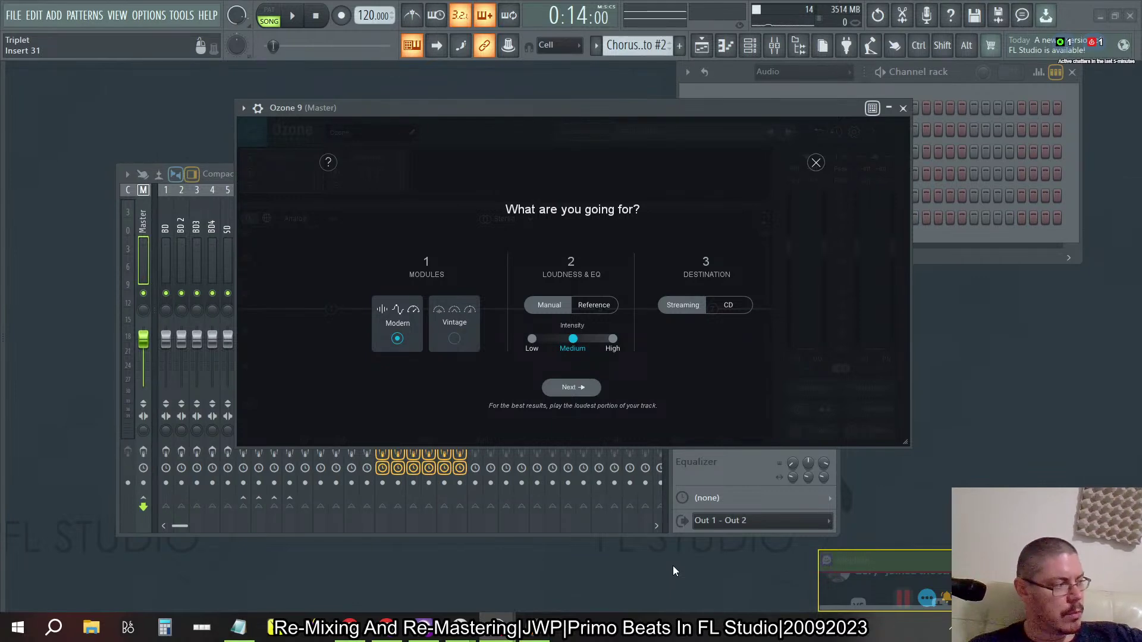
Try to run Ozone 9's Master Assistant on the Master with High intensity, and close the plugin.
key("alt+Tab")
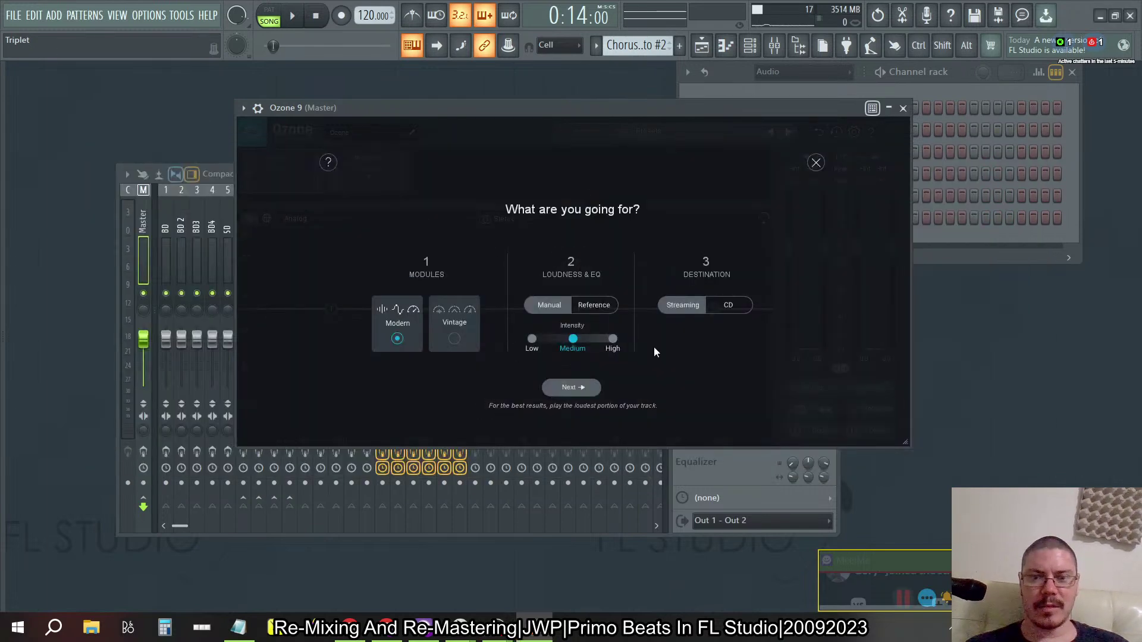
left_click(613, 340)
left_click(571, 390)
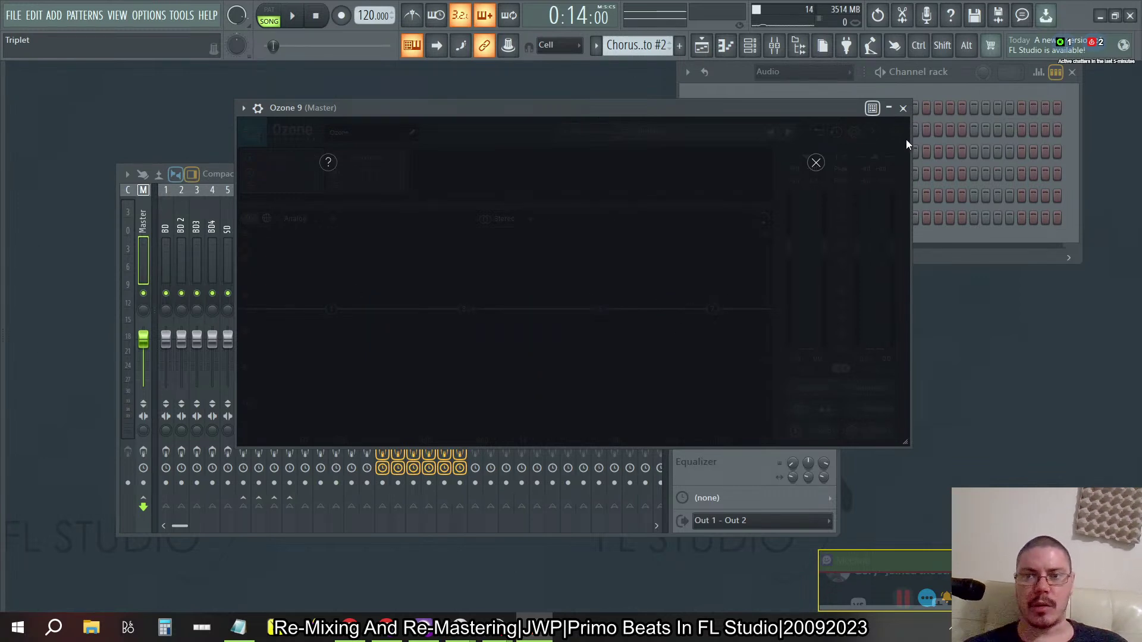
left_click(903, 109)
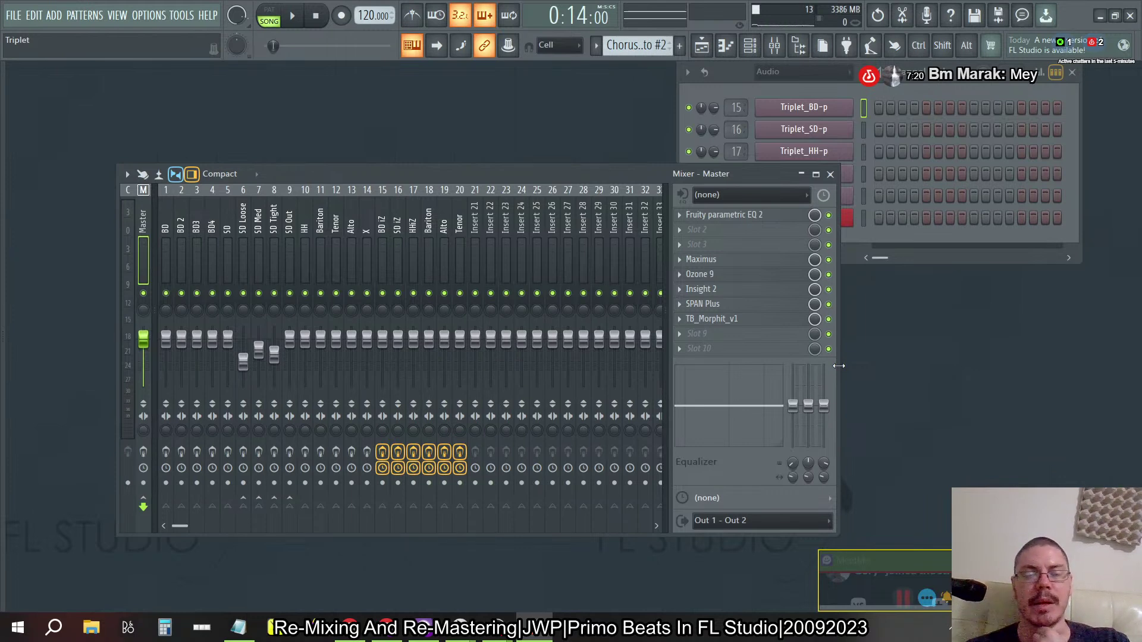
Rename mixer insert 15 to "BD".
left_click_drag(275, 212, 384, 228)
key("F2")
key("BackSpace")
key("BackSpace")
key("BackSpace")
key("Return")
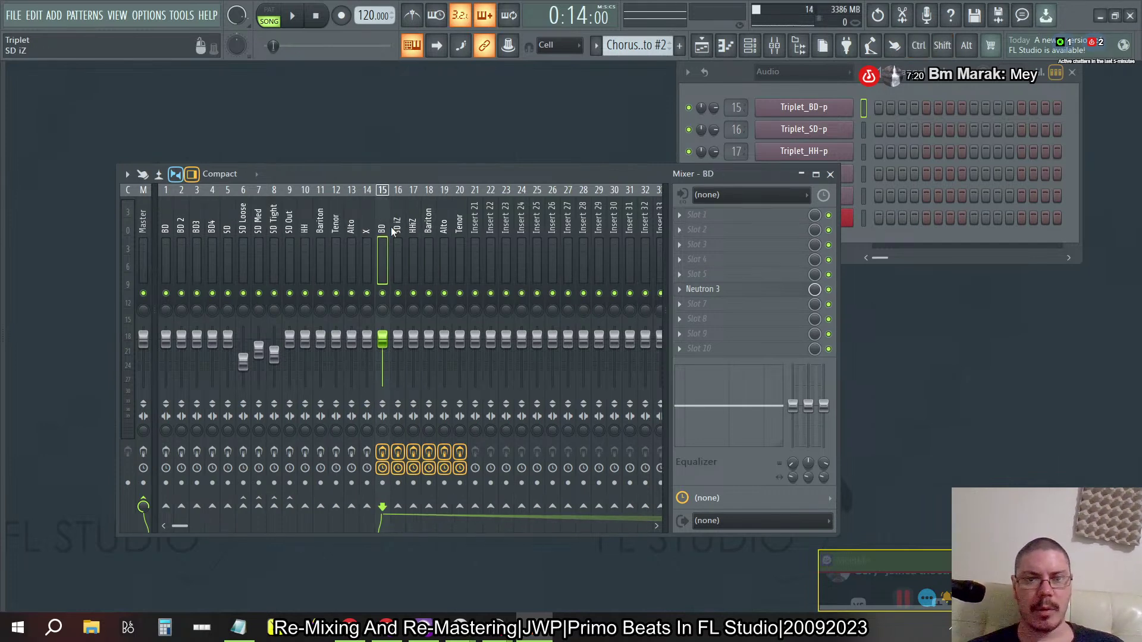
Rename mixer insert 16 to "SD".
left_click(396, 231)
key("F2")
key("BackSpace")
key("BackSpace")
key("BackSpace")
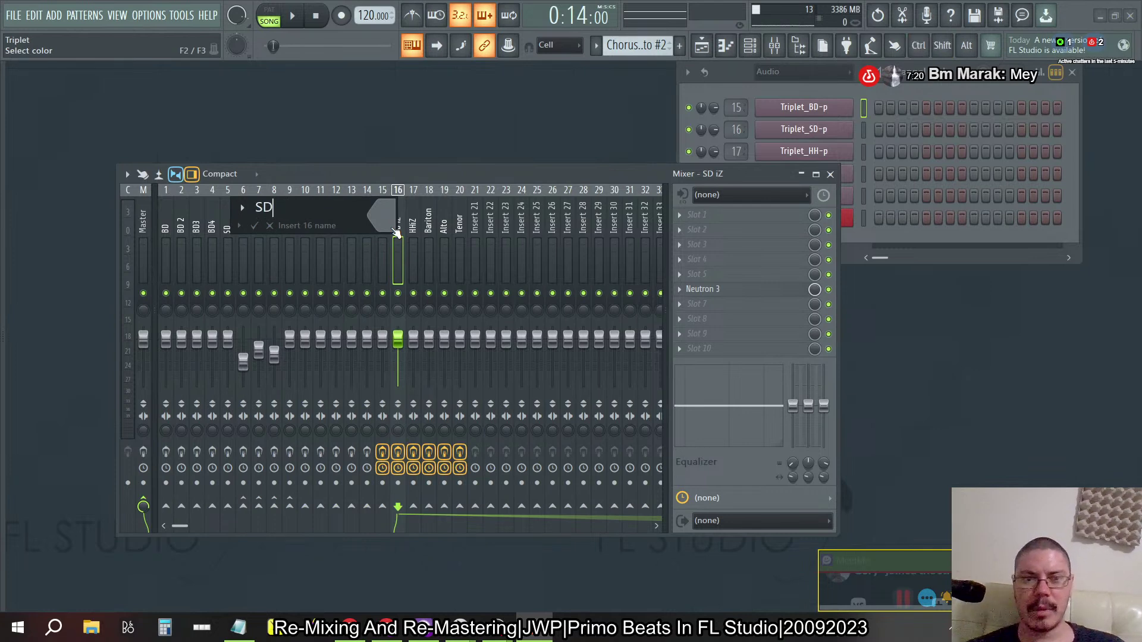
type("Loose")
key("Return")
Rename mixer insert 17 to "HH" and reselect the SD insert beside it.
left_click(413, 232)
key("F2")
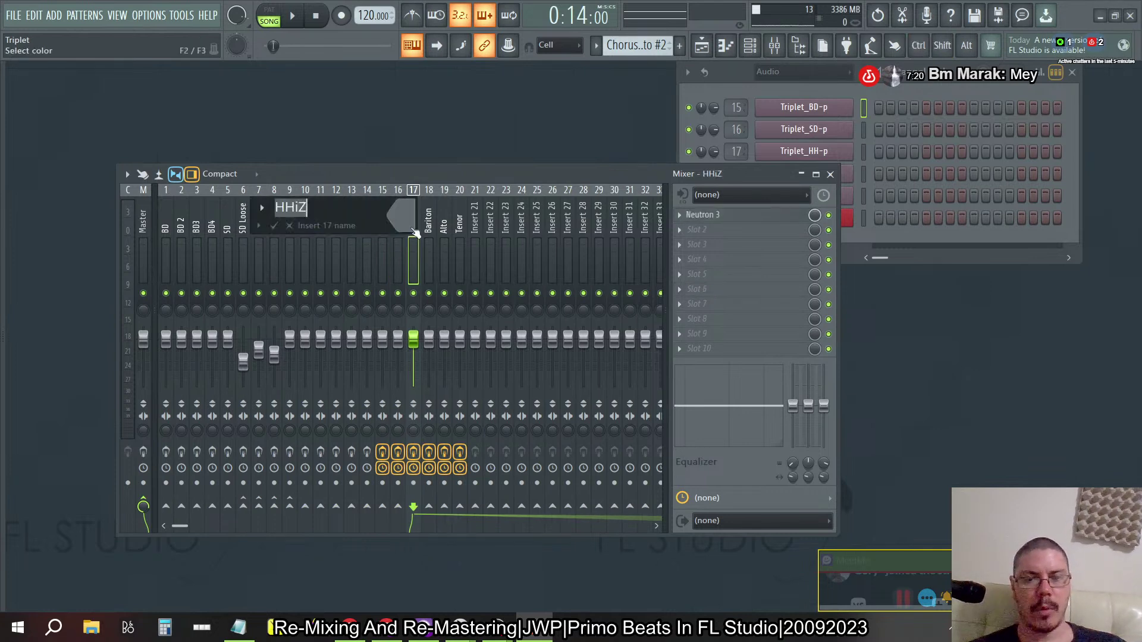
key("BackSpace")
key("BackSpace")
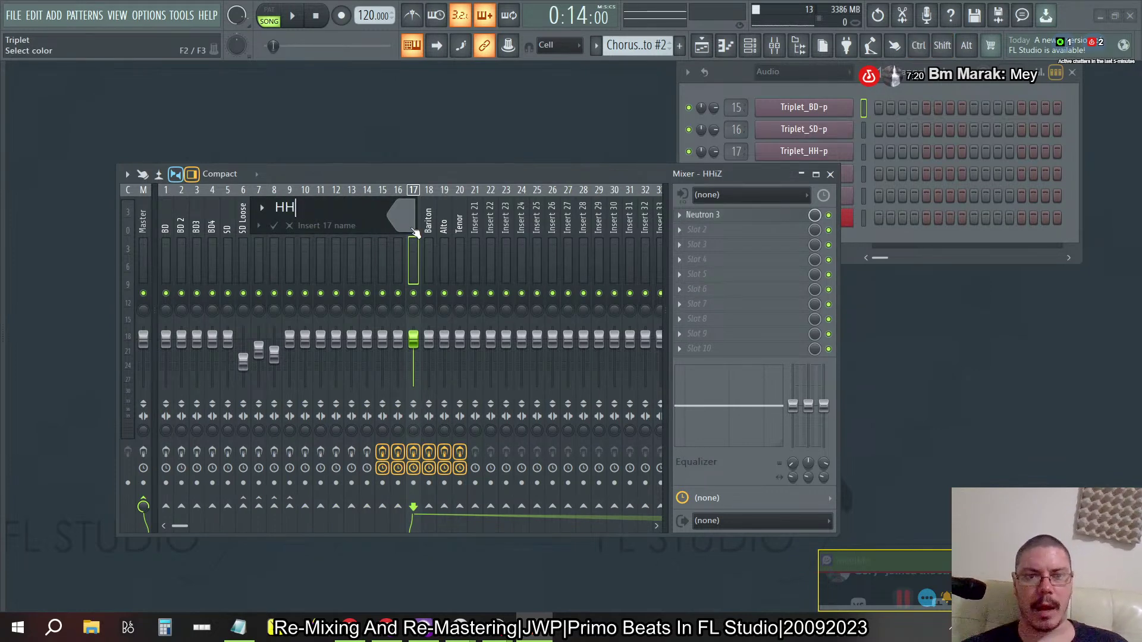
key("Return")
left_click_drag(434, 213, 401, 231)
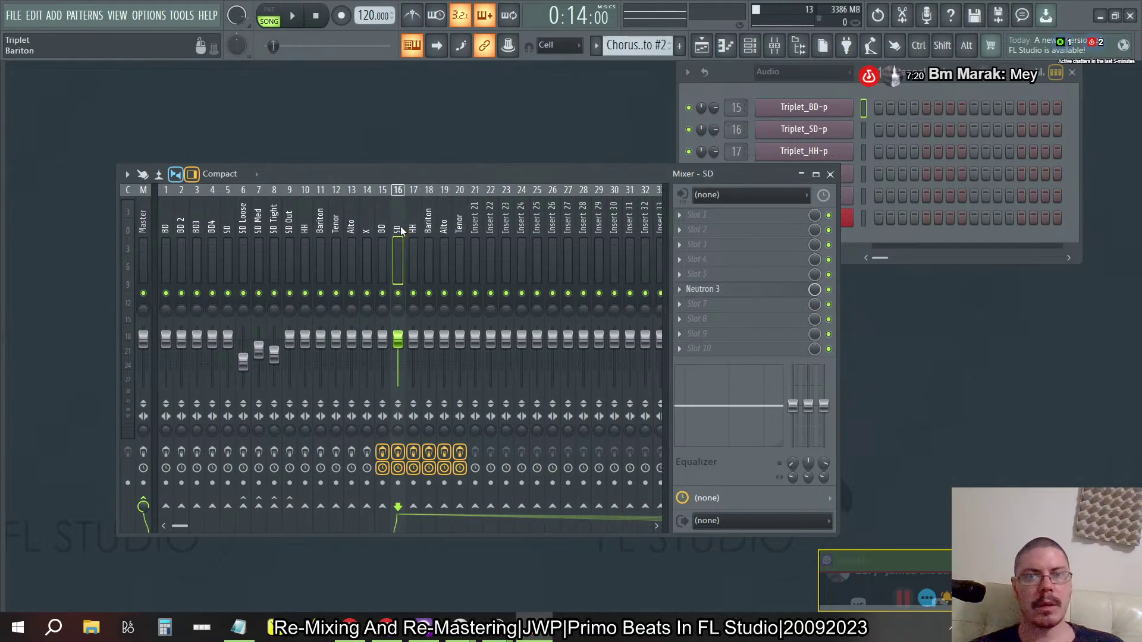
Show the channel rack and the playlist zoomed to the whole arrangement, and play a short passage from bar 8.
left_click(755, 51)
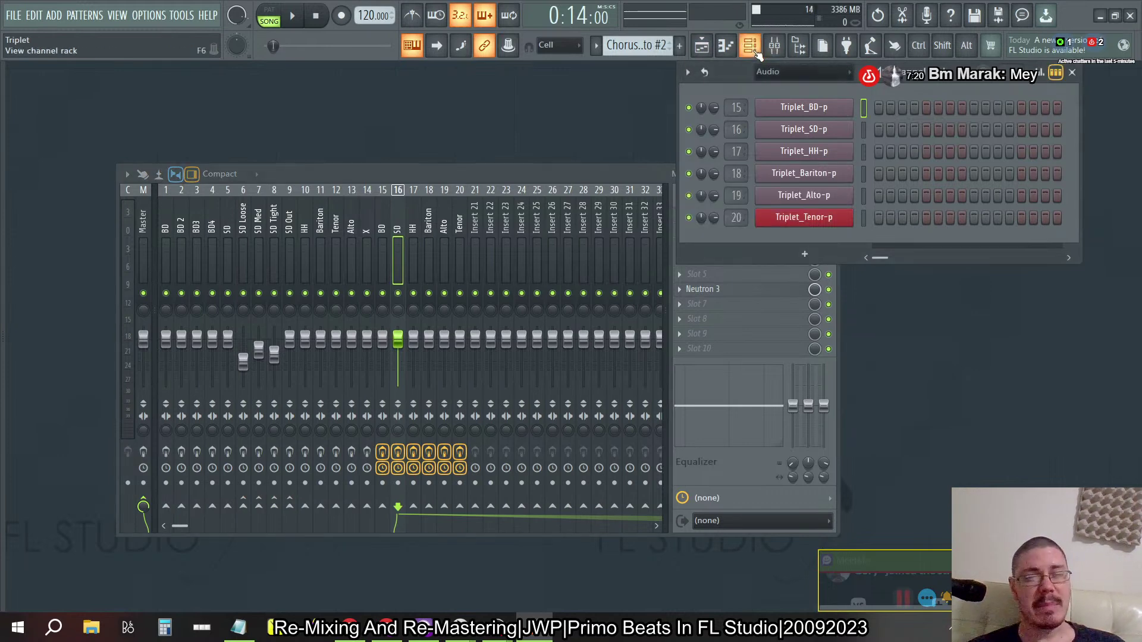
left_click(702, 48)
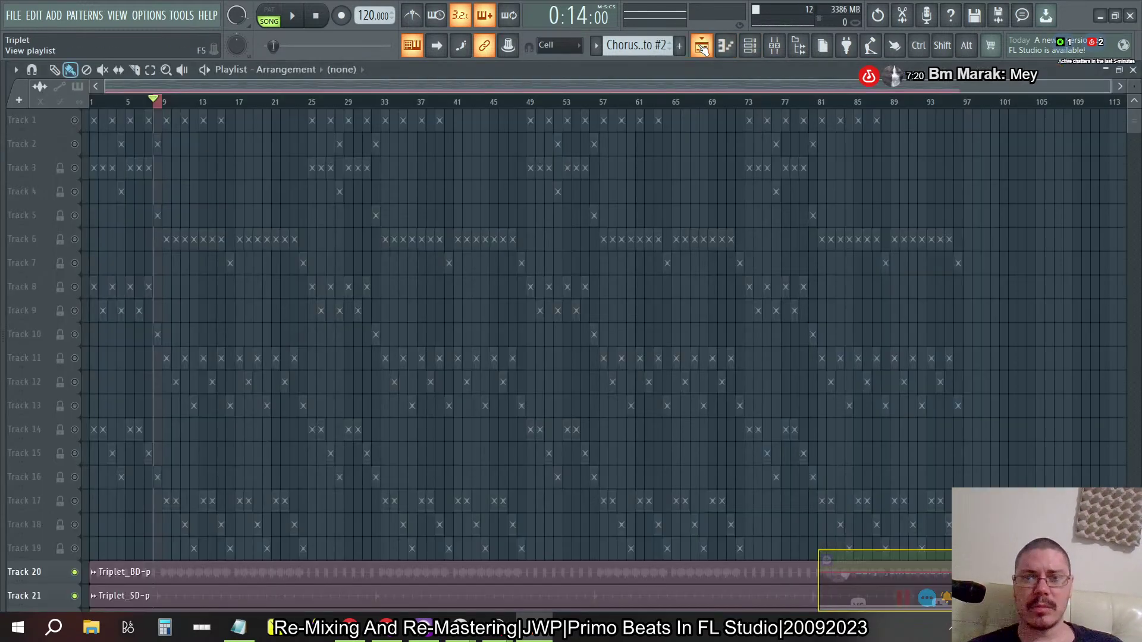
right_click(596, 300, "ctrl")
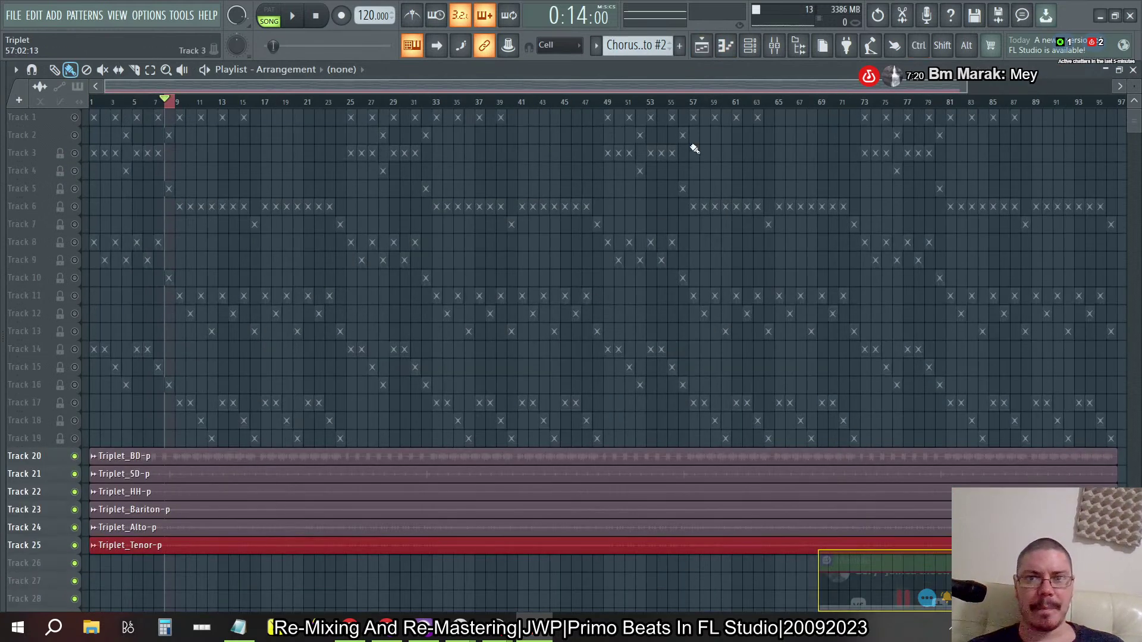
key("space")
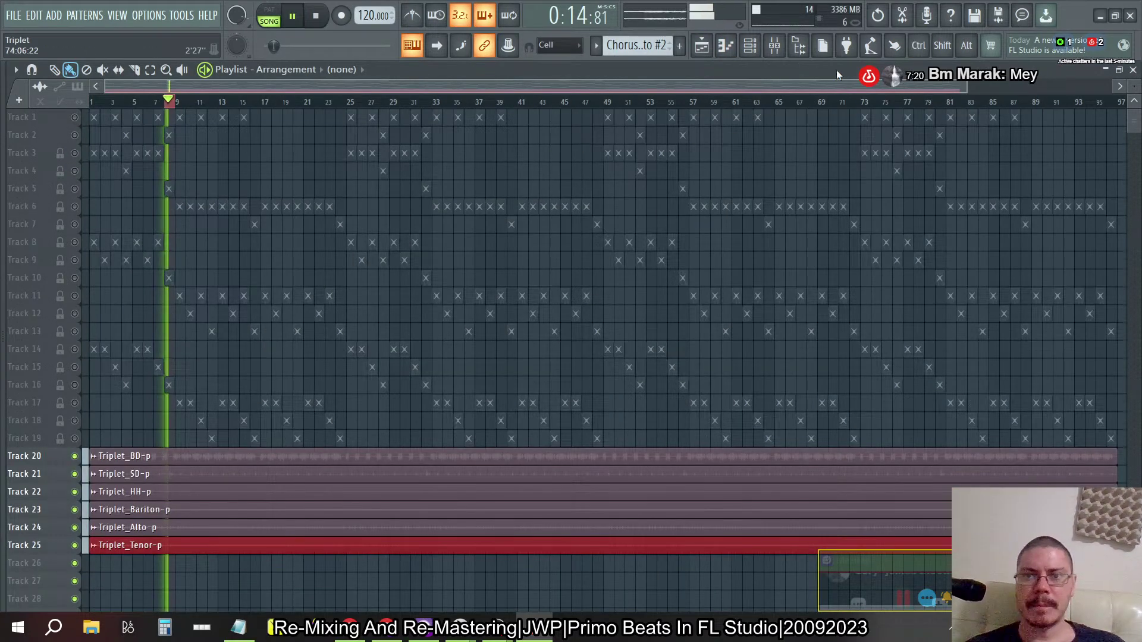
key("space")
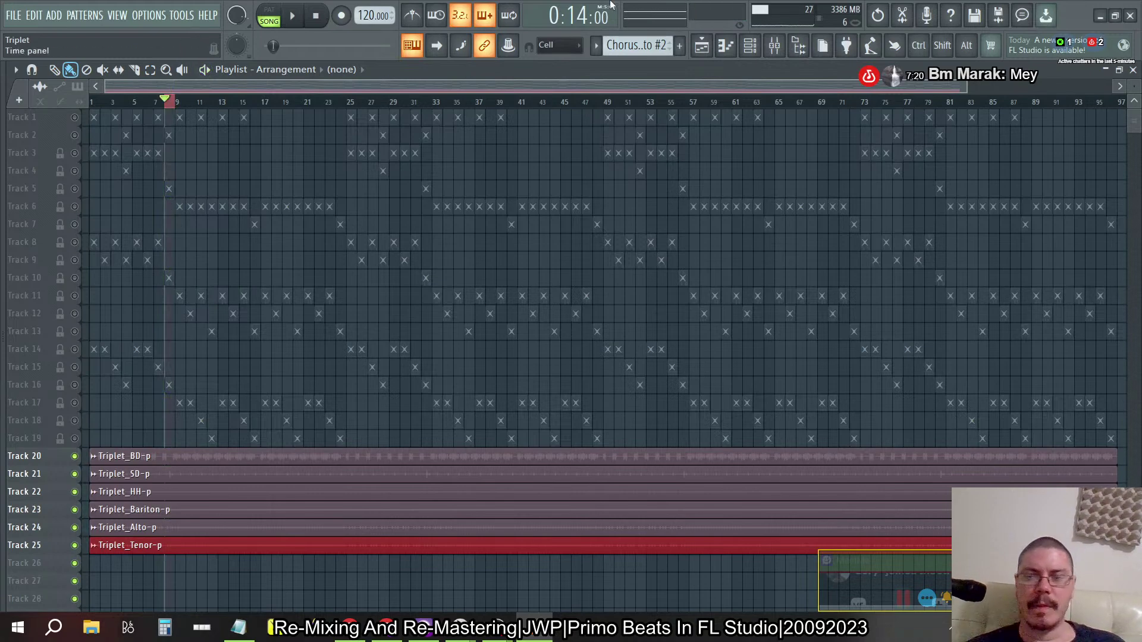
Select the Master track in the mixer, dismiss the Master Assistant in its Ozone 9 and close the plugin.
left_click(783, 48)
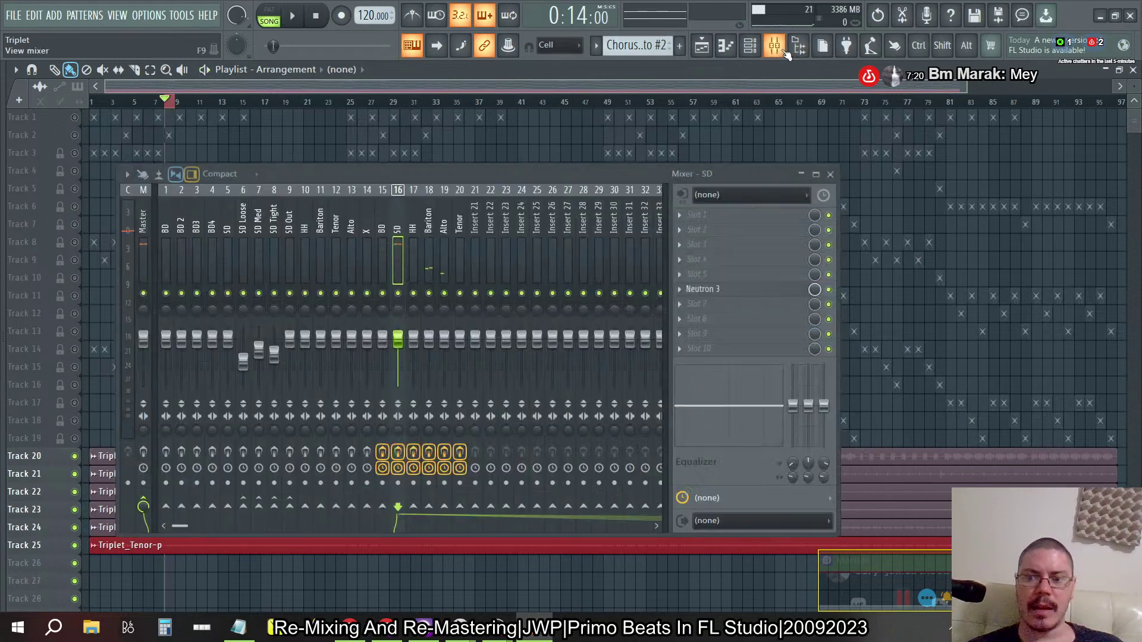
left_click(148, 225)
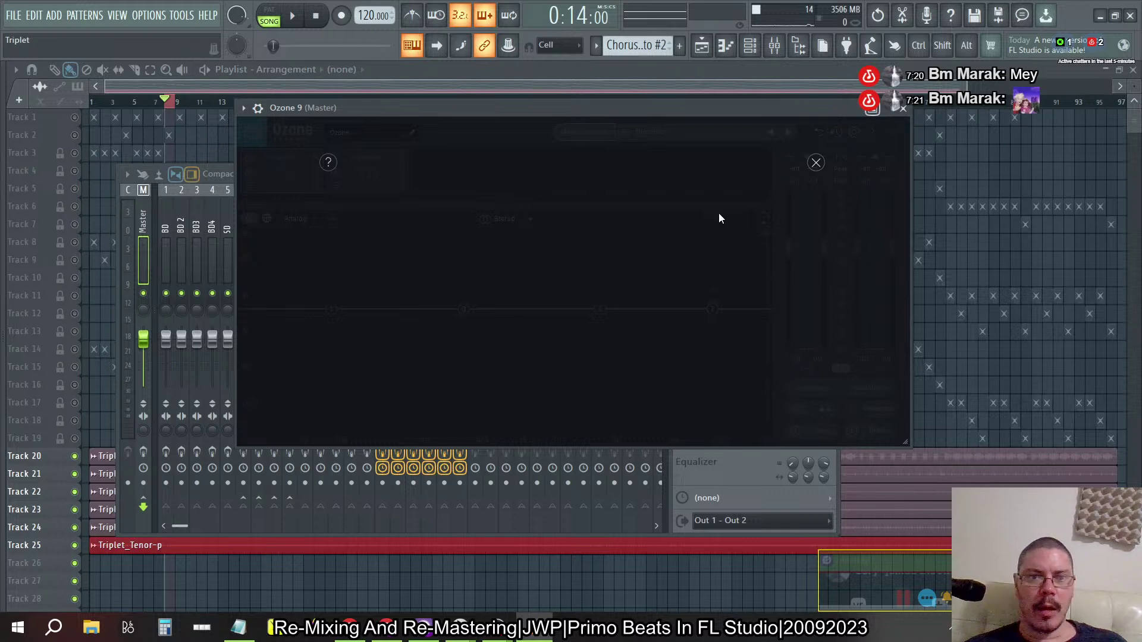
left_click(815, 163)
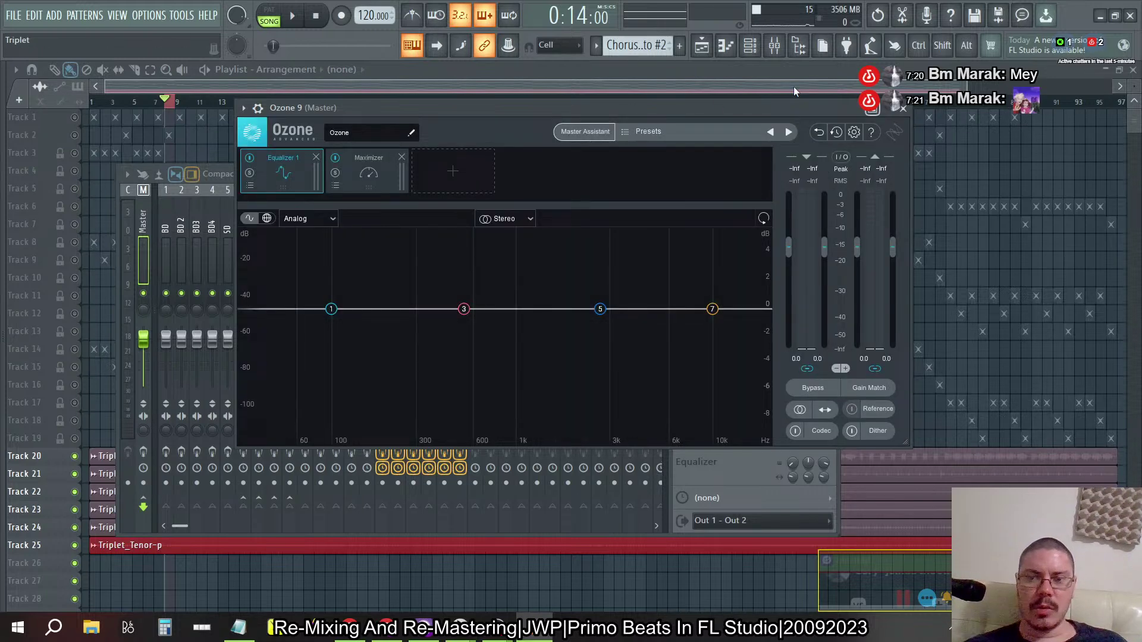
left_click(904, 109)
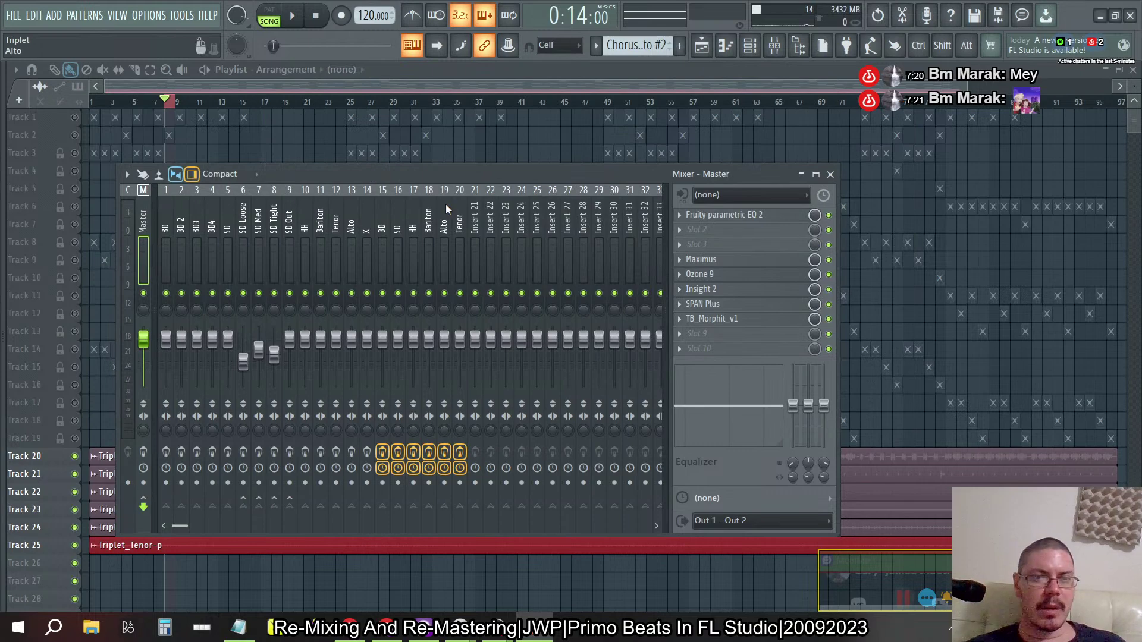
Load a second Ozone 9 in the Master's slot 9 and try its Master Assistant with High intensity.
left_click(795, 334)
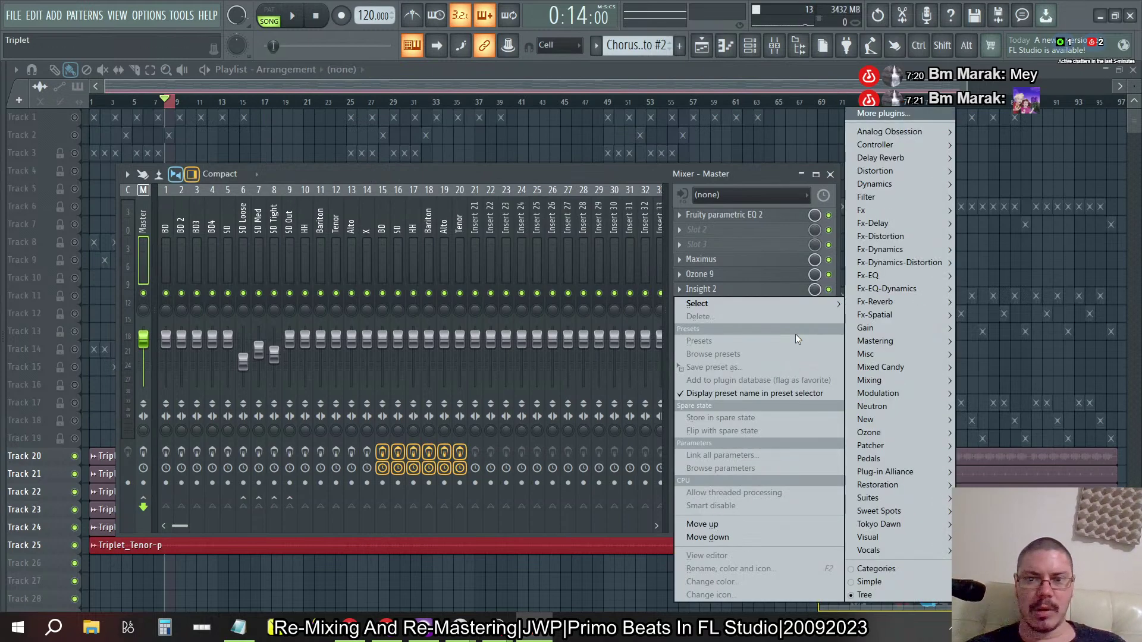
mouse_move(788, 308)
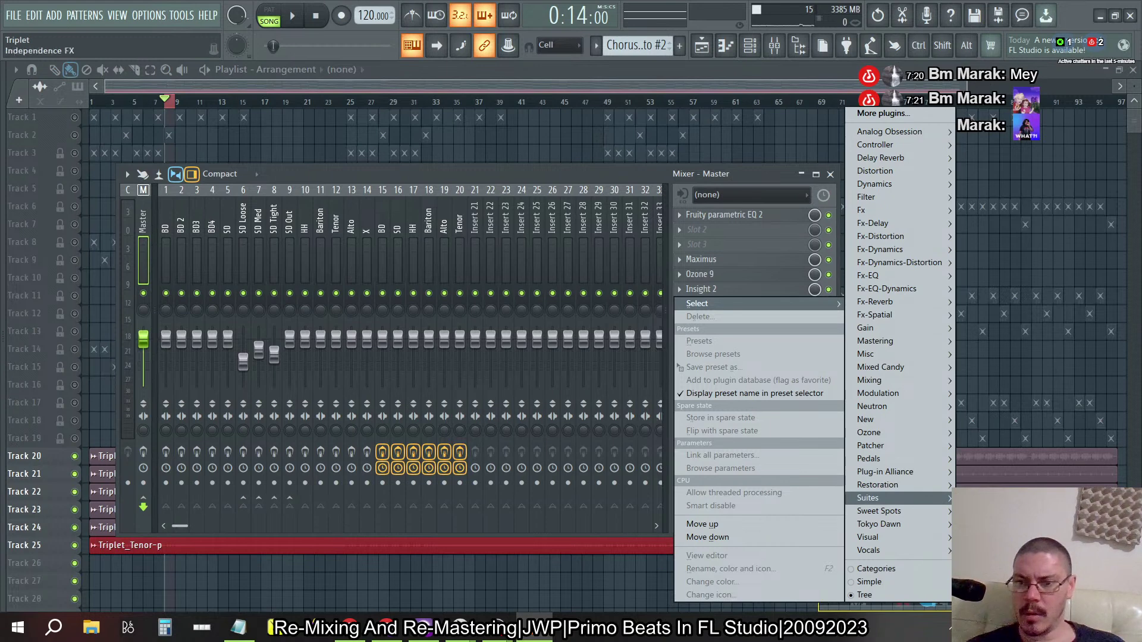
left_click(987, 538)
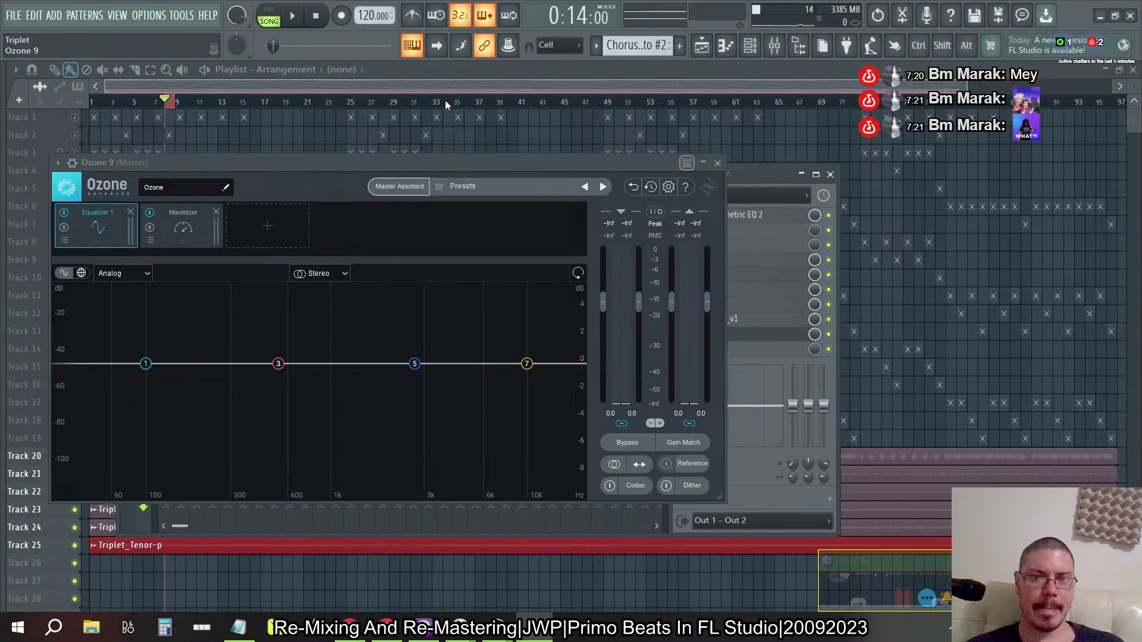
left_click(400, 186)
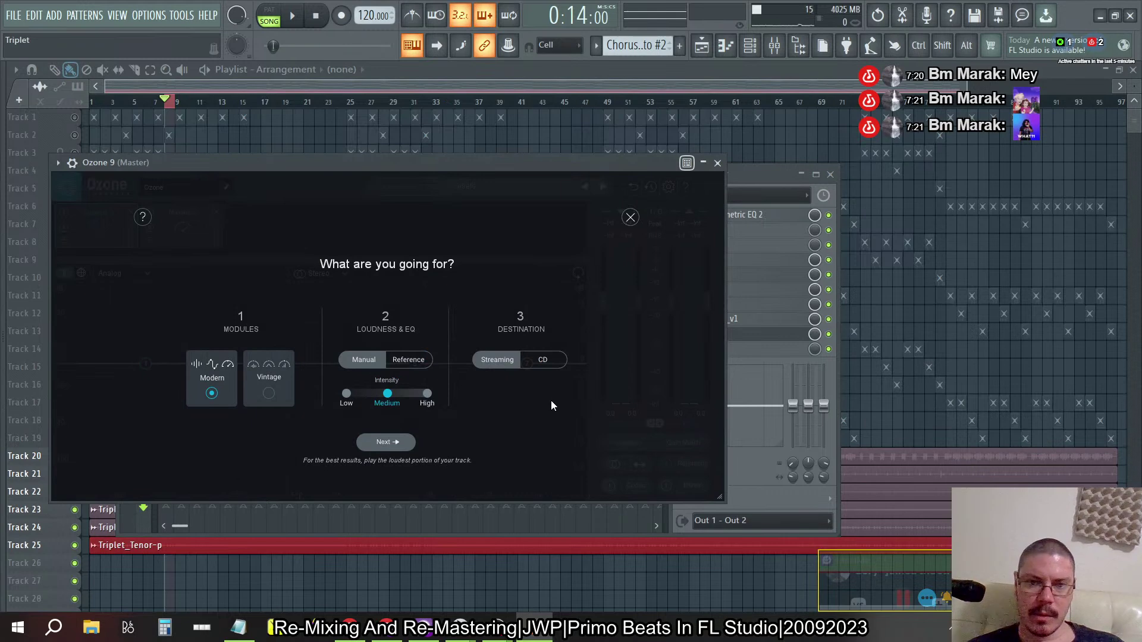
left_click(427, 394)
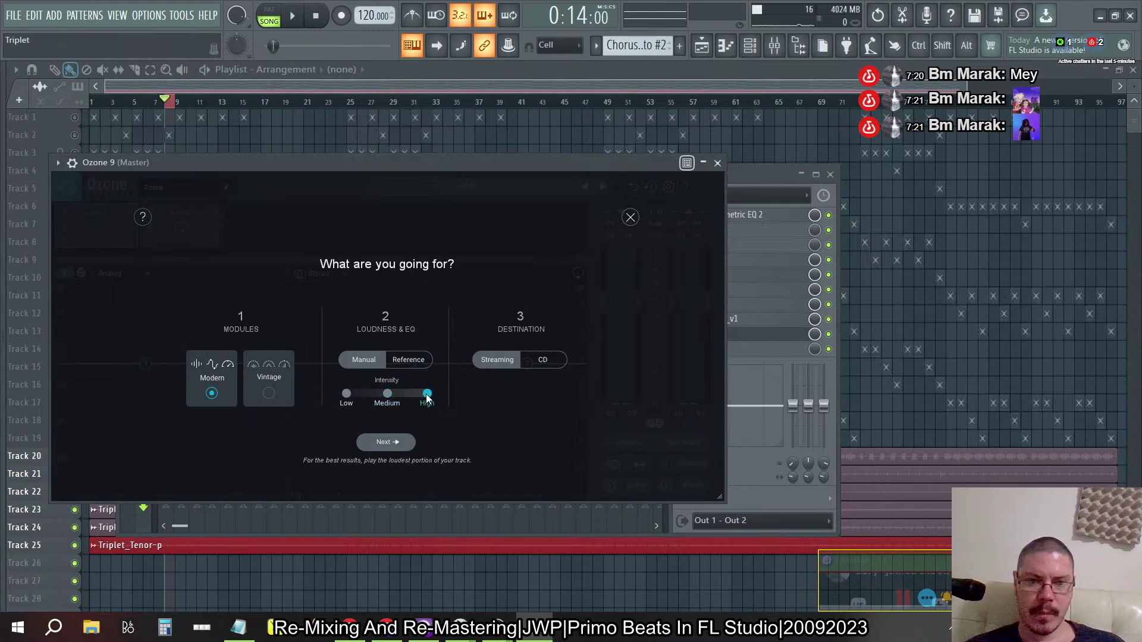
left_click(383, 442)
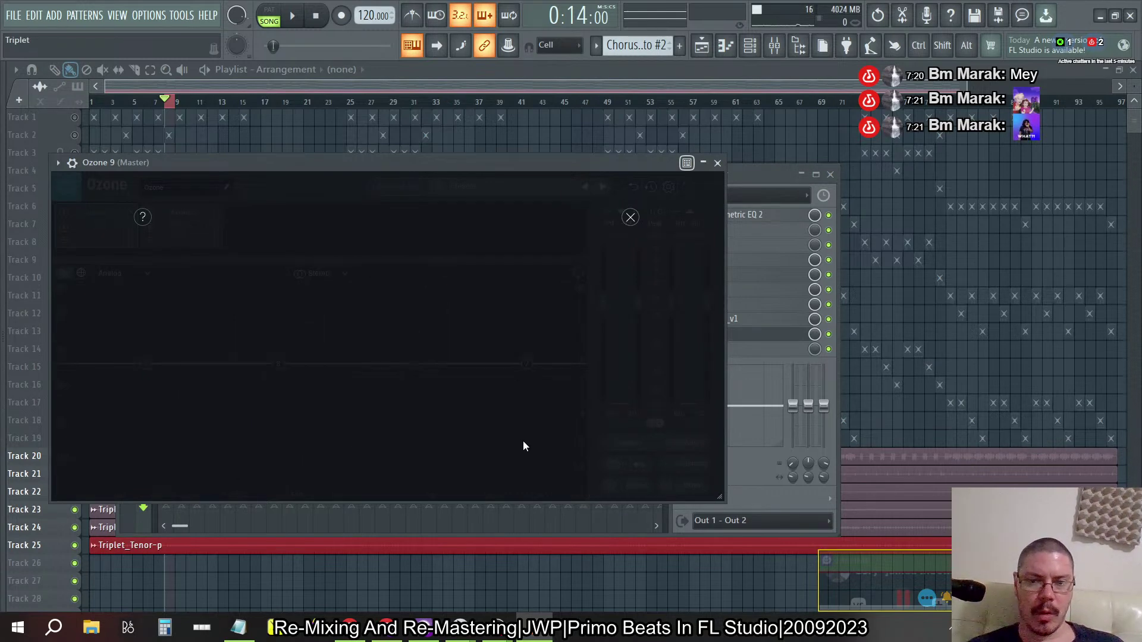
left_click(719, 164)
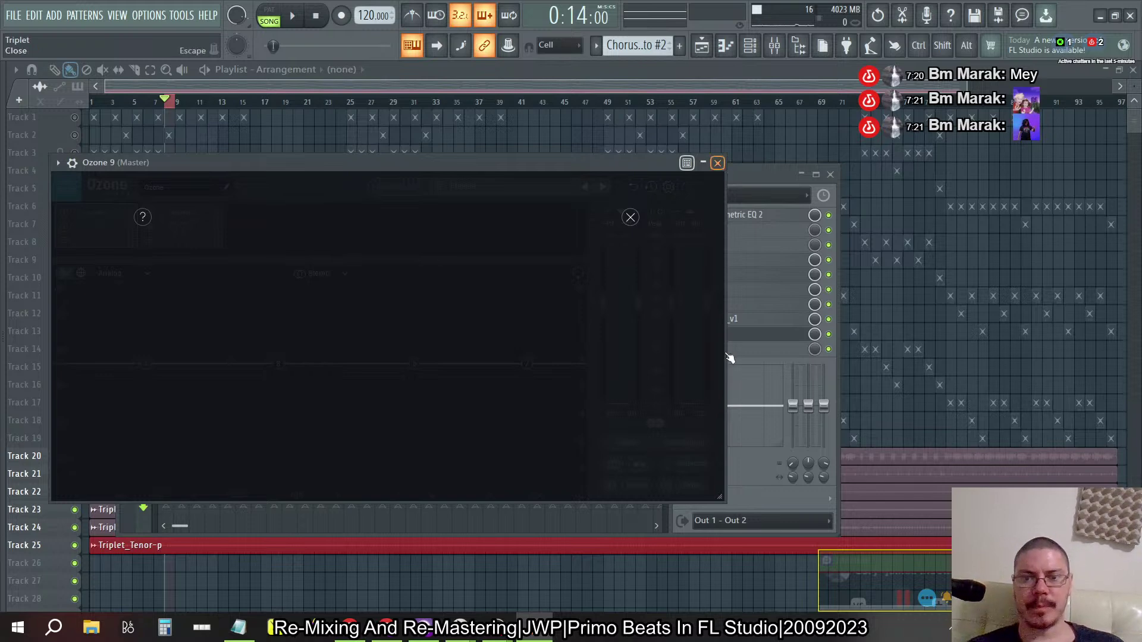
Delete the second Ozone 9 from the Master's slot 9.
left_click(680, 334)
left_click(697, 318)
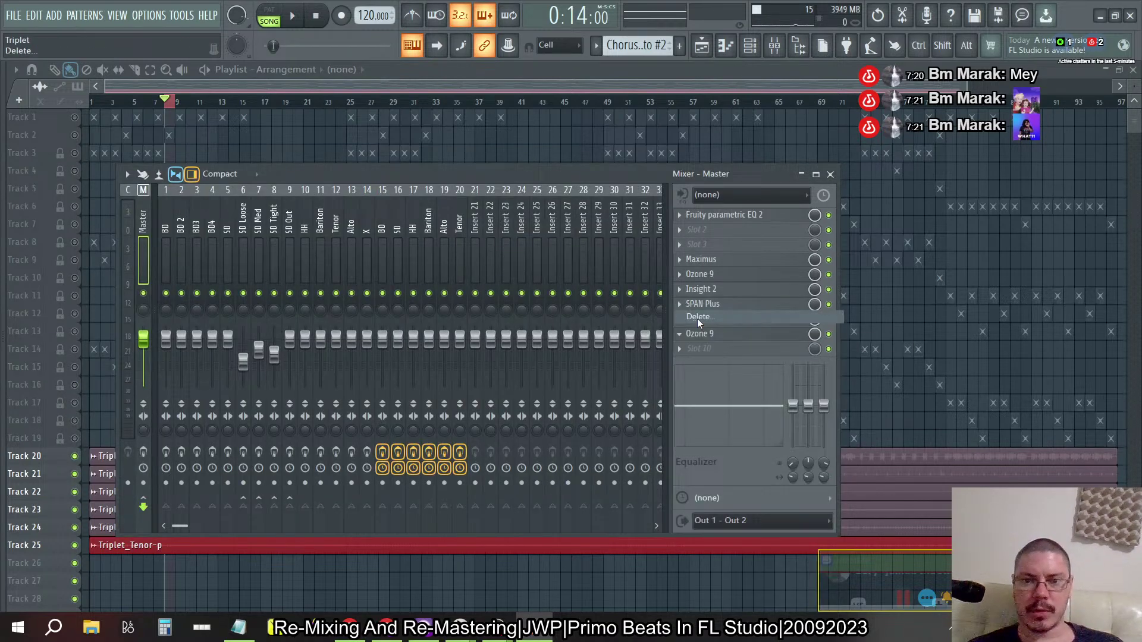
left_click(634, 366)
Delete the original Ozone 9 from the Master's slot 5 and close the playlist.
left_click(681, 289)
left_click(727, 313)
left_click(654, 365)
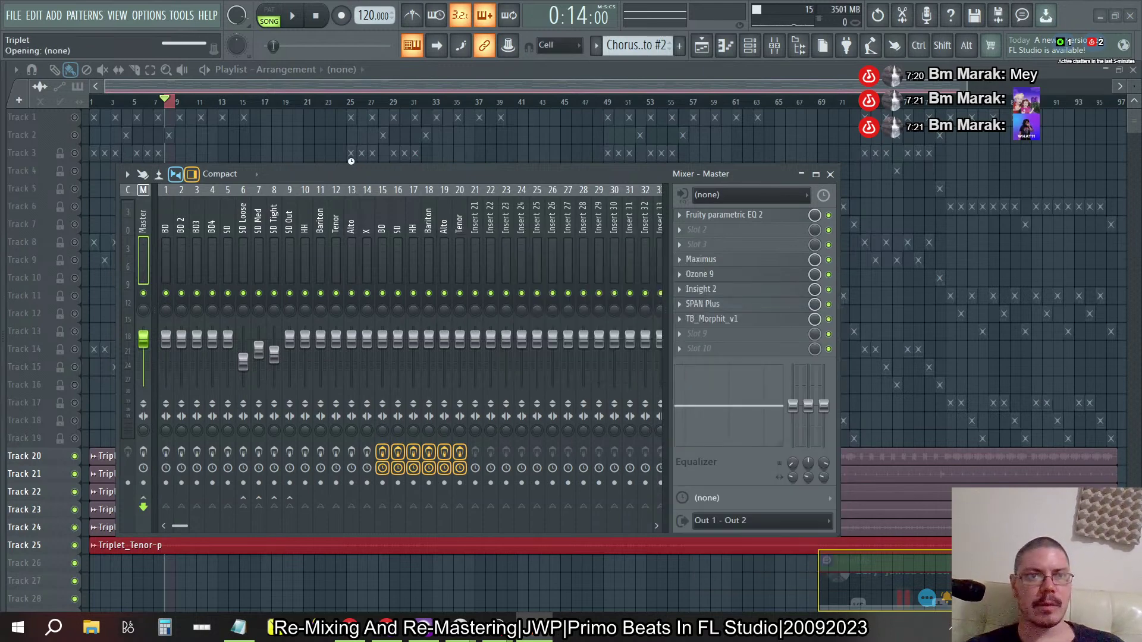
left_click_drag(167, 106, 191, 109)
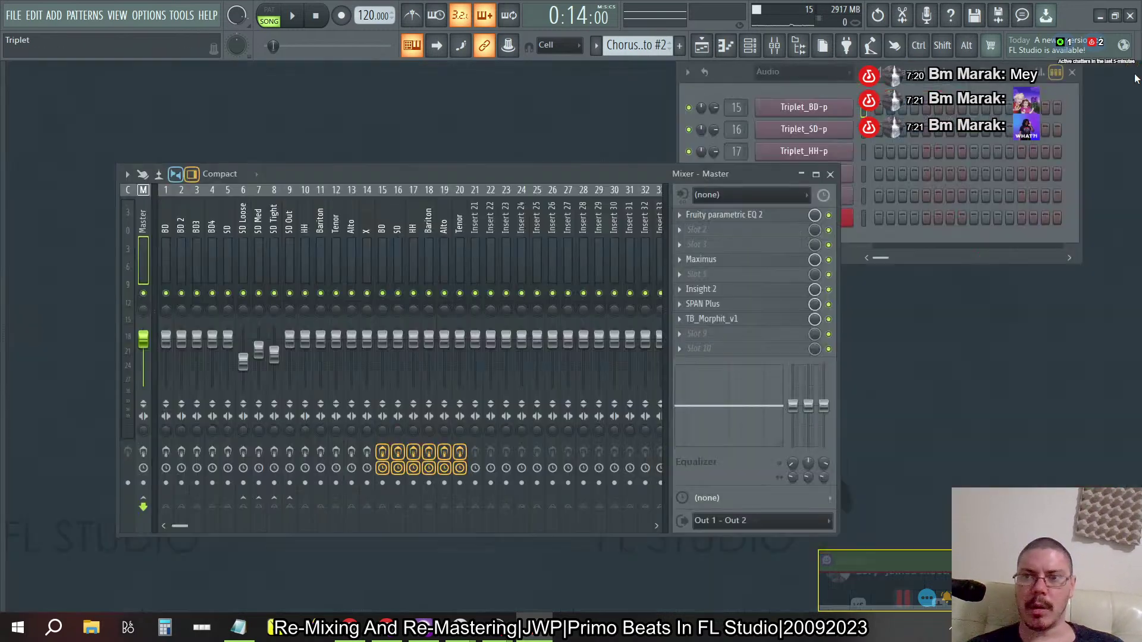
left_click(1132, 69)
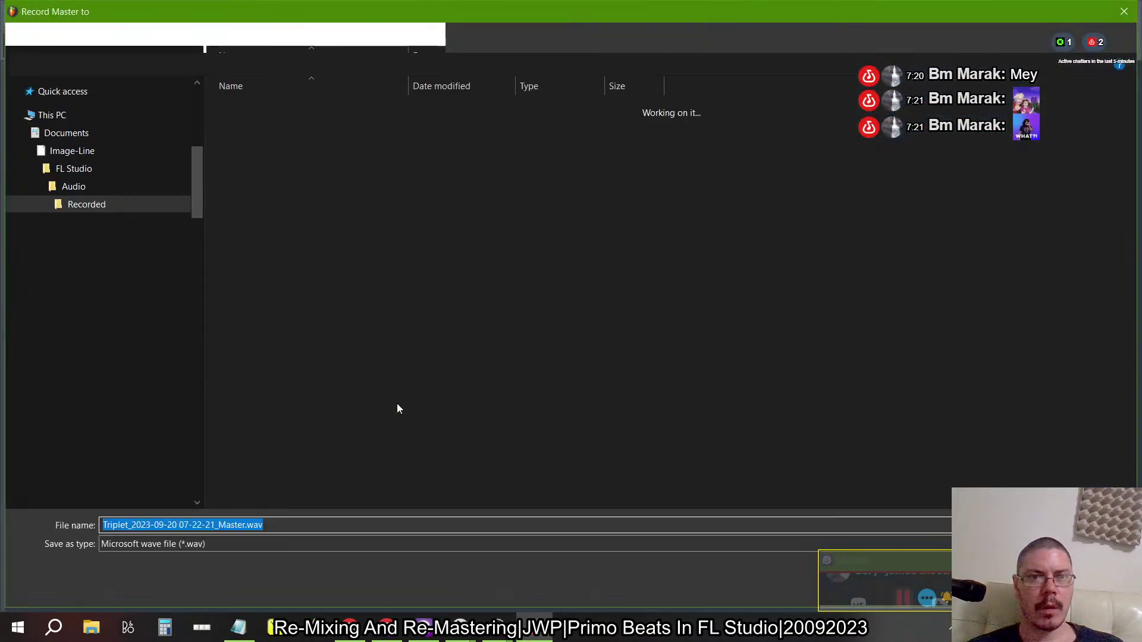
Set the Master recording's destination folder to Sillhouette Flp Data > Triplet > Audio Data, inside the Work Flow project data.
right_click(143, 480)
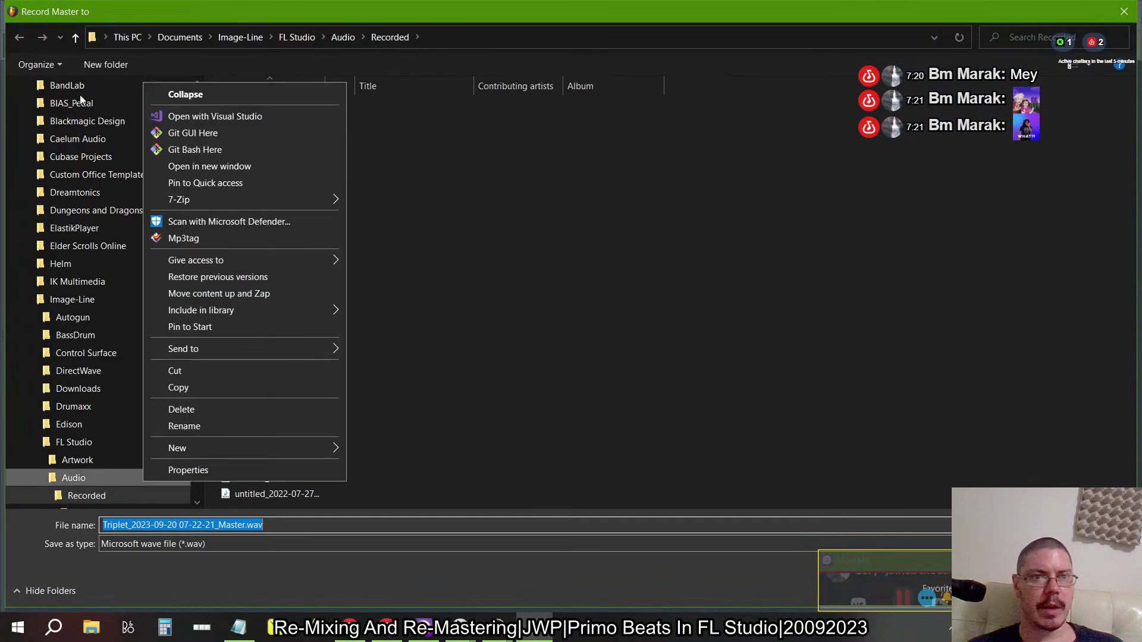
left_click(99, 574)
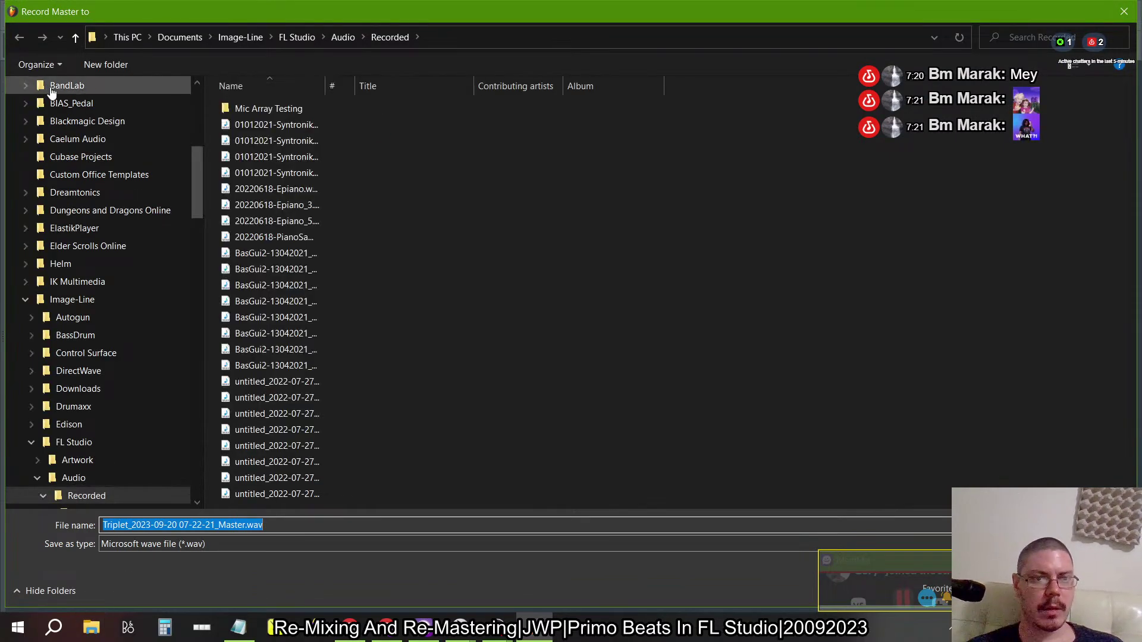
scroll(51, 92, "up", 7)
left_click(54, 132)
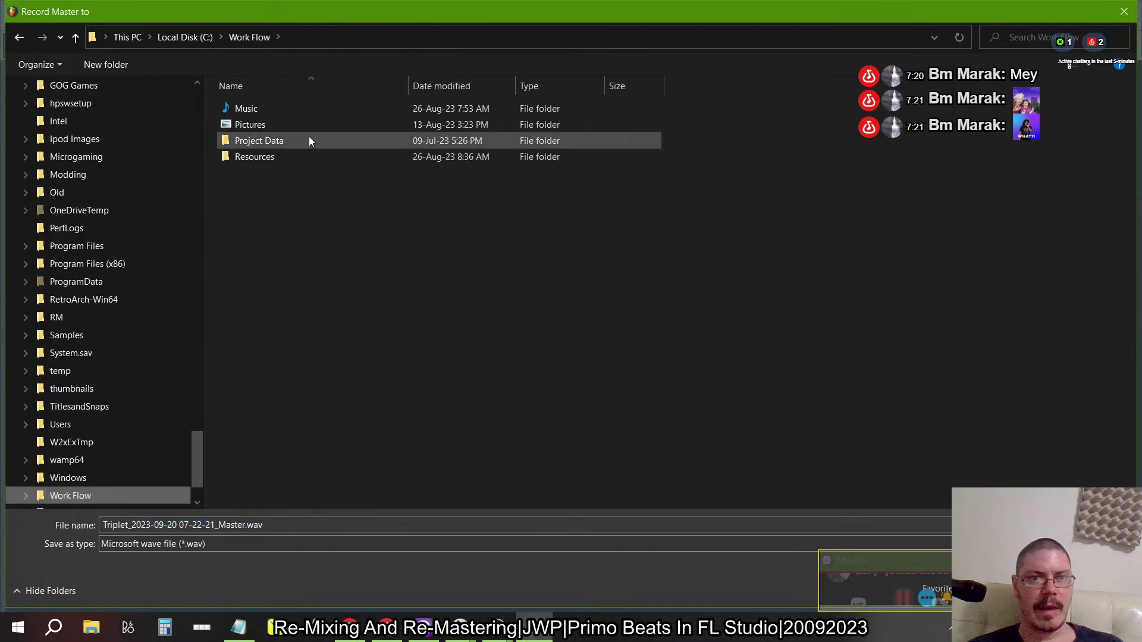
double_click(287, 141)
double_click(276, 139)
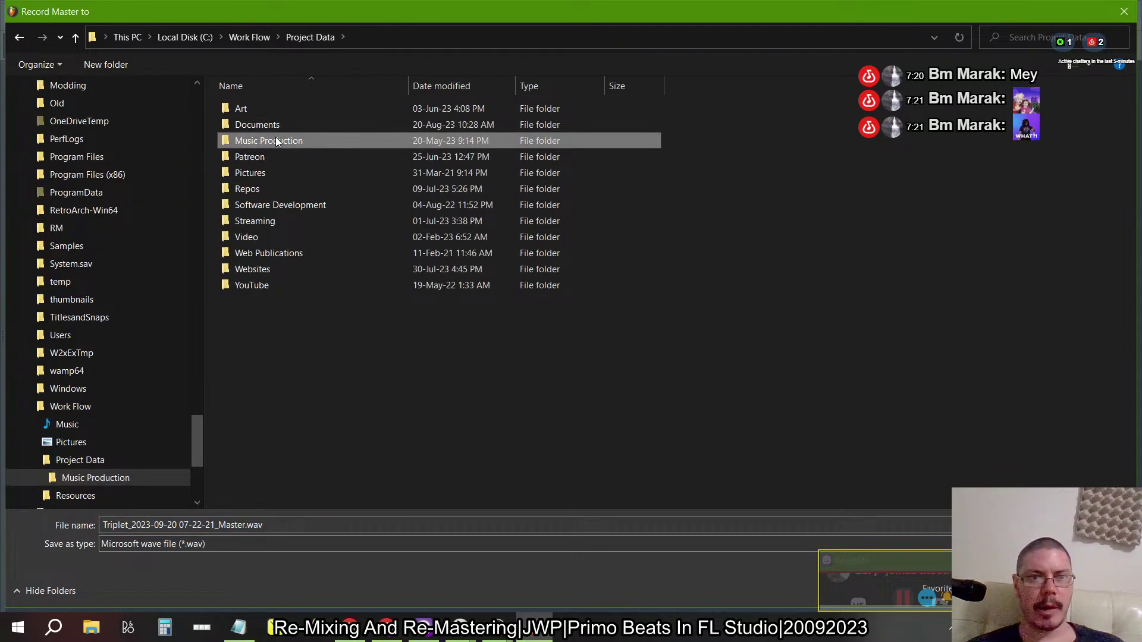
double_click(263, 109)
double_click(252, 124)
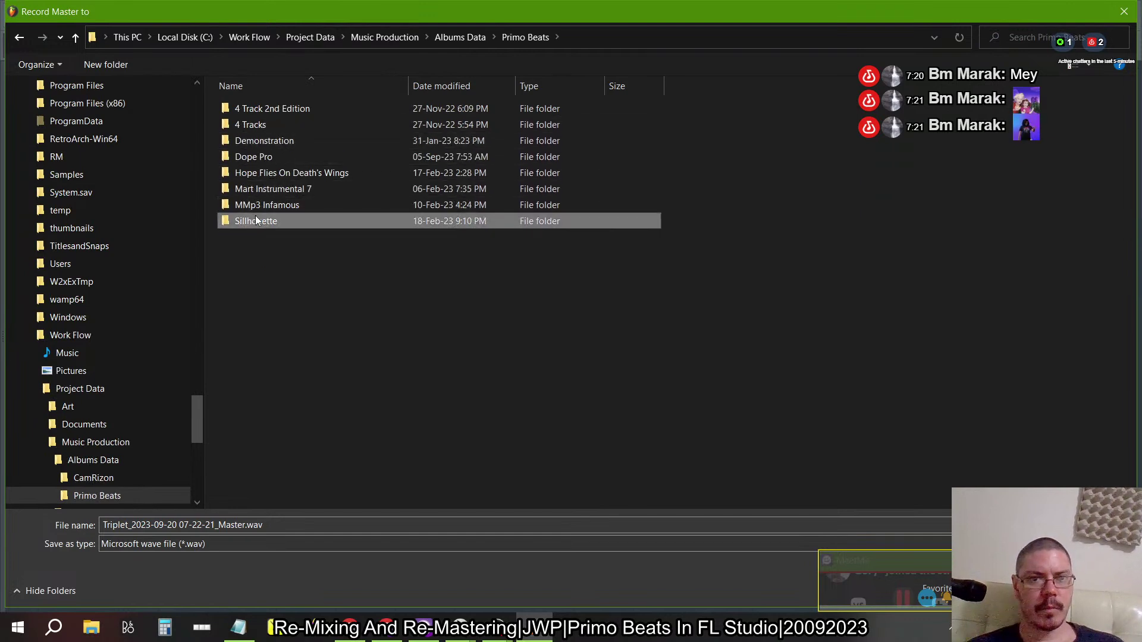
double_click(255, 221)
double_click(258, 142)
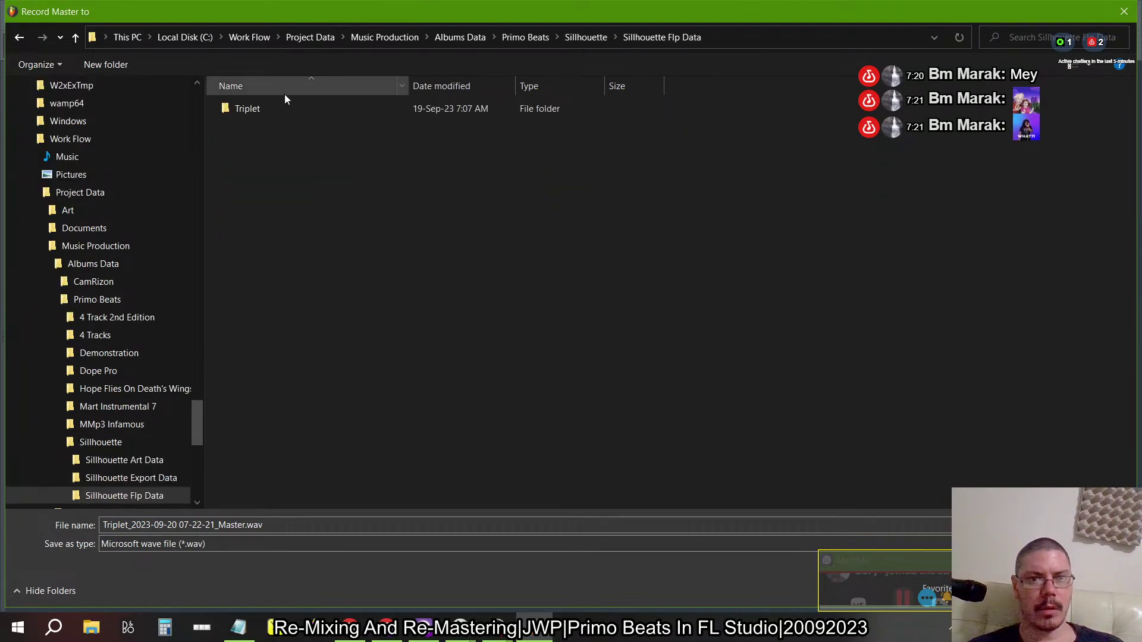
double_click(259, 108)
double_click(283, 110)
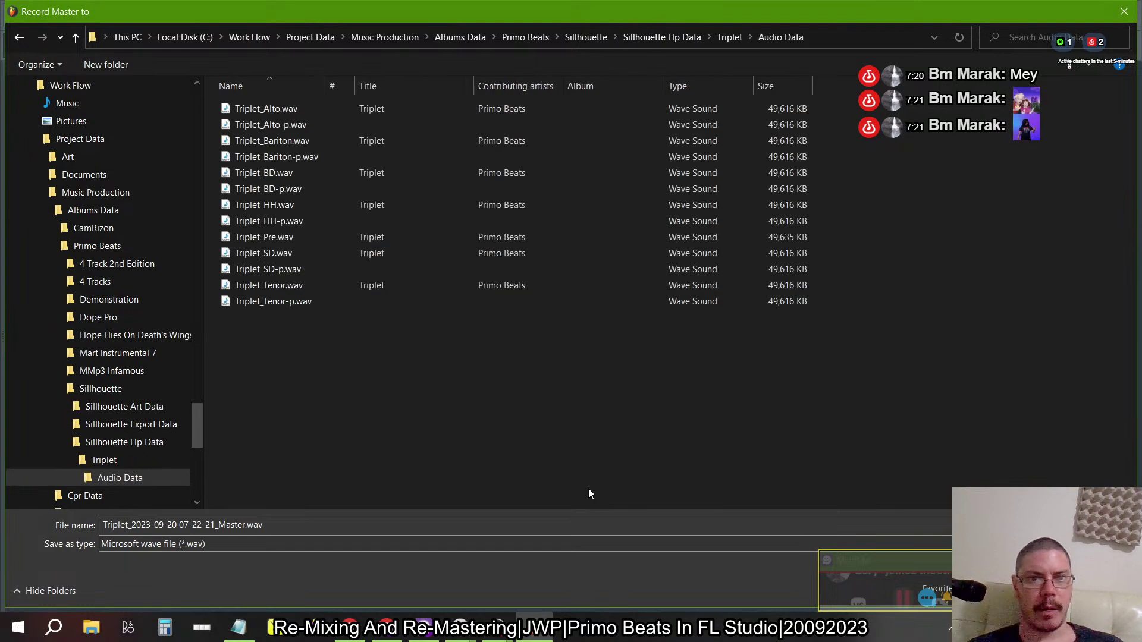
Name the Master recording Triplet_Snip.wav in the Audio Data folder and confirm the destination.
left_click(281, 234)
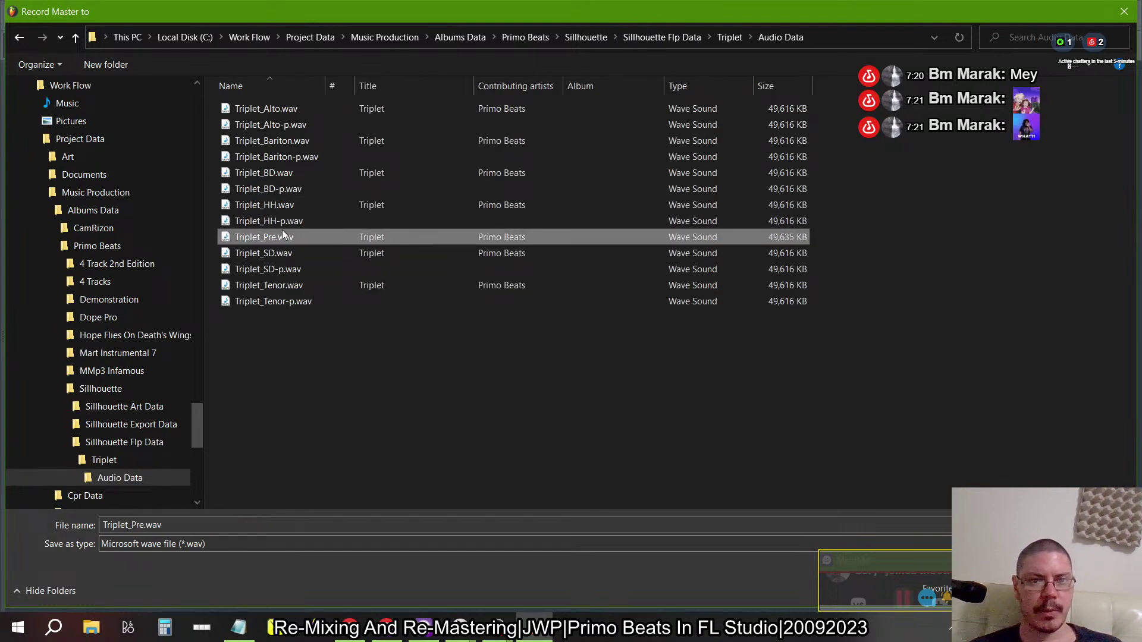
left_click(265, 526)
left_click(162, 525)
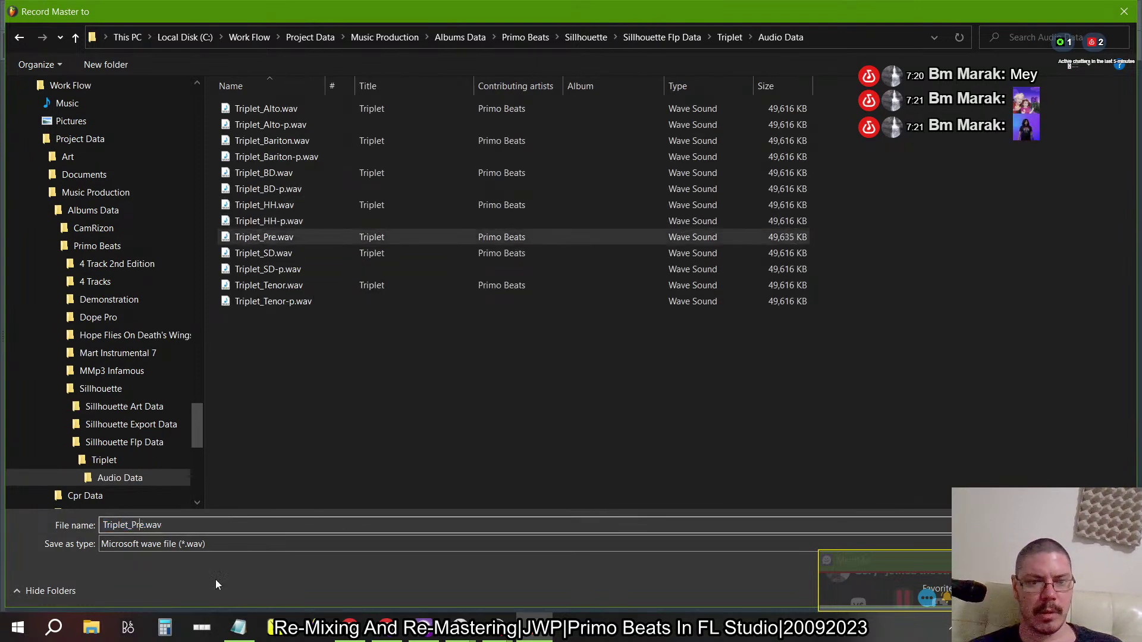
left_click_drag(144, 525, 131, 525)
type("Snip")
mouse_move(484, 637)
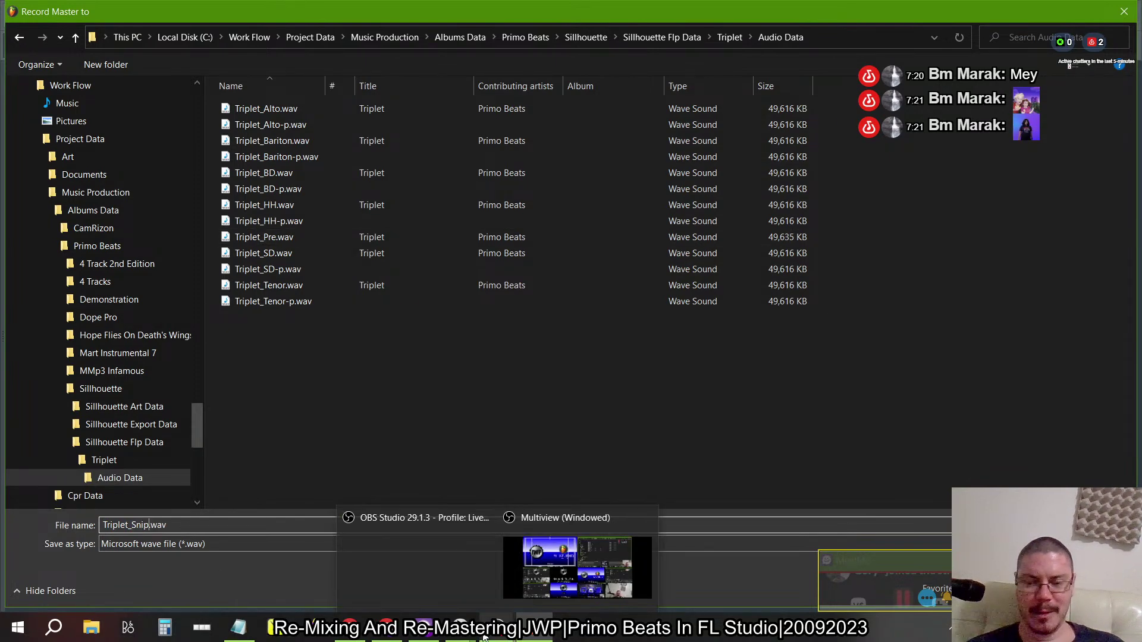
key("Return")
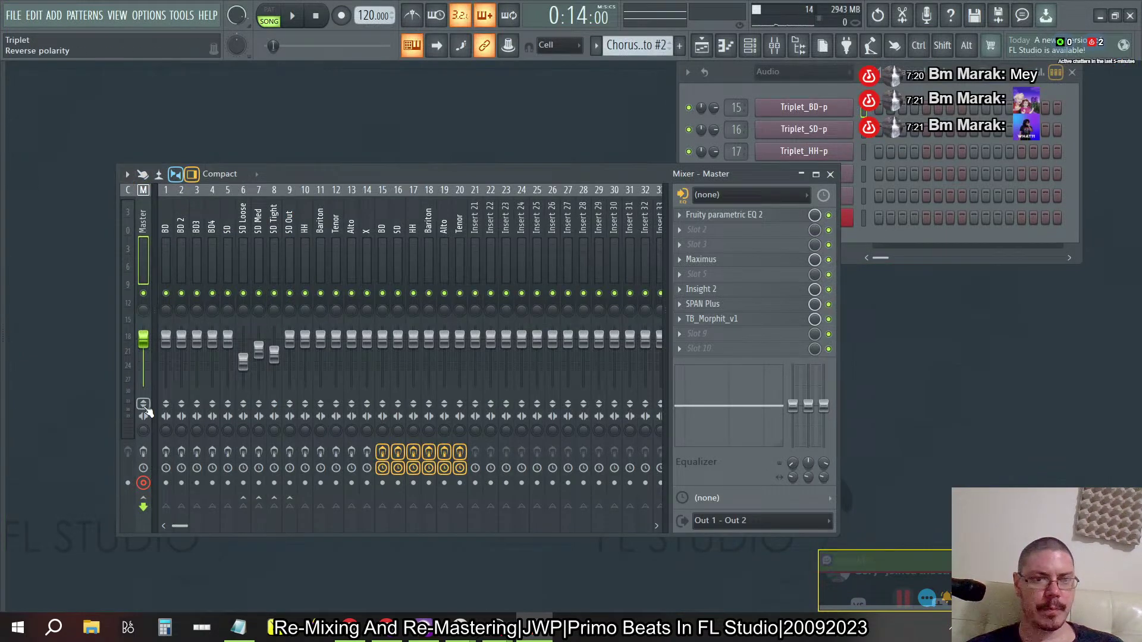
Render the armed Master track's song selection to a wave file with 24Bit int depth.
right_click(143, 232)
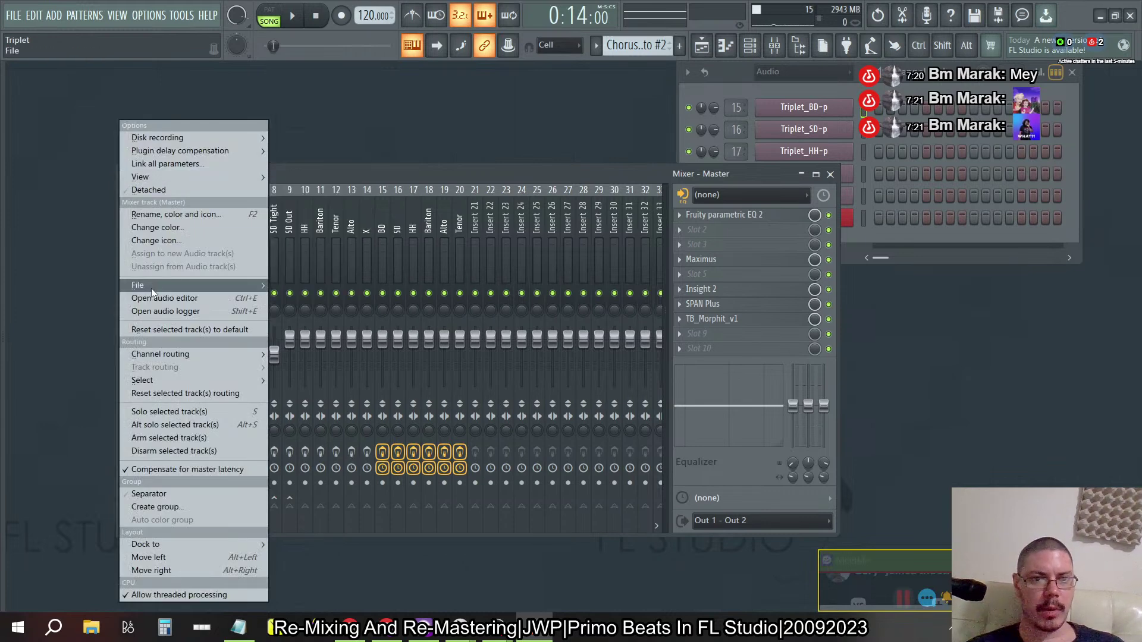
mouse_move(210, 138)
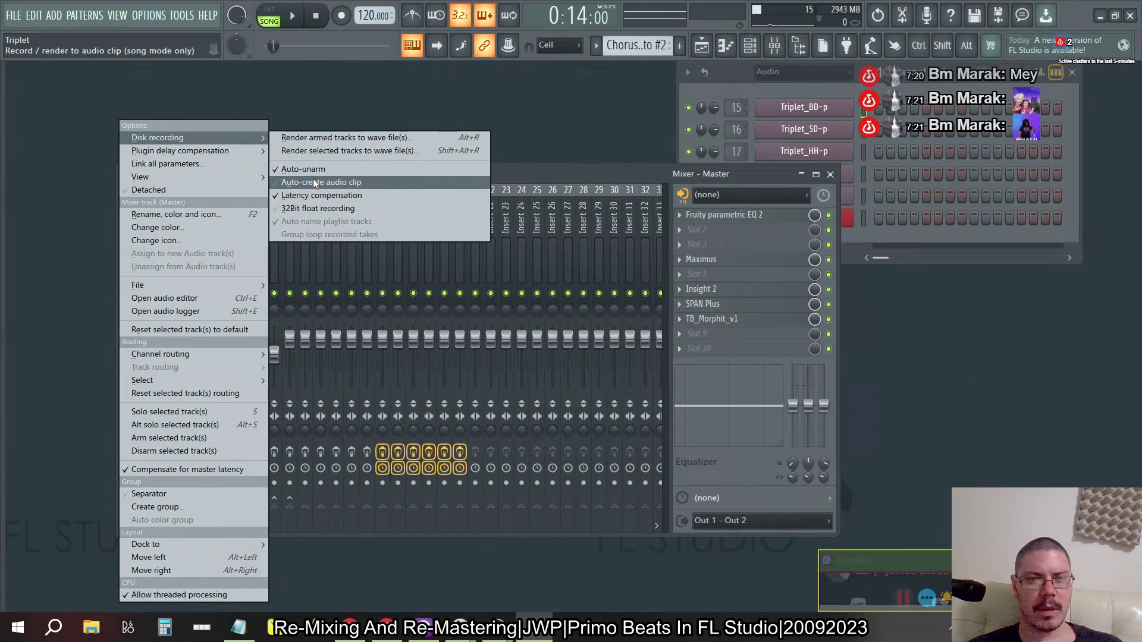
left_click(330, 138)
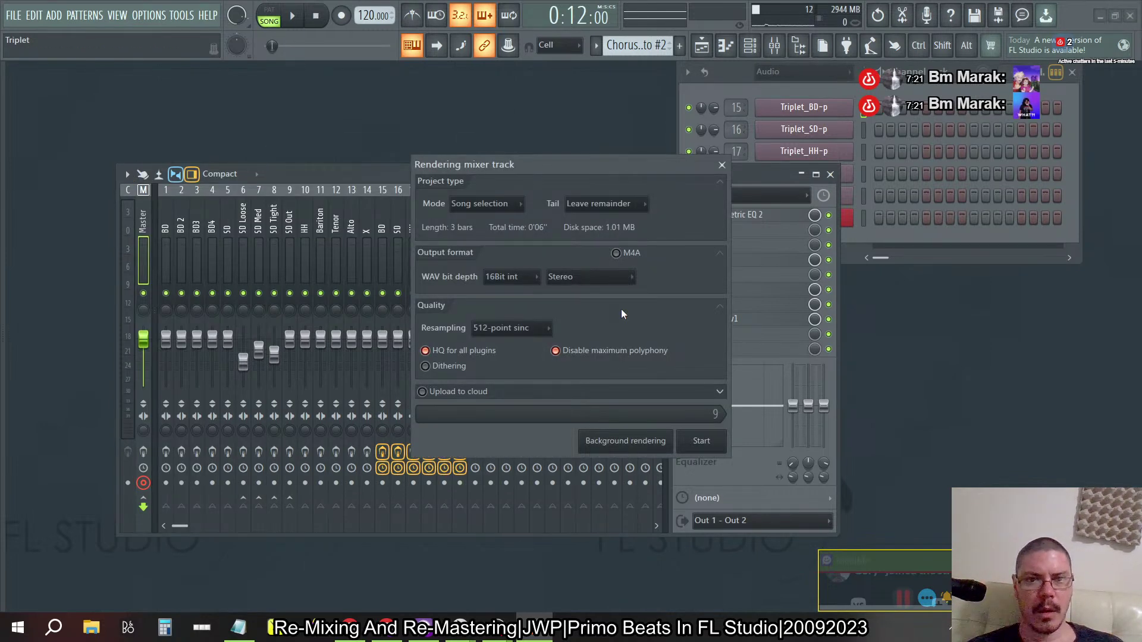
left_click(519, 276)
left_click(502, 305)
left_click(702, 440)
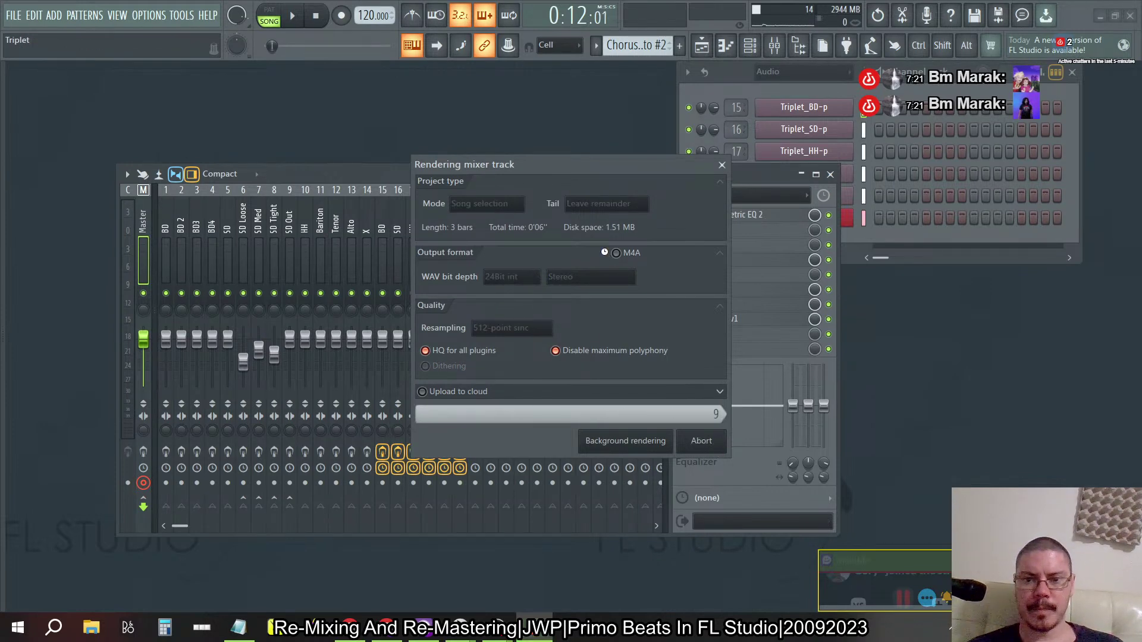
Search Windows for ozone and launch the standalone iZotope Ozone 9 application.
left_click(57, 634)
type("i")
key("BackSpace")
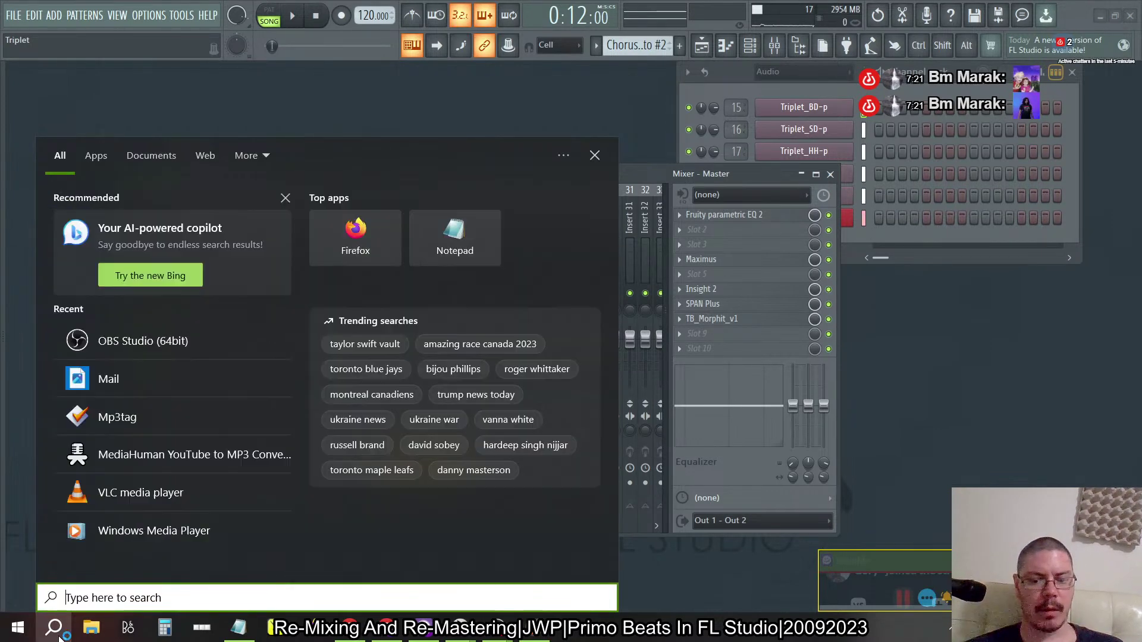
type("ozone")
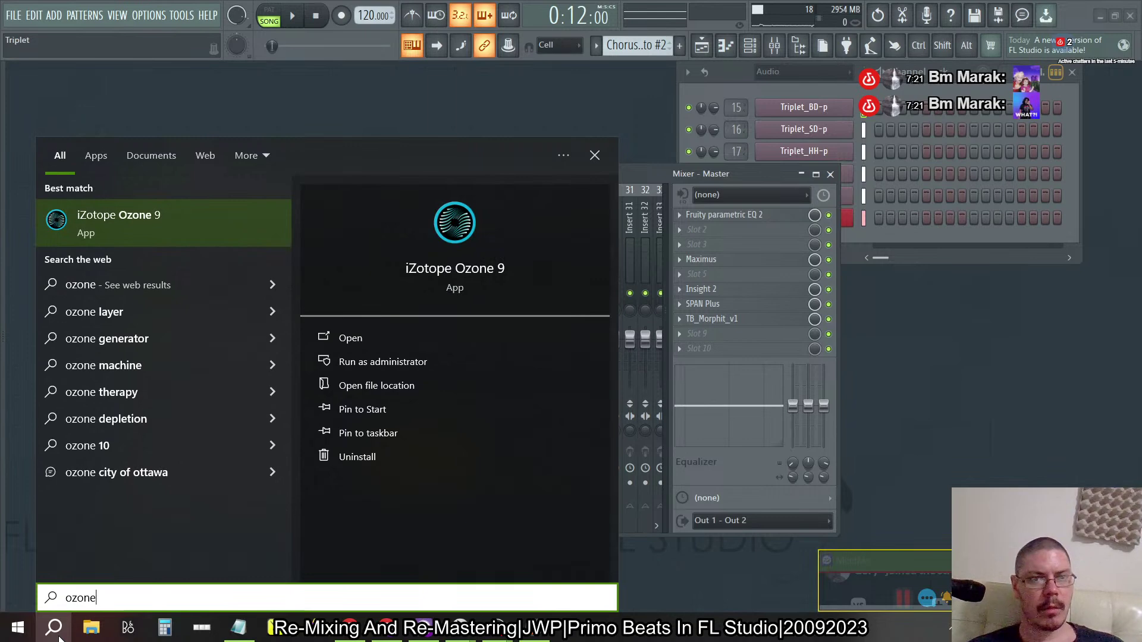
key("Return")
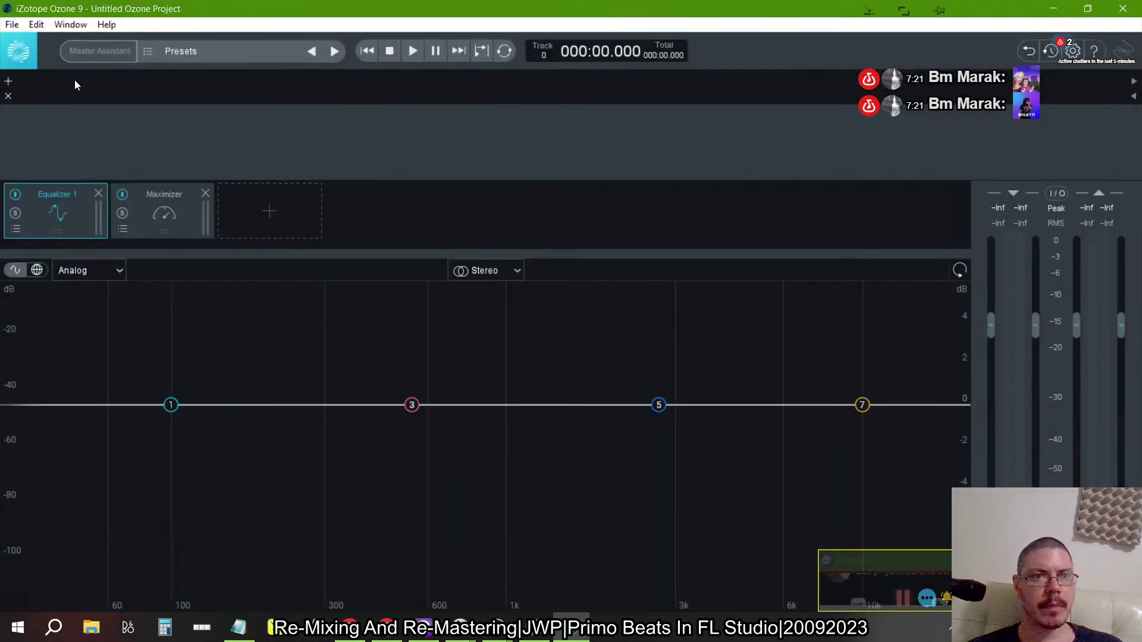
Import Triplet_Snip.wav from the Sillhouette Flp Data > Triplet > Audio Data folder into the Ozone project.
left_click(8, 81)
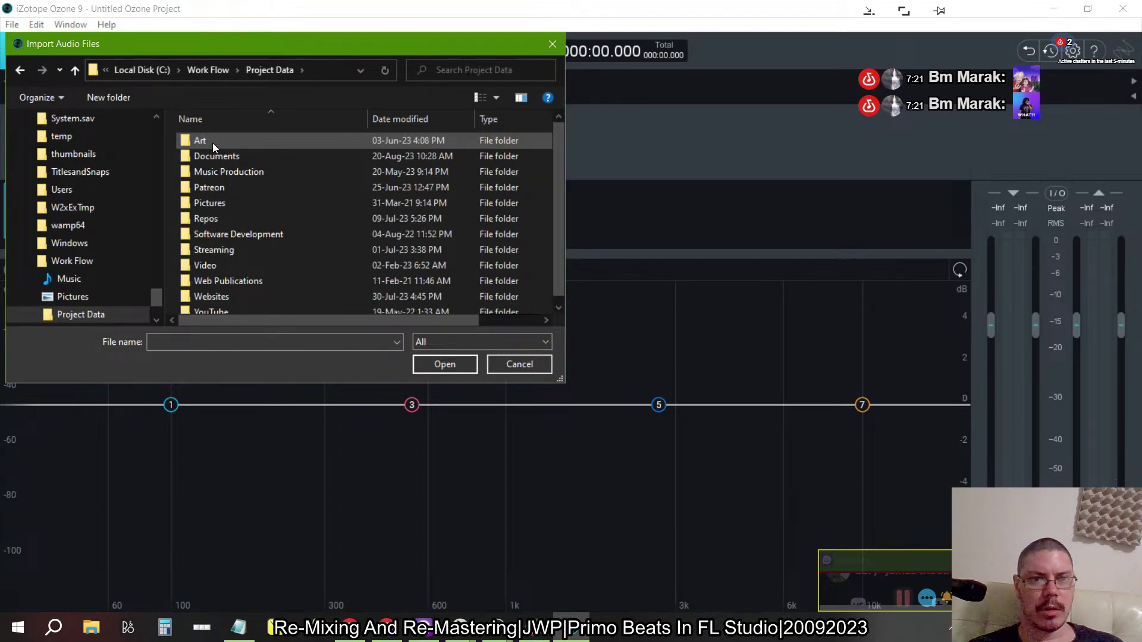
double_click(209, 166)
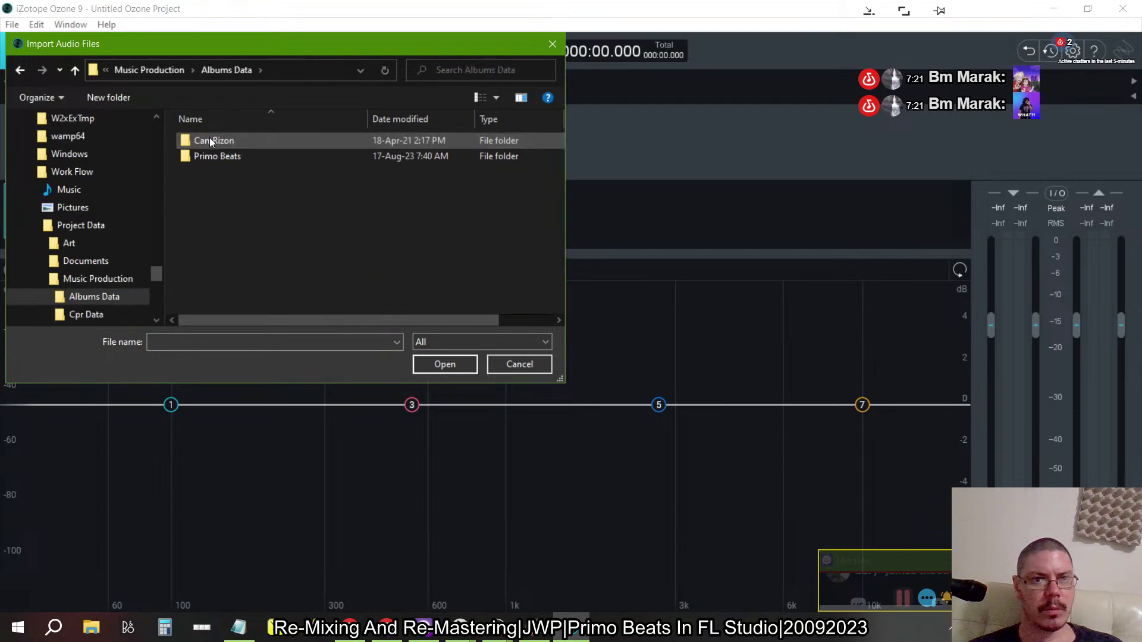
double_click(209, 156)
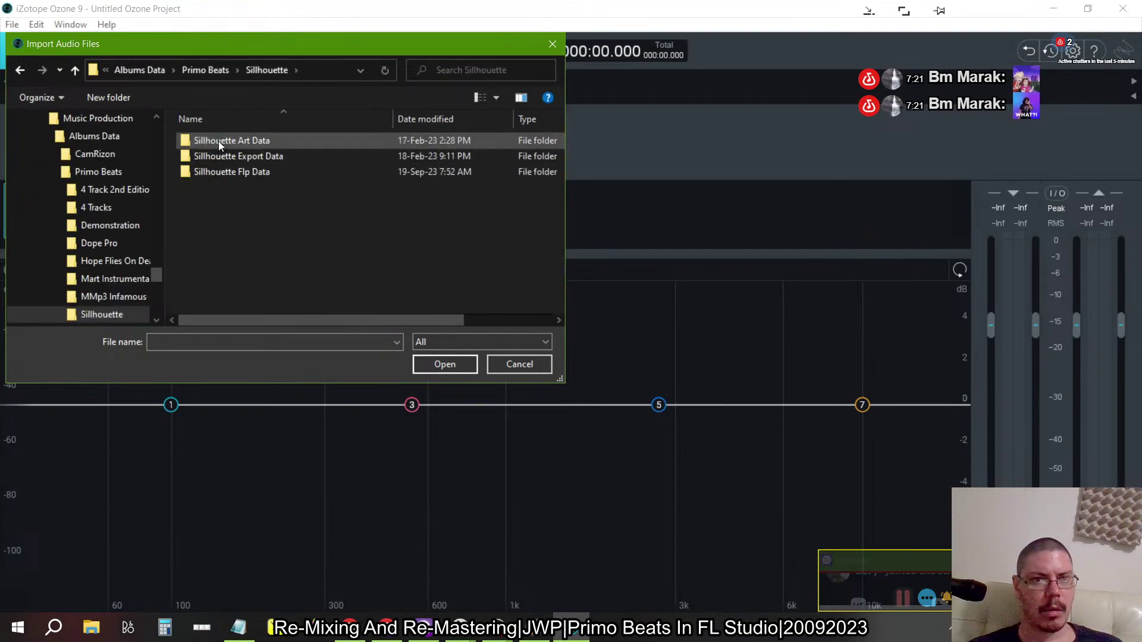
double_click(216, 170)
double_click(206, 140)
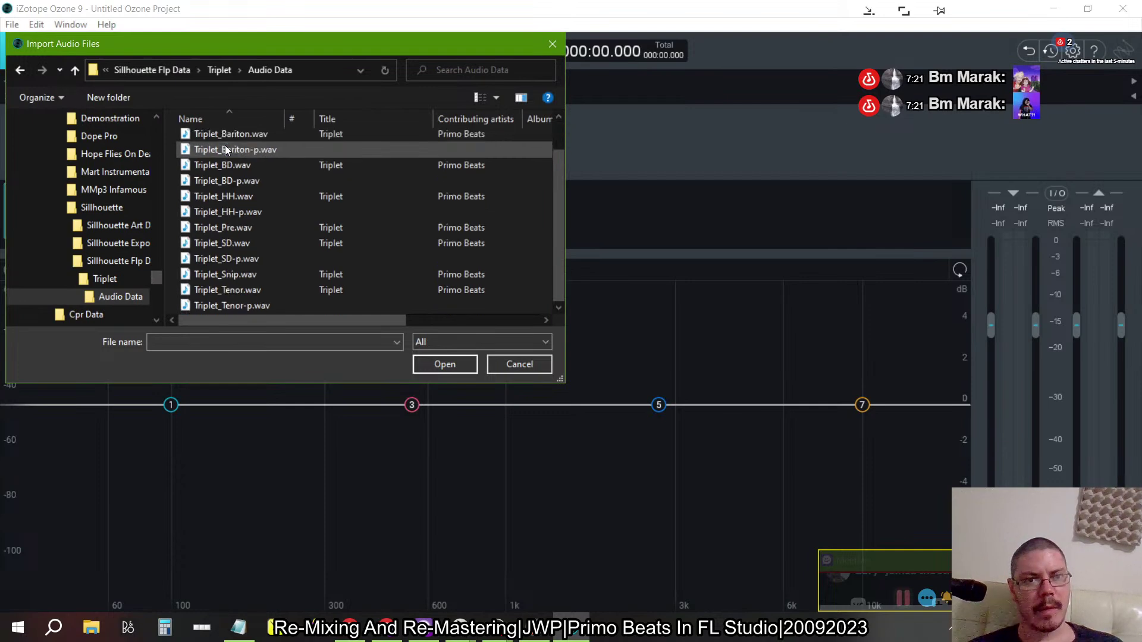
left_click(220, 276)
left_click(505, 363)
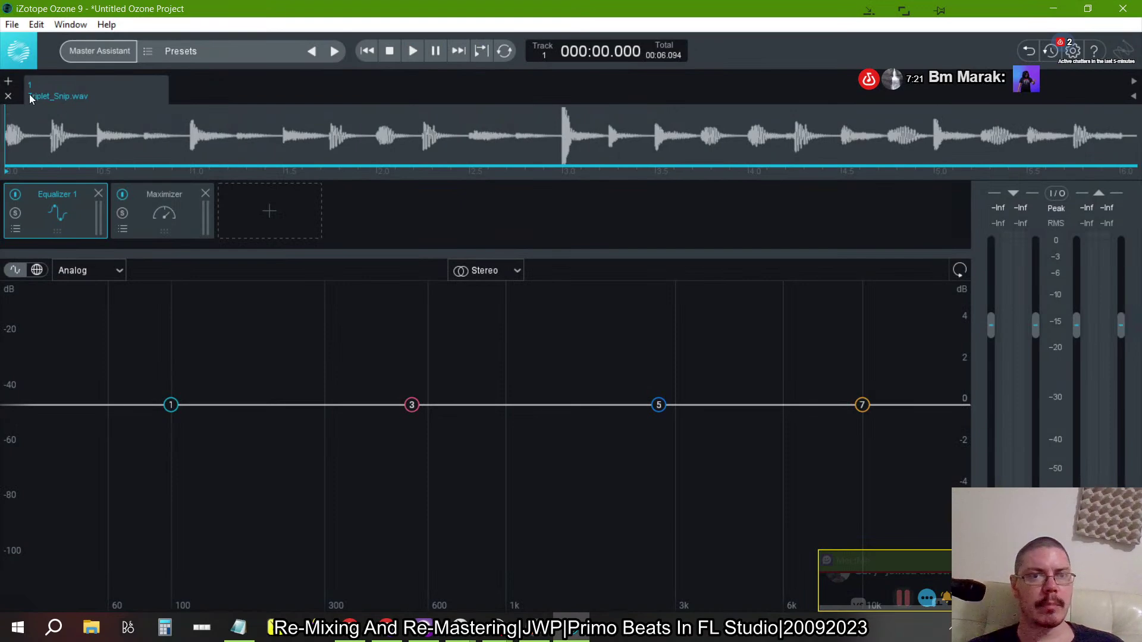
Run Master Assistant on the looped snippet with Modern modules, High intensity and Streaming destination, and accept its suggestion.
left_click(80, 51)
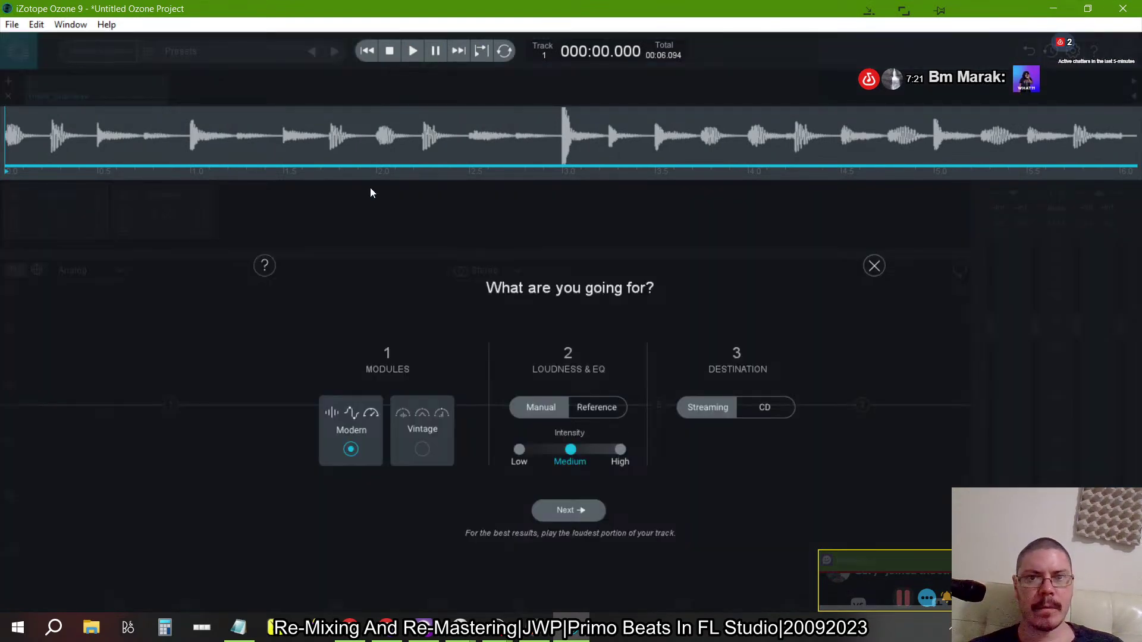
left_click(503, 52)
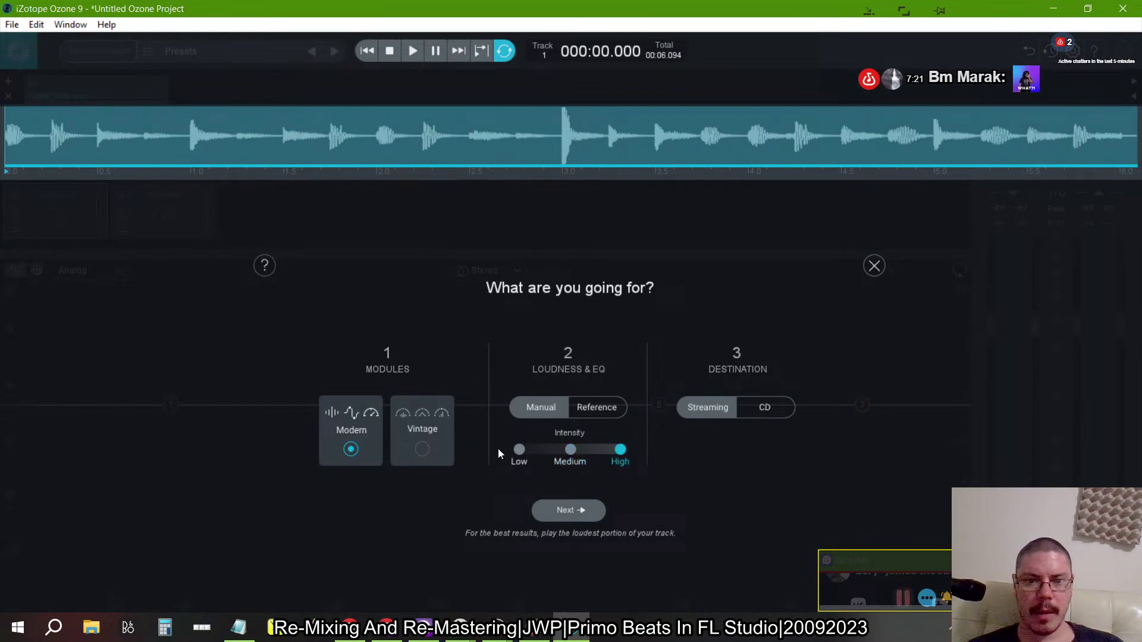
left_click(568, 511)
left_click(414, 52)
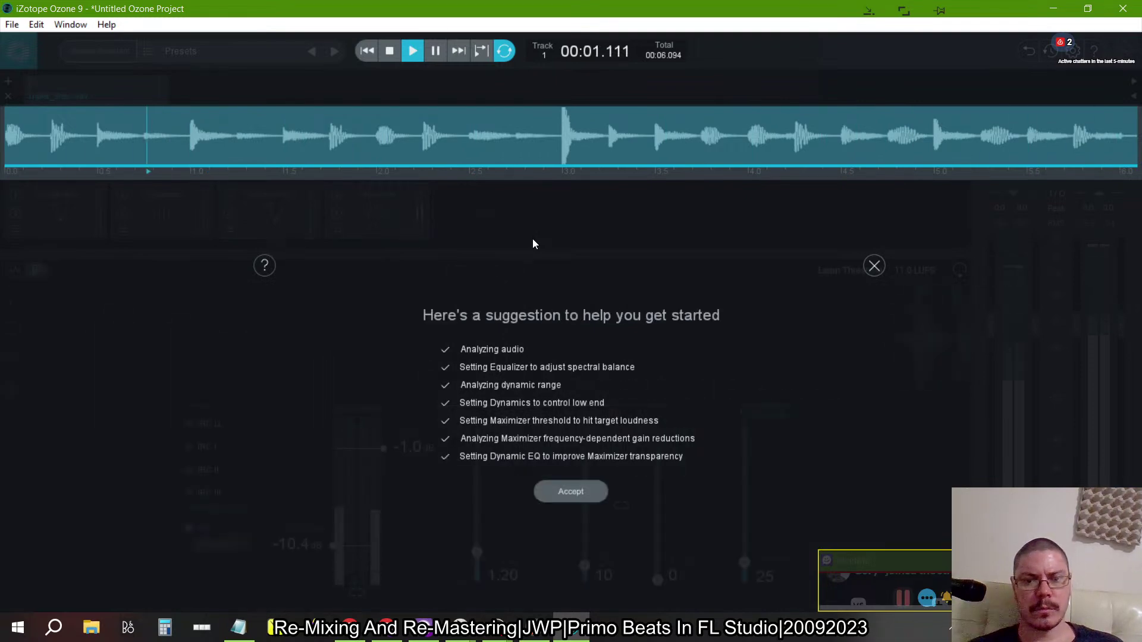
left_click(560, 493)
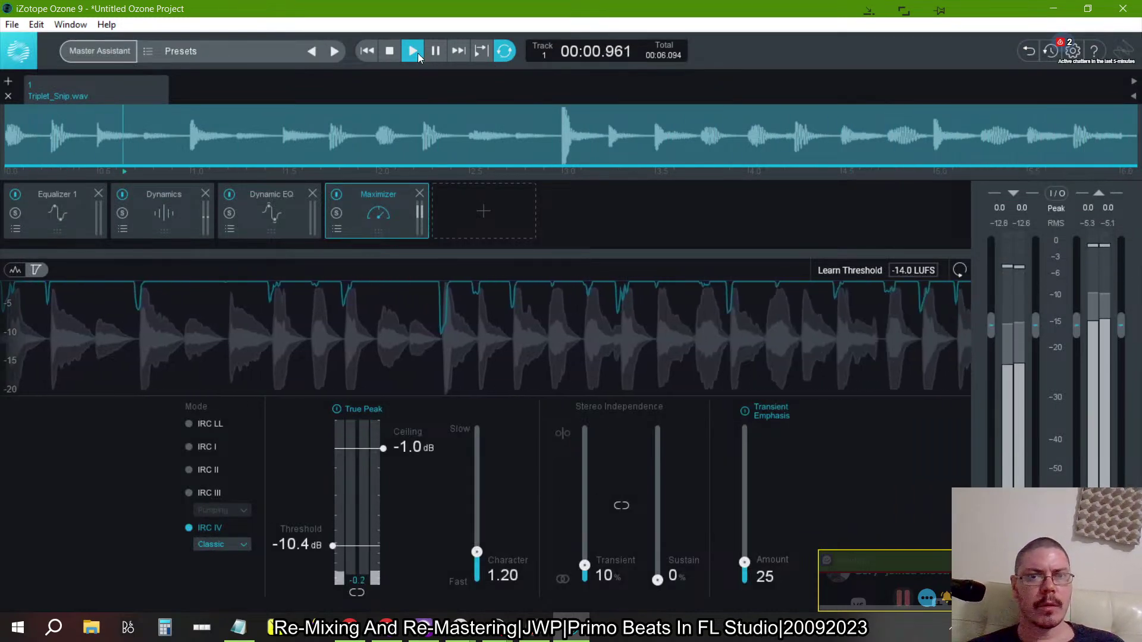
Stop playback and set the Maximizer's ceiling to -2.0 dB and its Learn Threshold target to -10.0 LUFS.
key("space")
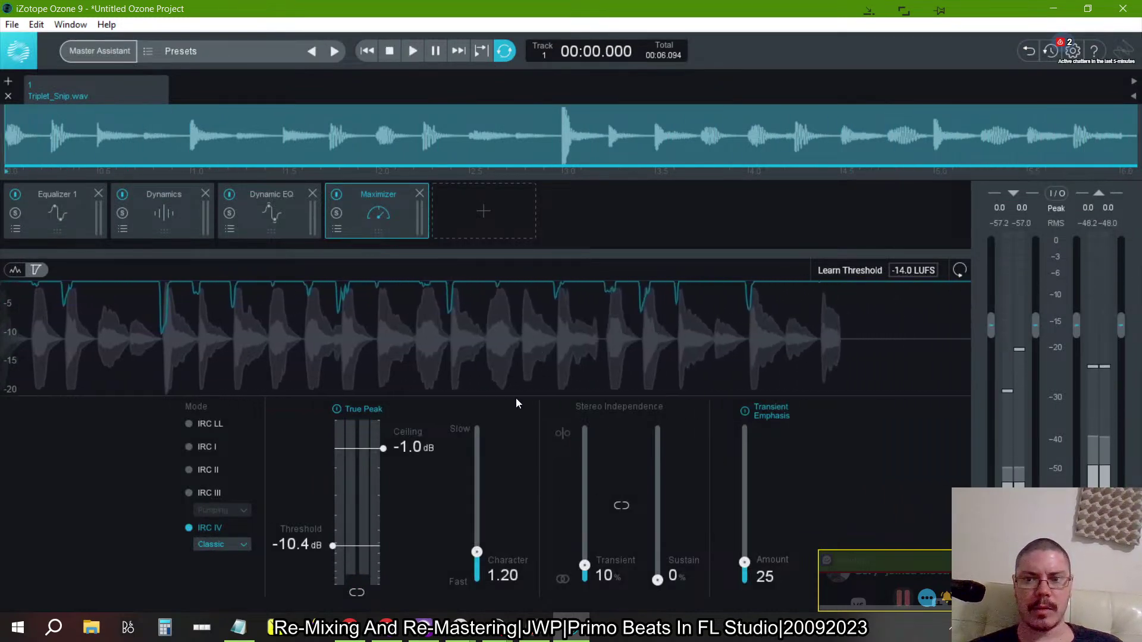
left_click(403, 448)
type("-2")
key("Return")
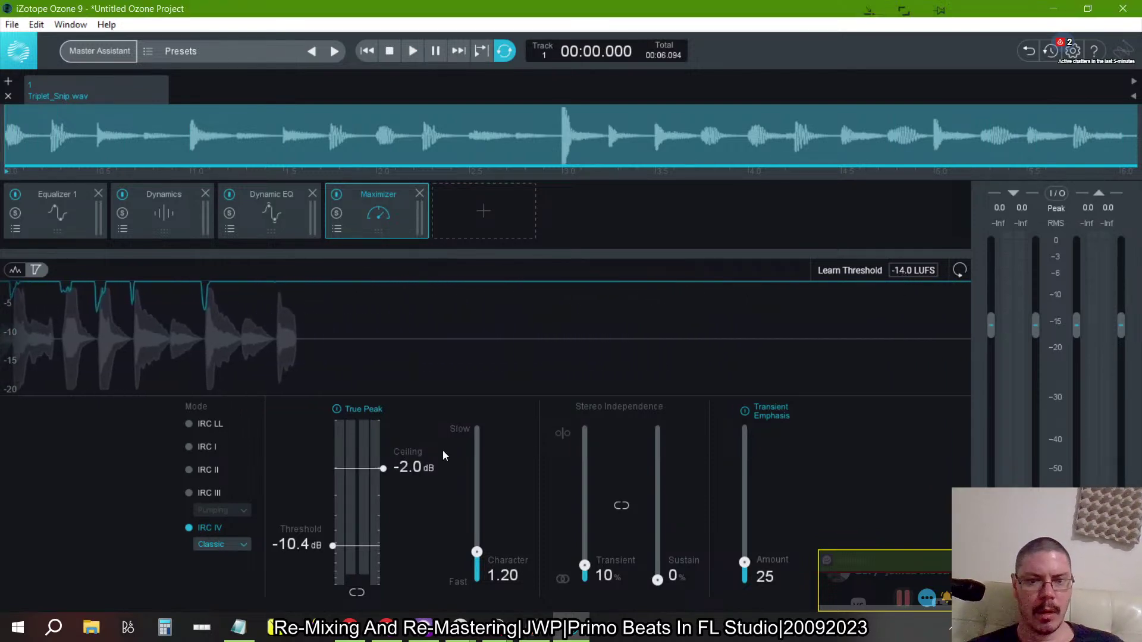
left_click(901, 271)
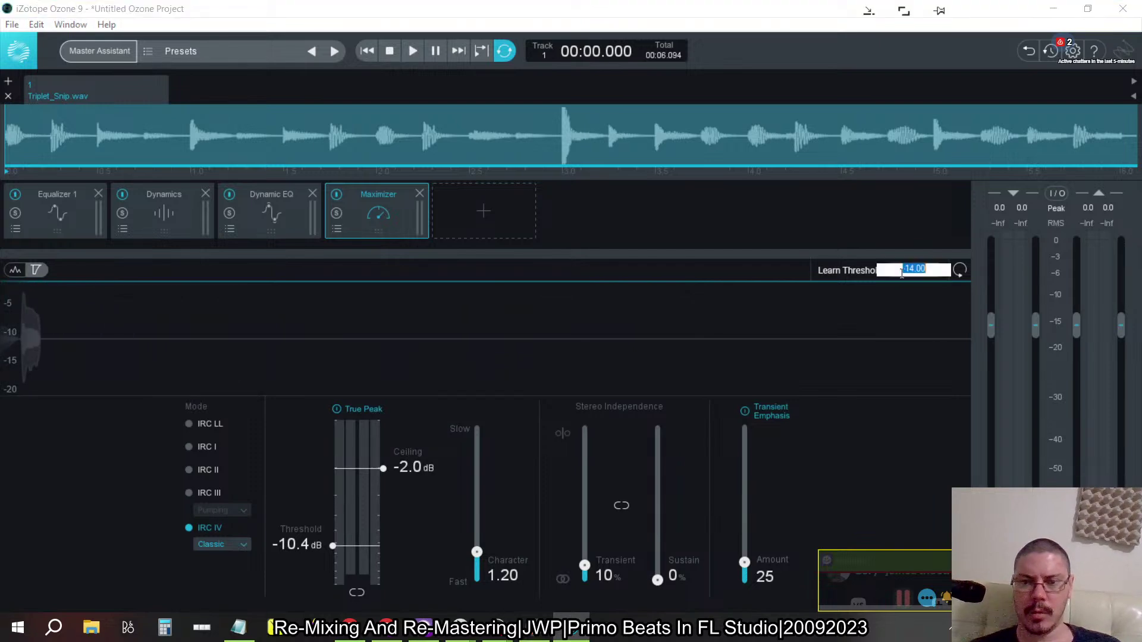
type("-1")
key("Return")
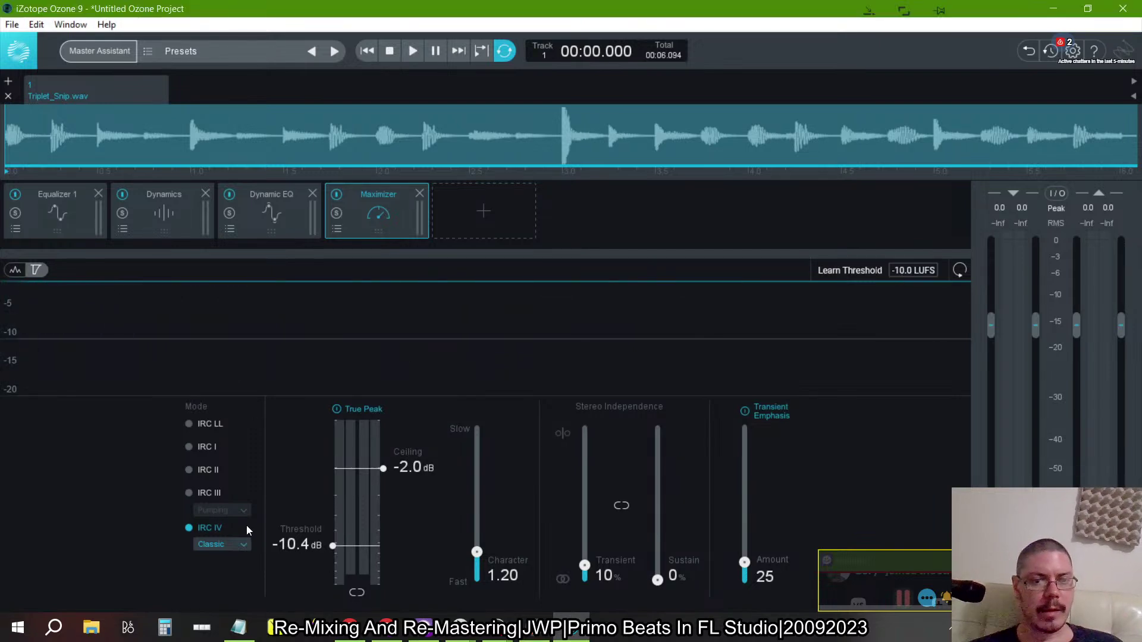
Switch the Maximizer to IRC III Pumping mode and learn its threshold from the looped playback.
left_click(226, 545)
left_click(199, 495)
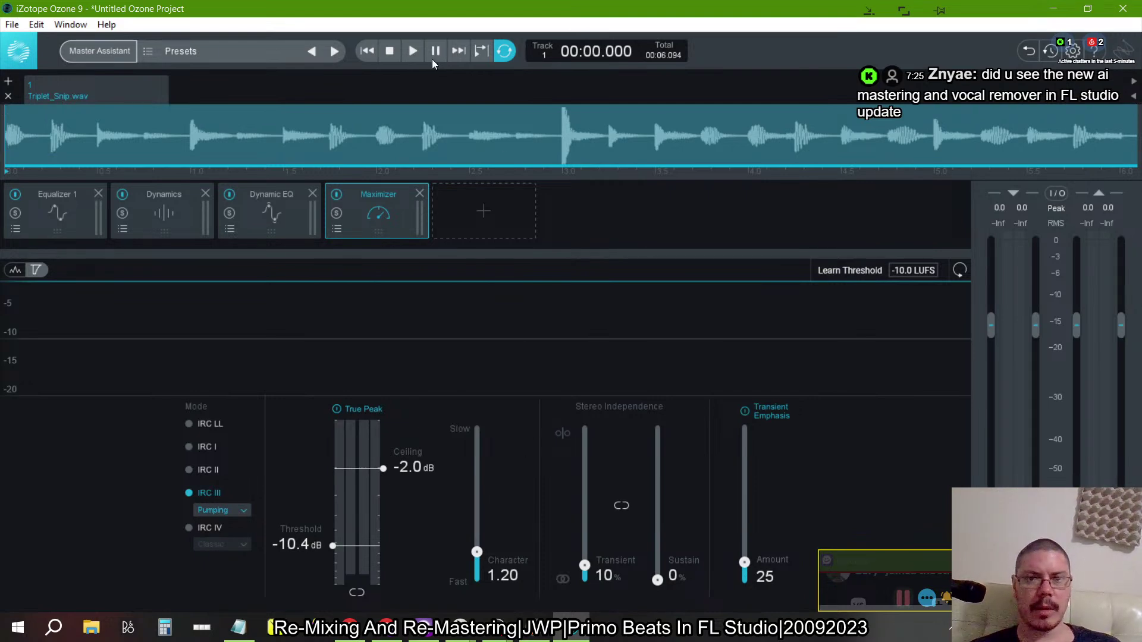
left_click(900, 272)
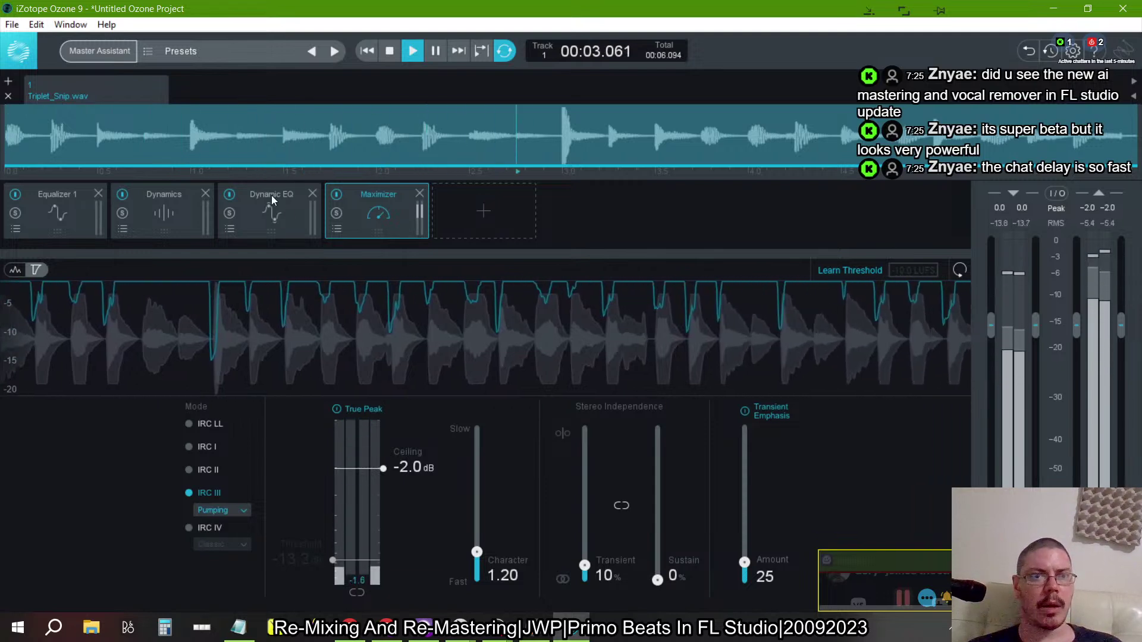
left_click(391, 49)
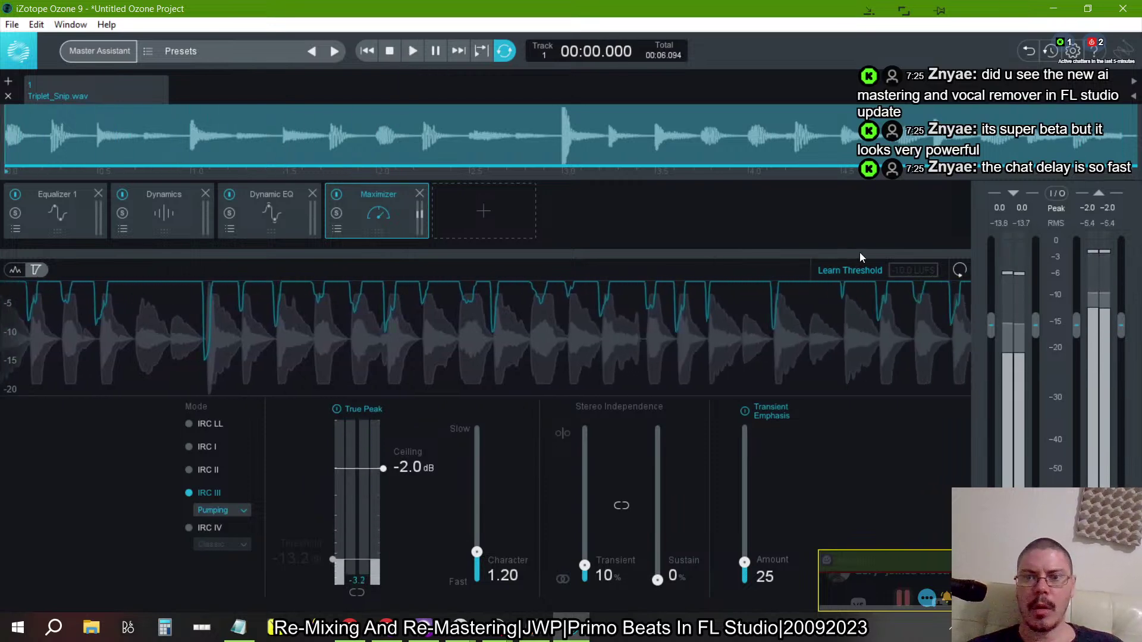
left_click(842, 265)
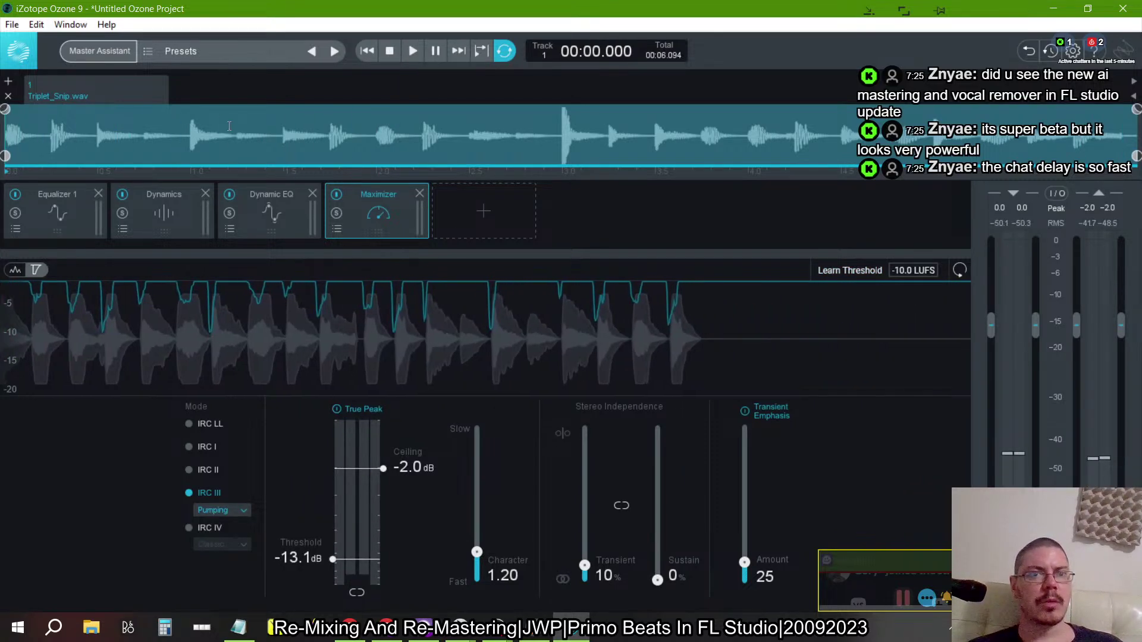
Save the current mastering settings as a custom global preset named Triplet and close the Preset Manager.
left_click(154, 52)
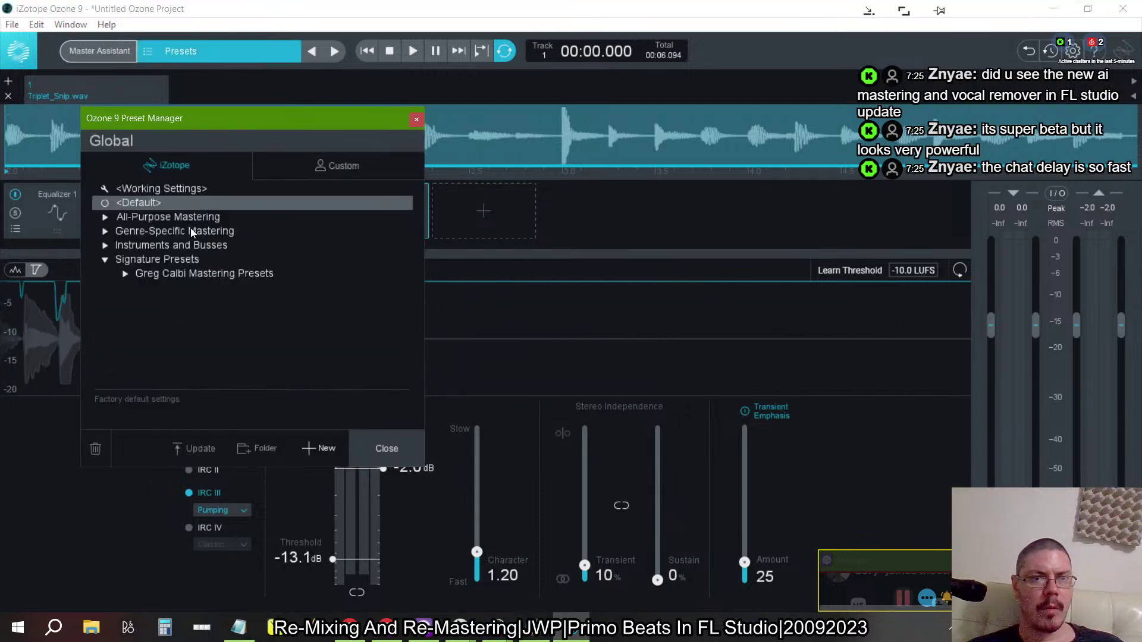
left_click(369, 172)
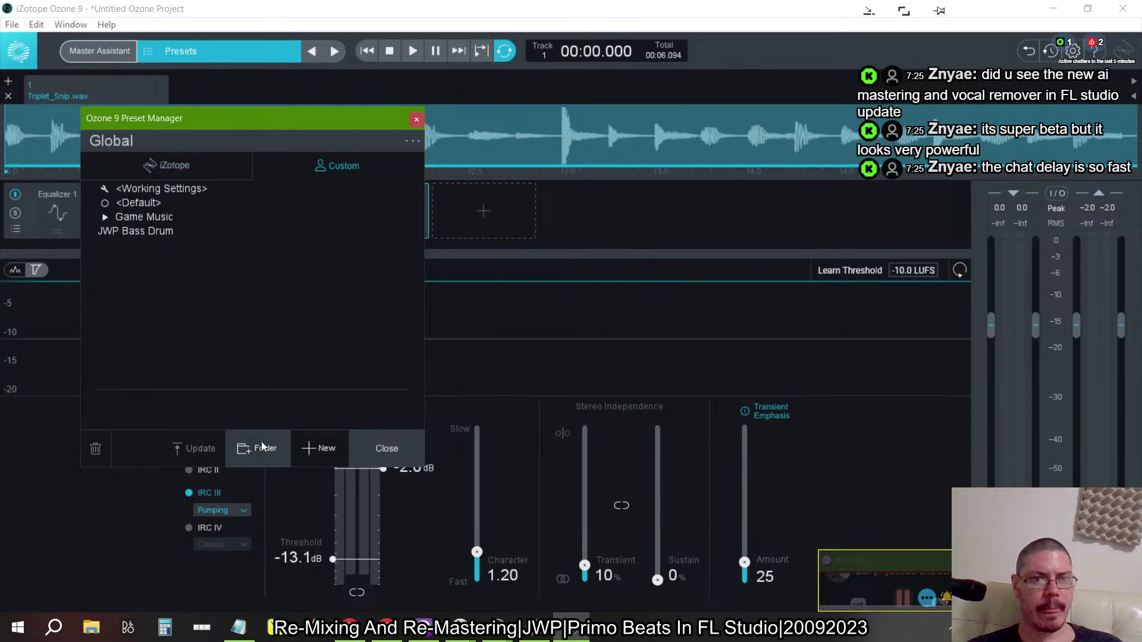
left_click(323, 451)
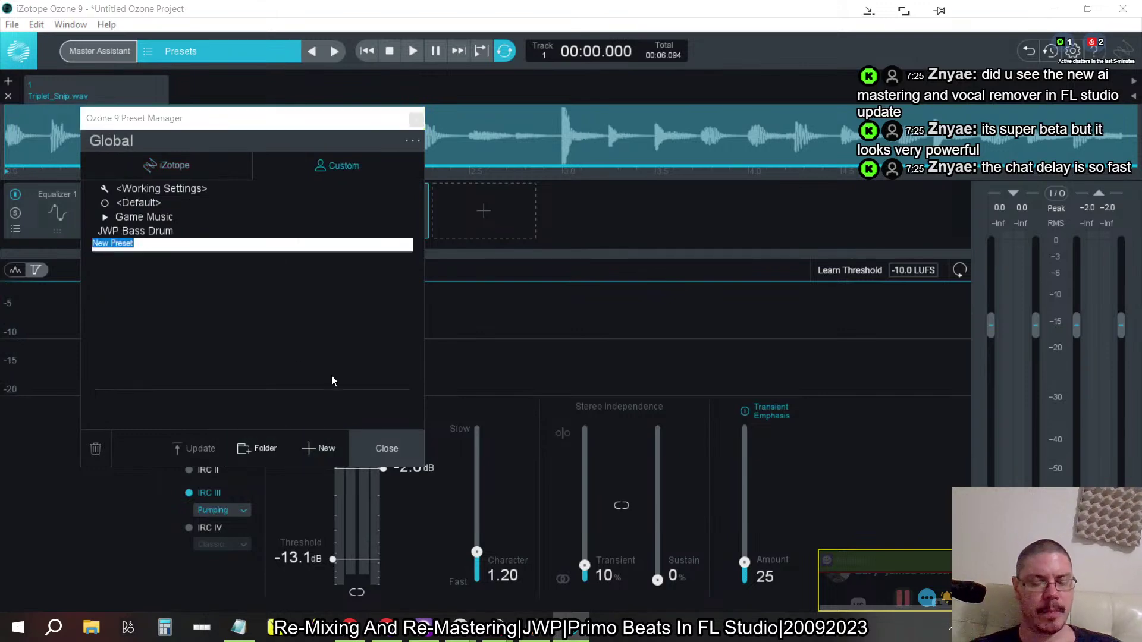
type("Tr")
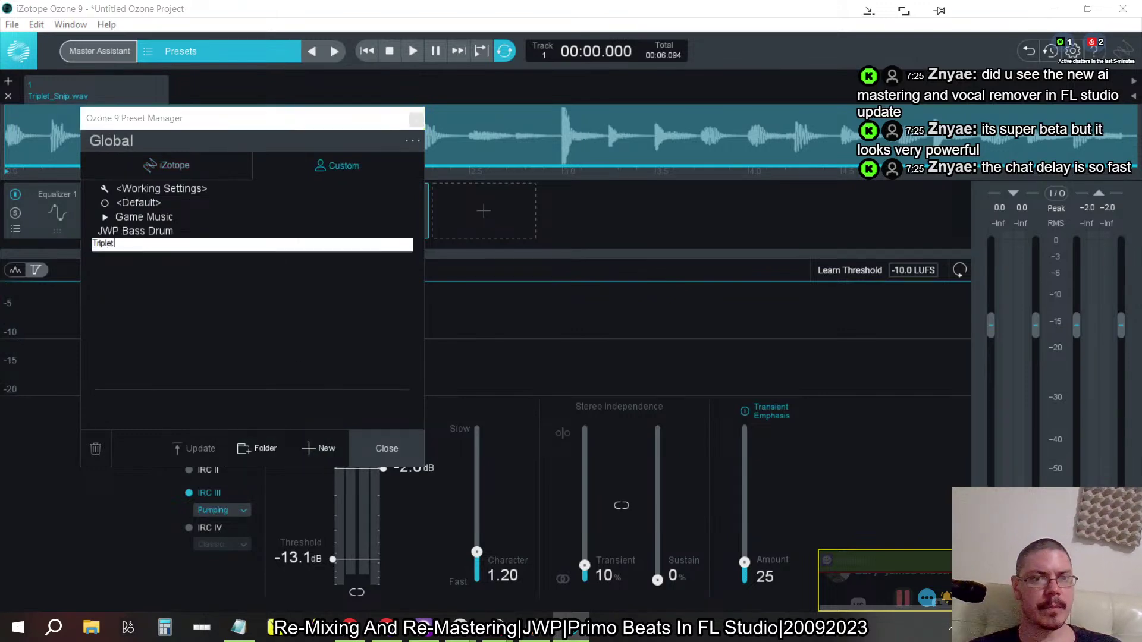
type("iplet")
key("Return")
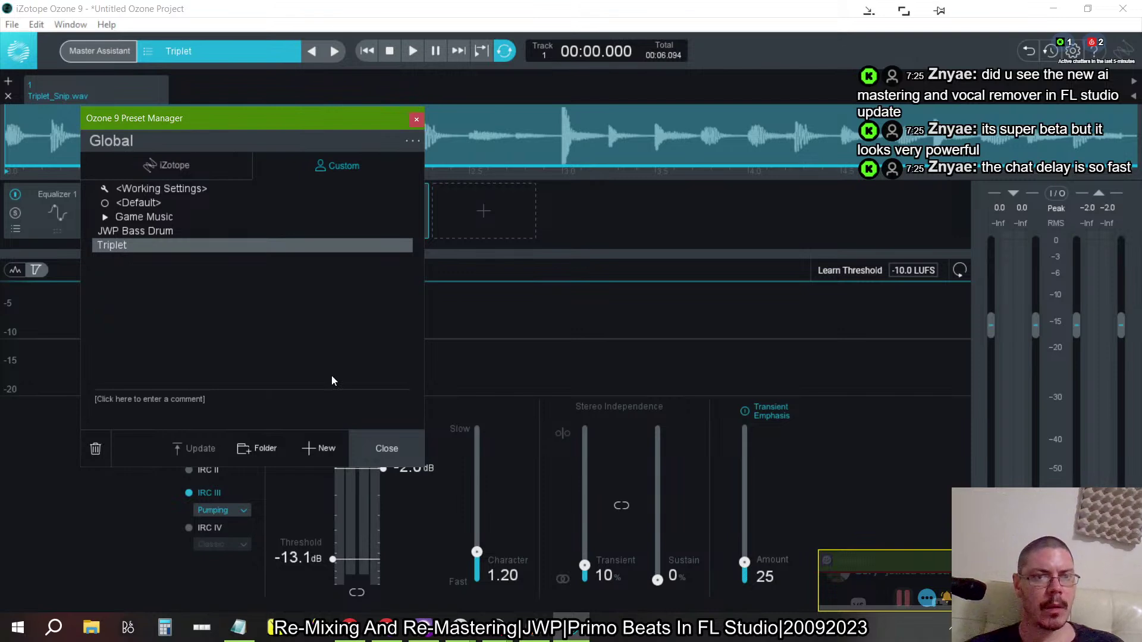
left_click(388, 448)
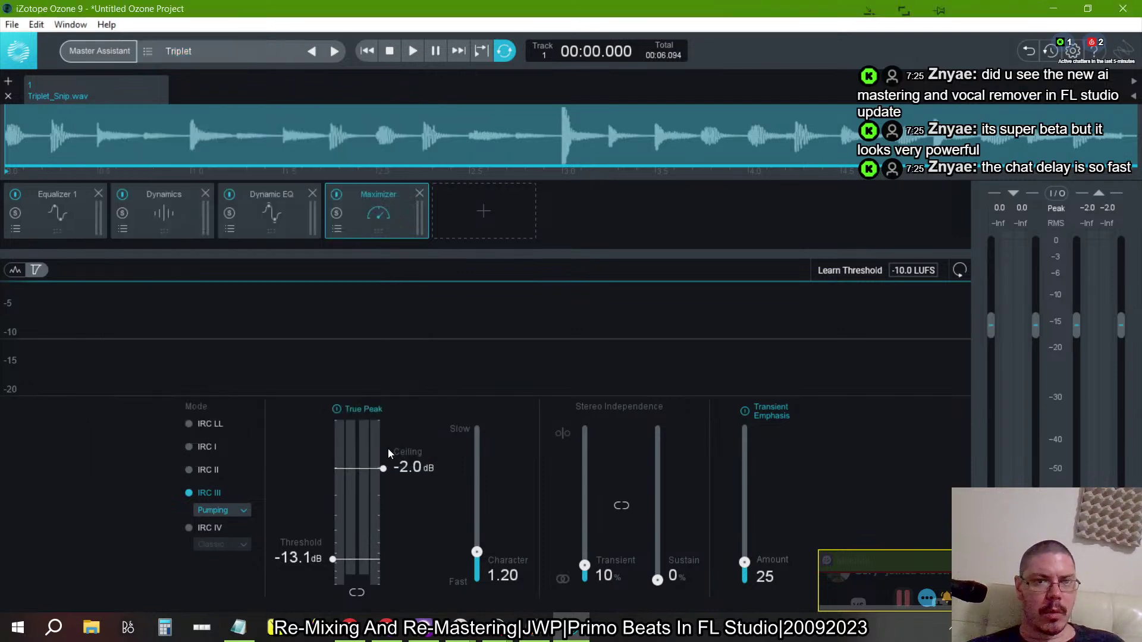
Review the Equalizer, Dynamics, Dynamic EQ and Maximizer modules, and close standalone Ozone 9 without saving the project.
left_click(181, 201)
left_click(59, 215)
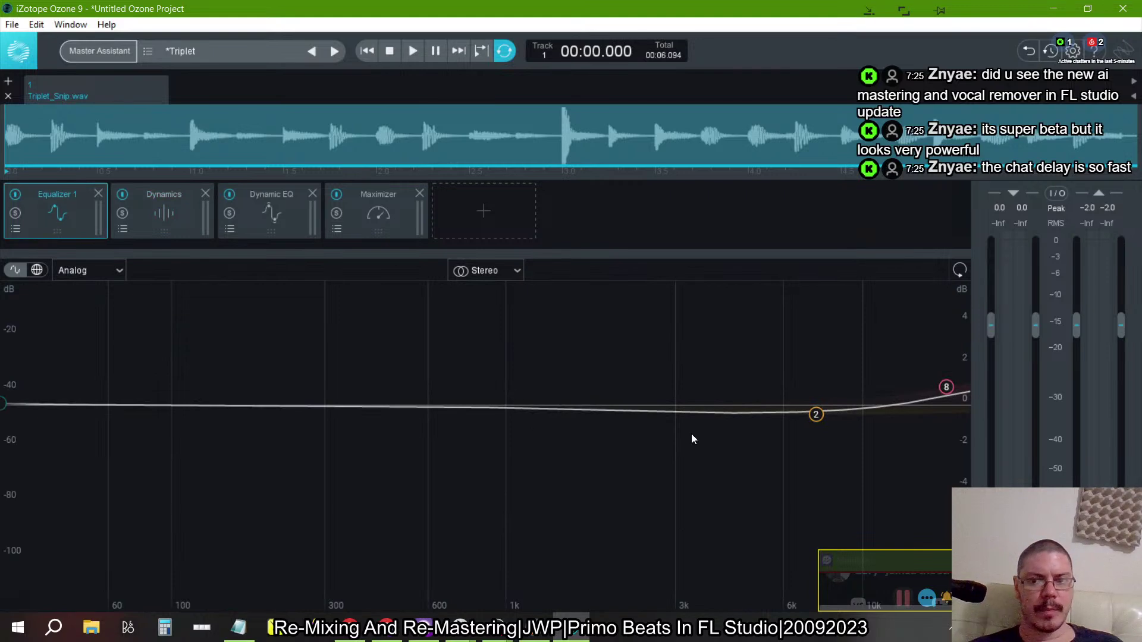
left_click(174, 224)
left_click(276, 225)
left_click(384, 226)
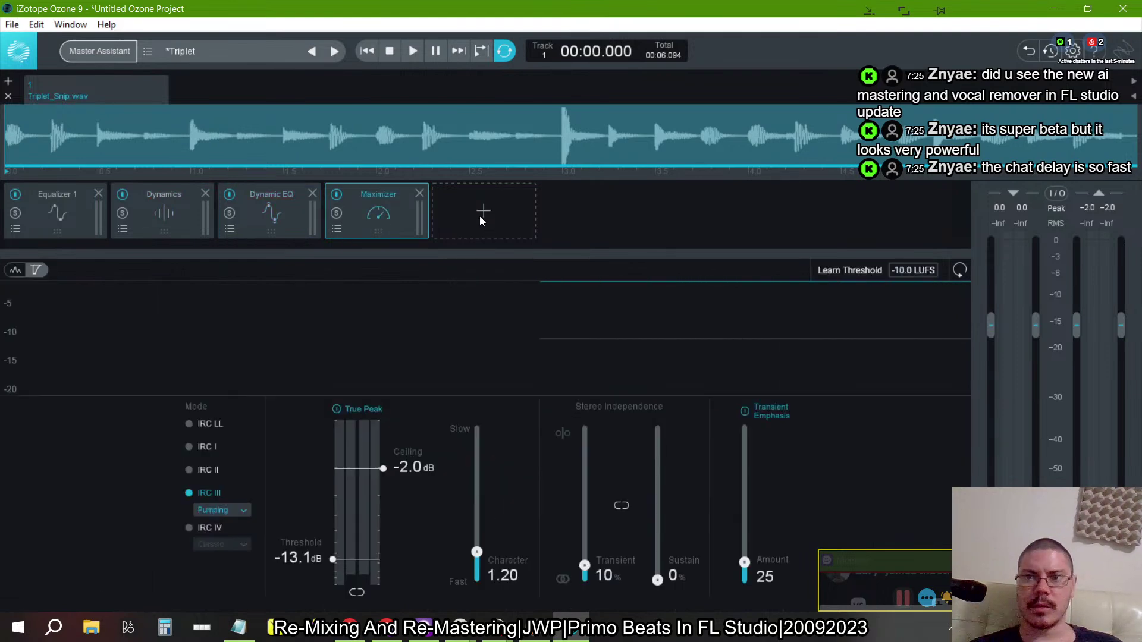
left_click(1124, 9)
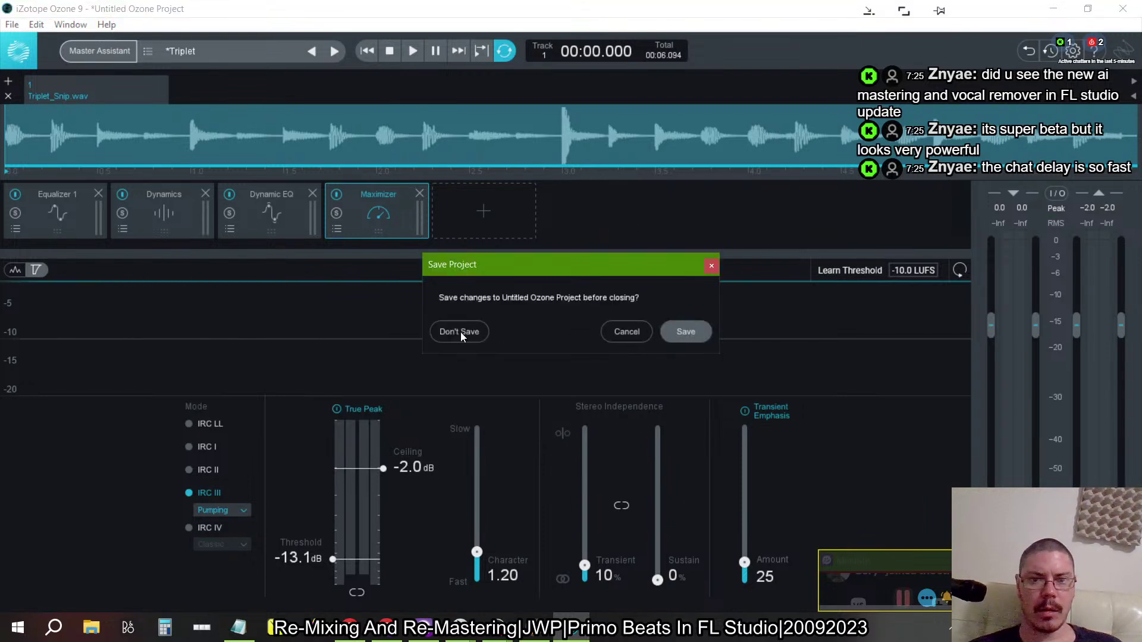
left_click(459, 332)
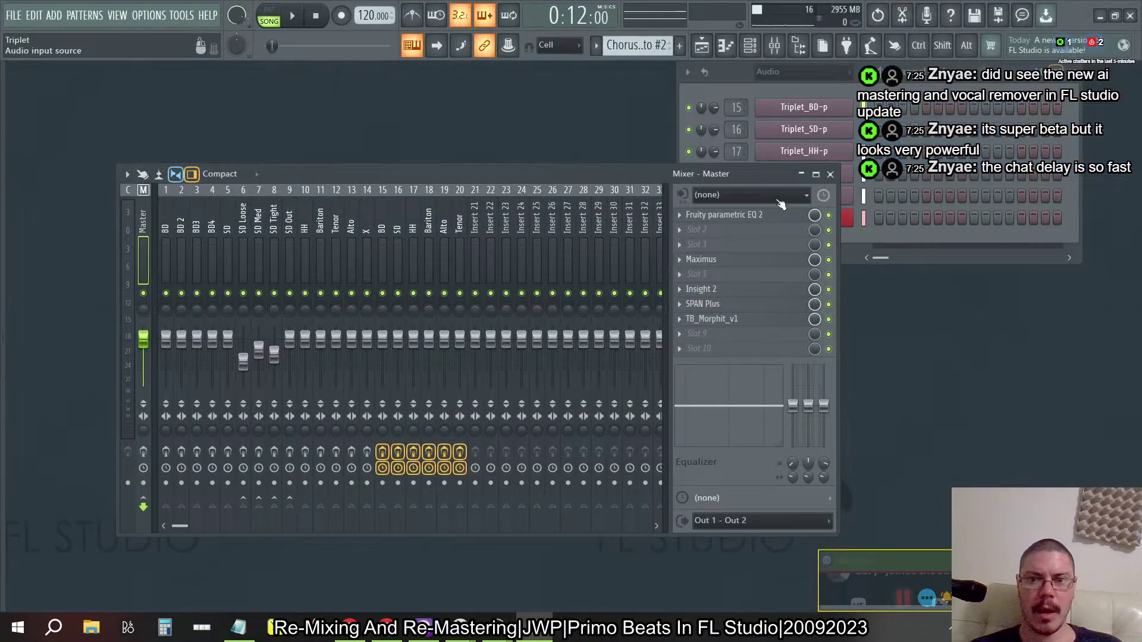
Arm the Master mixer track for recording and load the Ozone 9 plugin into its effect slot 5.
left_click(143, 452)
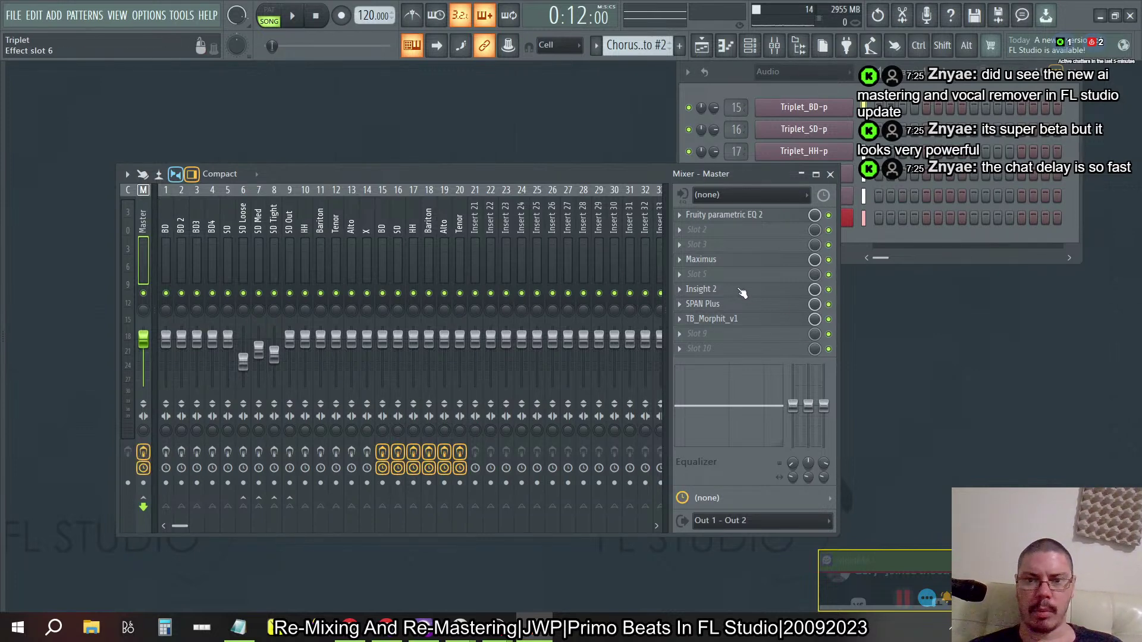
left_click(679, 275)
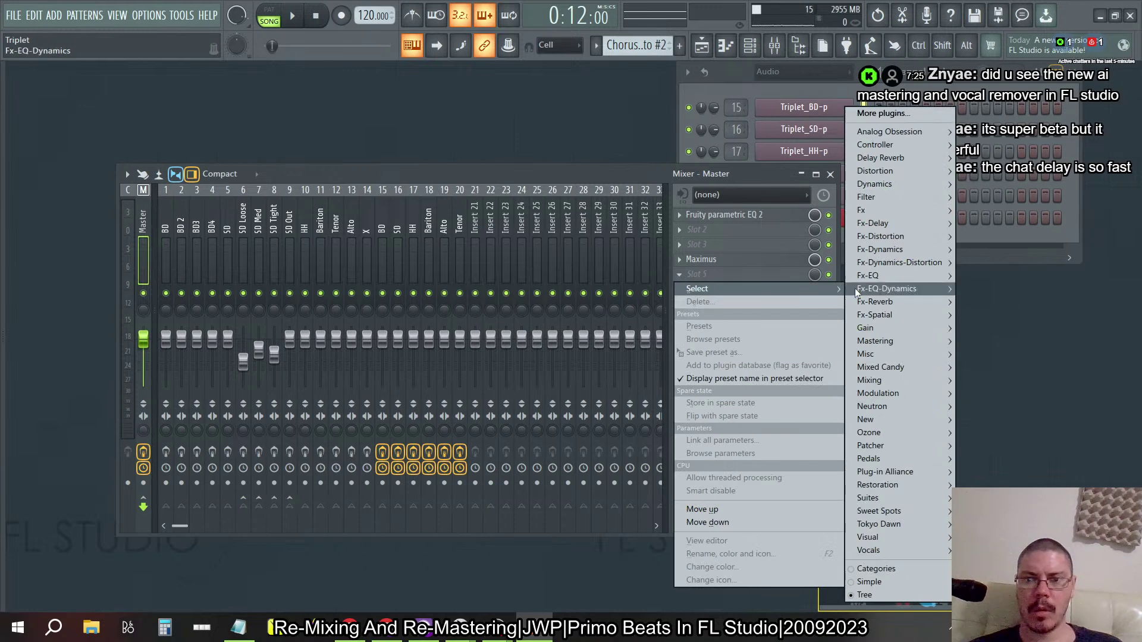
mouse_move(884, 435)
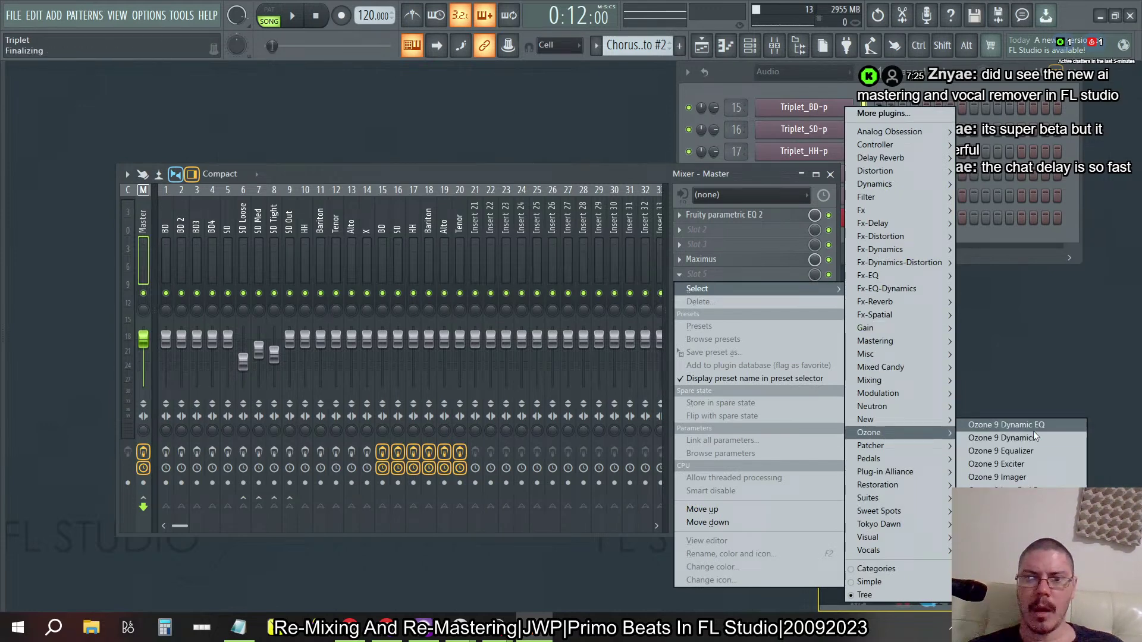
left_click(767, 174)
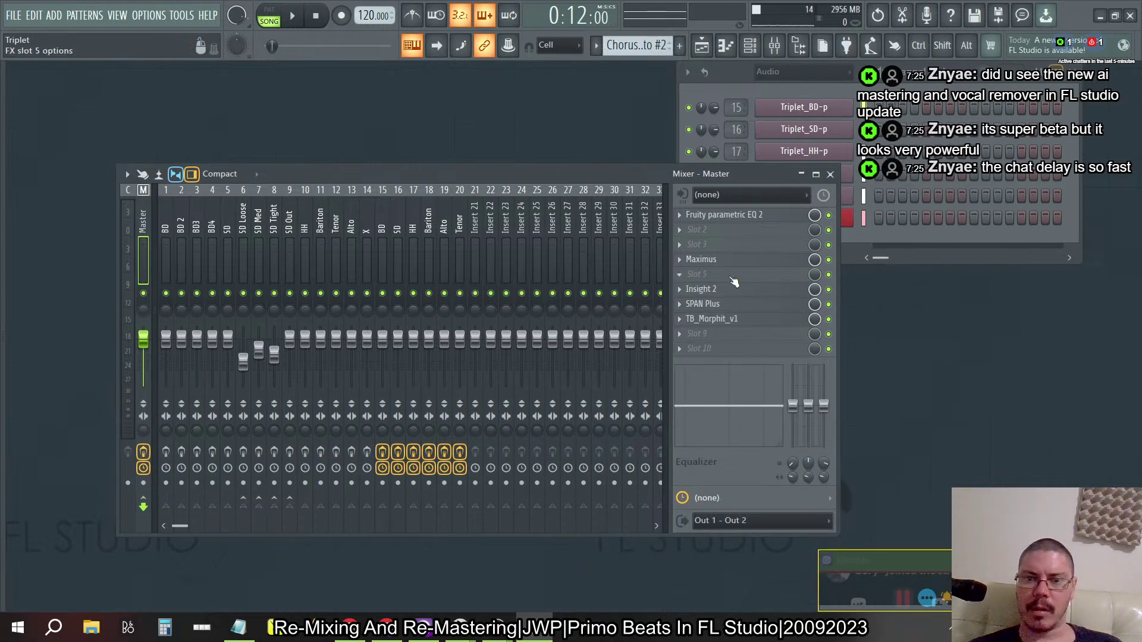
left_click(680, 277)
mouse_move(909, 432)
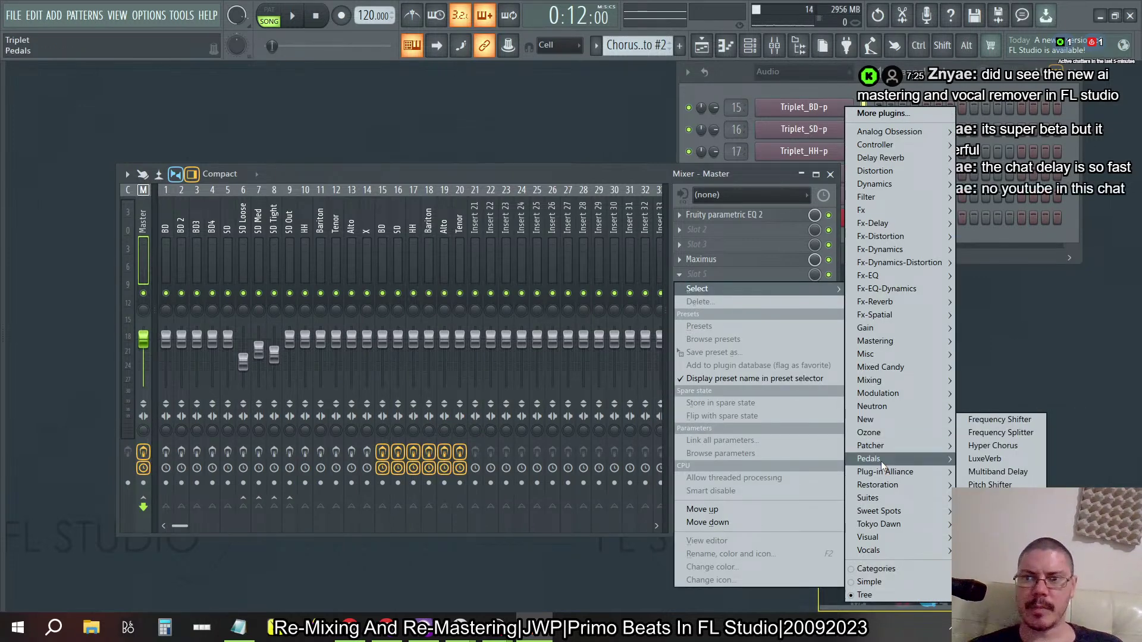
mouse_move(881, 462)
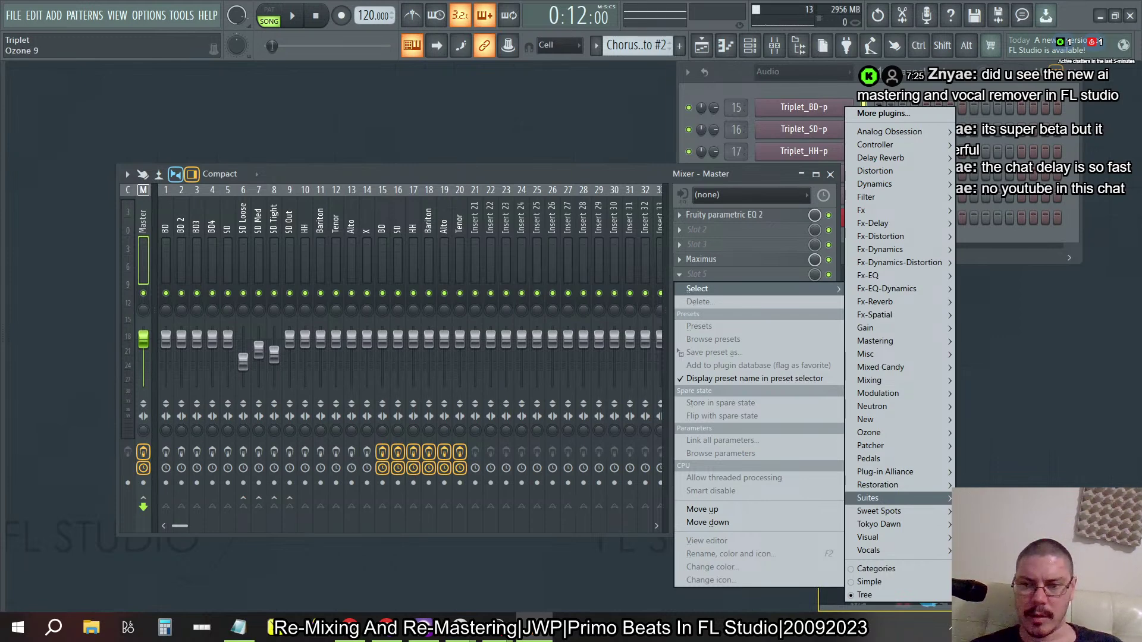
left_click(984, 538)
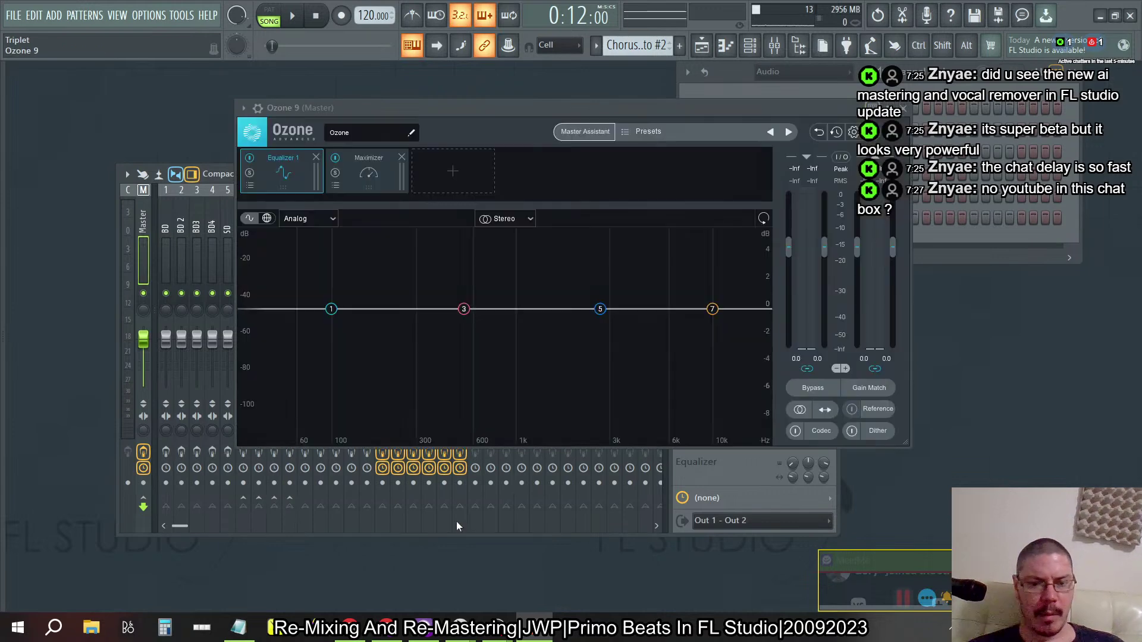
Switch to Chrome and clear the drafted promotional comment under the rerun video on the personal Facebook profile.
key("alt+Tab")
key("alt+Tab")
key("alt+Tab")
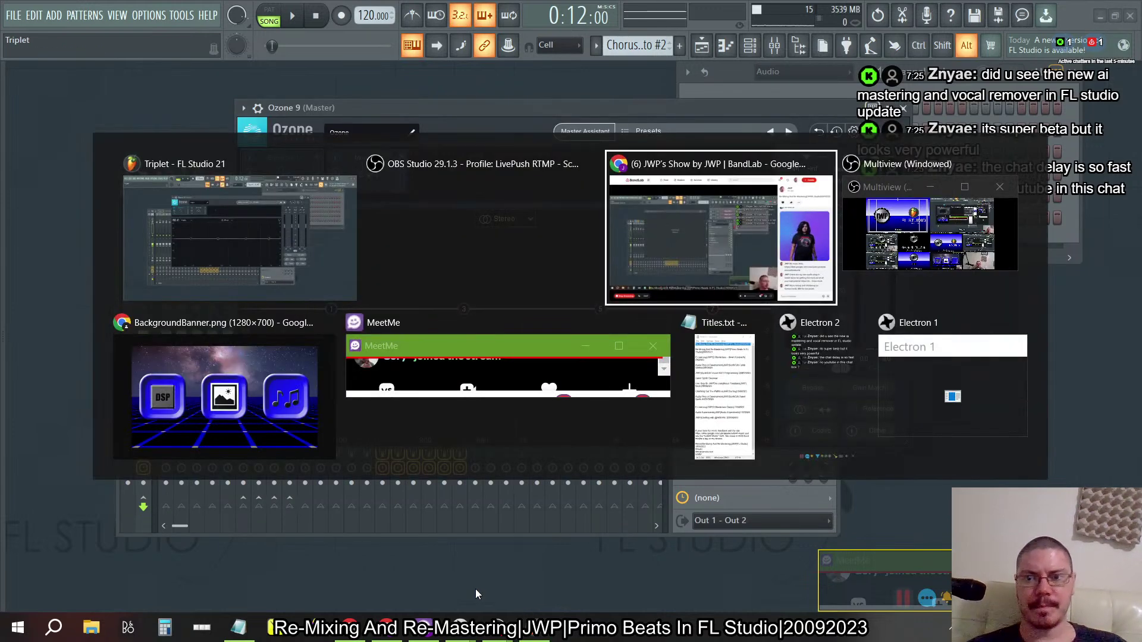
key("alt+shift+Tab")
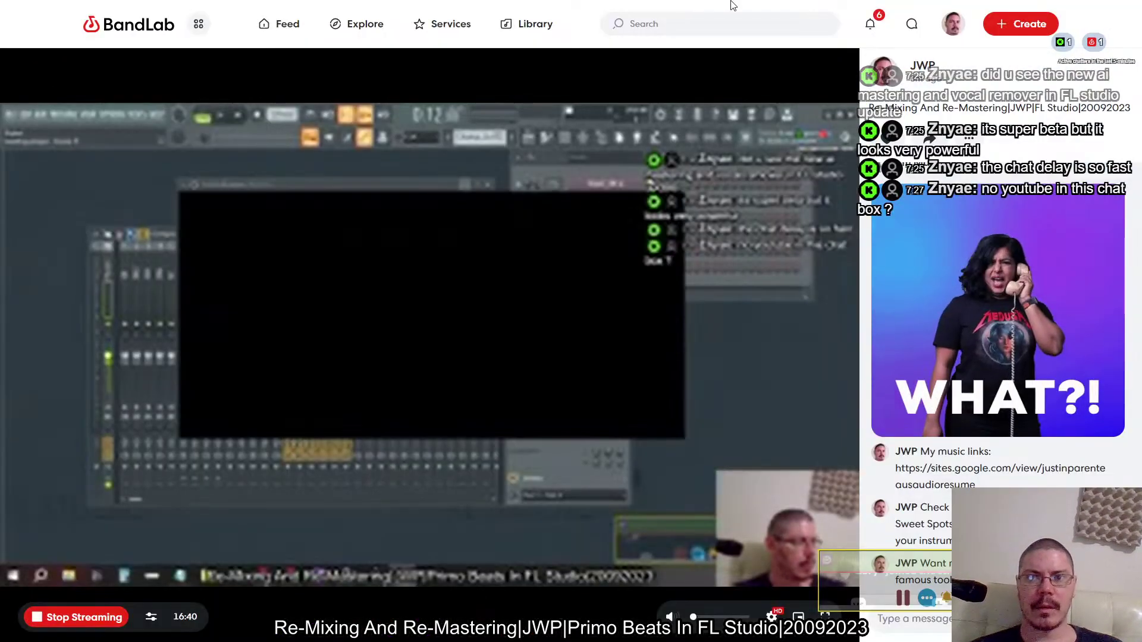
key("ctrl+Tab")
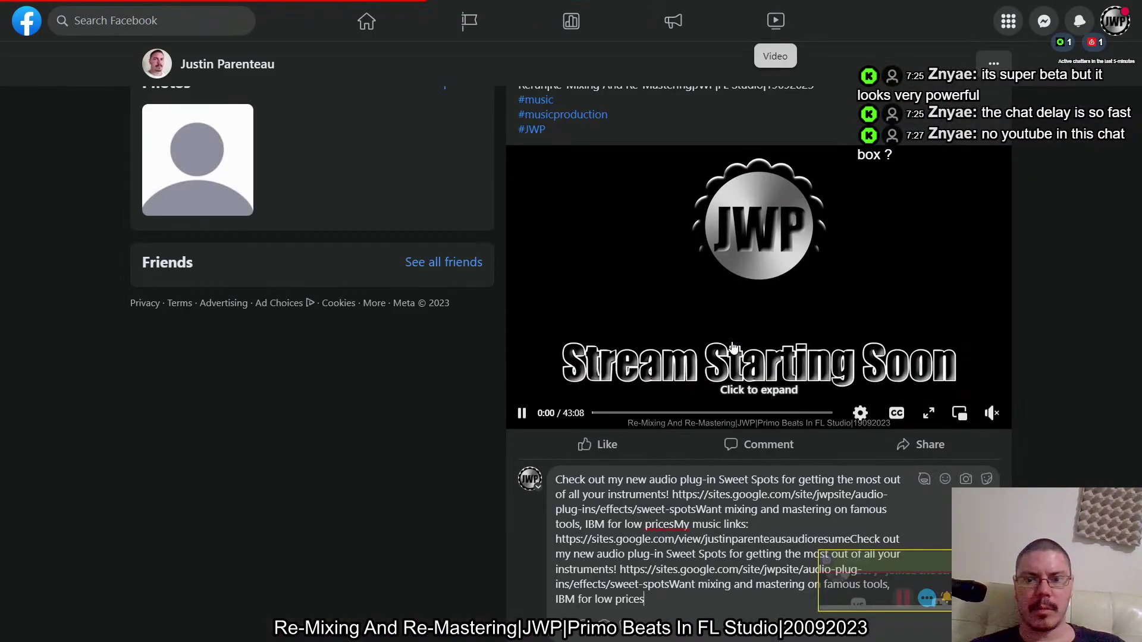
key("ctrl+a")
key("BackSpace")
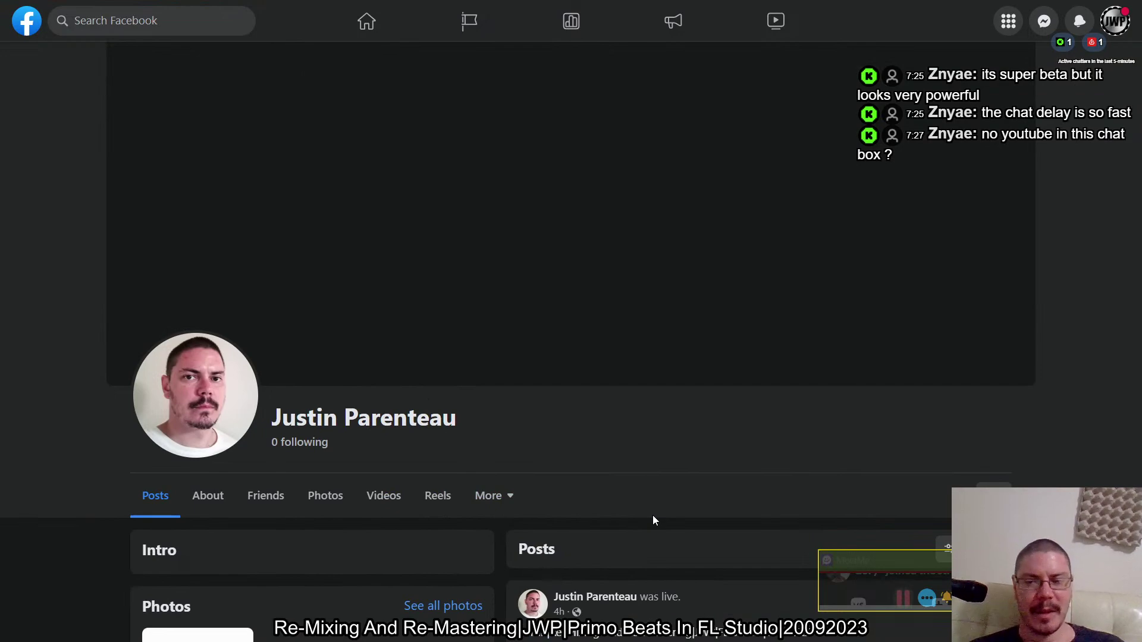
Reload the JWP Meta Facebook page and the JWPTube and JWPStream YouTube channel pages.
key("ctrl+Tab")
key("F5")
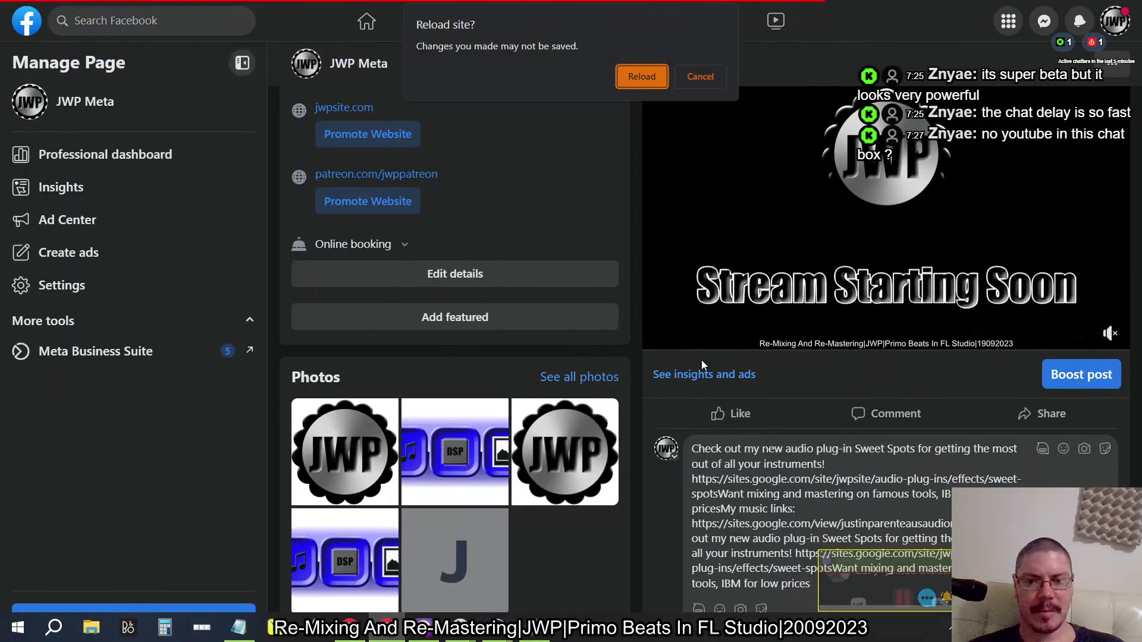
key("Escape")
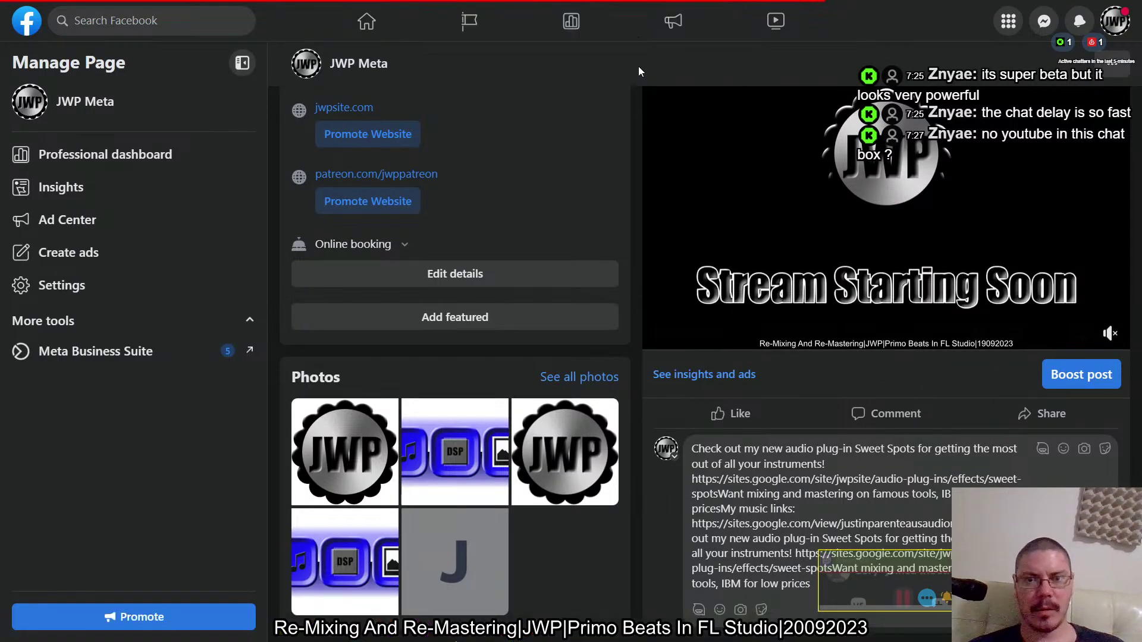
key("ctrl+Tab")
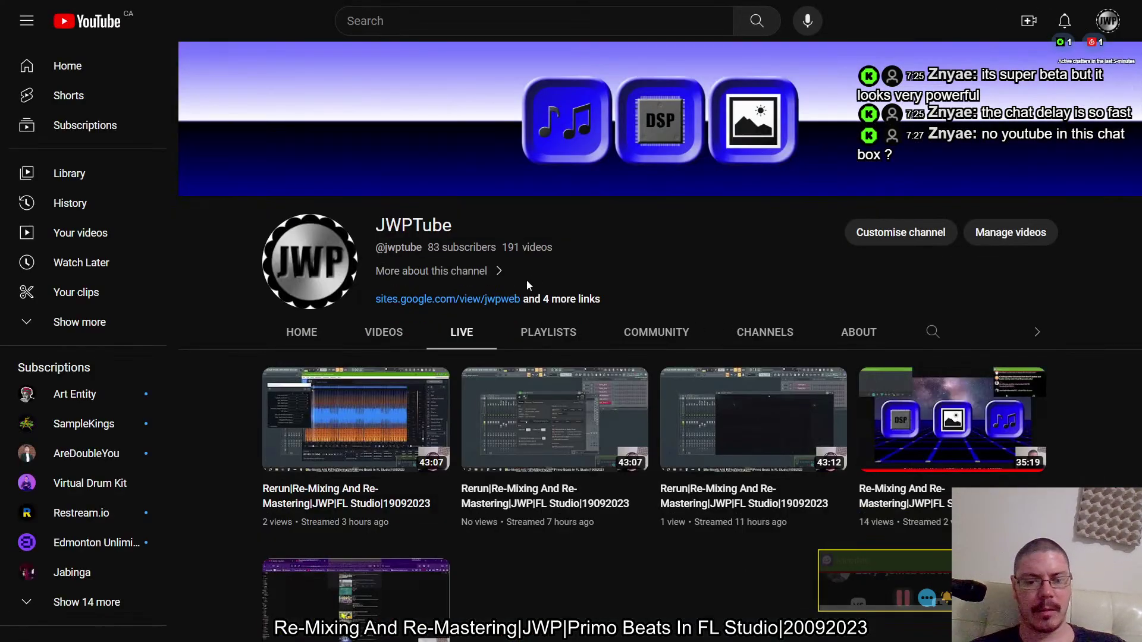
key("F5")
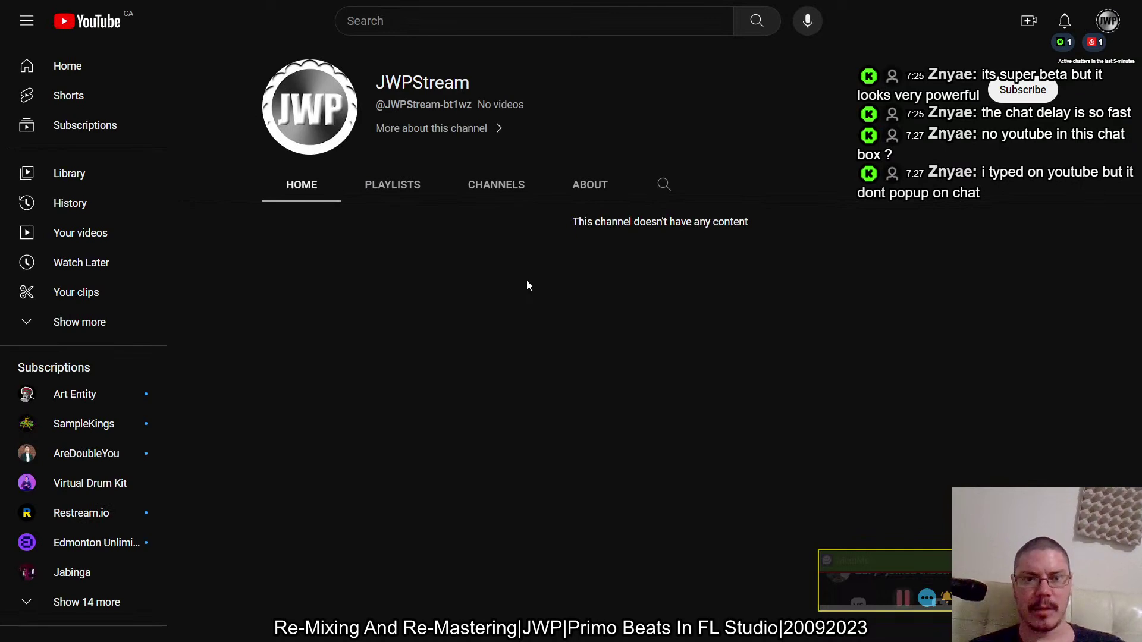
key("F5")
Try to send the leftover promotional draft in the Kick chat, and delete it from the message box.
key("ctrl+Tab")
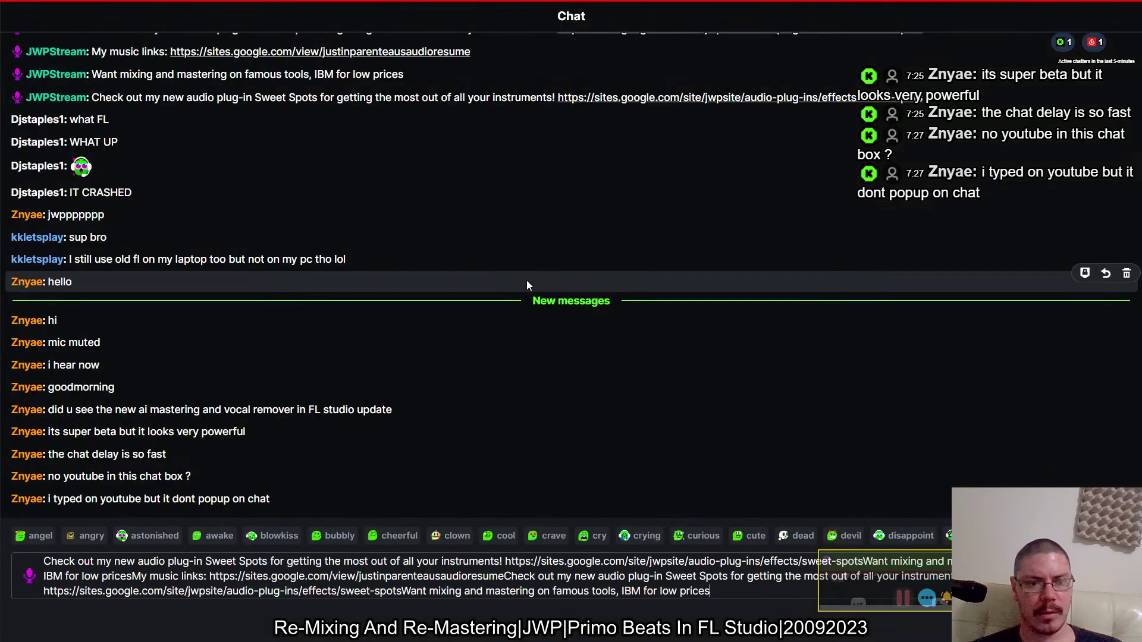
left_click(410, 608)
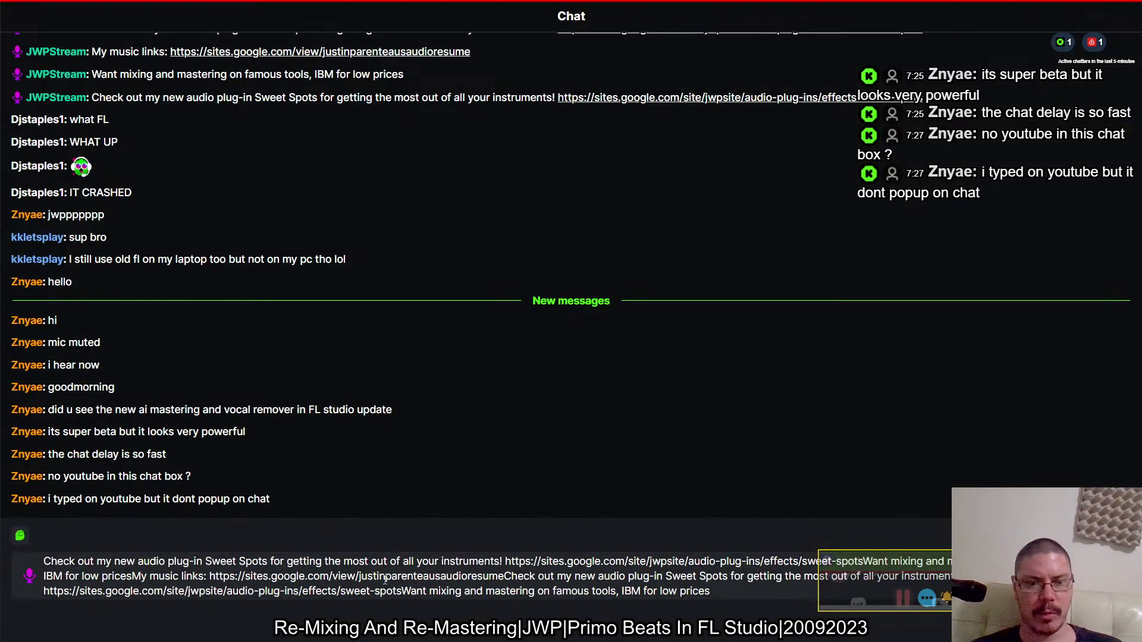
left_click(377, 594)
key("Return")
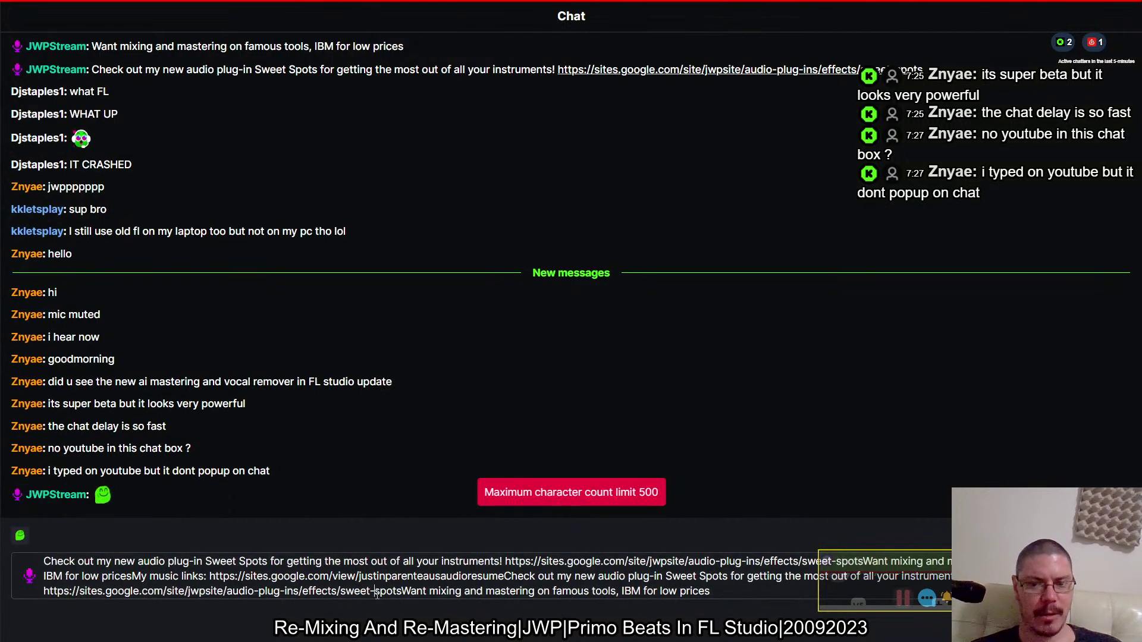
key("ctrl+BackSpace")
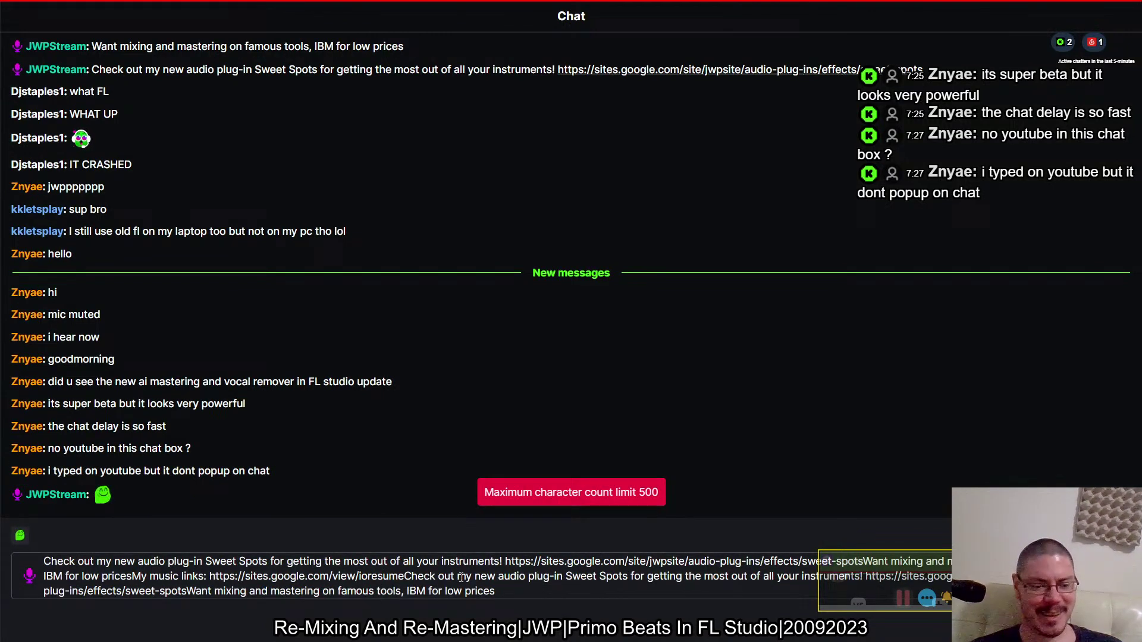
left_click_drag(485, 577, 291, 551)
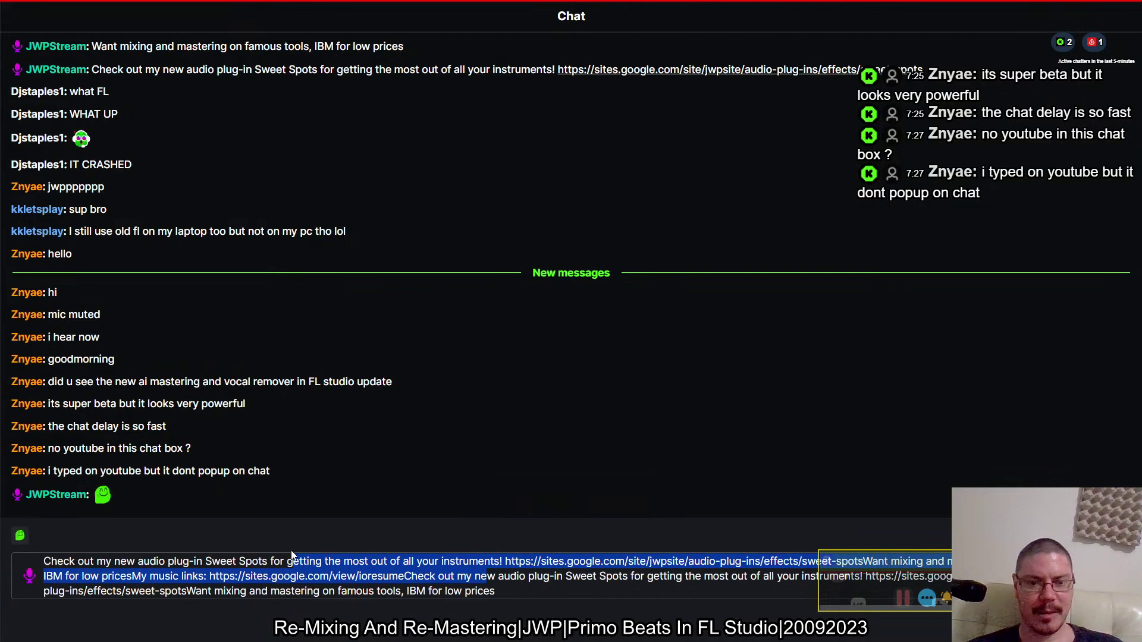
key("BackSpace")
key("ctrl+a")
key("BackSpace")
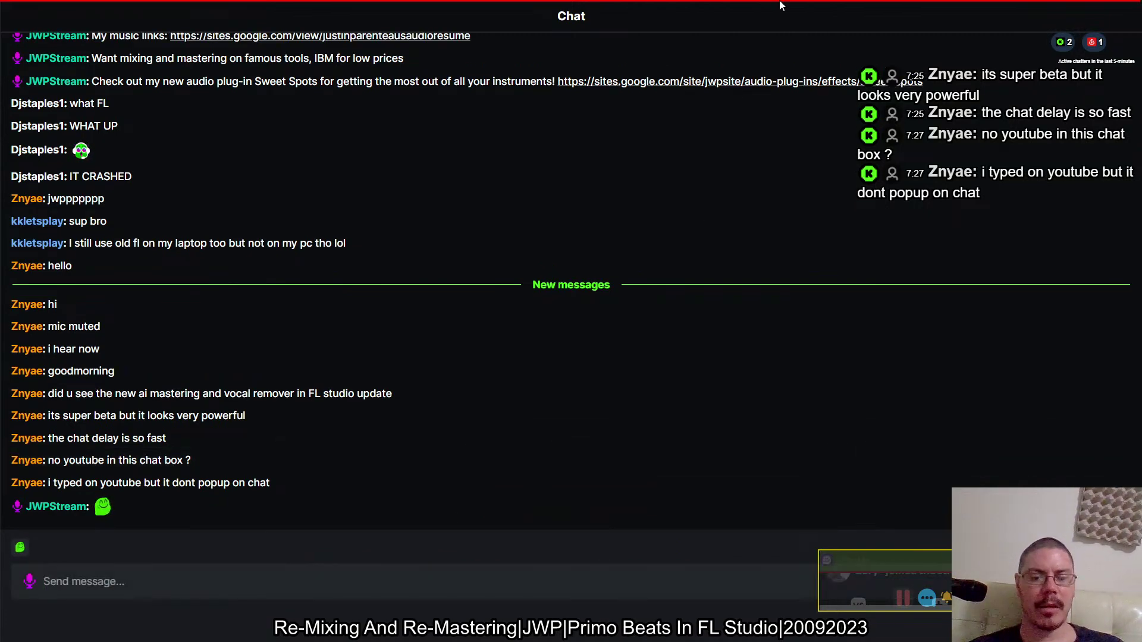
Clear the leftover draft messages in the DLive chat, the chat with the User List and the Livestream Chat.
key("ctrl+Tab")
key("ctrl+a")
key("BackSpace")
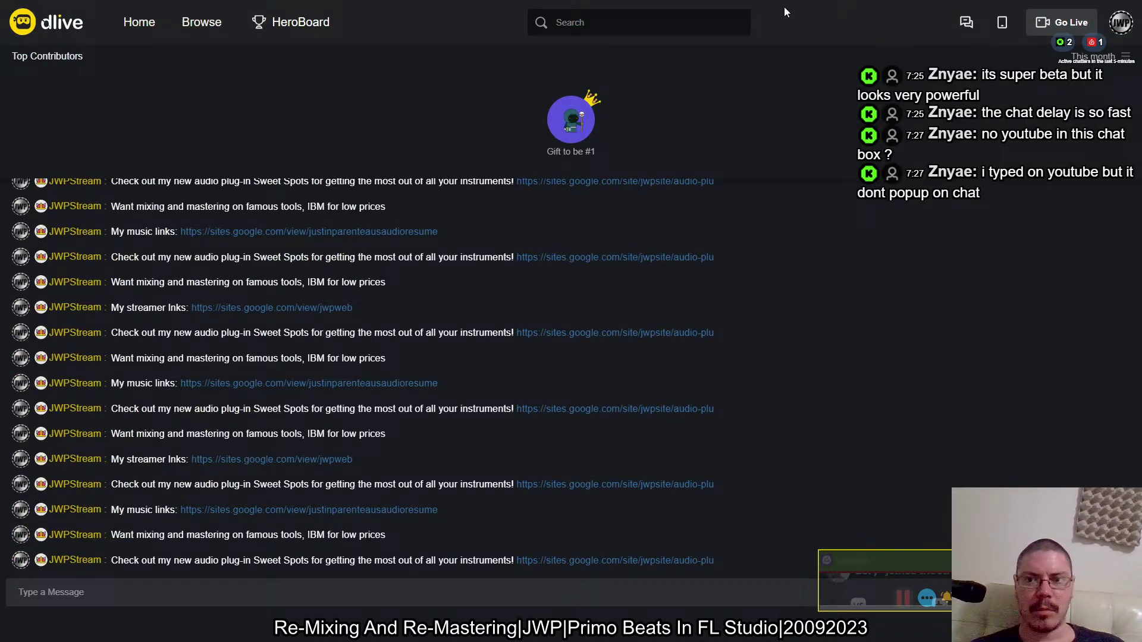
key("ctrl+Tab")
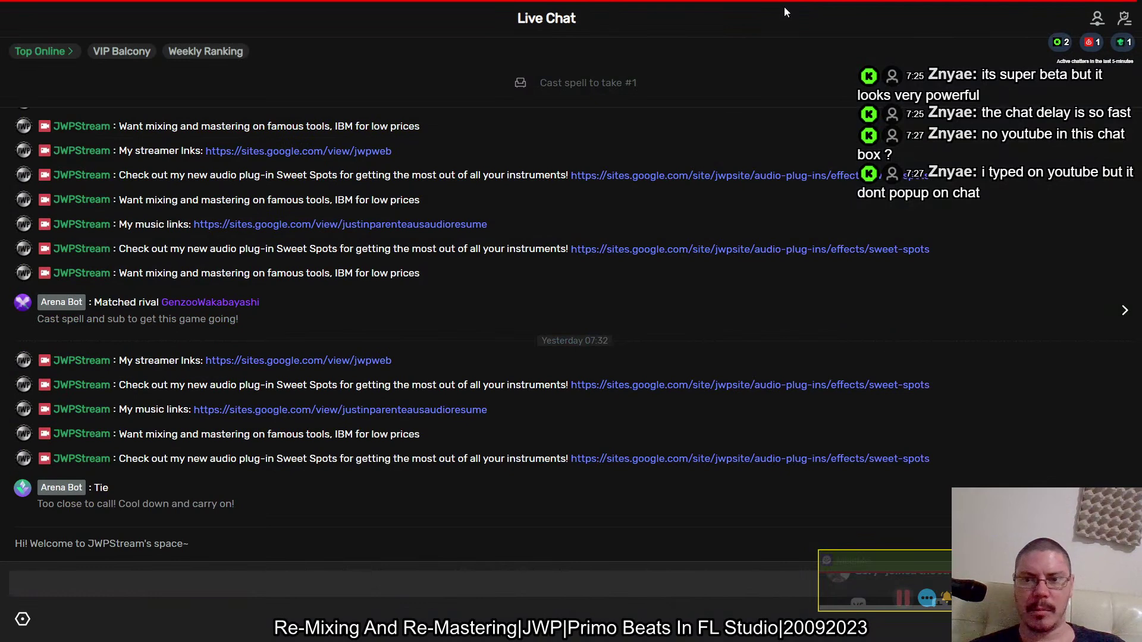
key("ctrl+Tab")
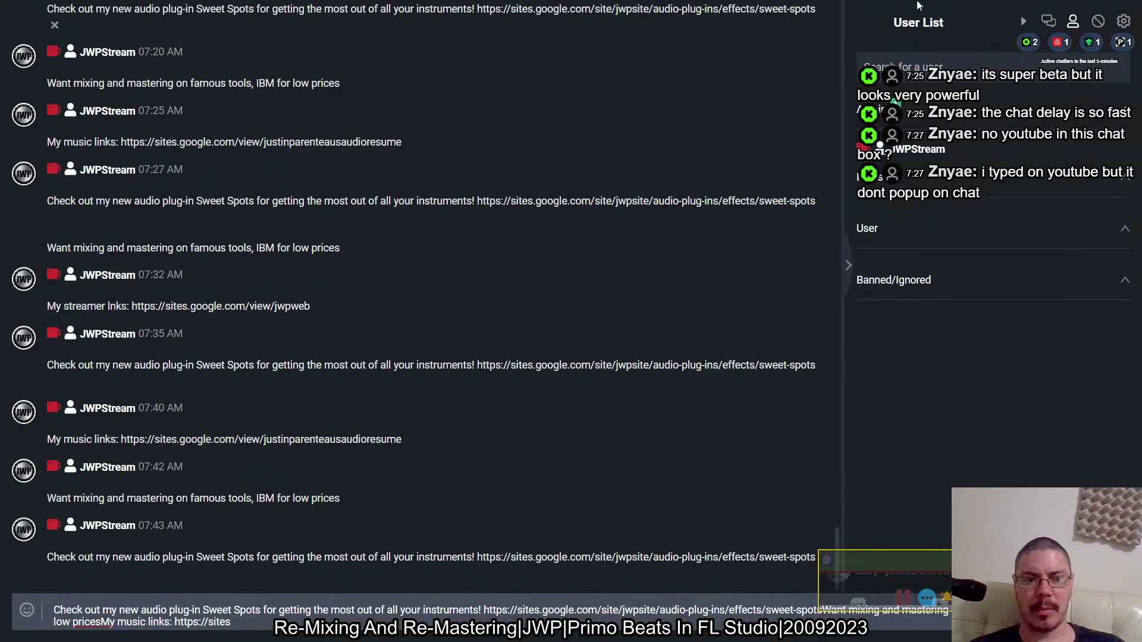
key("ctrl+a")
key("BackSpace")
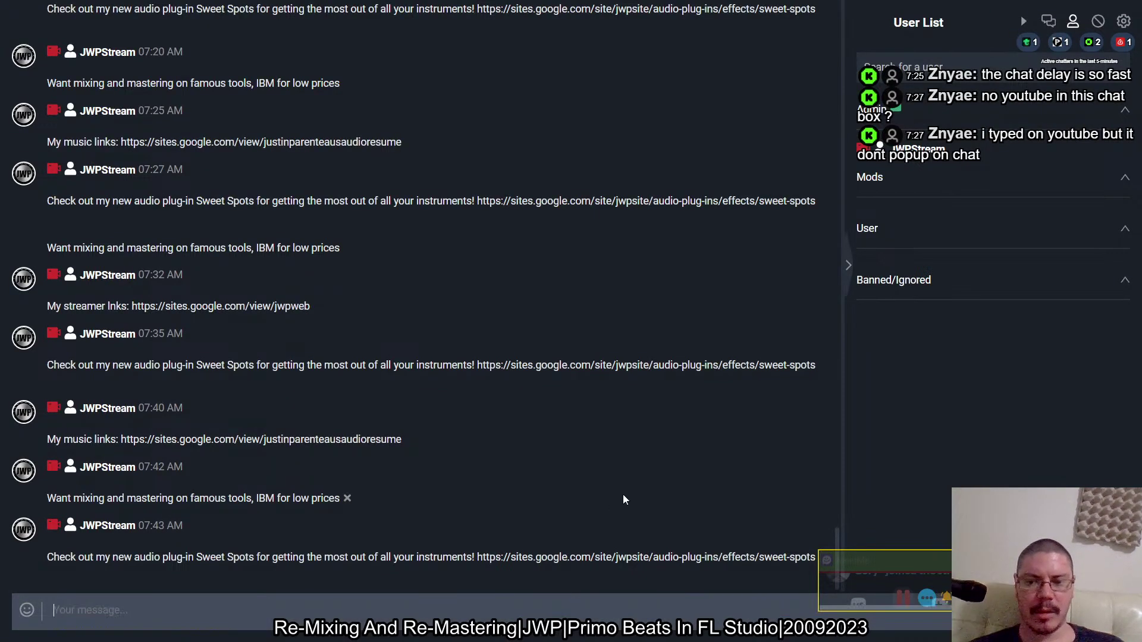
key("ctrl+Tab")
key("ctrl+a")
key("BackSpace")
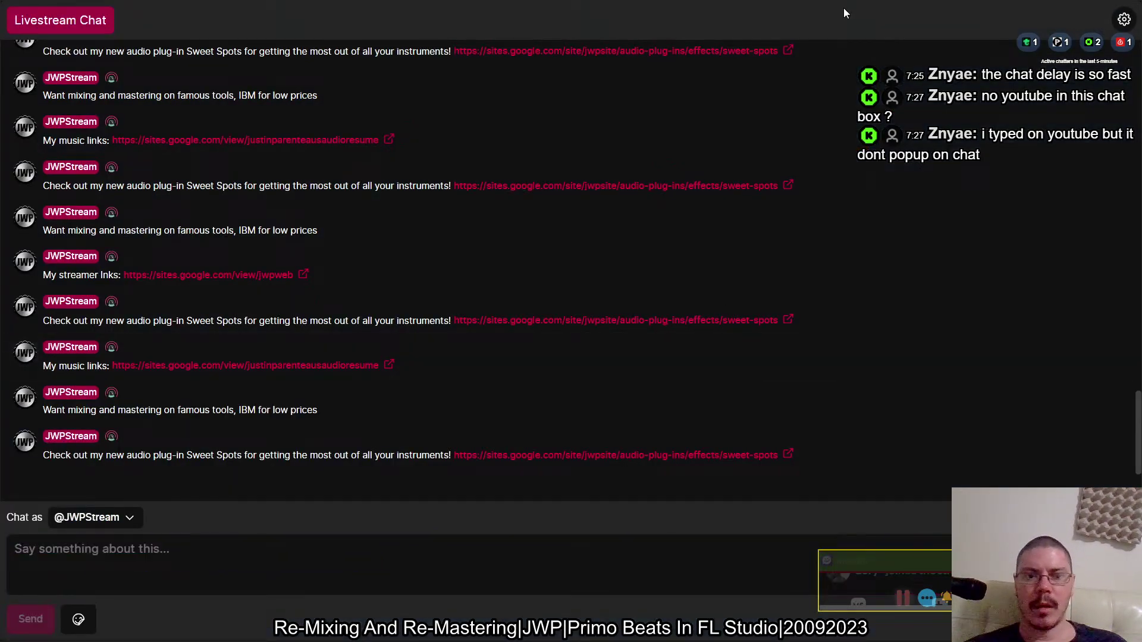
Check the combined stream chat, the BandLab show and profile pages, and the current live post on Facebook.
key("ctrl+Tab")
key("ctrl+Tab")
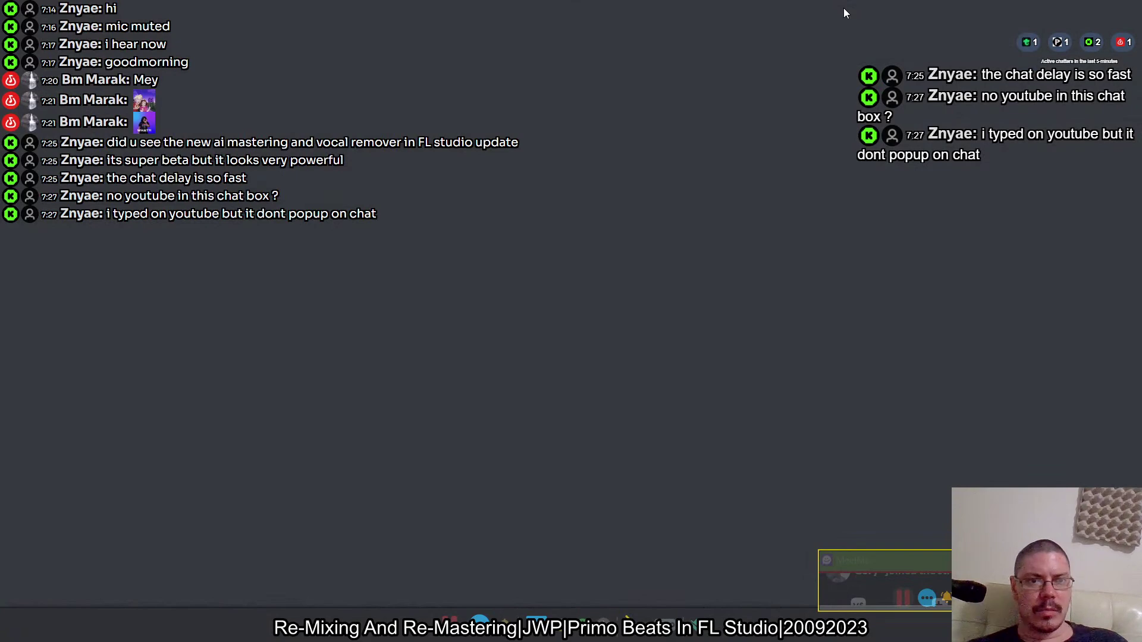
key("ctrl+Tab")
key("ctrl+Tab")
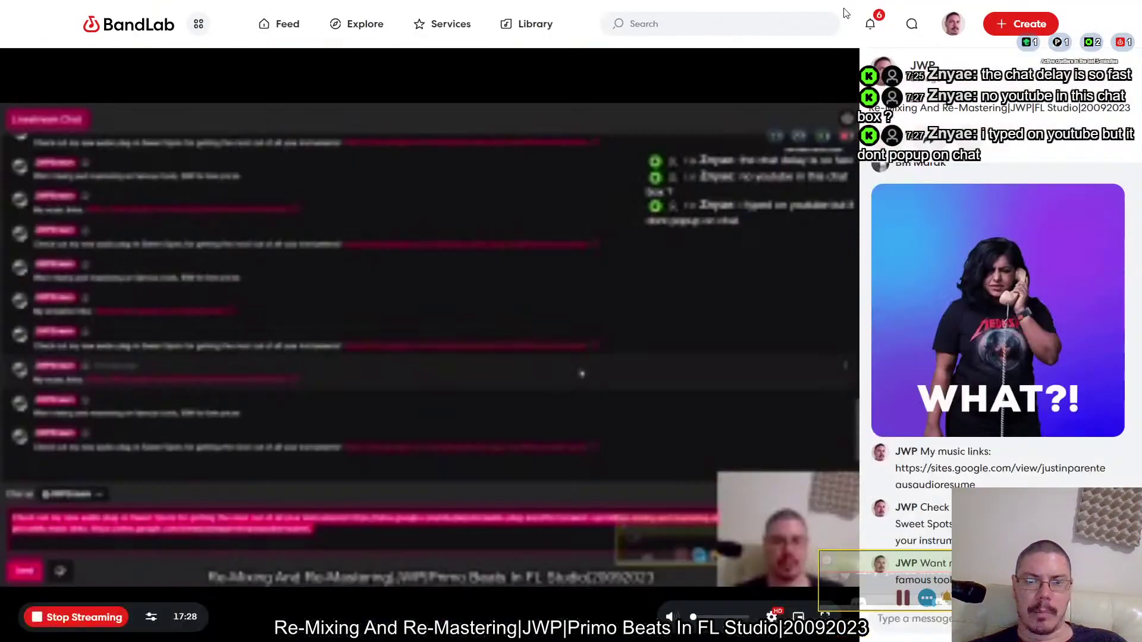
key("ctrl+shift+Tab")
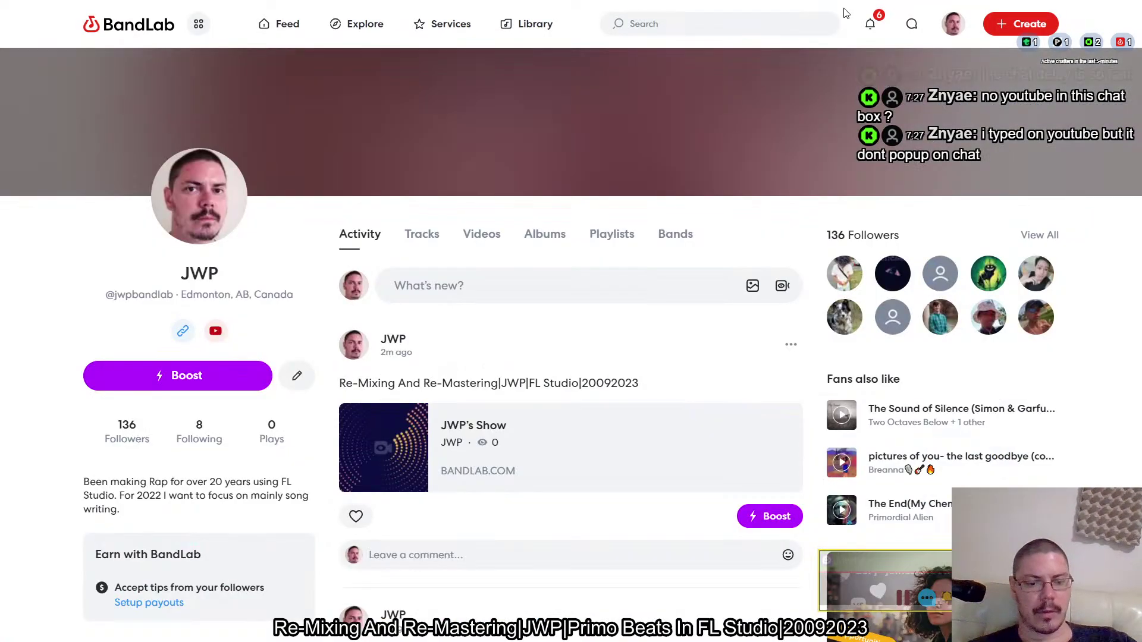
key("ctrl+Tab")
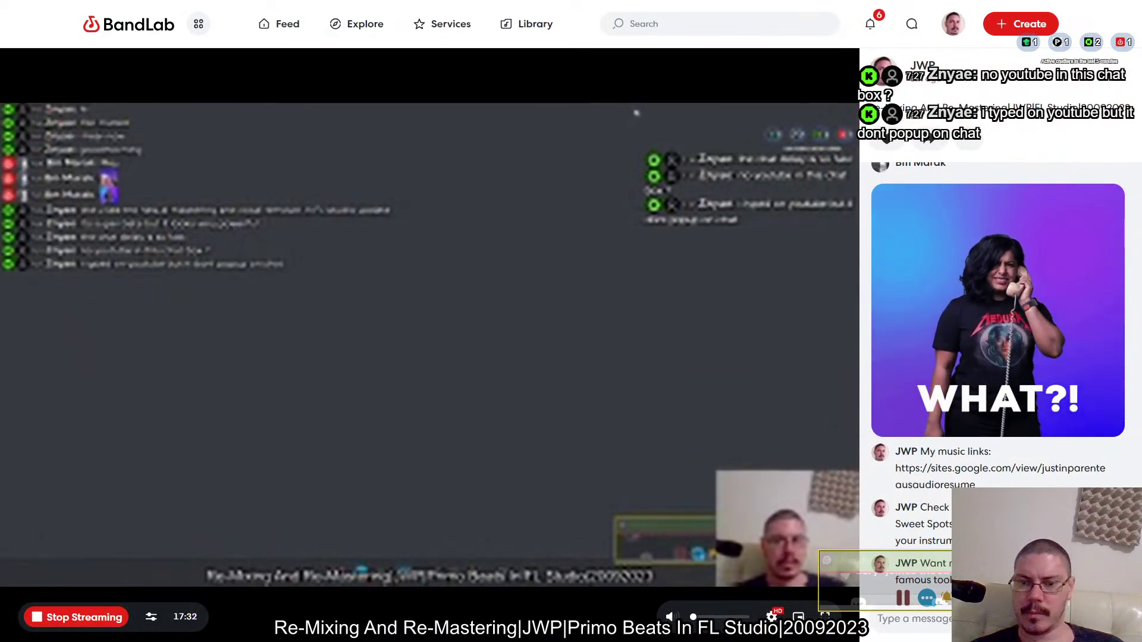
key("ctrl+Tab")
scroll(740, 567, "down", 2)
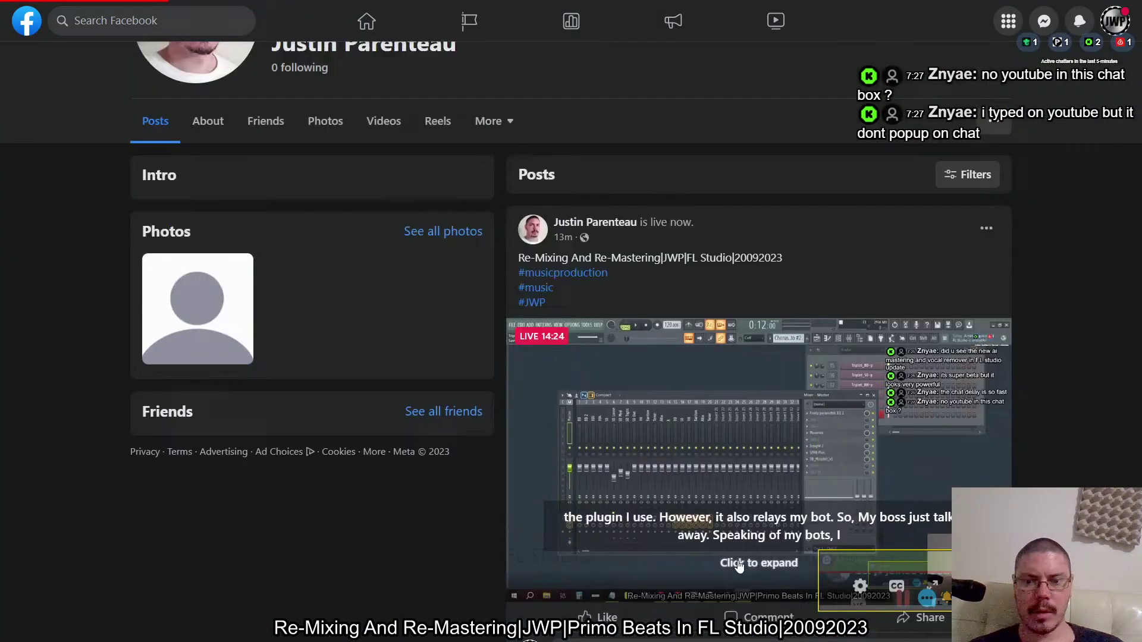
Open the current live videos on the personal Facebook profile and the JWP Meta page, and pause playback of both.
scroll(737, 566, "down", 2)
left_click(738, 423)
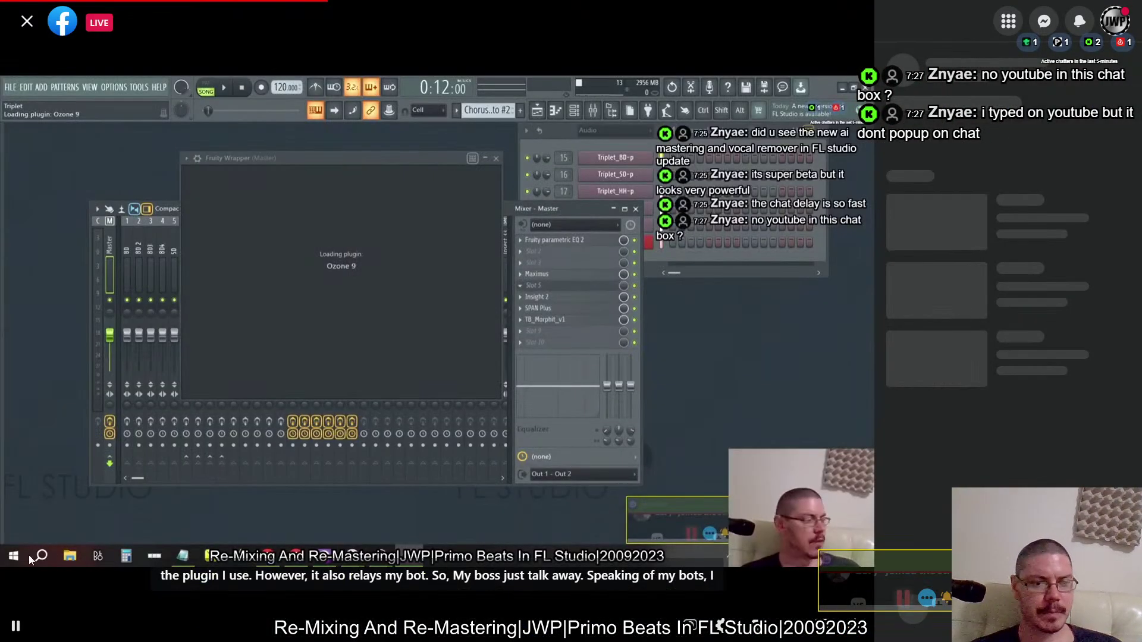
left_click(16, 580)
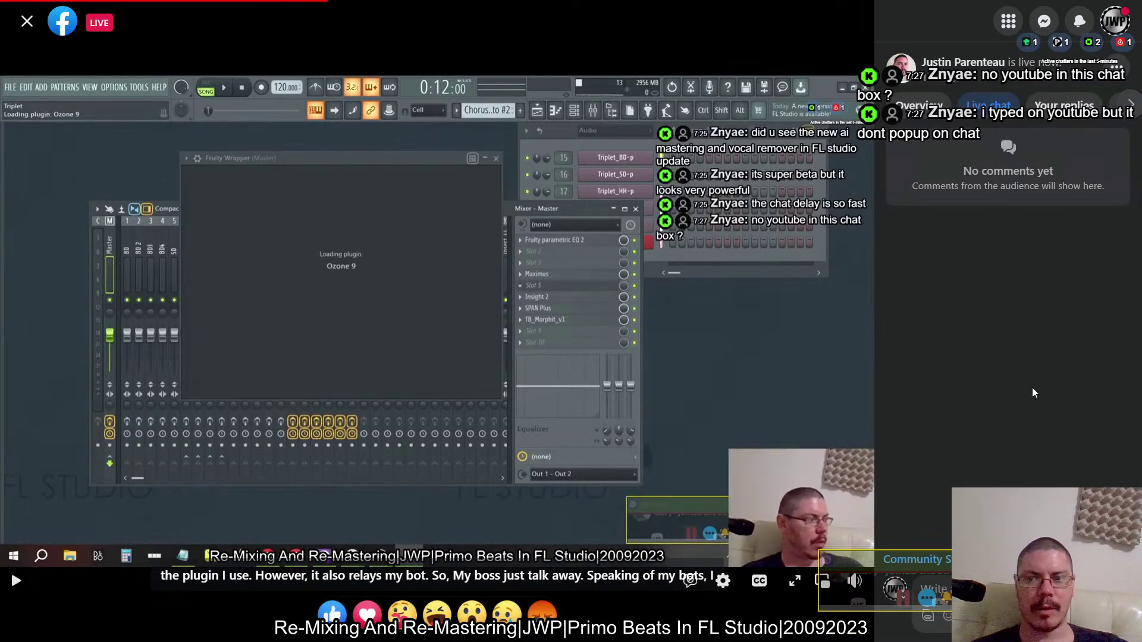
key("Escape")
scroll(884, 315, "down", 10)
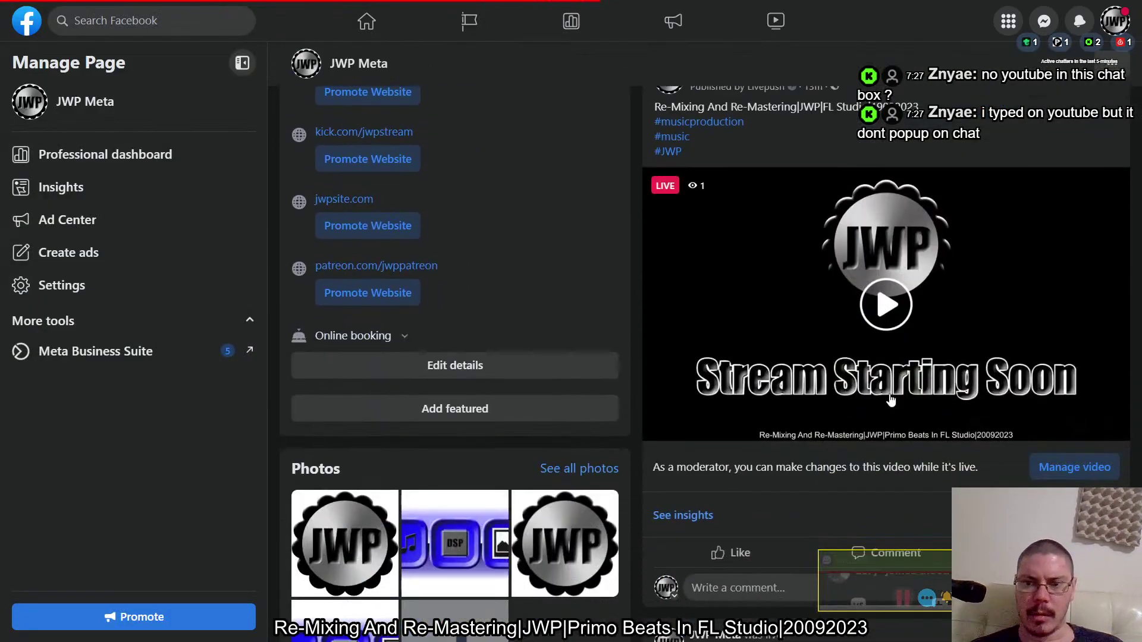
left_click(886, 400)
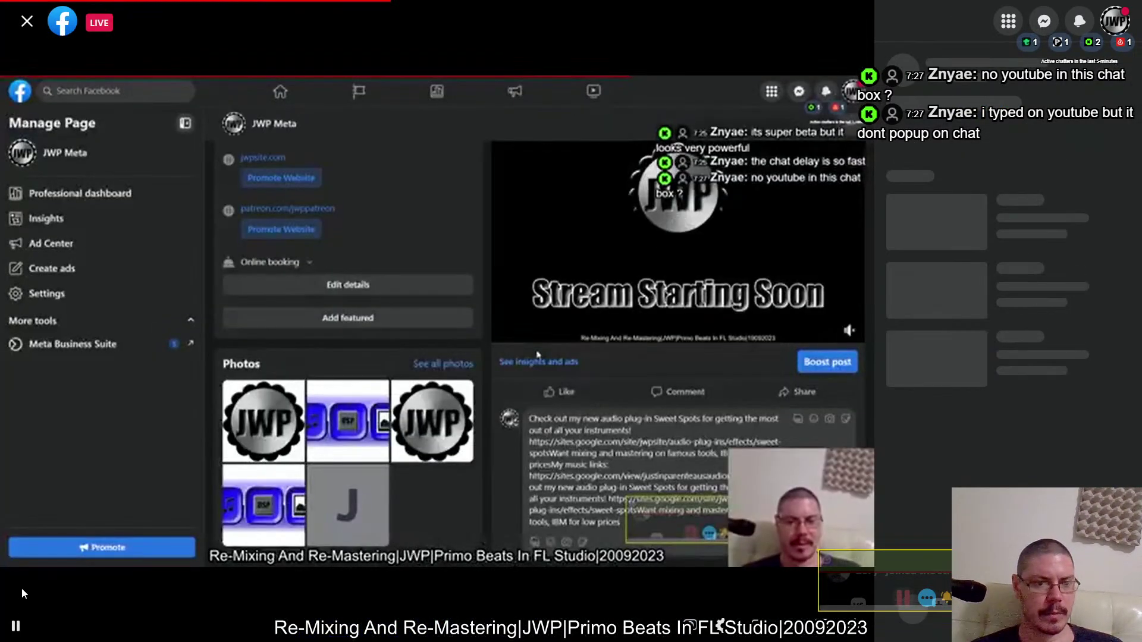
left_click(15, 581)
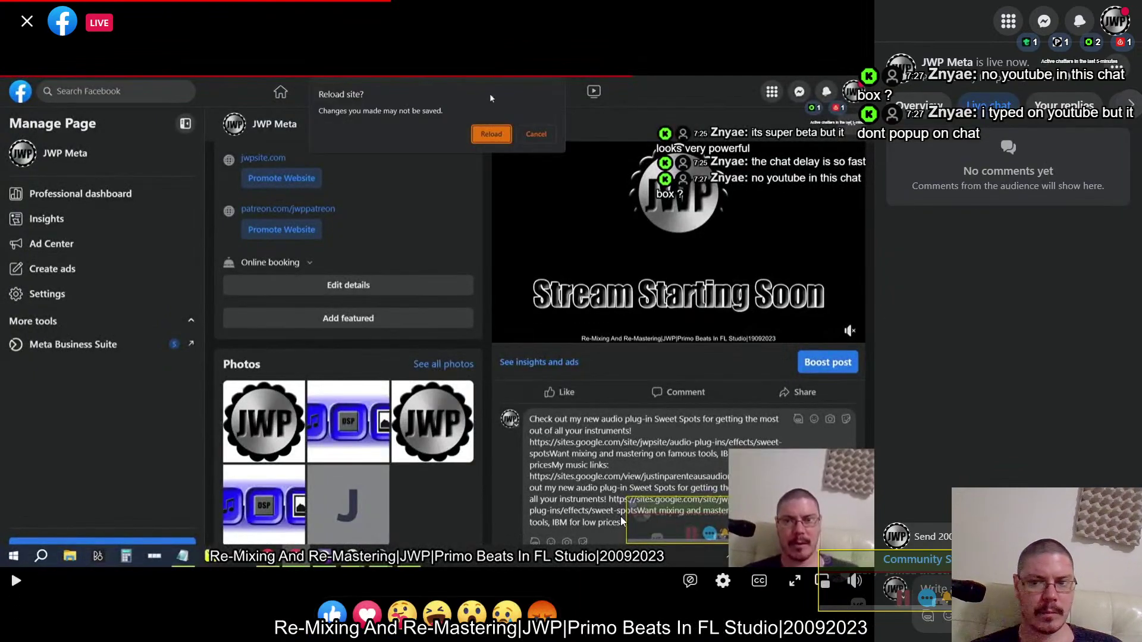
Open the current live stream from the JWPTube YouTube channel and pop out its chat.
left_click(852, 1)
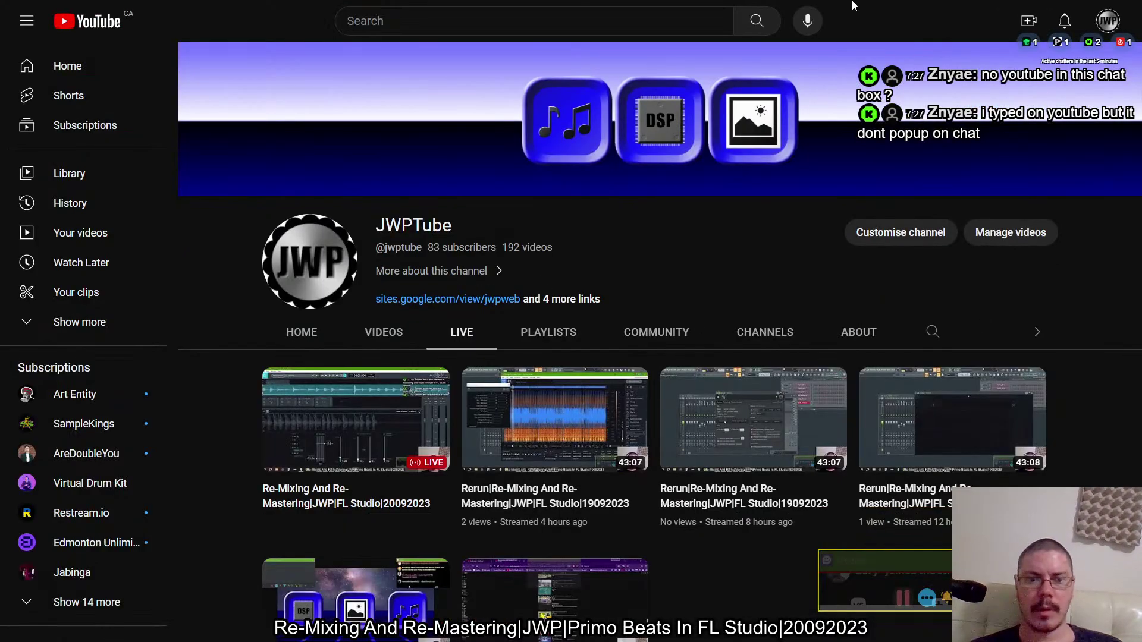
left_click(400, 434)
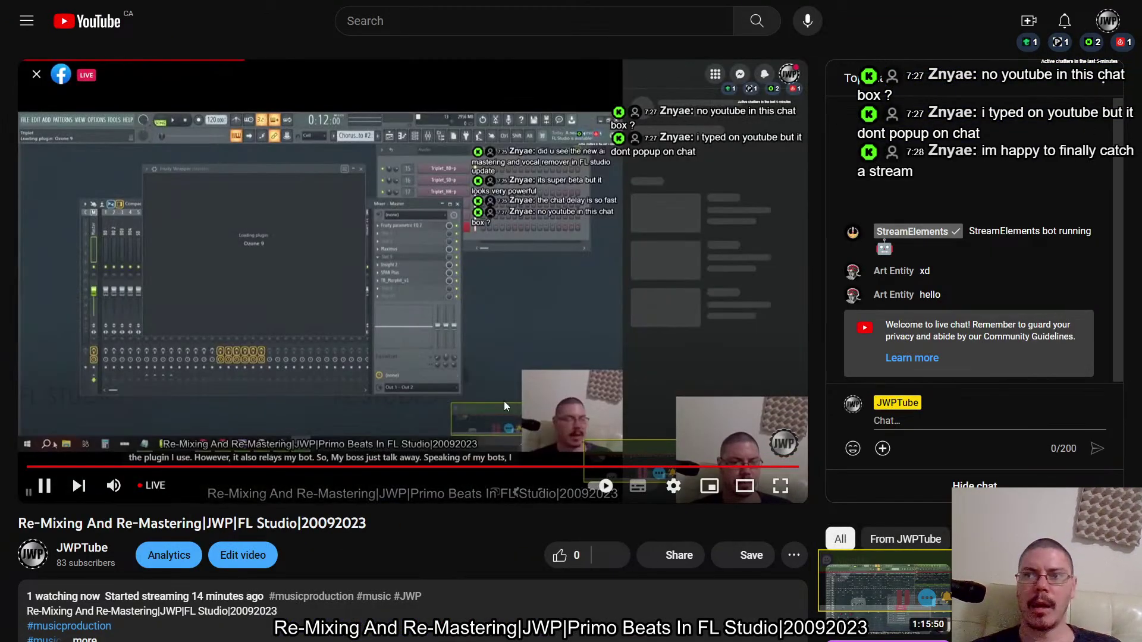
left_click(1108, 78)
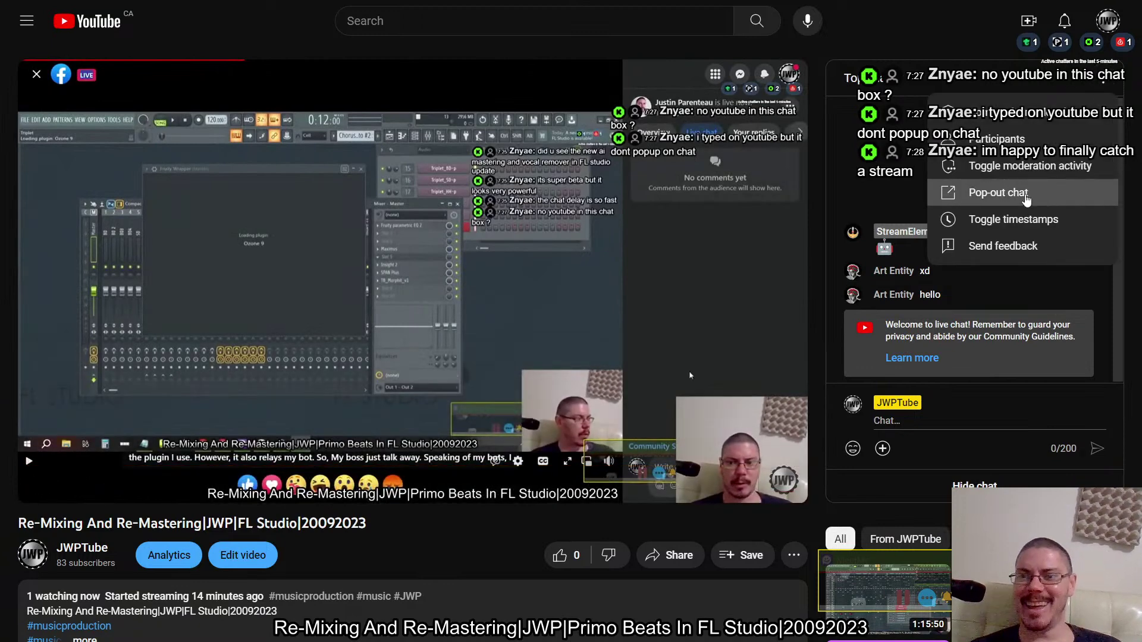
left_click(991, 120)
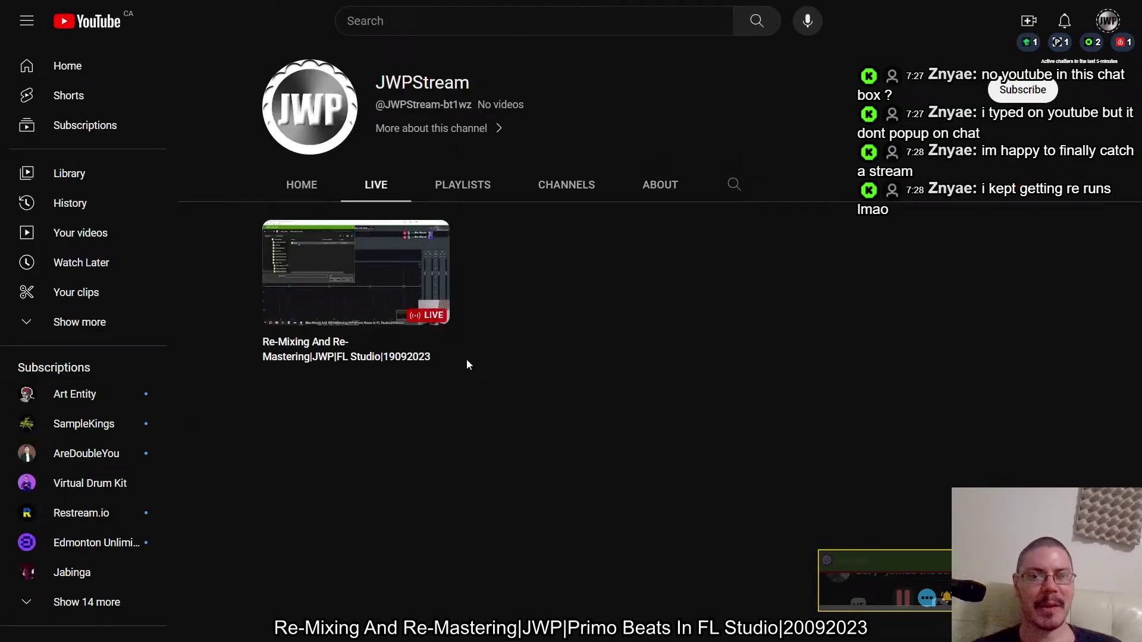
Open the JWPStream YouTube channel's live stream, pause its playback and pop out its chat.
left_click(303, 297)
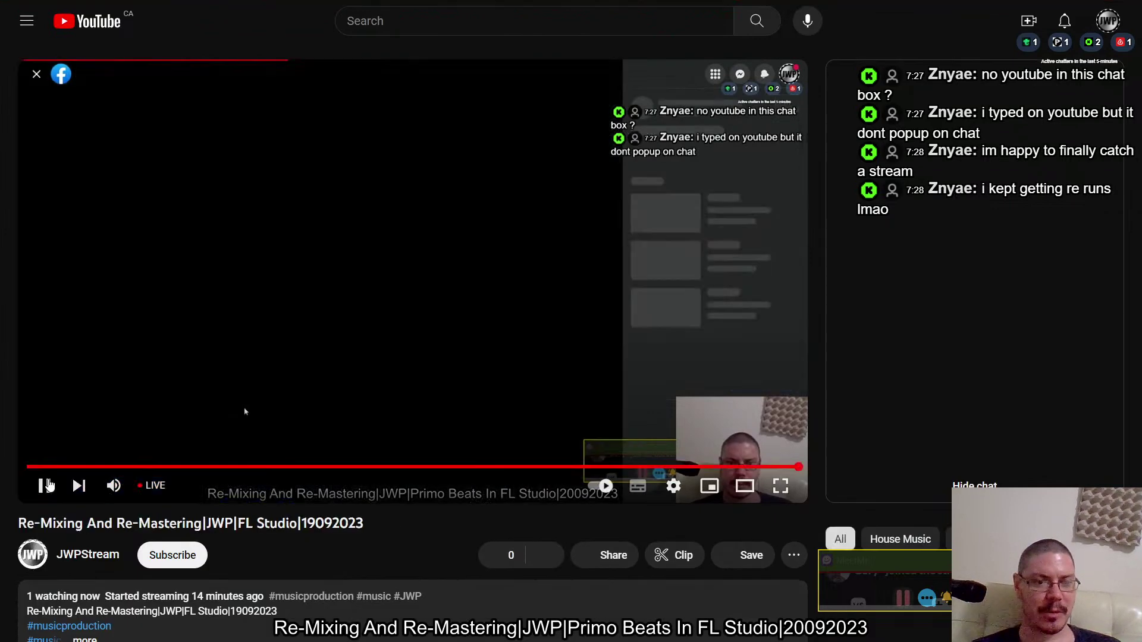
left_click(46, 487)
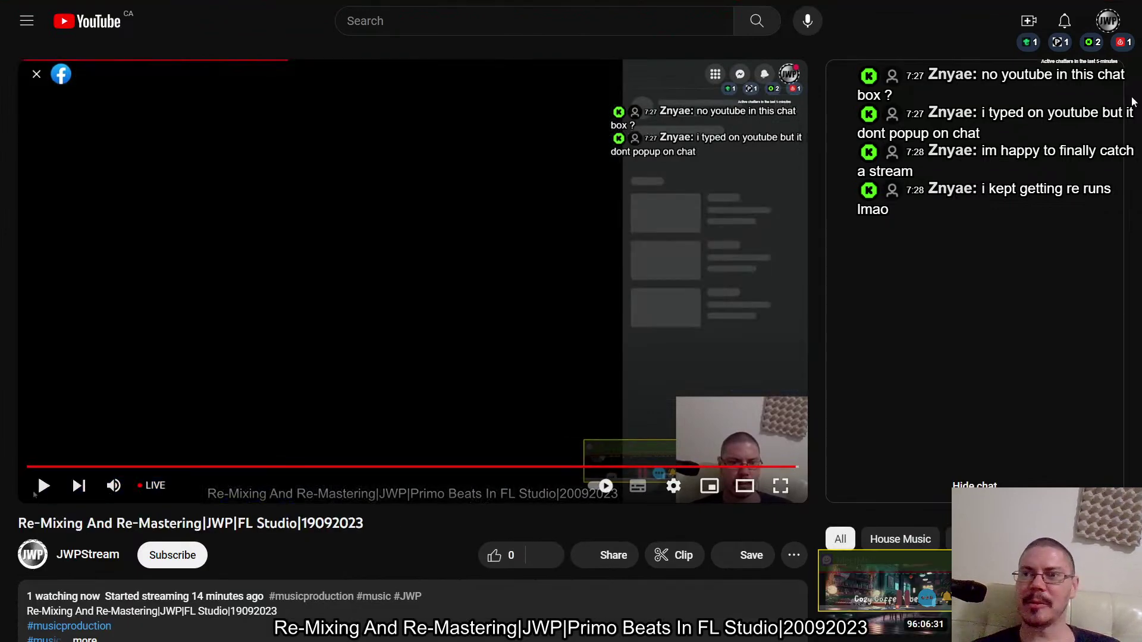
left_click(1105, 78)
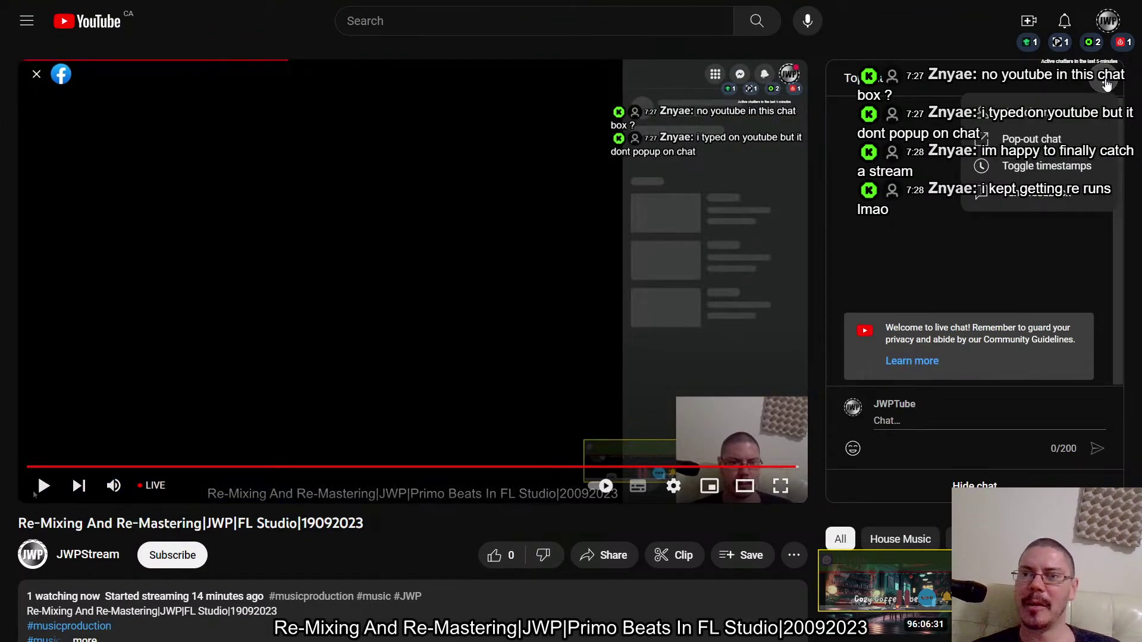
left_click(1035, 141)
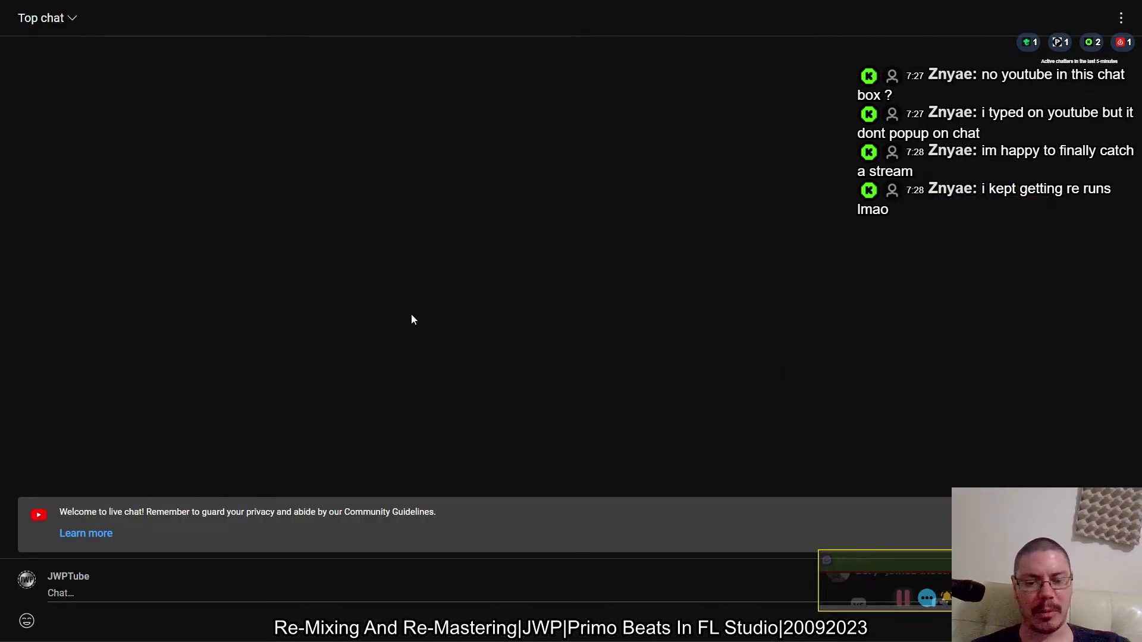
Check the open chat pages, including the Kick chat, the DLive chat and the Facebook live comments.
key("alt+Tab")
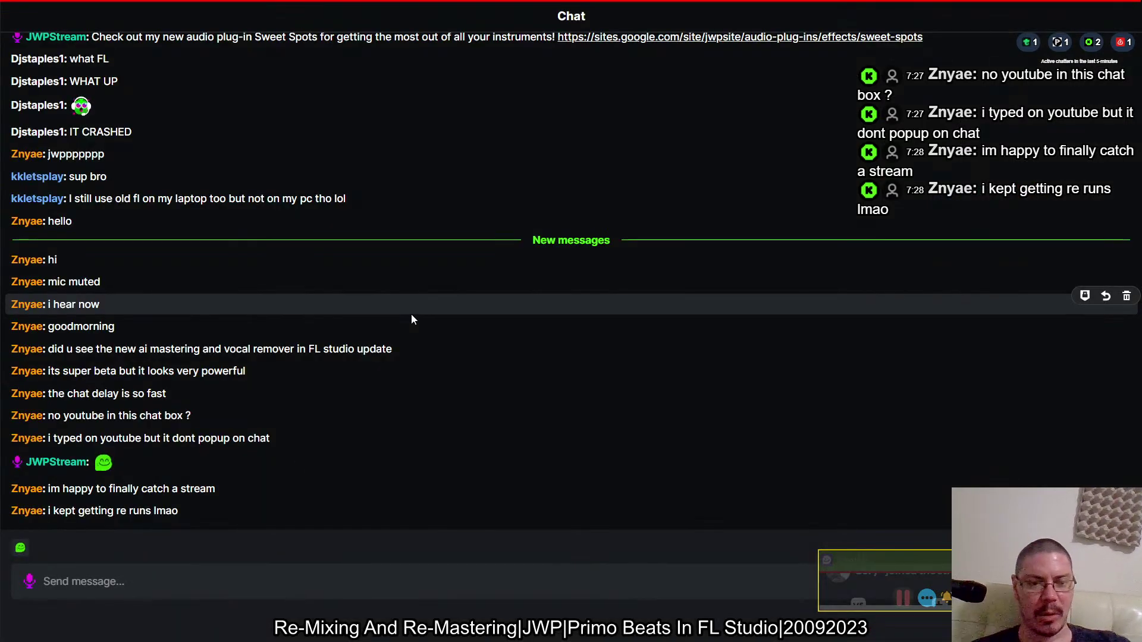
key("ctrl+Tab")
key("ctrl+Tab")
key("ctrl+Tab")
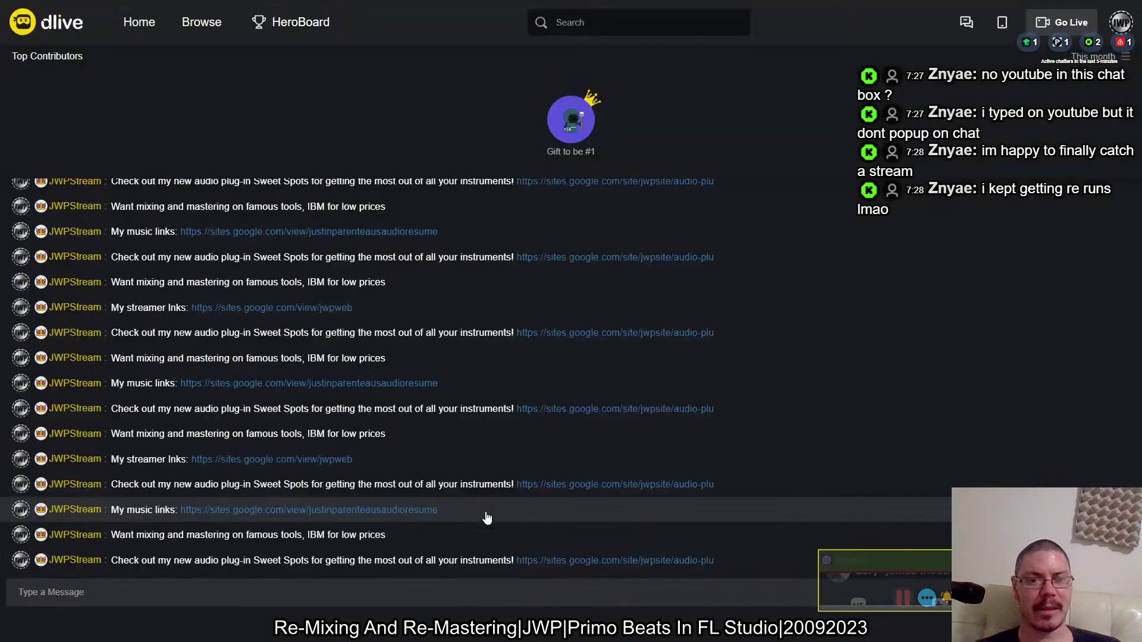
key("ctrl+Tab")
key("ctrl+Tab")
key("ctrl+Tab")
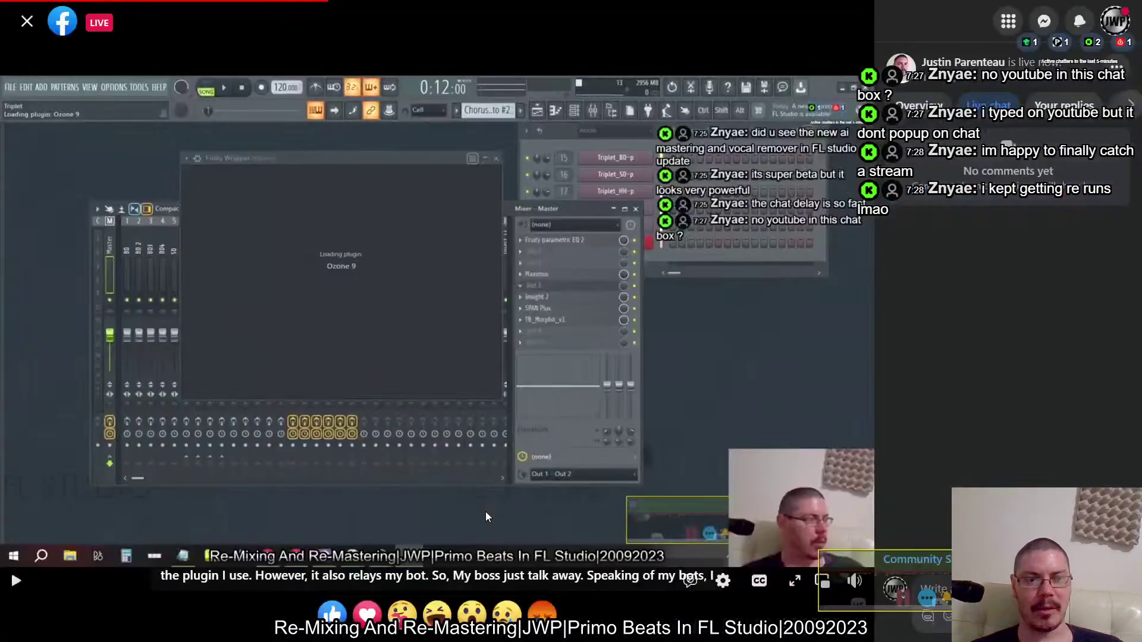
Switch to FL Studio and load the Triplet preset in Ozone 9 on the Master track.
key("alt+Tab")
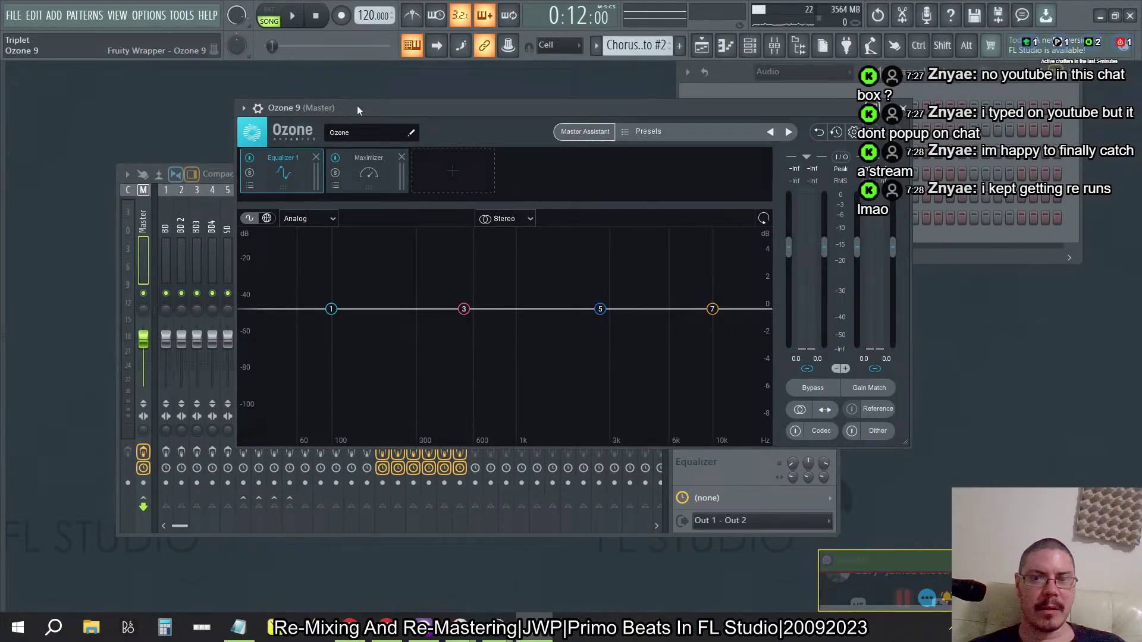
left_click(626, 135)
left_click(524, 225)
left_click(360, 289)
left_click(594, 470)
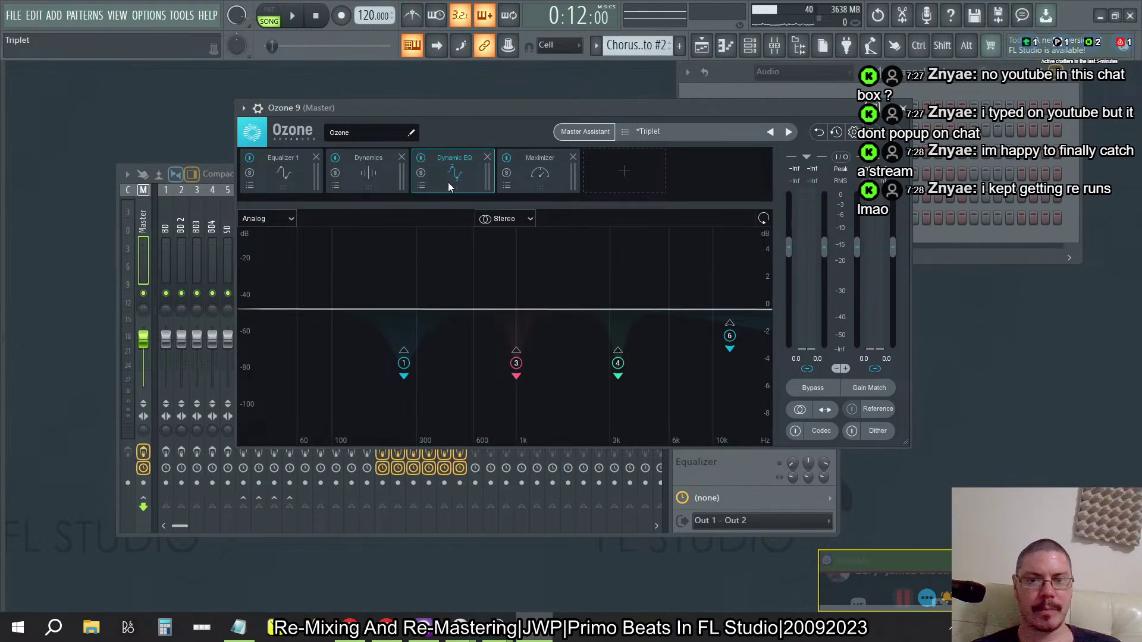
Play the song twice to listen to the master through the Ozone 9 Triplet preset, stopping playback each time.
key("space")
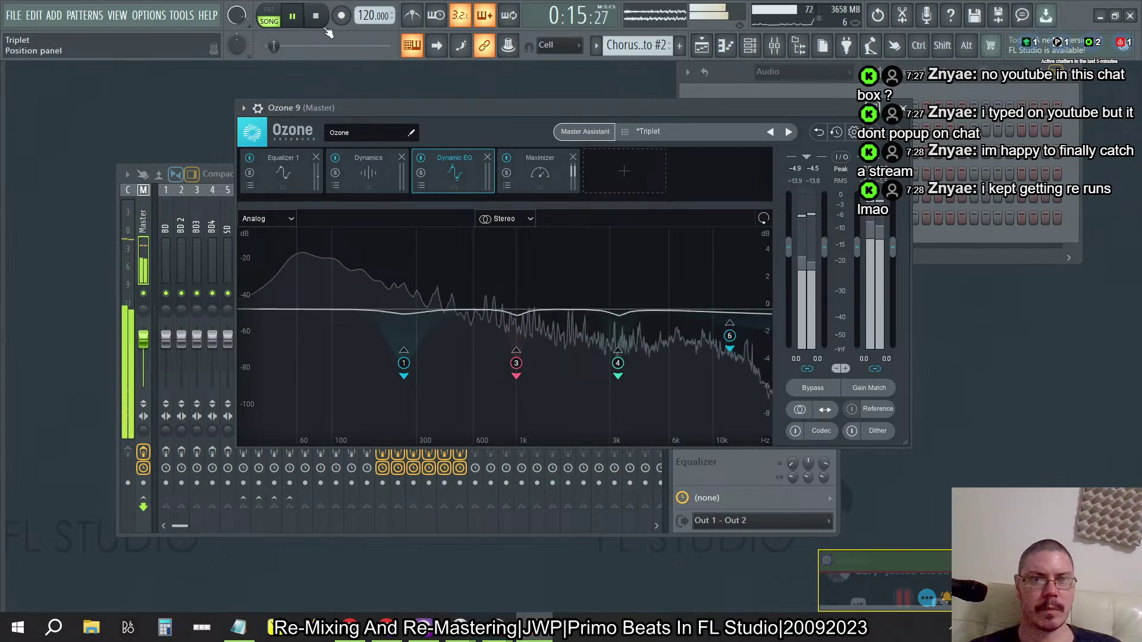
left_click(315, 16)
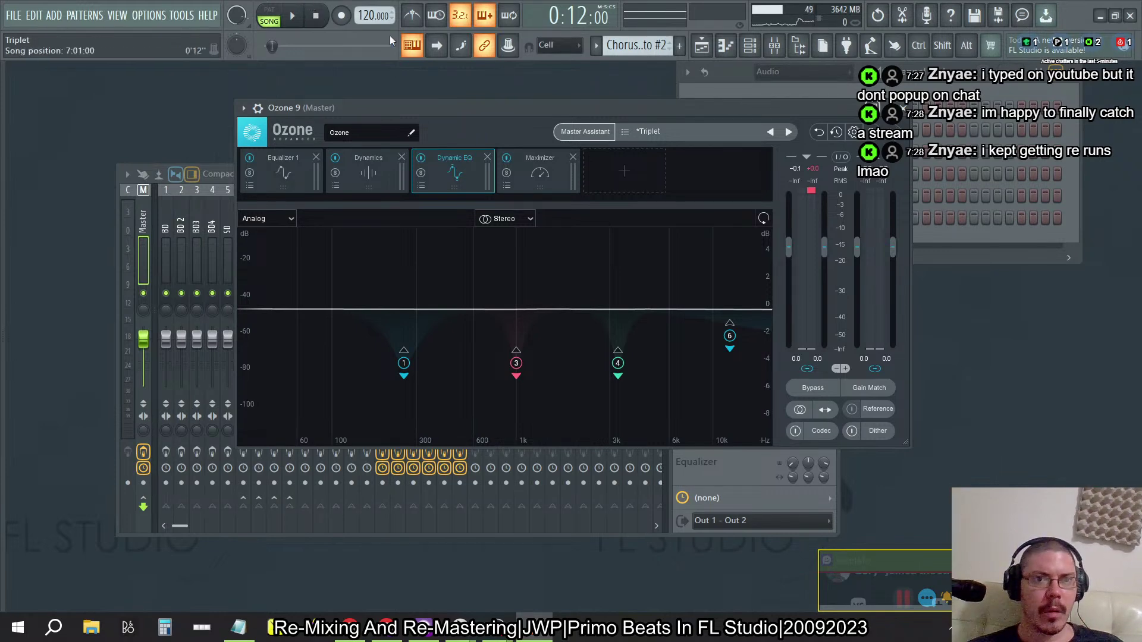
left_click(295, 18)
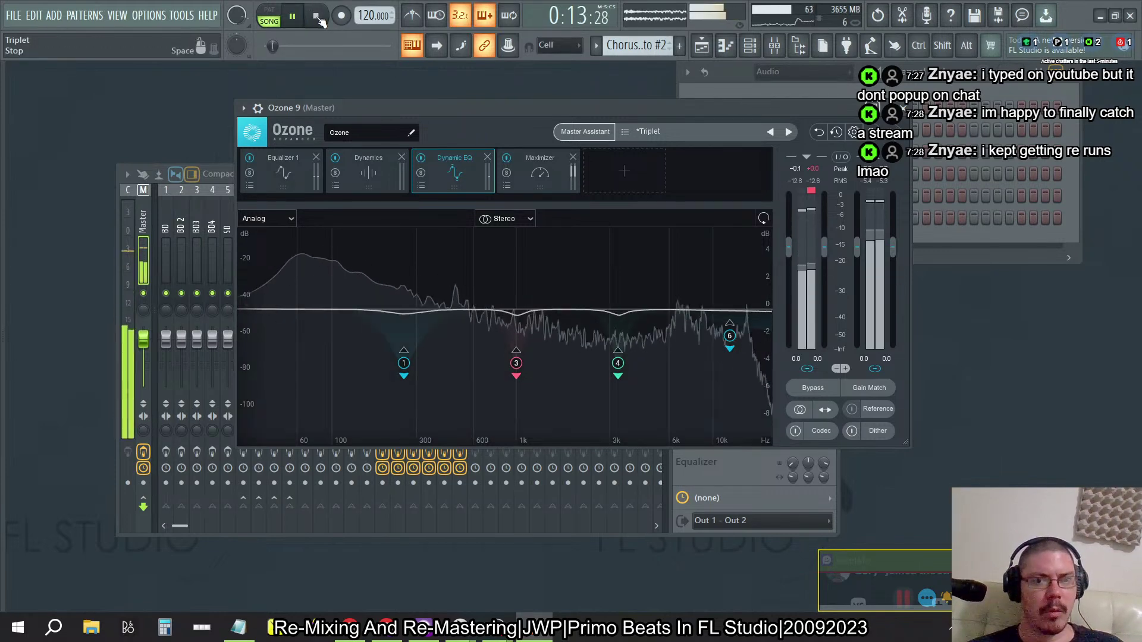
left_click(317, 17)
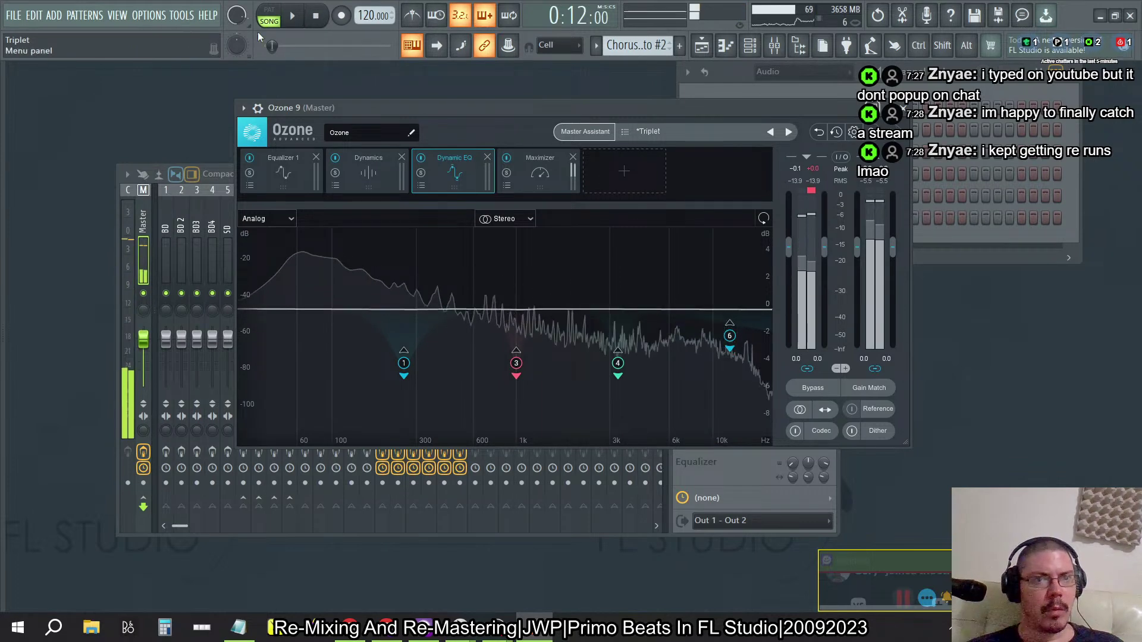
Add an Imager module to the Ozone 9 chain and place it between Dynamic EQ and Maximizer.
left_click(641, 177)
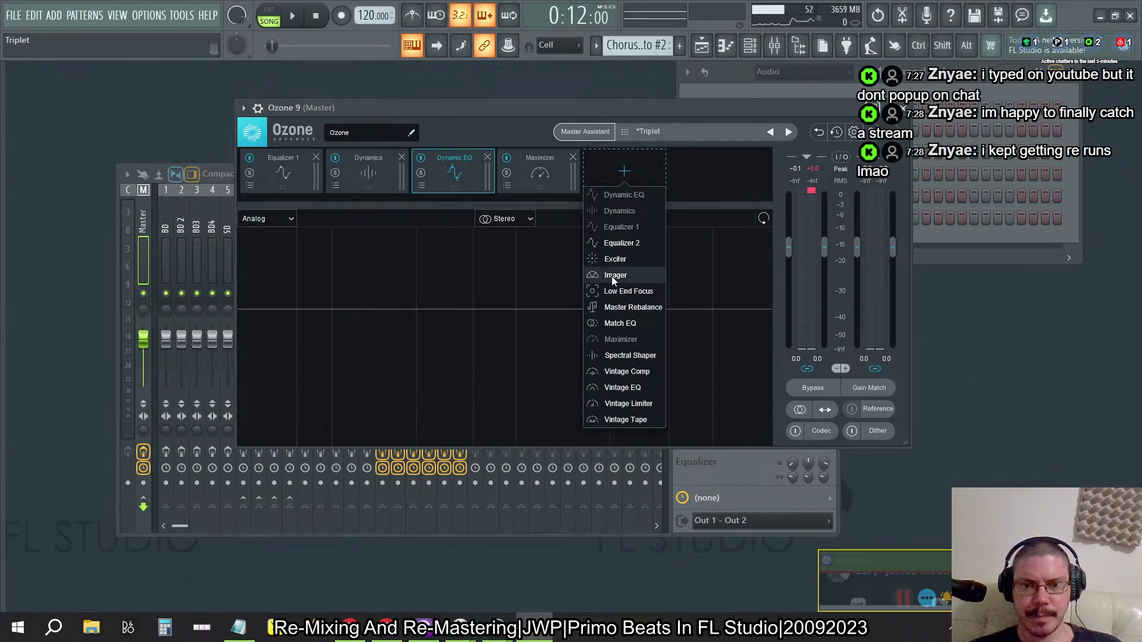
left_click(611, 276)
left_click_drag(640, 188, 548, 195)
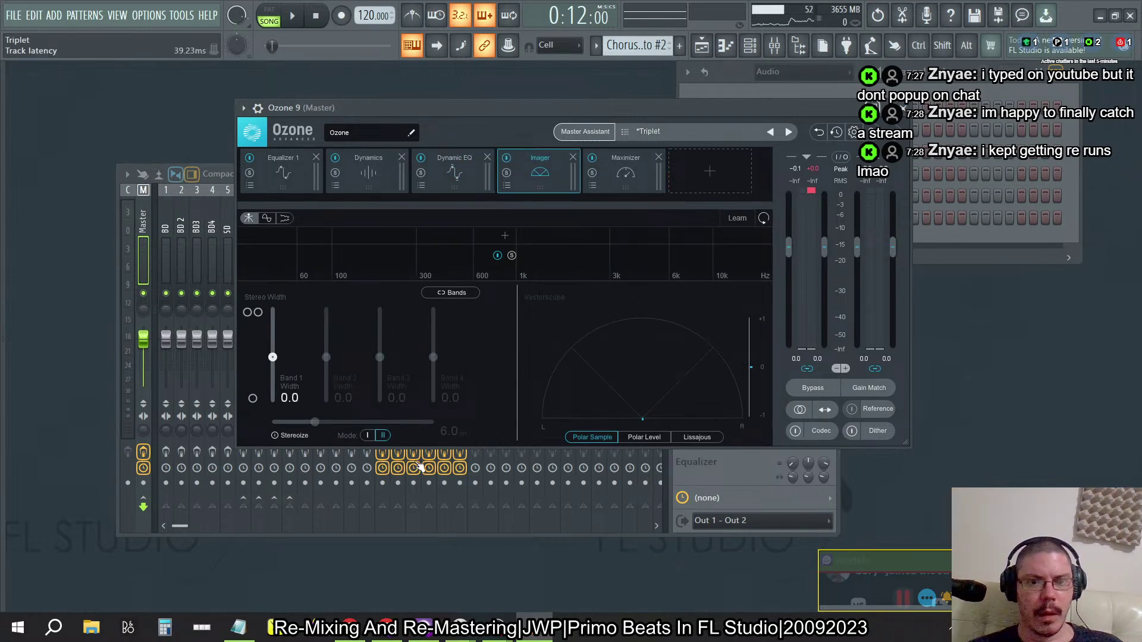
Compare the custom Imager presets JWP Split Wide Mid and JWP Split, and apply JWP Split Wide Mid.
left_click(507, 186)
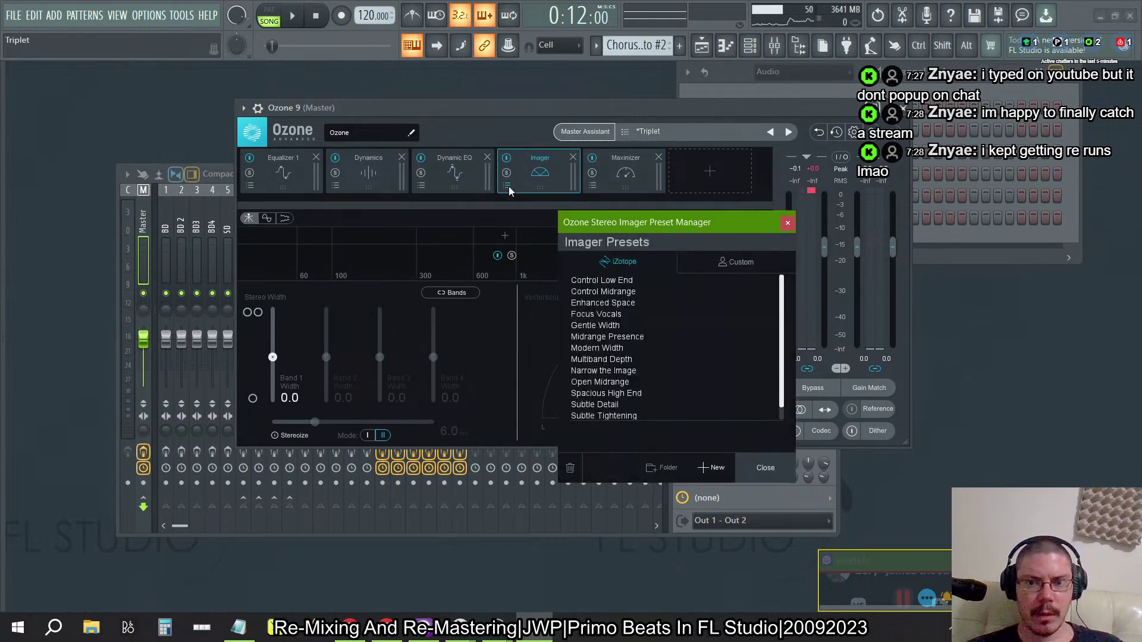
left_click(724, 259)
left_click(628, 277)
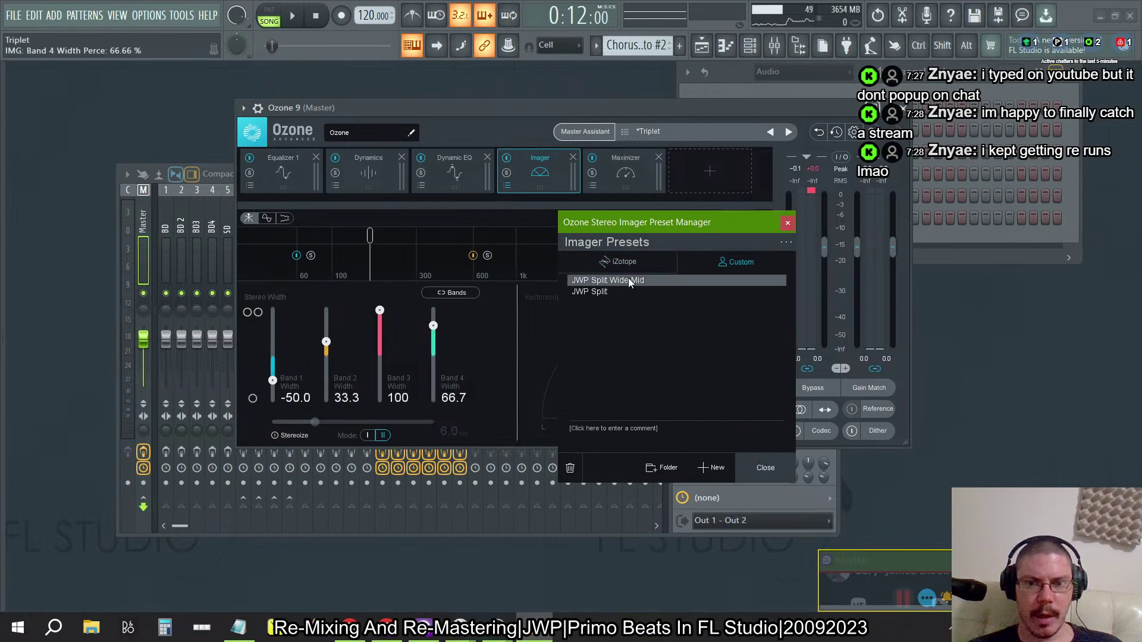
left_click(612, 295)
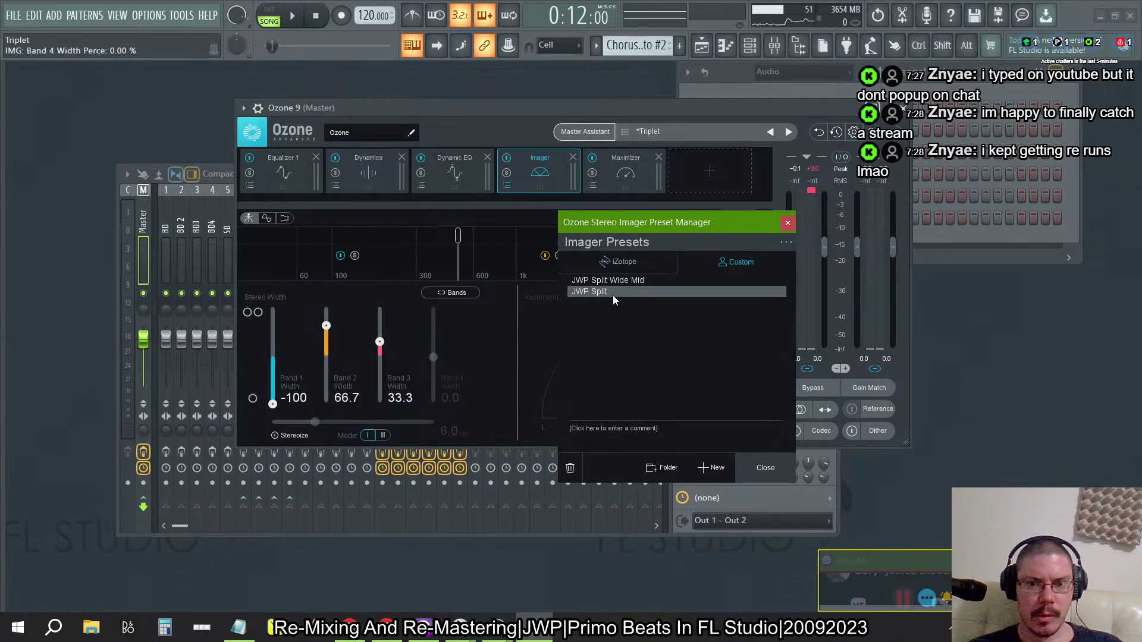
left_click(624, 282)
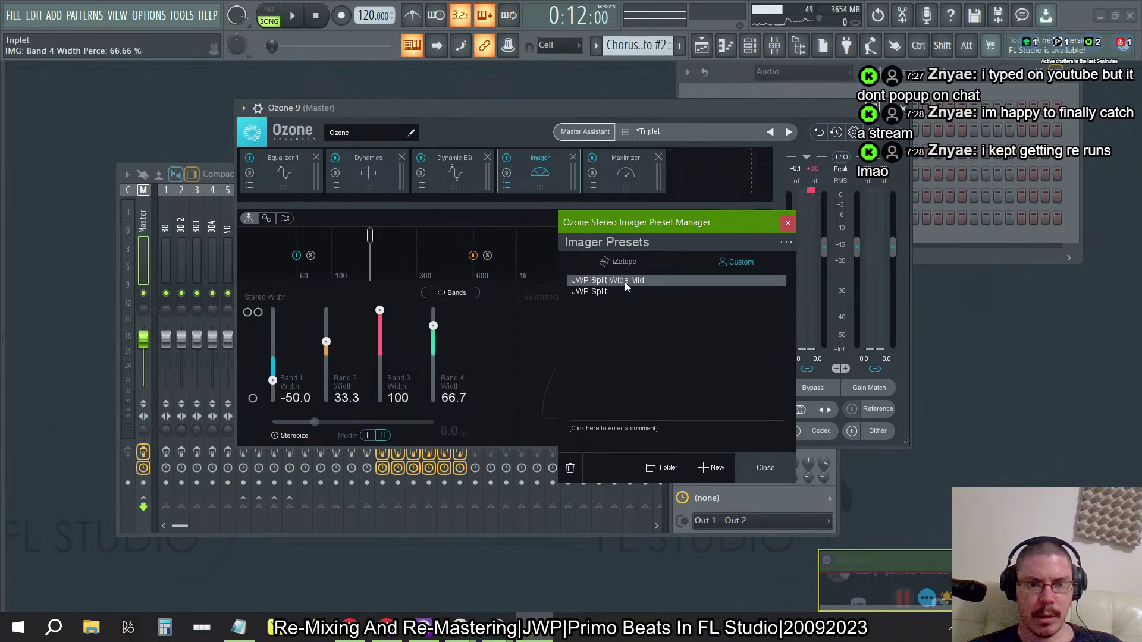
left_click(765, 469)
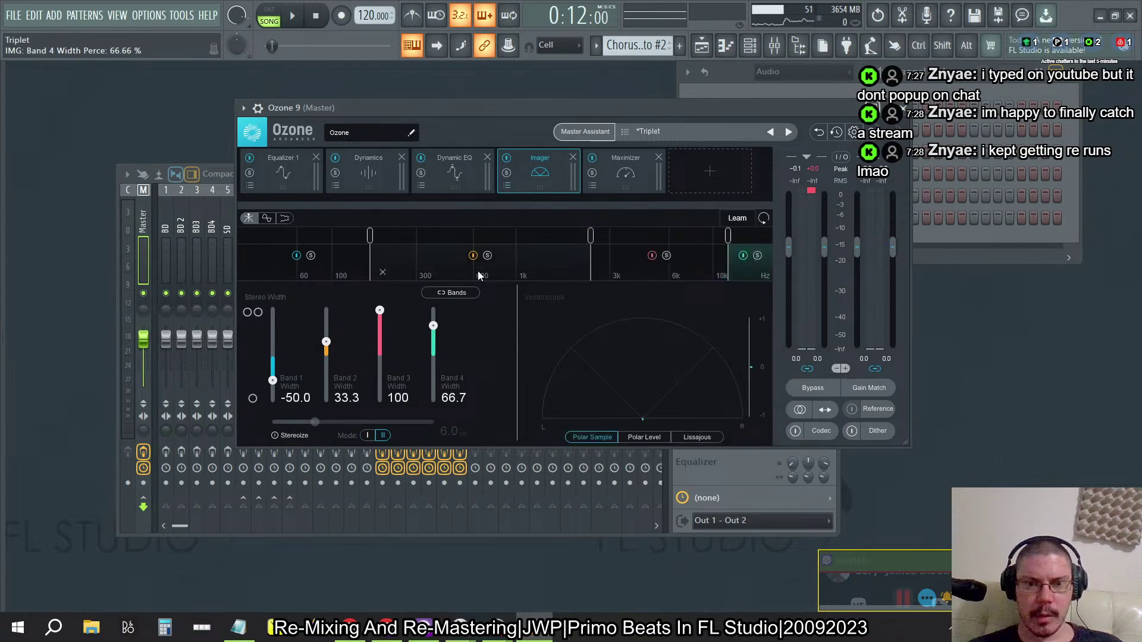
Close Ozone 9, replay the song from its beginning and reset the loudness measurement in Insight 2 on the Master track.
key("space")
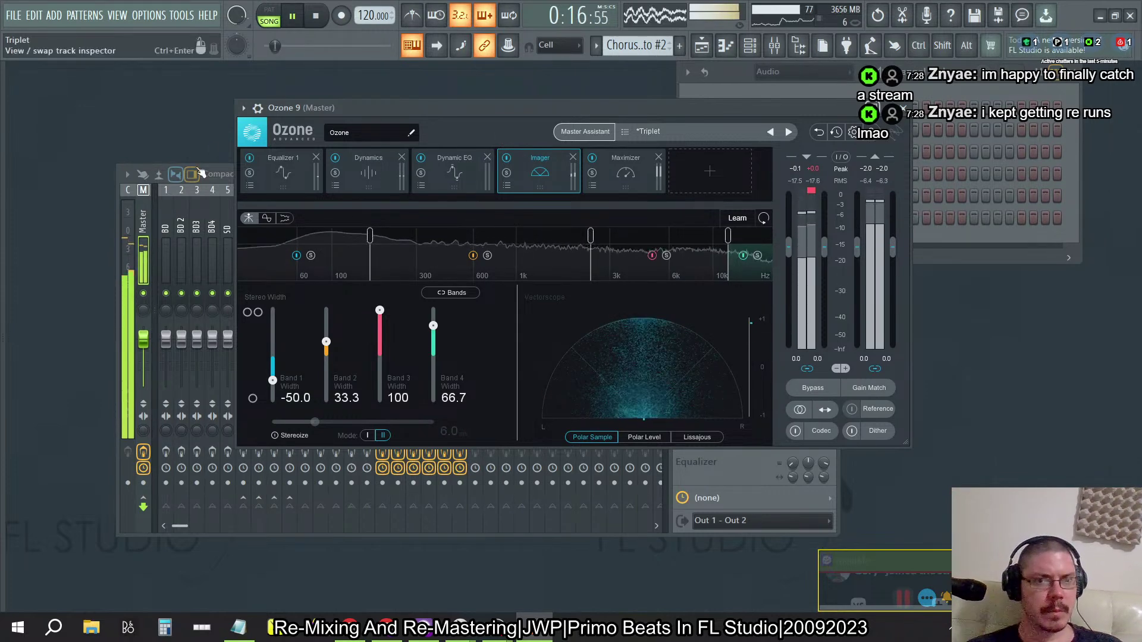
left_click(904, 109)
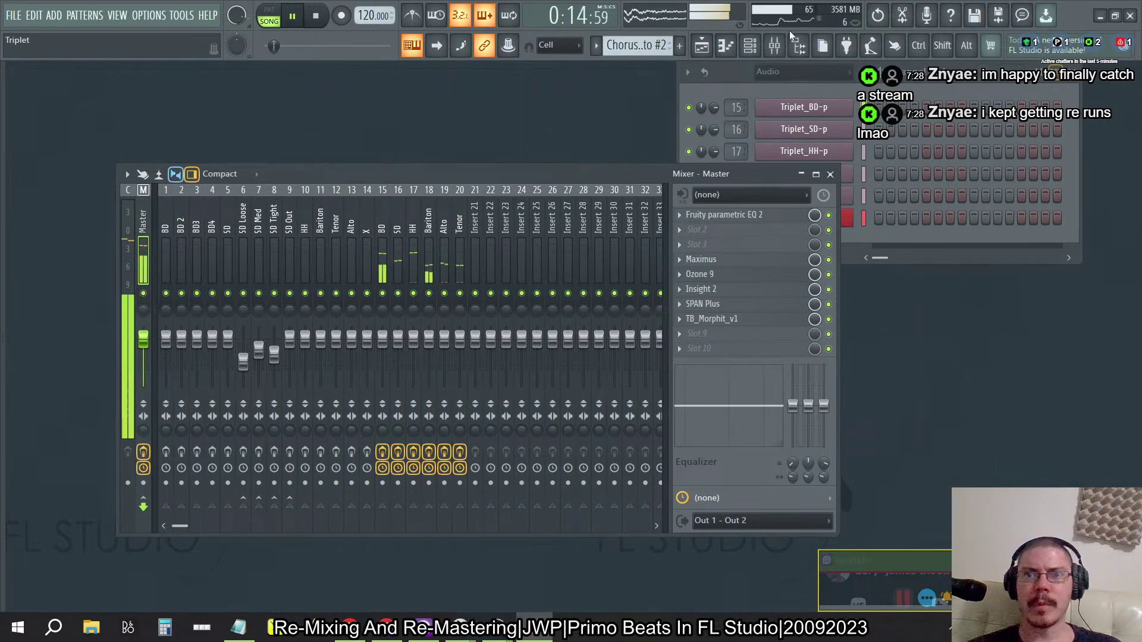
left_click(702, 47)
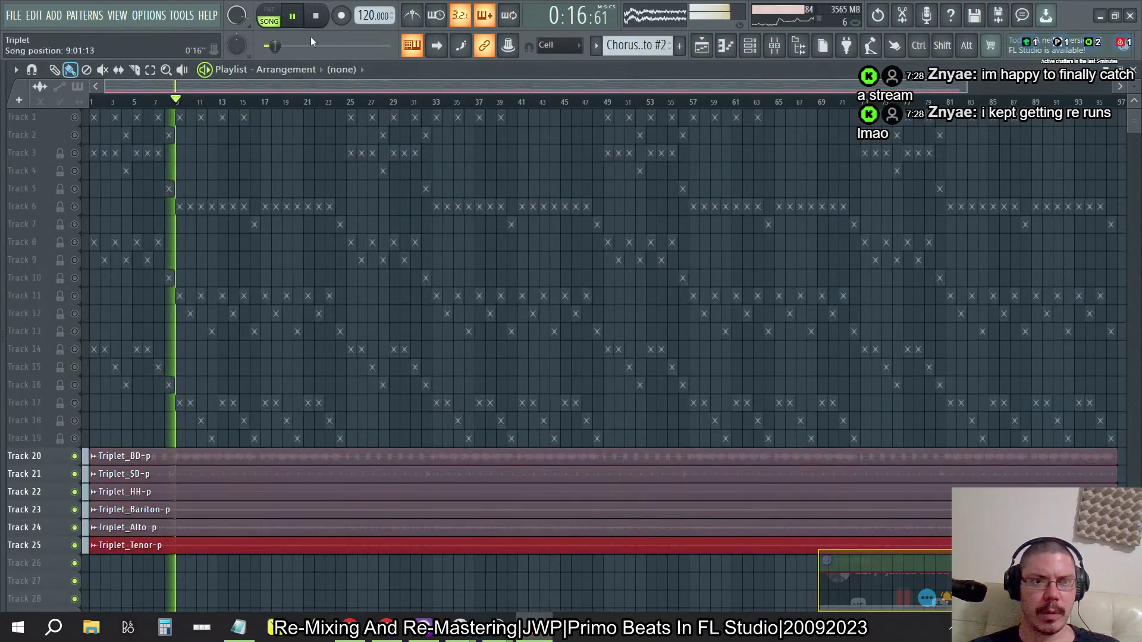
left_click(315, 17)
key("space")
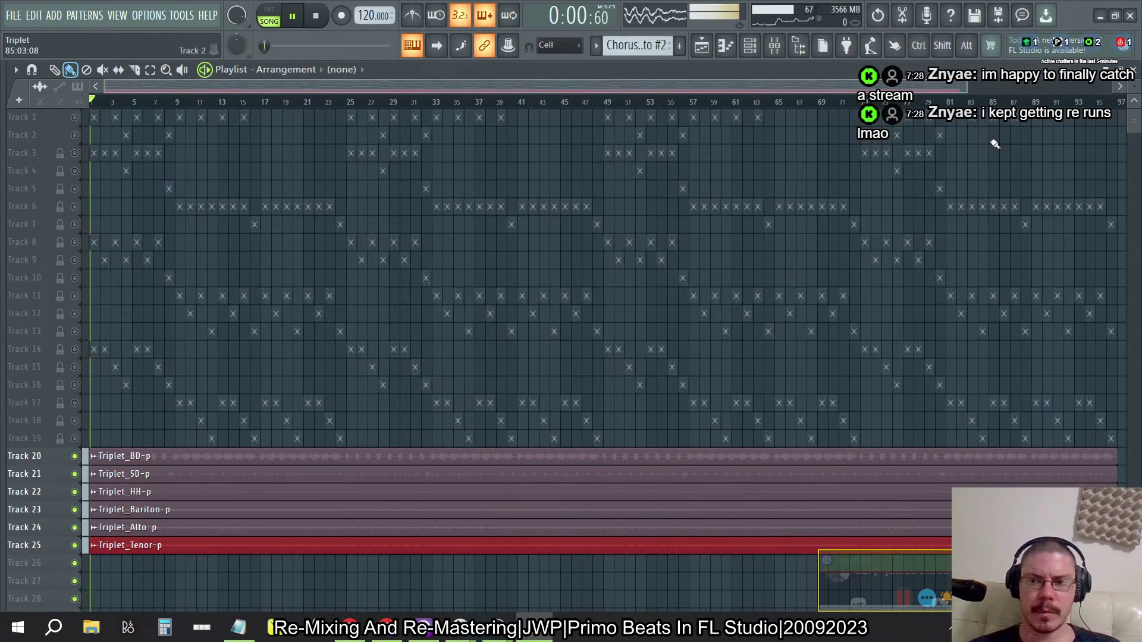
left_click(1133, 69)
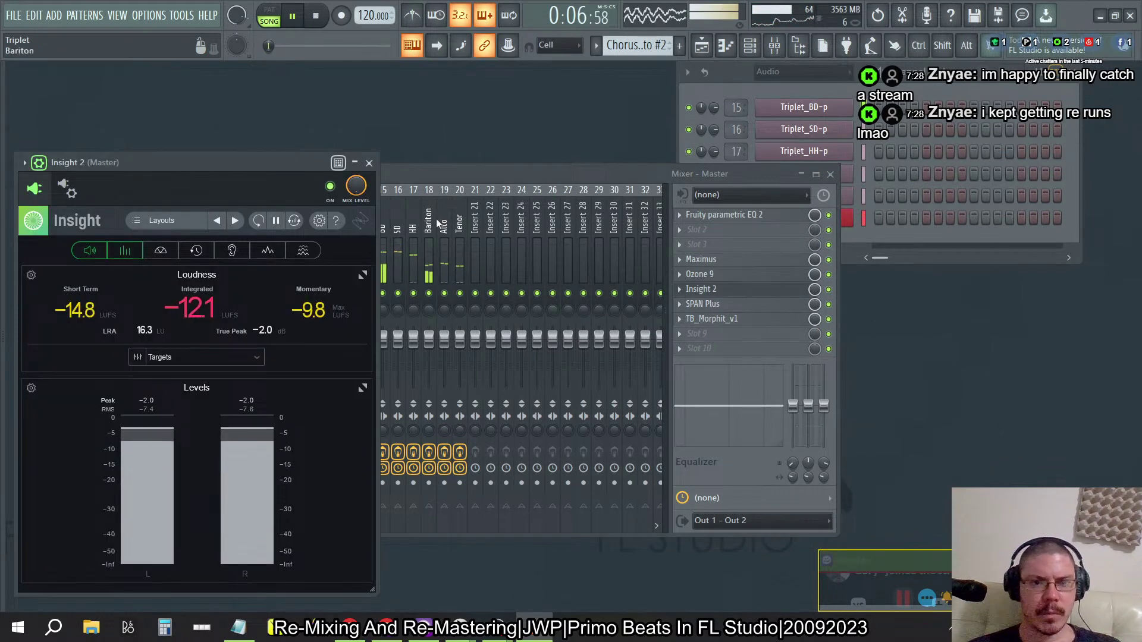
left_click(259, 221)
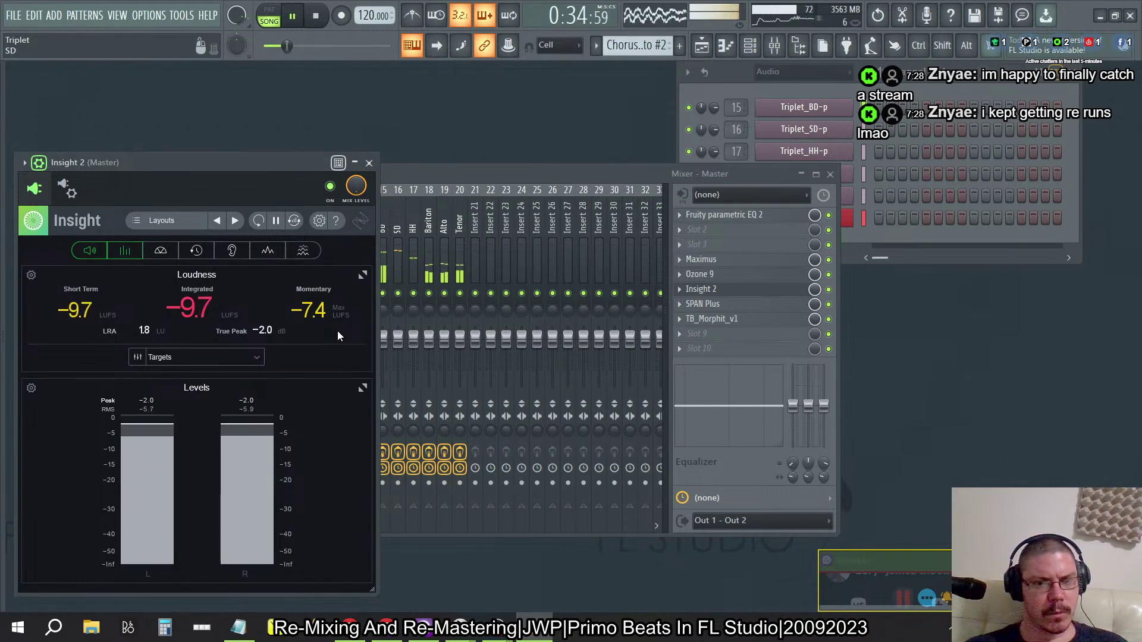
Stop playback, bring the mixer forward, and switch the system sound output from headphones to the Realtek speaker device.
key("space")
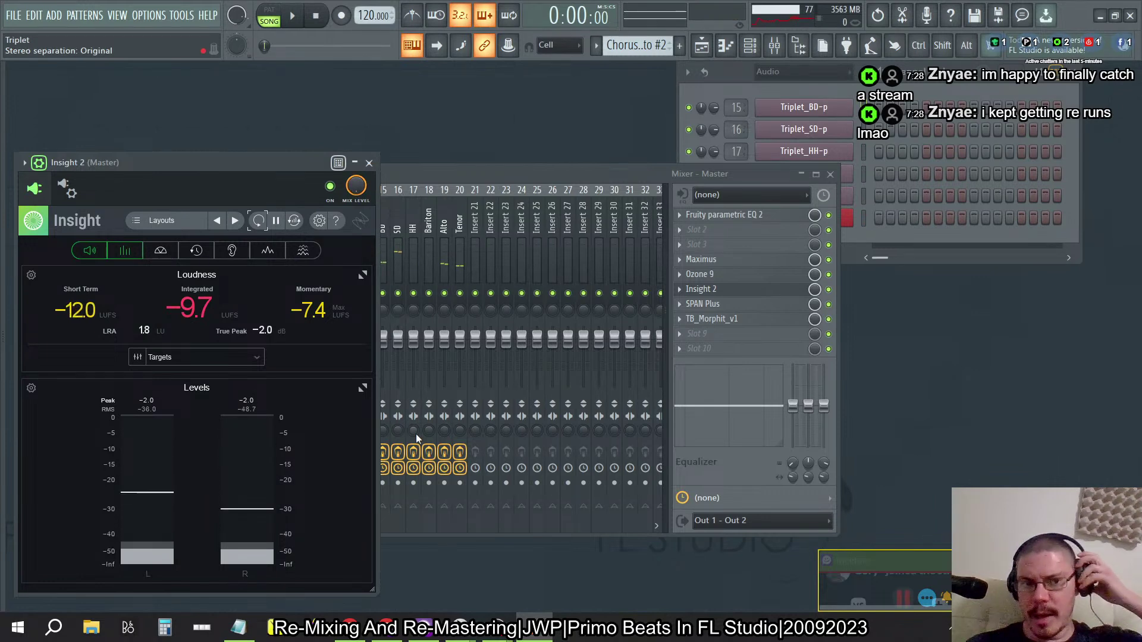
key("alt+F8")
key("alt+F8")
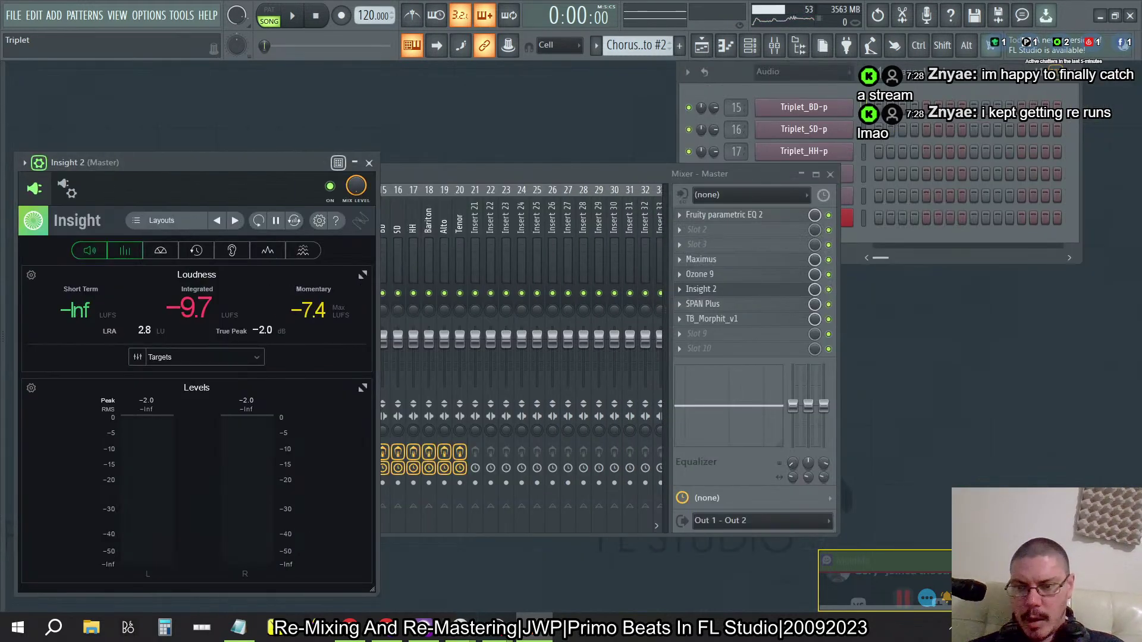
left_click(831, 412)
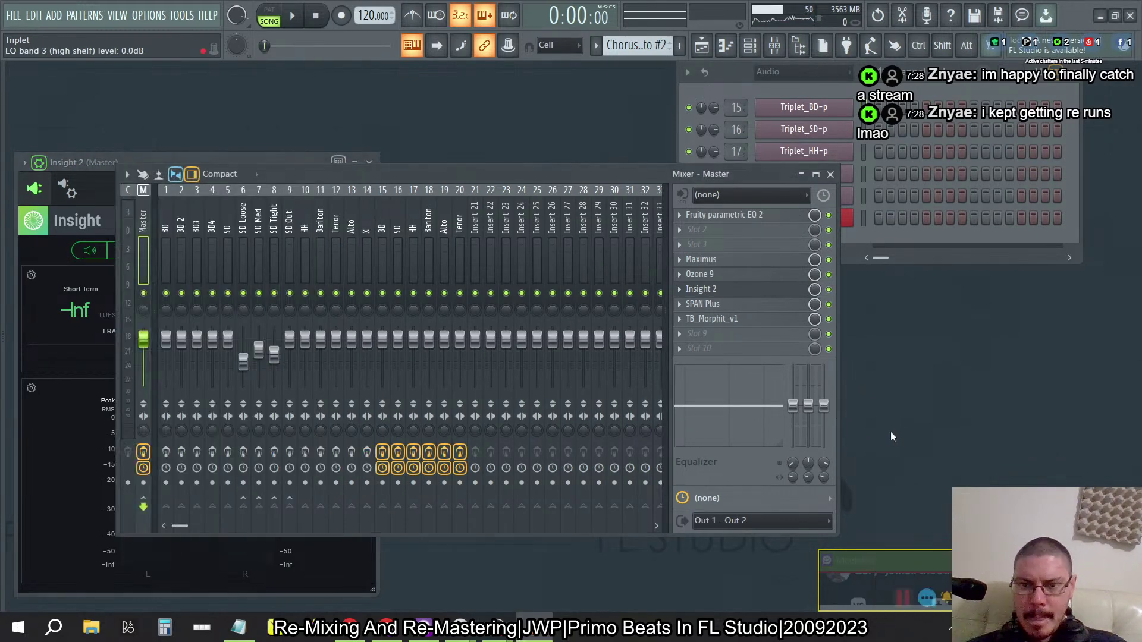
left_click(1021, 628)
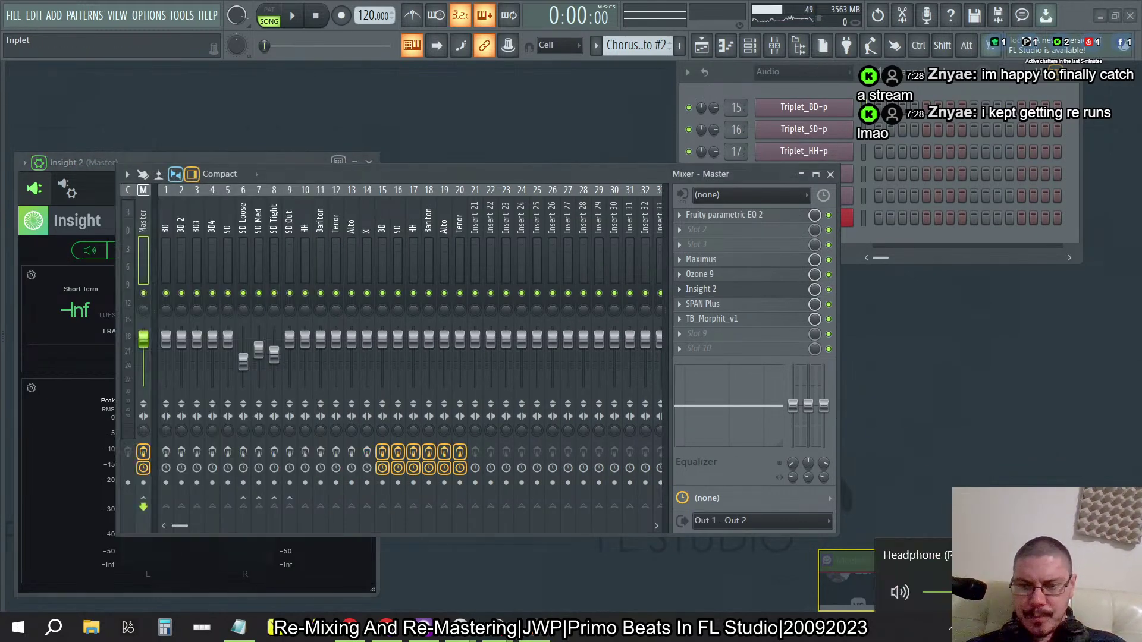
left_click(790, 639)
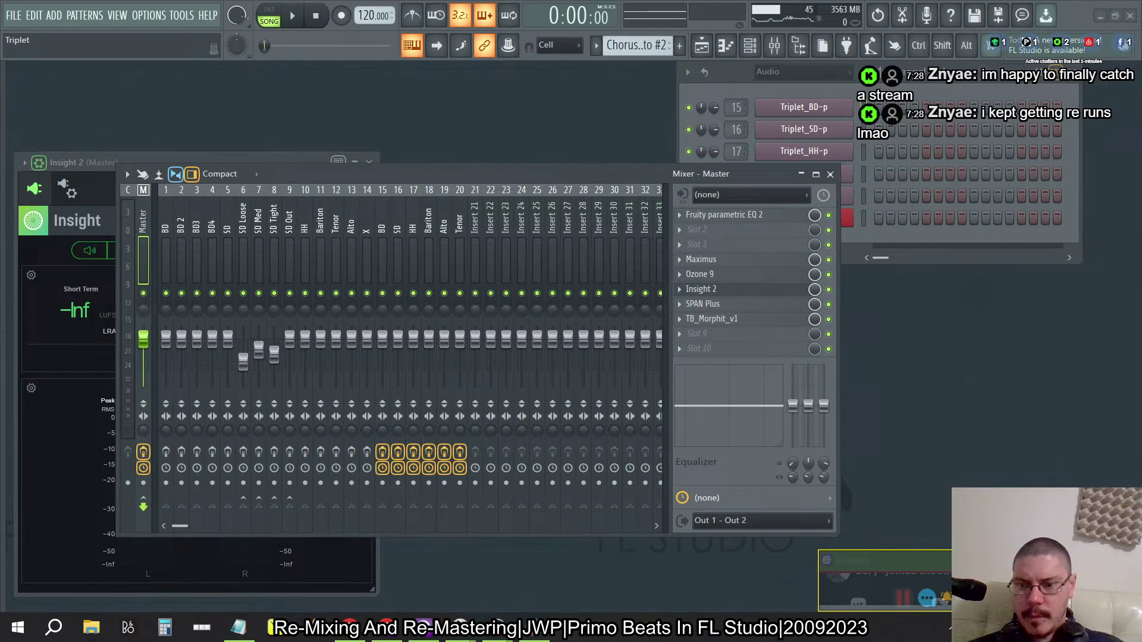
left_click(1021, 628)
left_click(1023, 555)
left_click(971, 478)
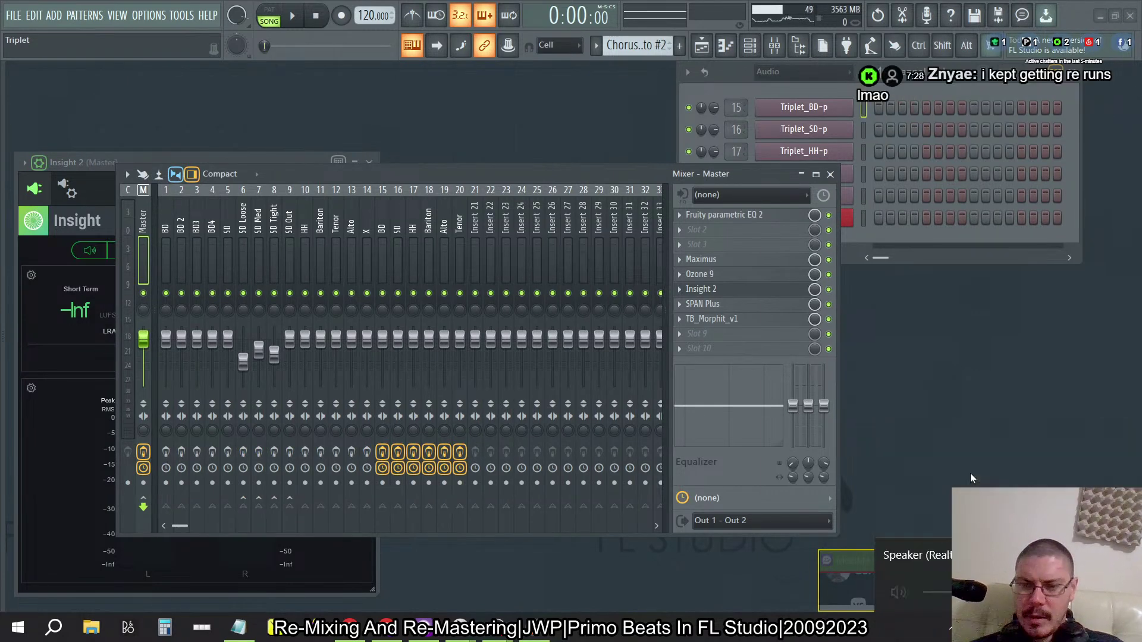
Replay the song from its beginning and check the Master track's loudness in Insight 2.
left_click(401, 232)
left_click(386, 232)
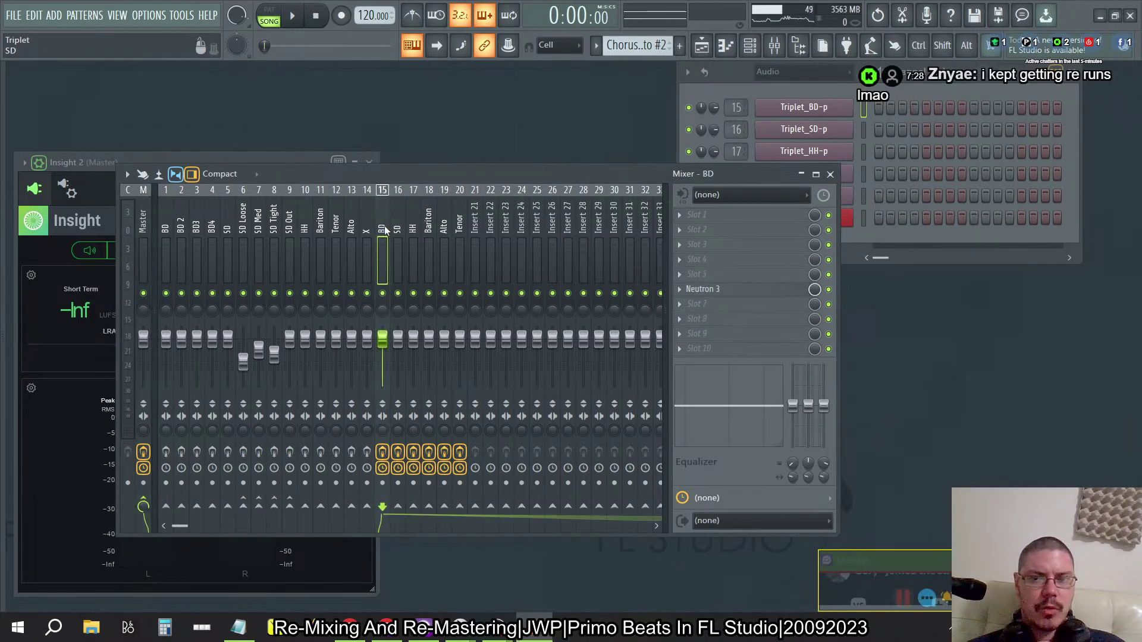
left_click(292, 15)
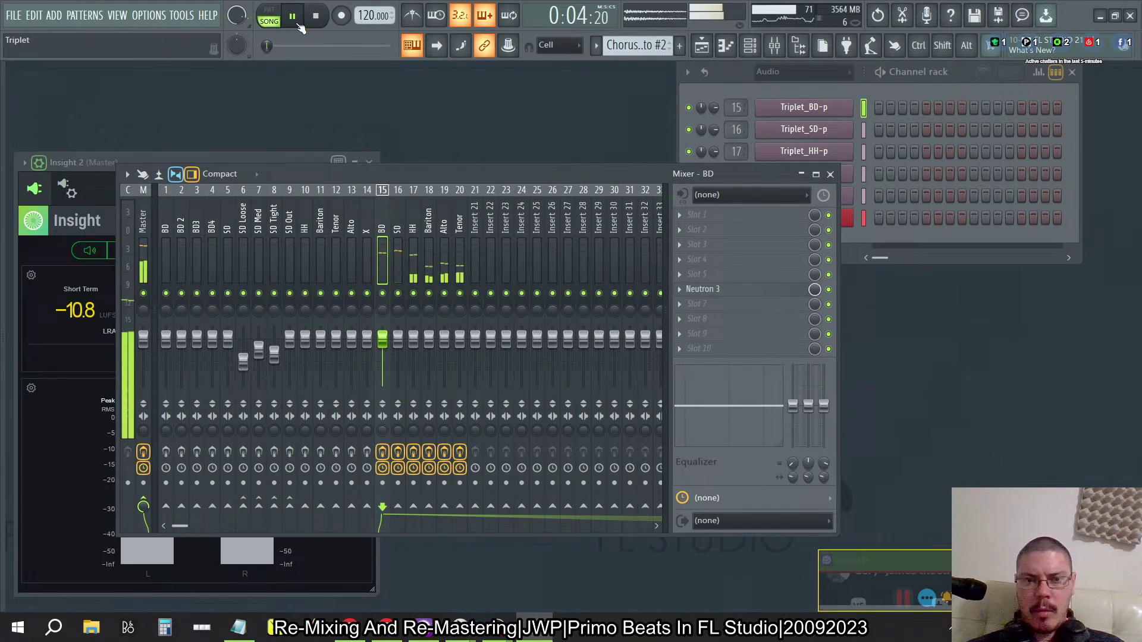
left_click(144, 199)
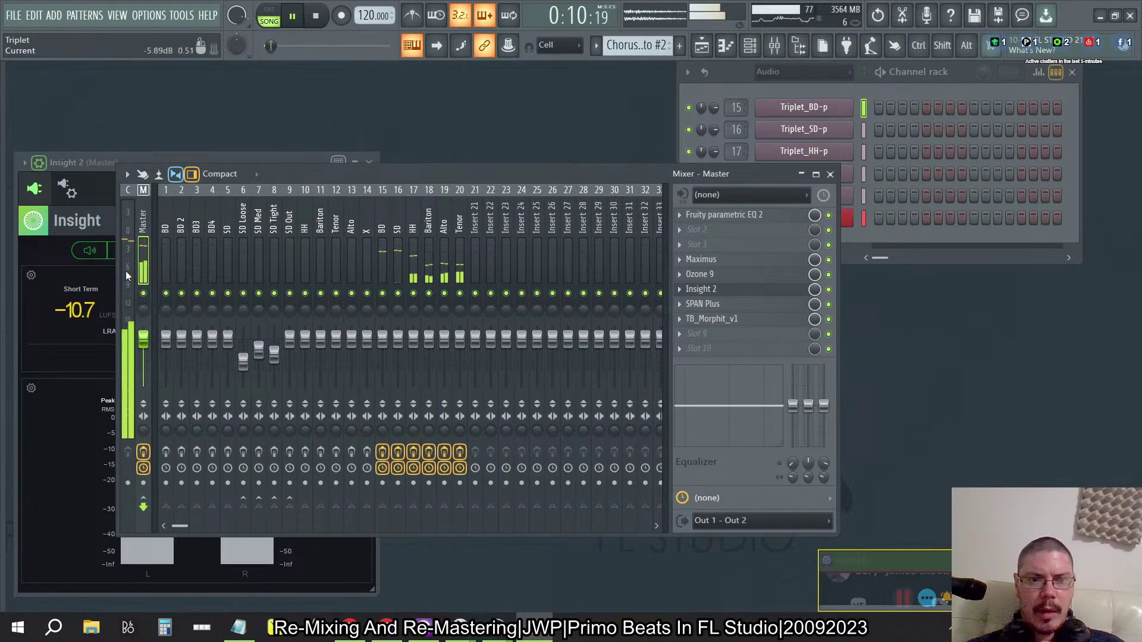
left_click(55, 532)
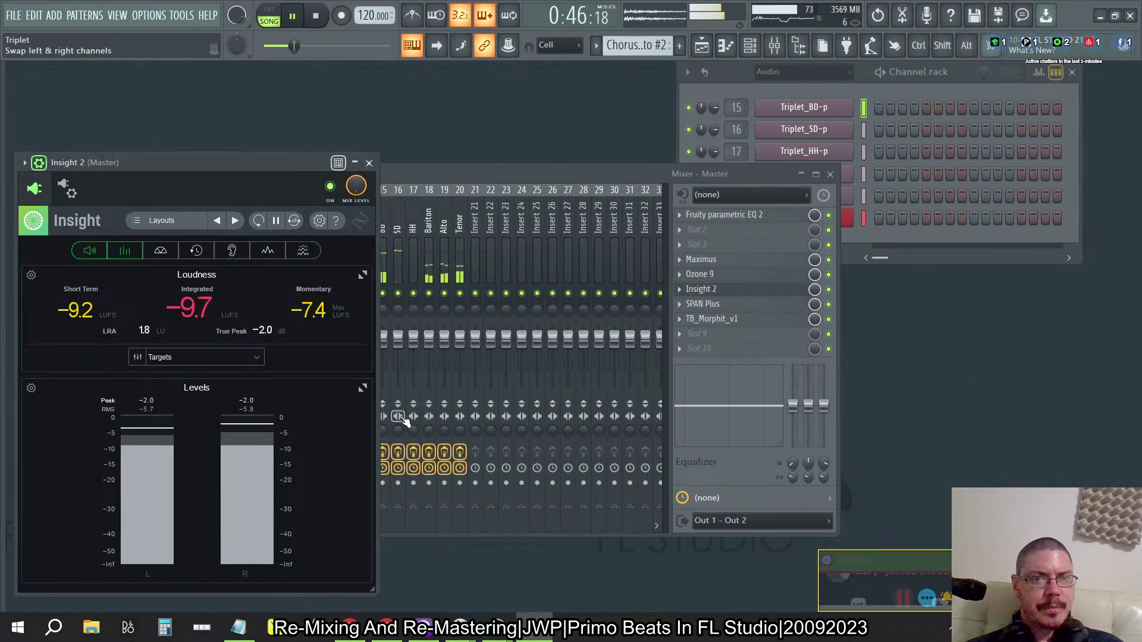
left_click(372, 161)
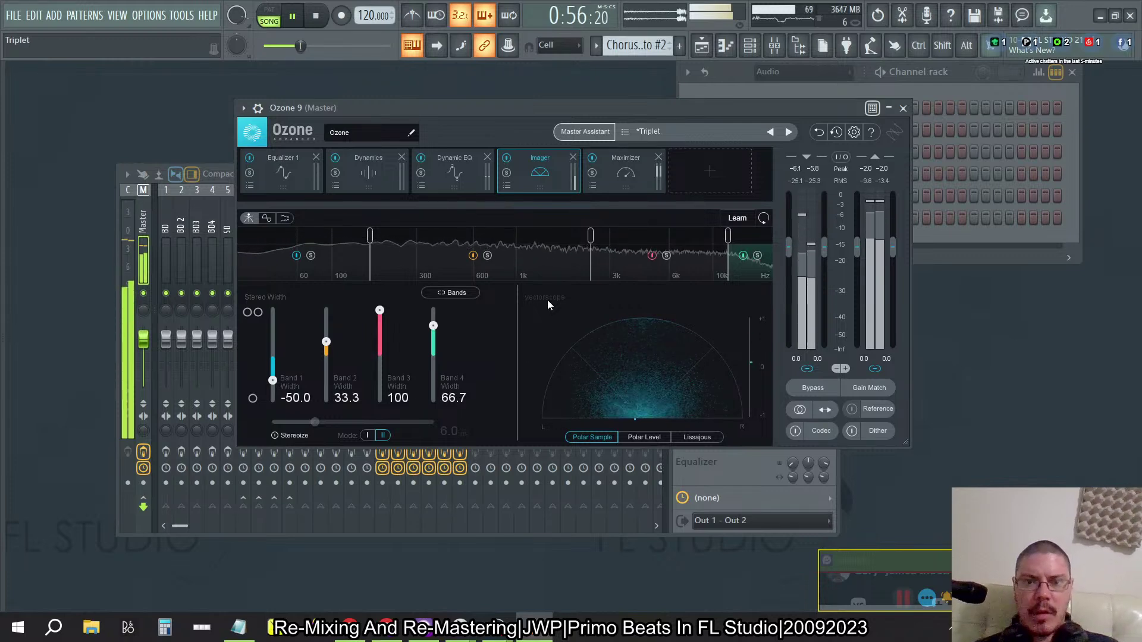
Set the Ozone 9 Maximizer's loudness target to -14 LUFS and learn its threshold during playback.
left_click(621, 171)
double_click(726, 218)
type("-14")
key("Return")
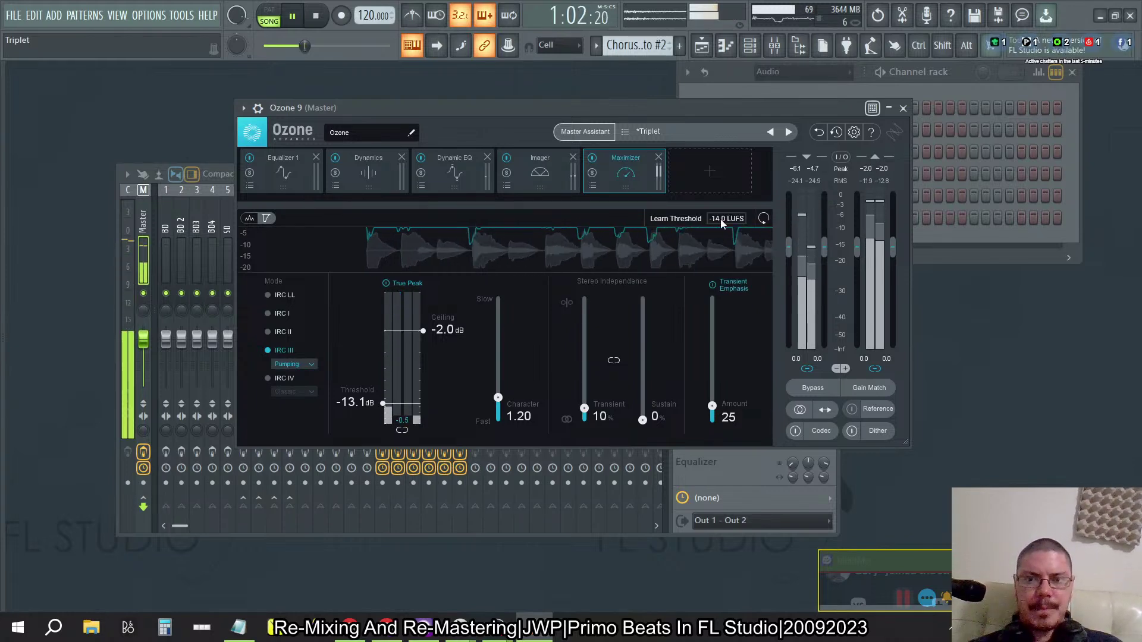
left_click(676, 218)
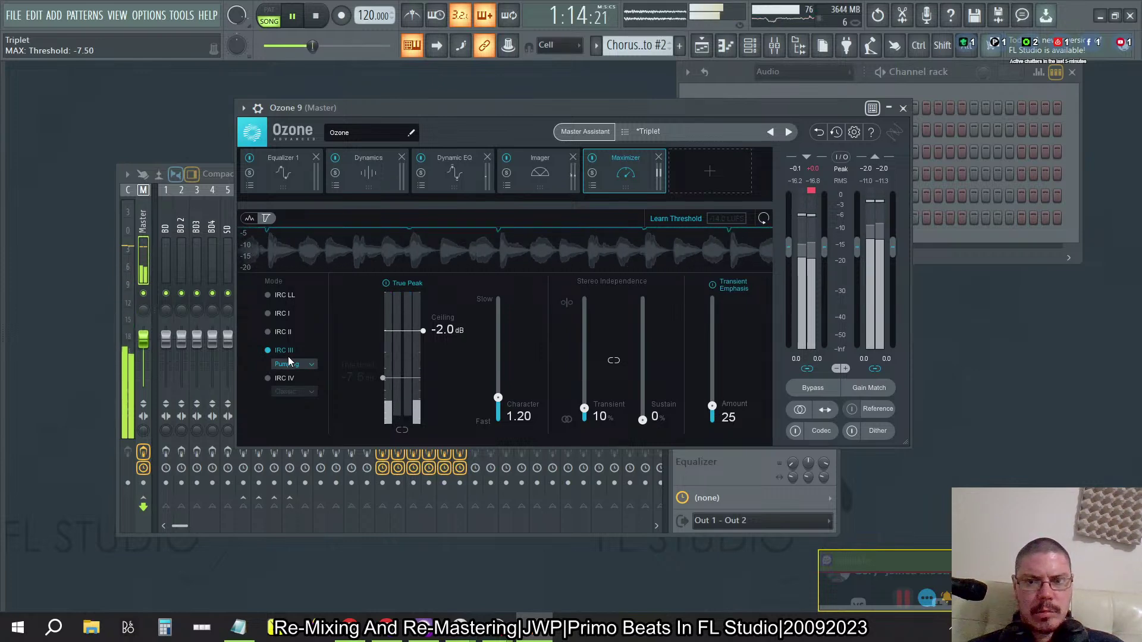
mouse_move(622, 183)
left_mouse_down()
mouse_move(536, 186)
mouse_move(625, 181)
left_mouse_up()
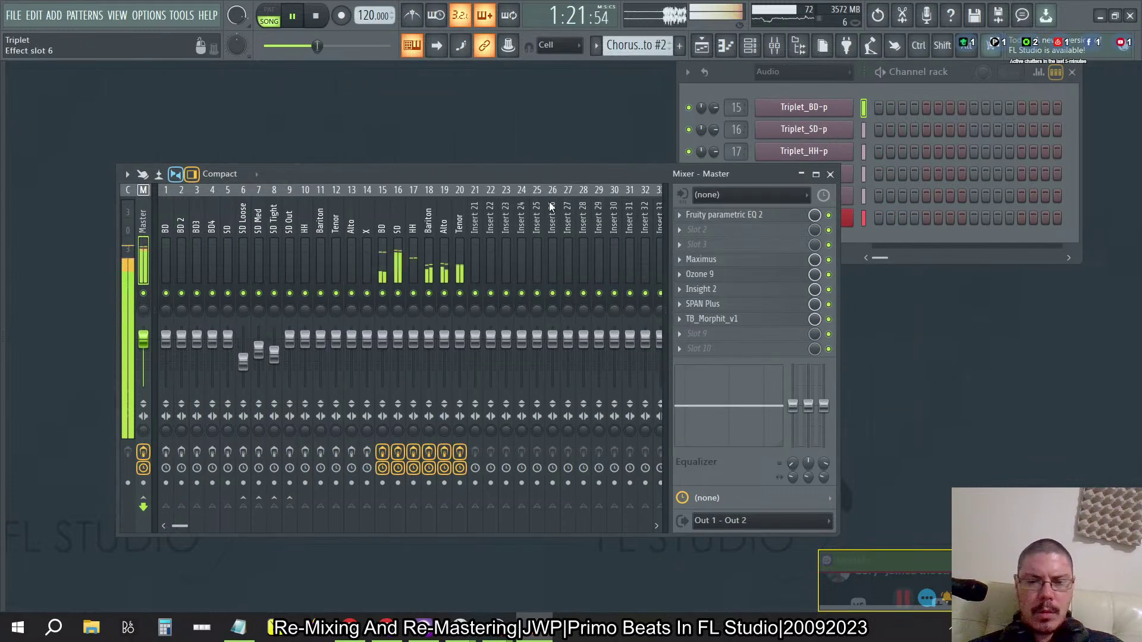
Reset Insight 2's measurement, check the Master track's loudness during playback, and stop the song.
left_click(702, 289)
left_click(259, 221)
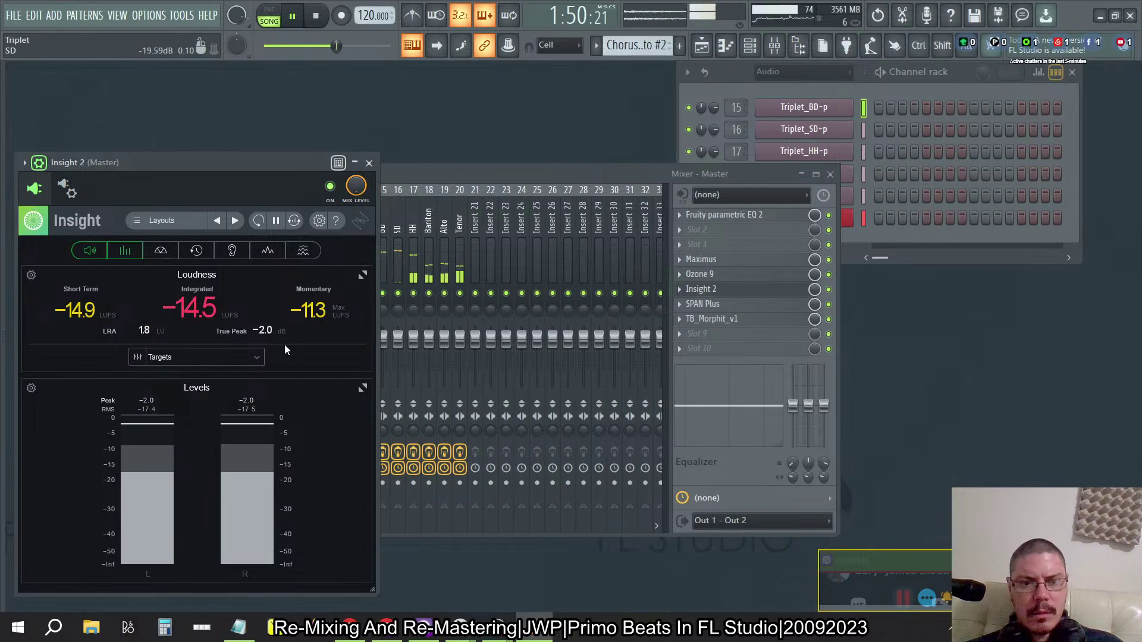
left_click(519, 171)
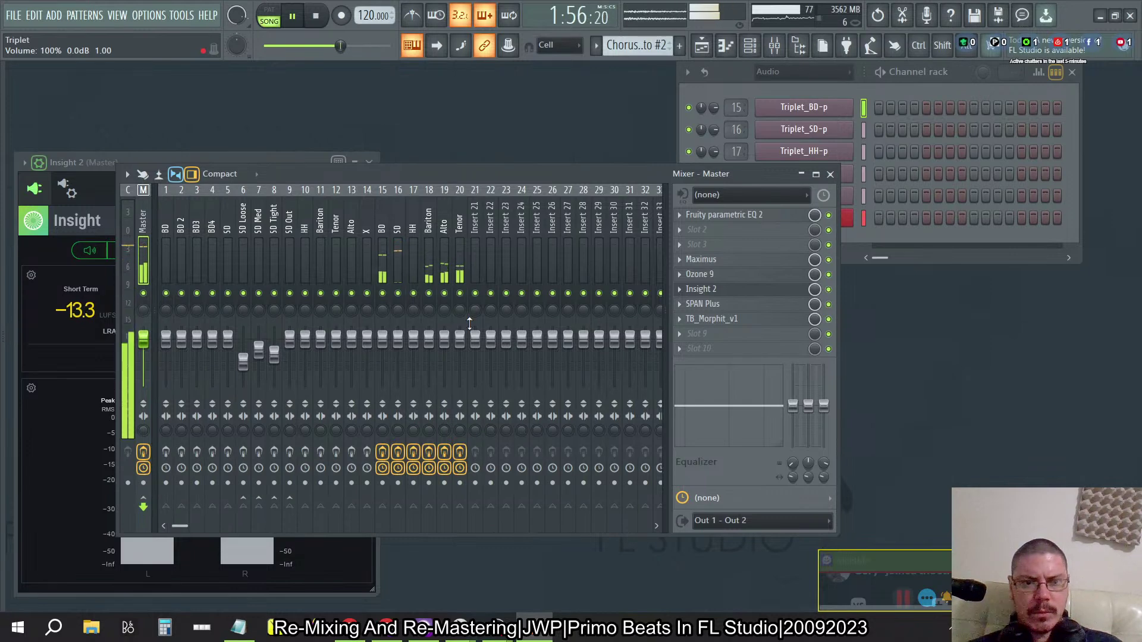
left_click(38, 353)
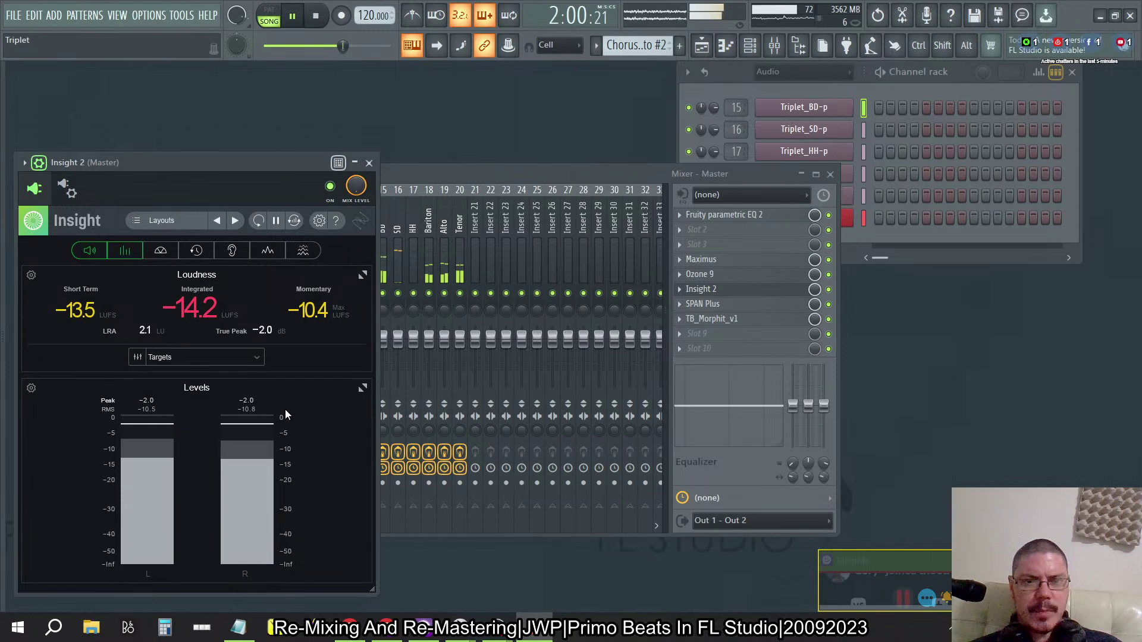
left_click(315, 16)
Set the Maximizer's loudness target to -10 LUFS and learn the threshold while replaying the song, stopping both at the end.
left_click(369, 163)
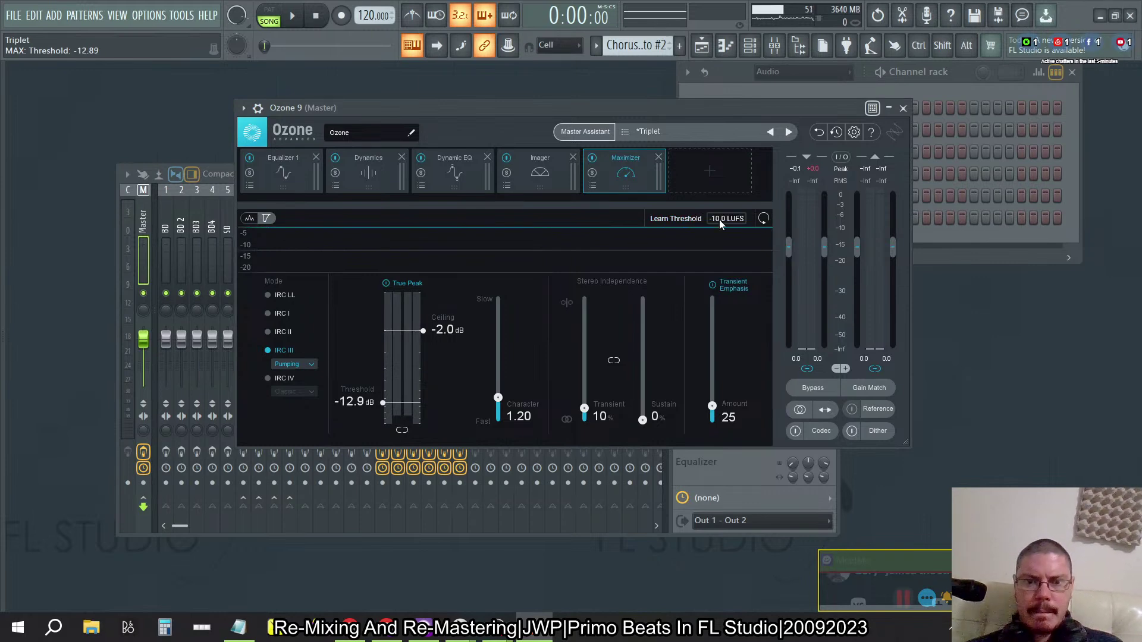
key("Escape")
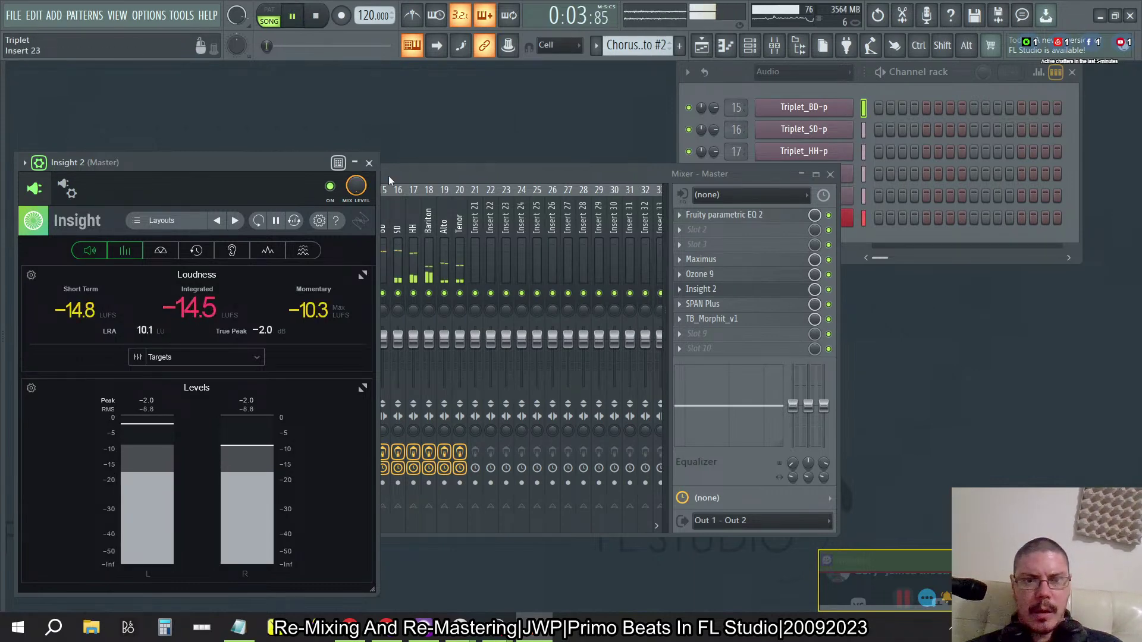
left_click(368, 163)
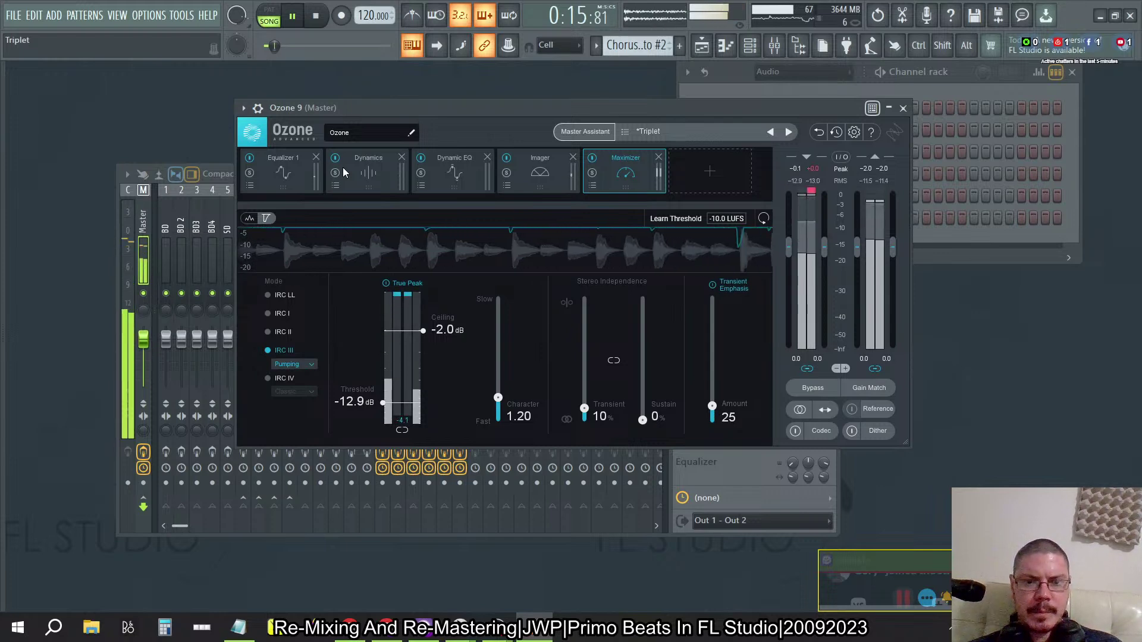
left_click(677, 219)
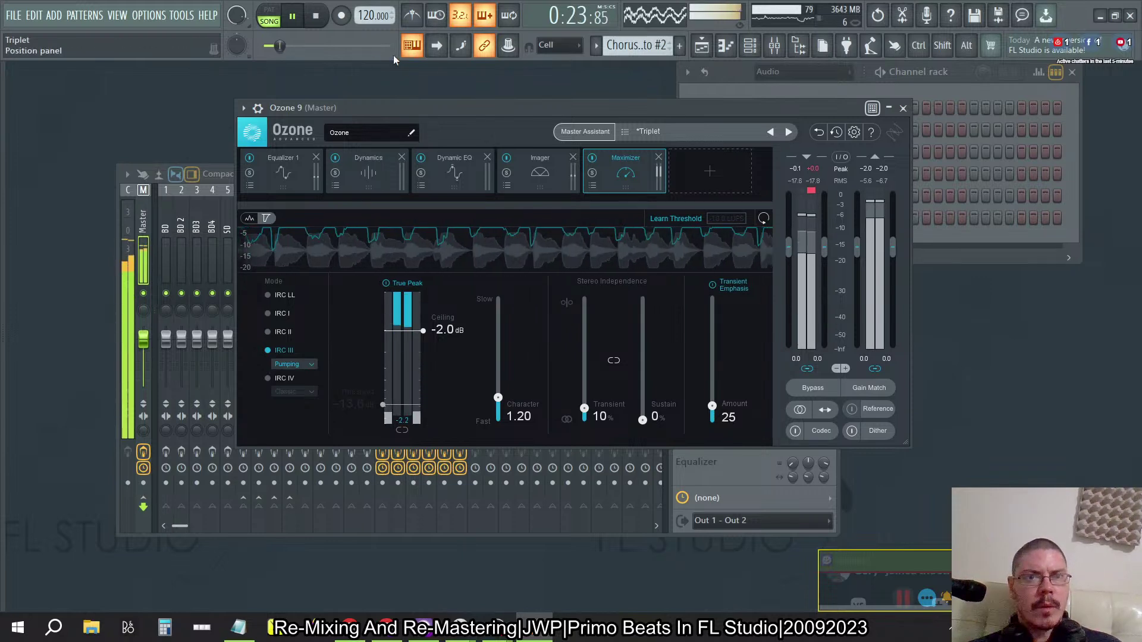
left_click(316, 16)
left_click(676, 222)
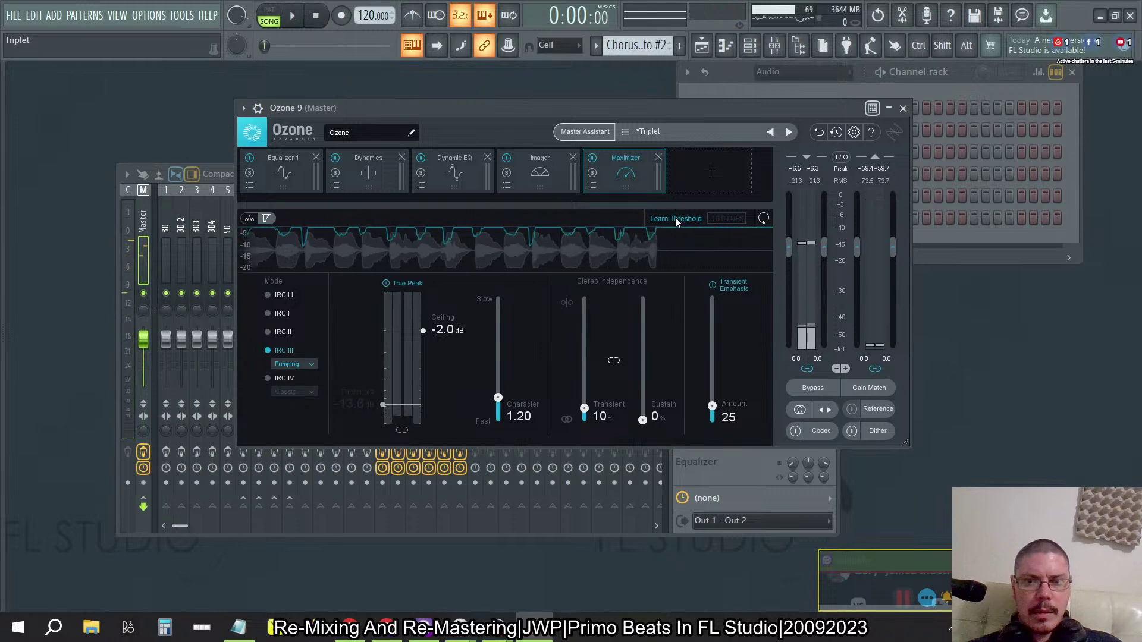
Reset the Maximizer to its defaults and reload the custom Triplet preset in Ozone 9.
left_click(764, 219)
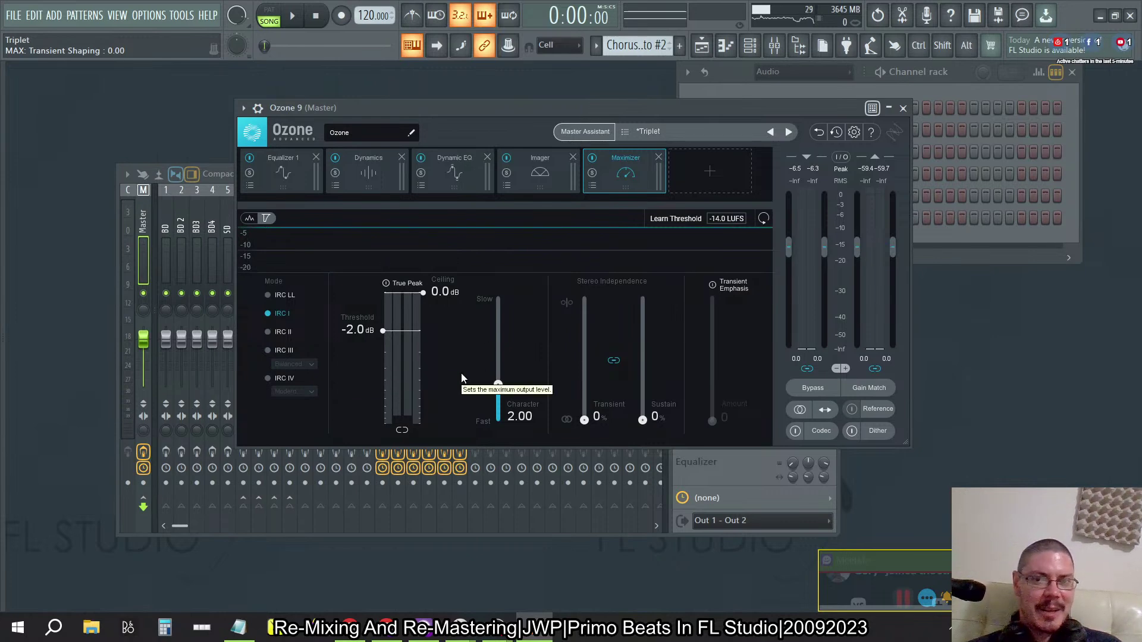
left_click(628, 133)
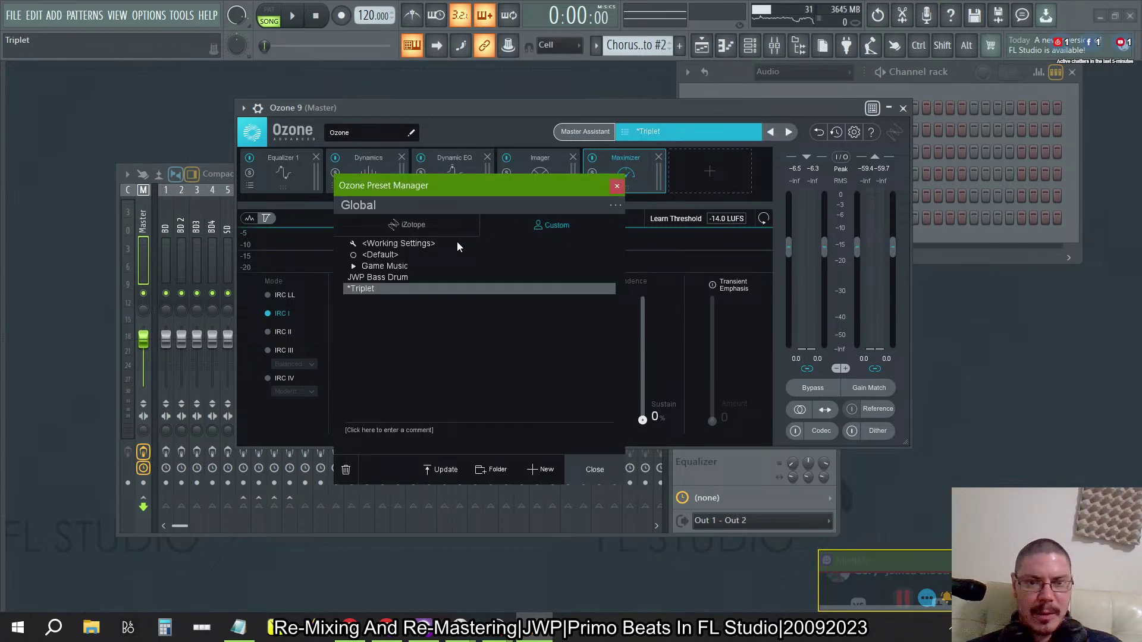
double_click(370, 292)
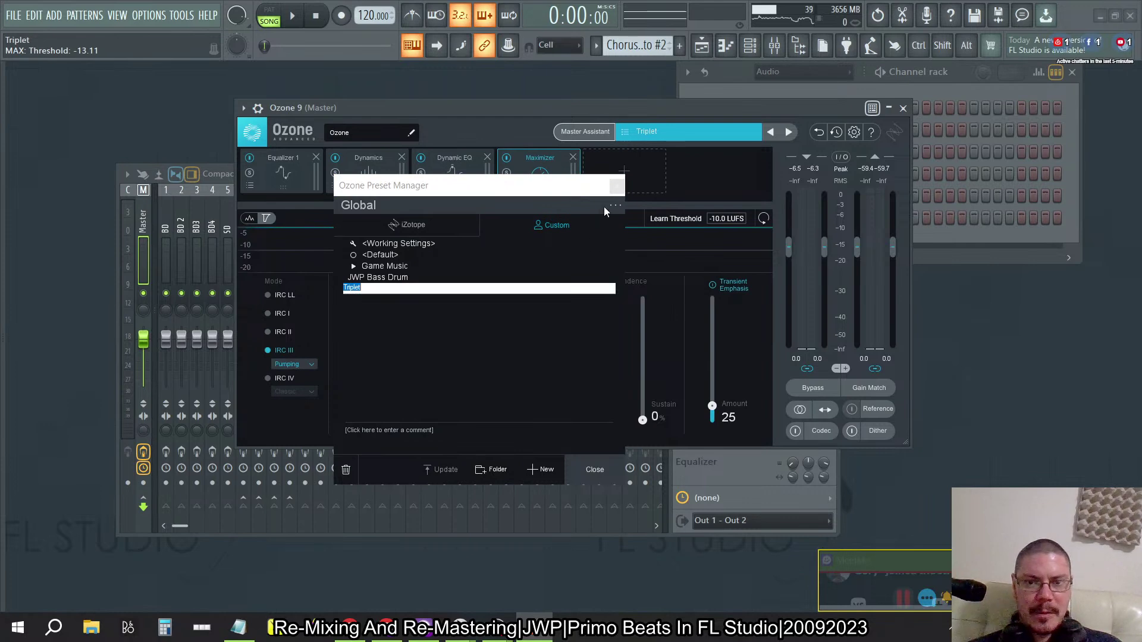
left_click(617, 186)
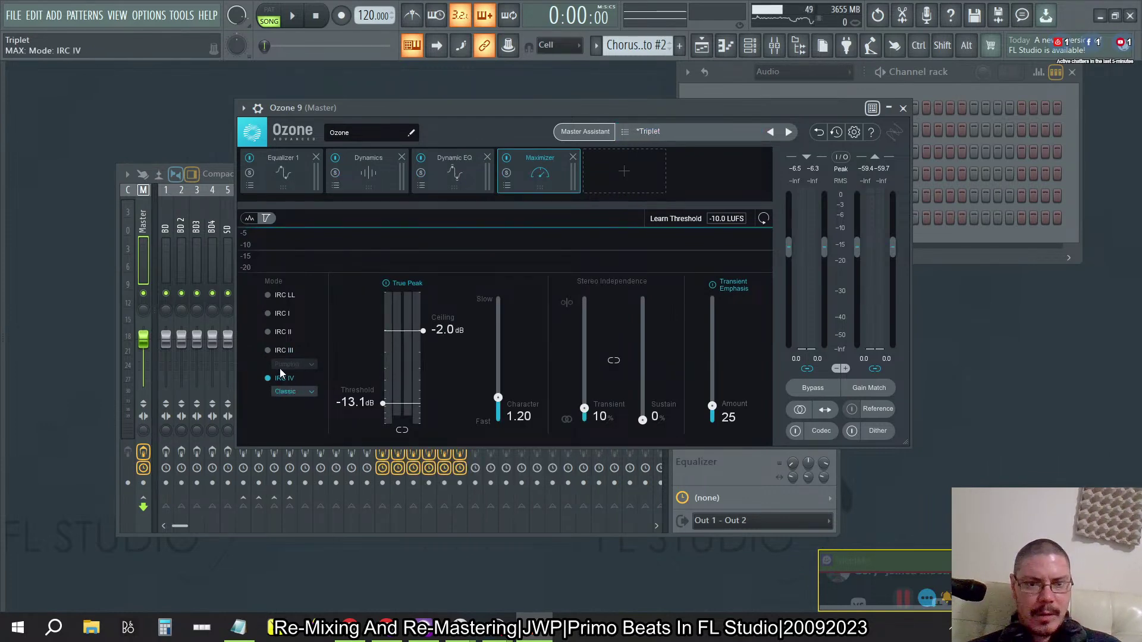
Learn the Maximizer's threshold for -10 LUFS in IRC III Pumping mode during playback, and move the Ozone 9 window clear of the mixer's tracks.
left_click(666, 219)
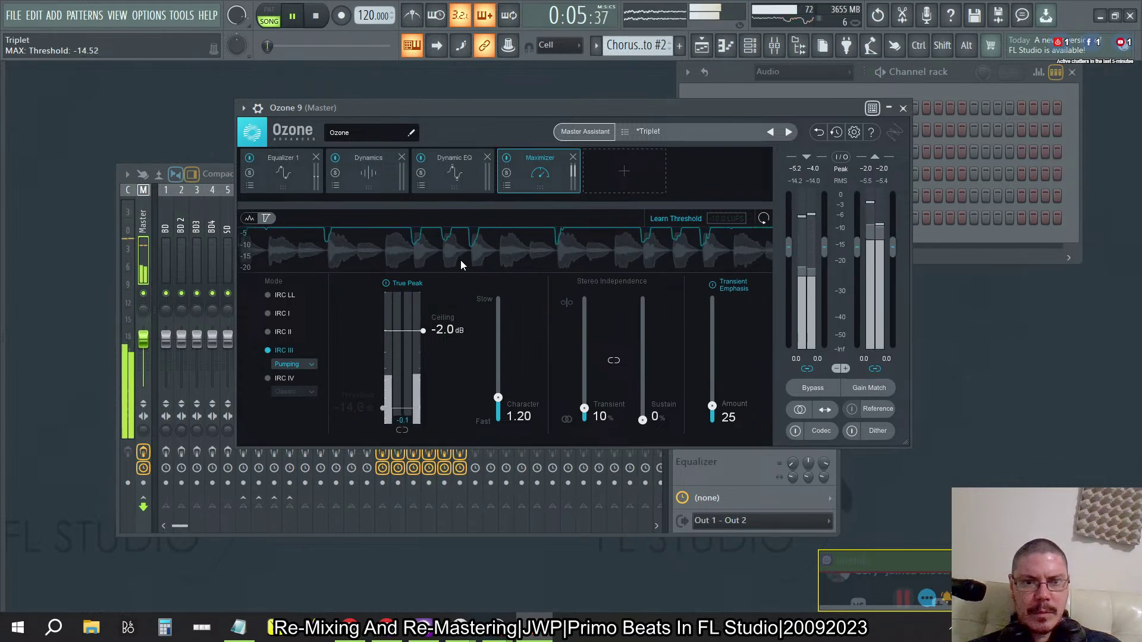
left_click(249, 218)
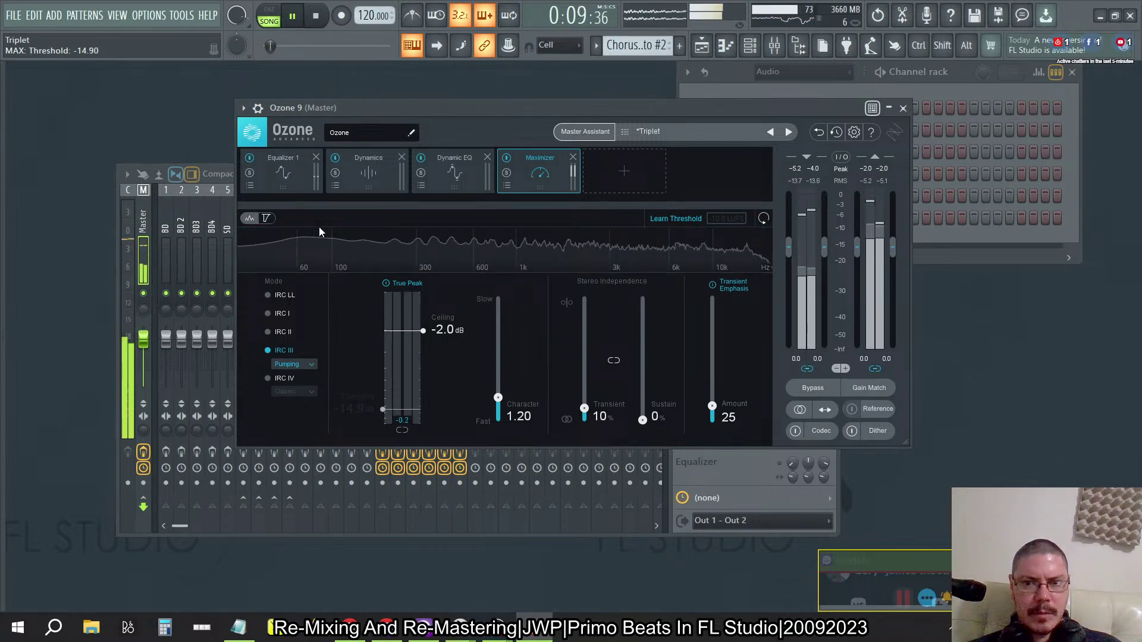
left_click(267, 220)
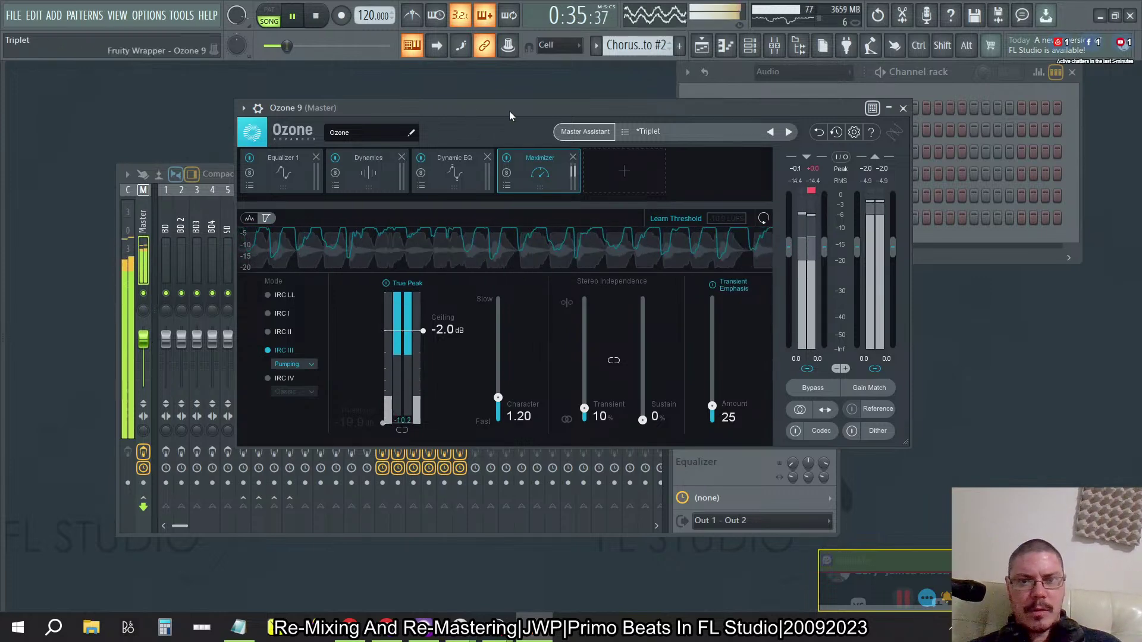
left_click_drag(457, 108, 685, 208)
left_click(501, 176)
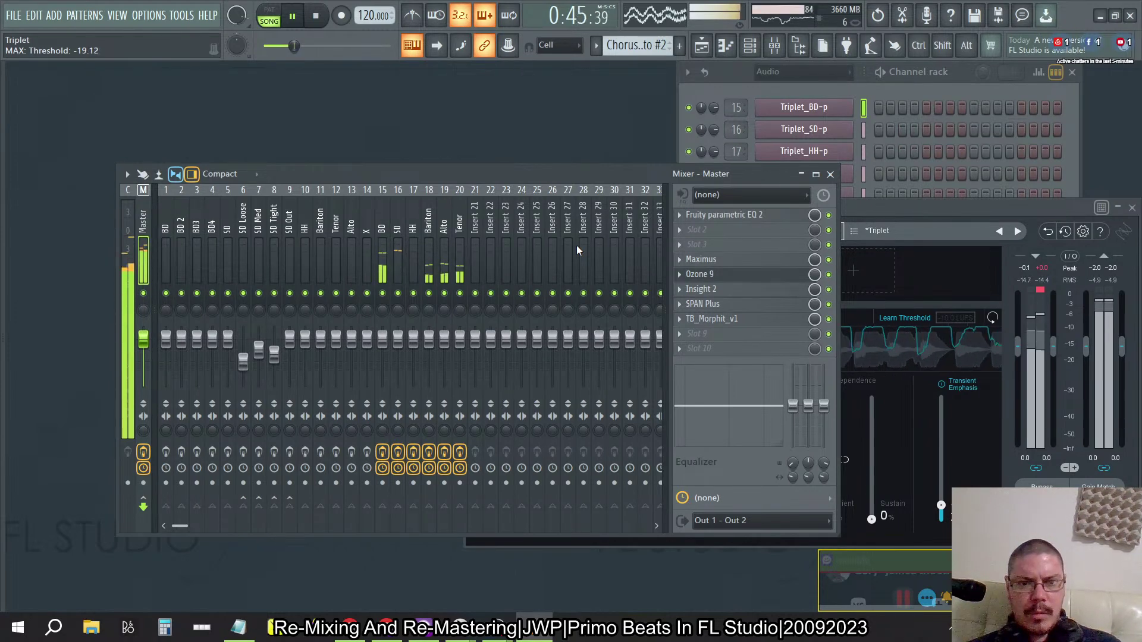
left_click(920, 196)
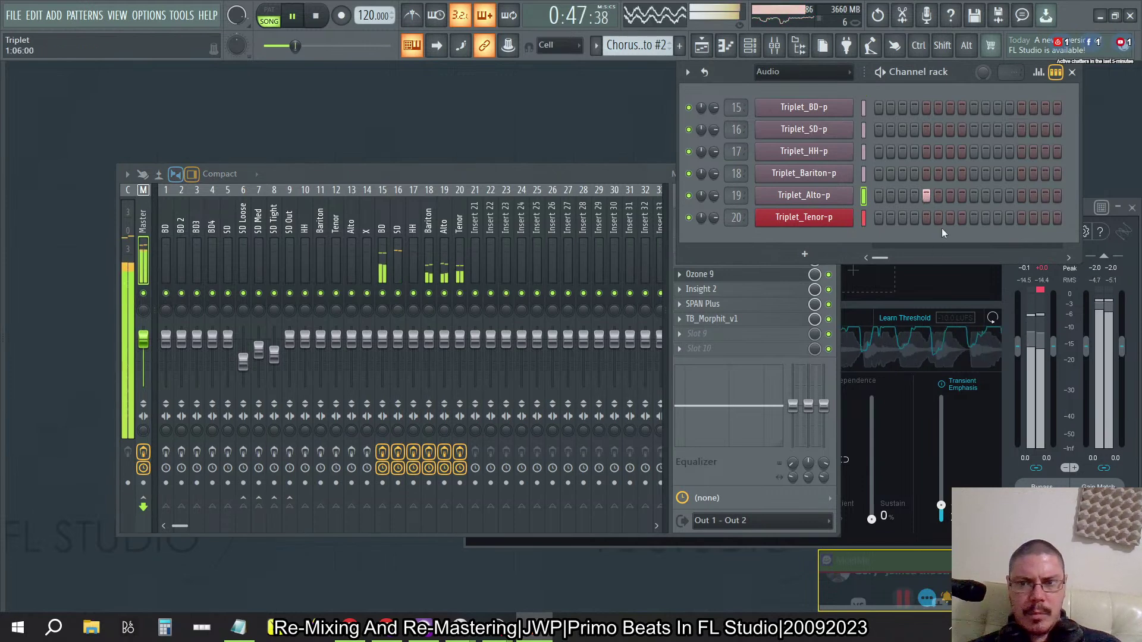
left_click(951, 283)
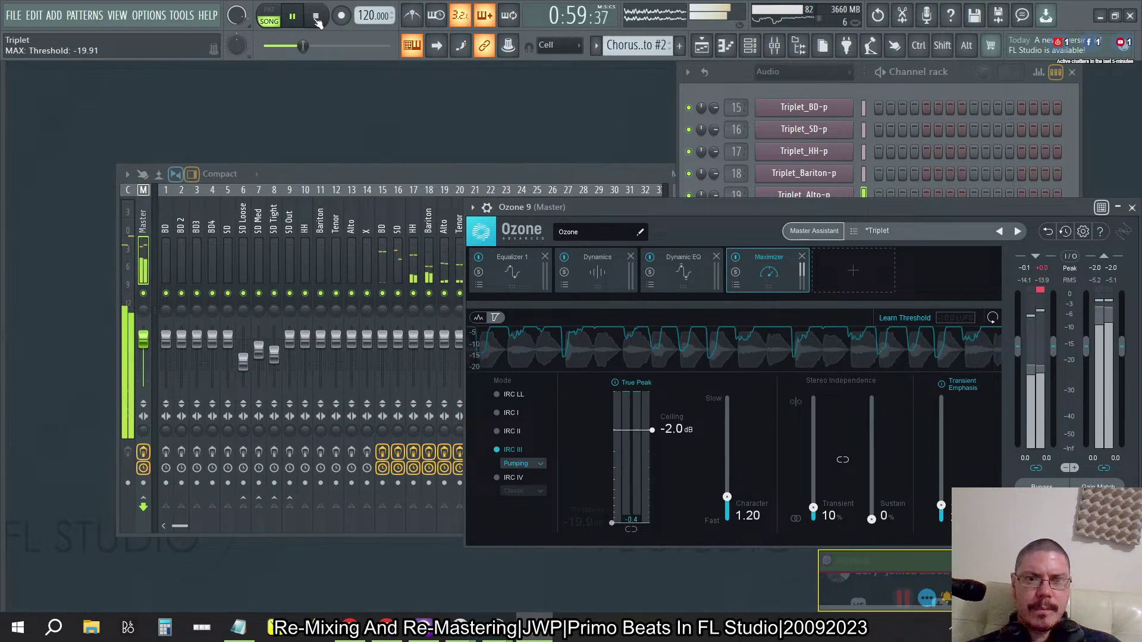
Replay the song with threshold learning active, stop both, and set the Maximizer's threshold to -14.0 dB.
key("space")
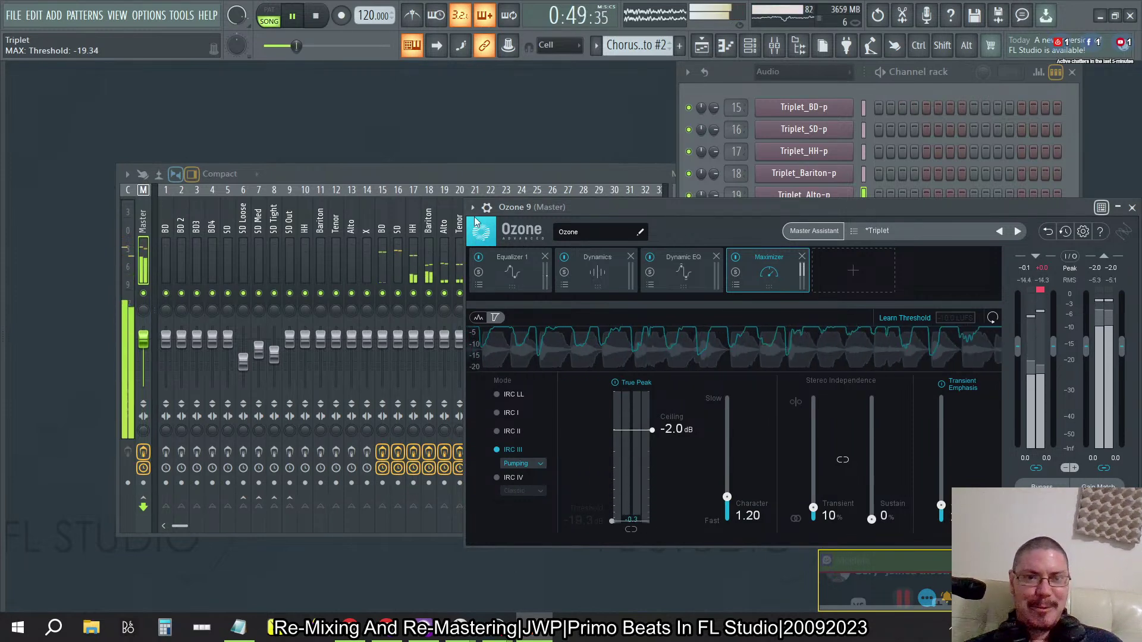
key("space")
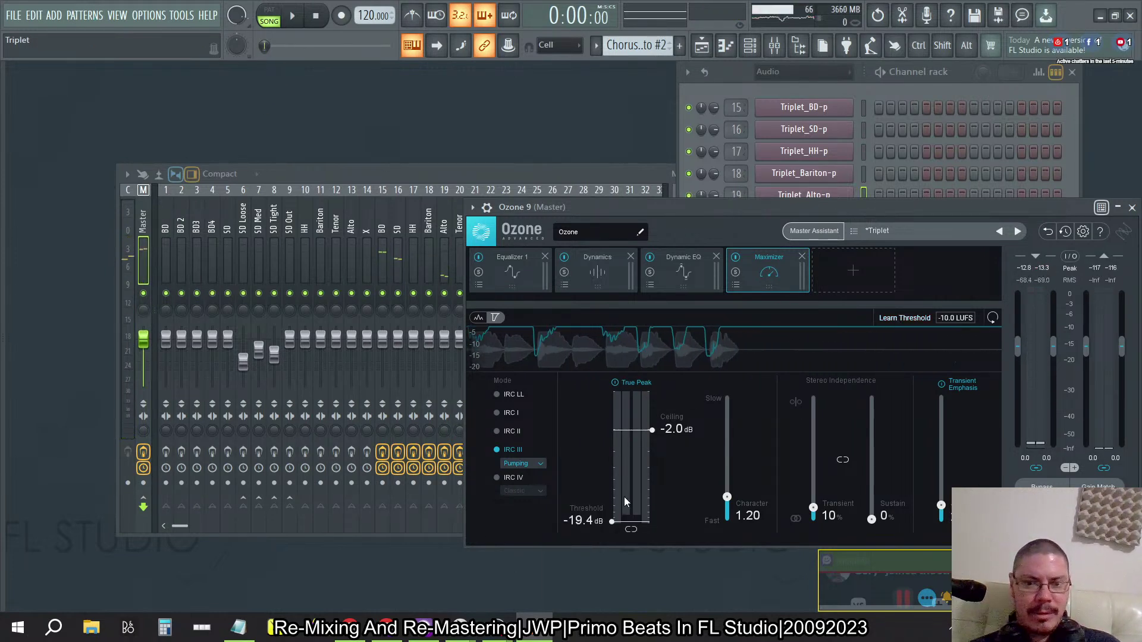
left_click_drag(583, 521, 581, 525)
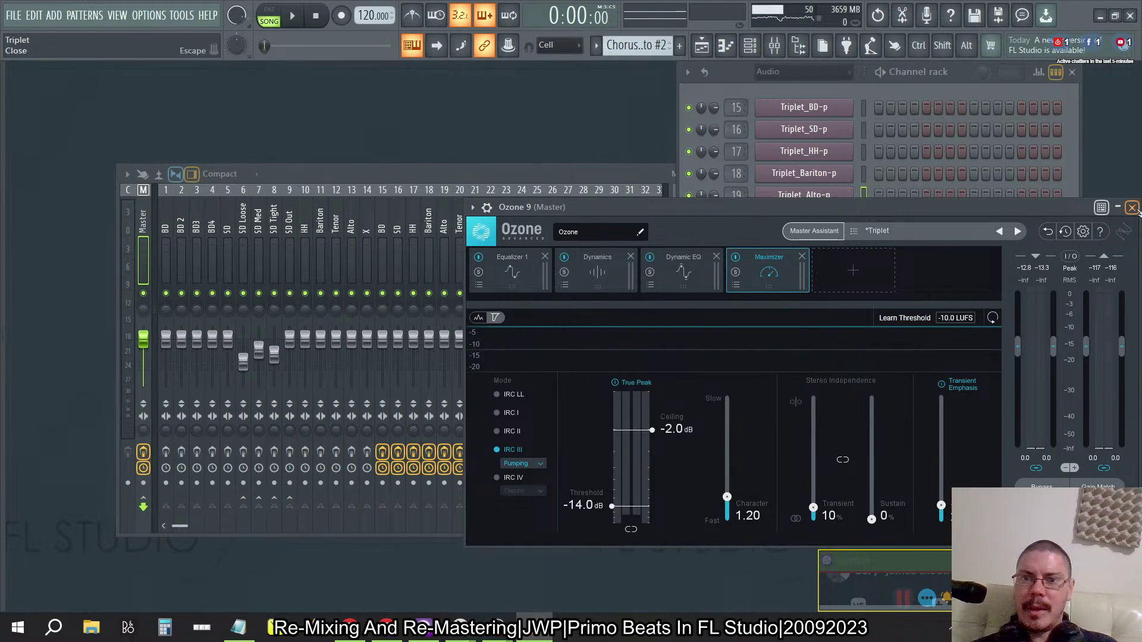
Close Ozone 9, bypass TB_Morphit_v1 on the Master track, and begin a Wave file export of the project.
left_click(1133, 207)
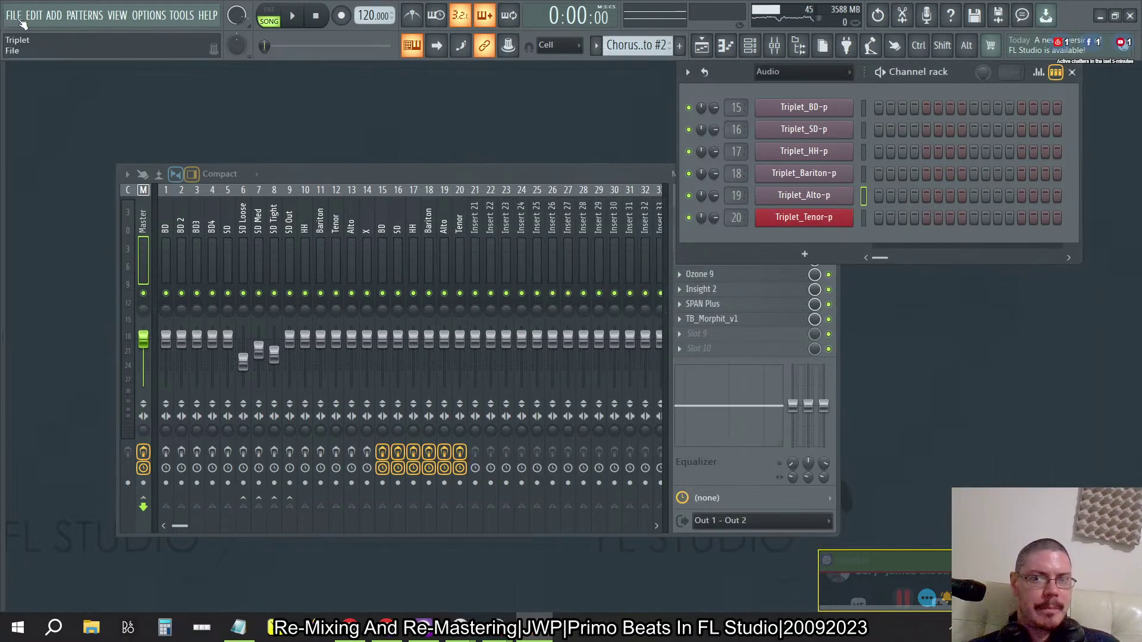
left_click(831, 319)
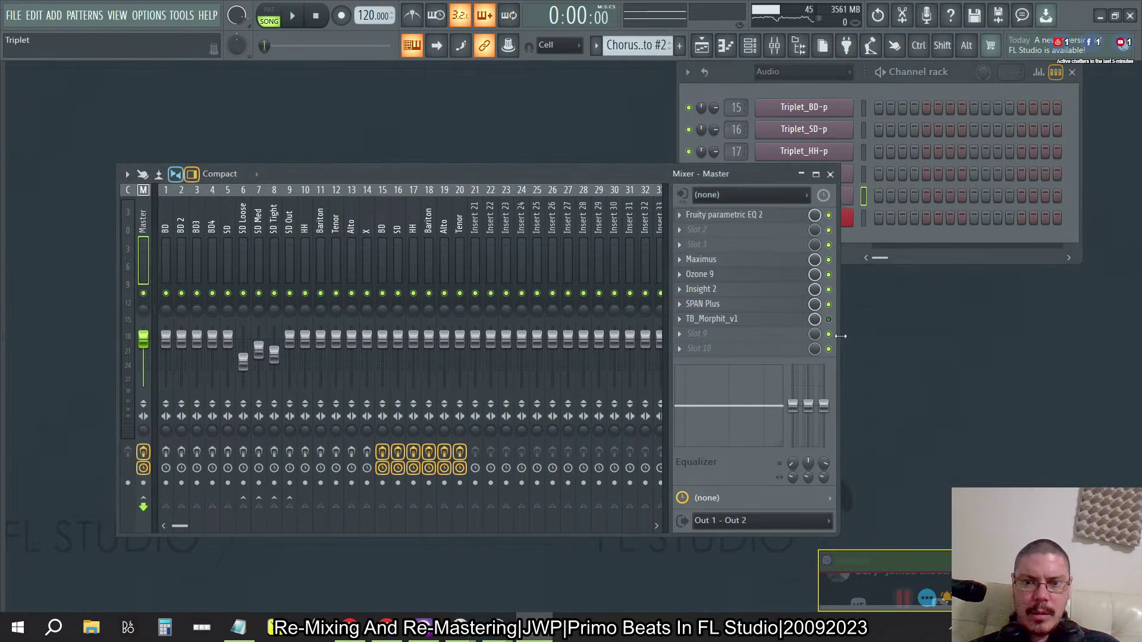
left_click(13, 15)
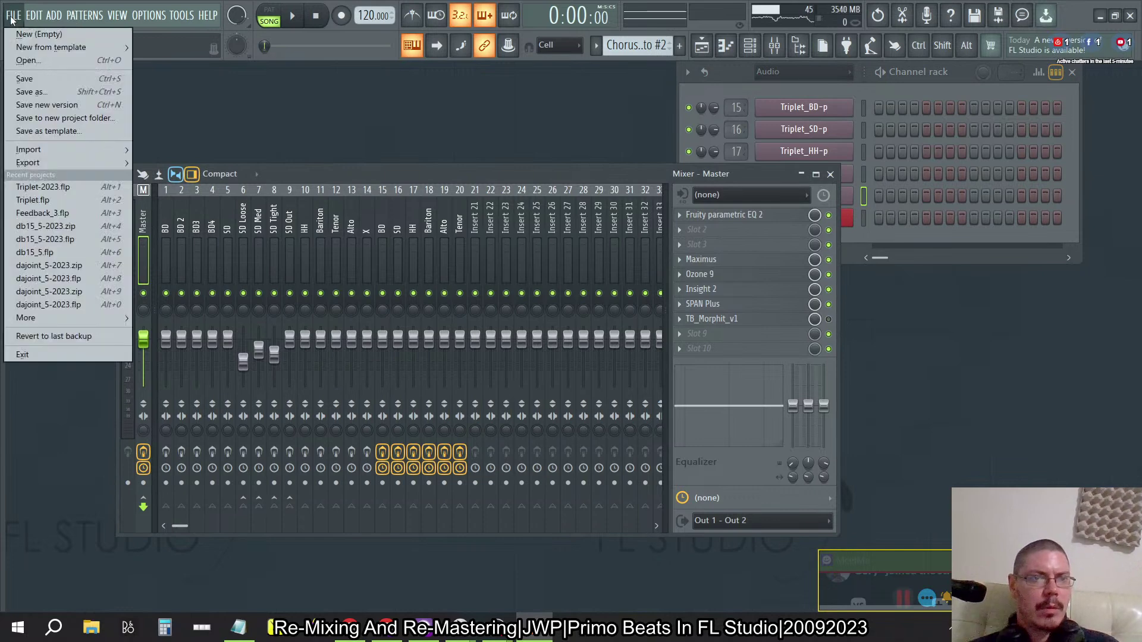
mouse_move(60, 161)
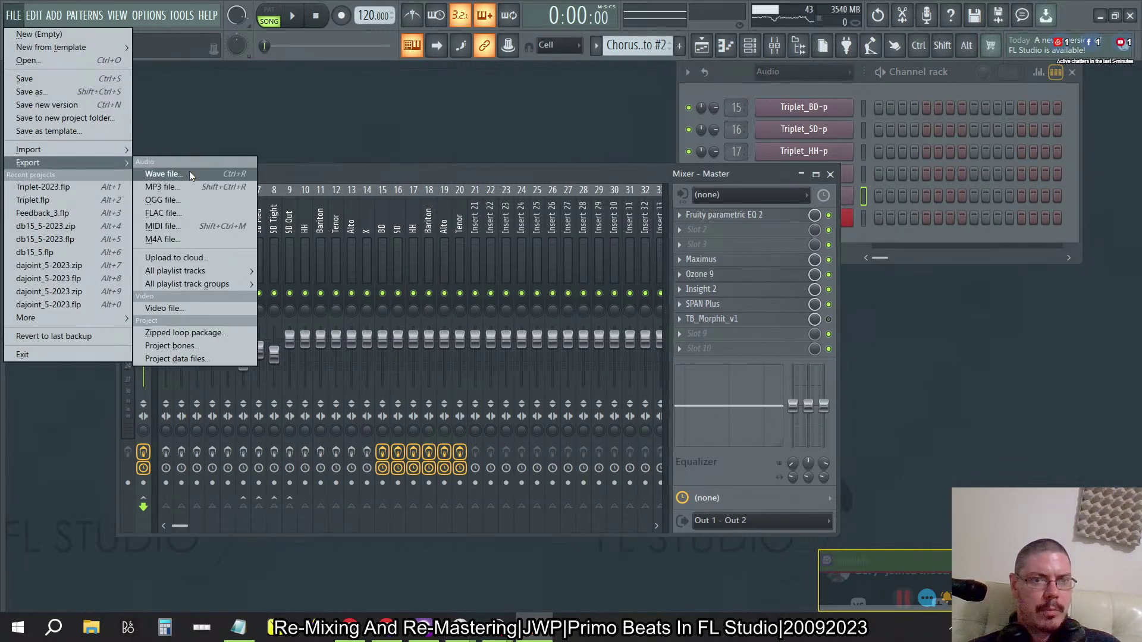
left_click(178, 173)
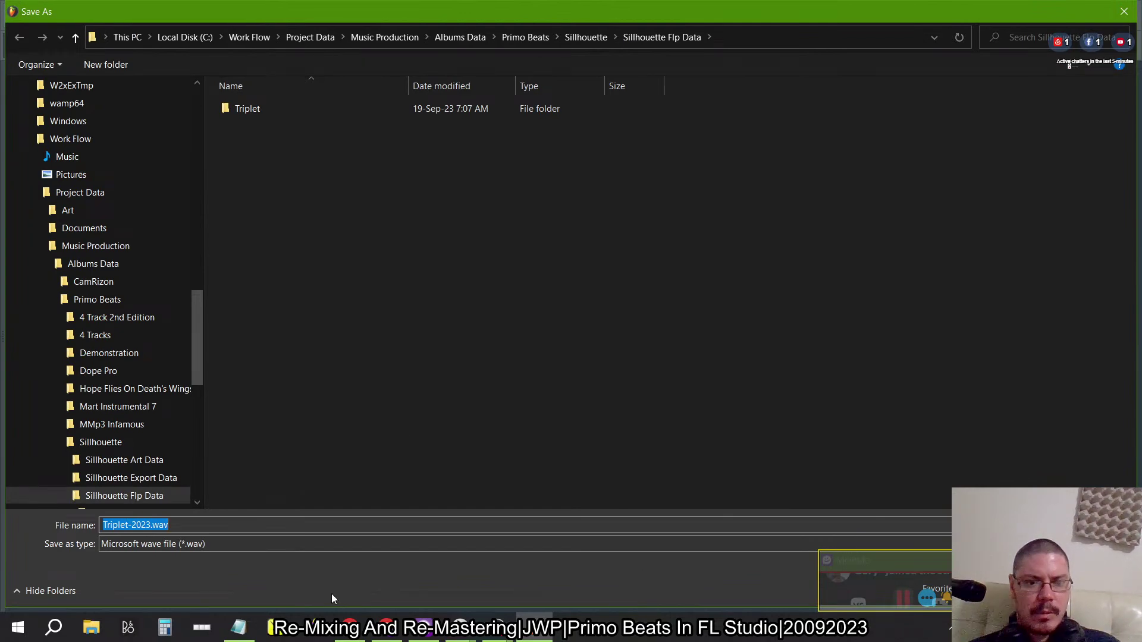
Name the exported file Triplet-2023-E.wav and start rendering the full song.
left_click(149, 524)
type("-E")
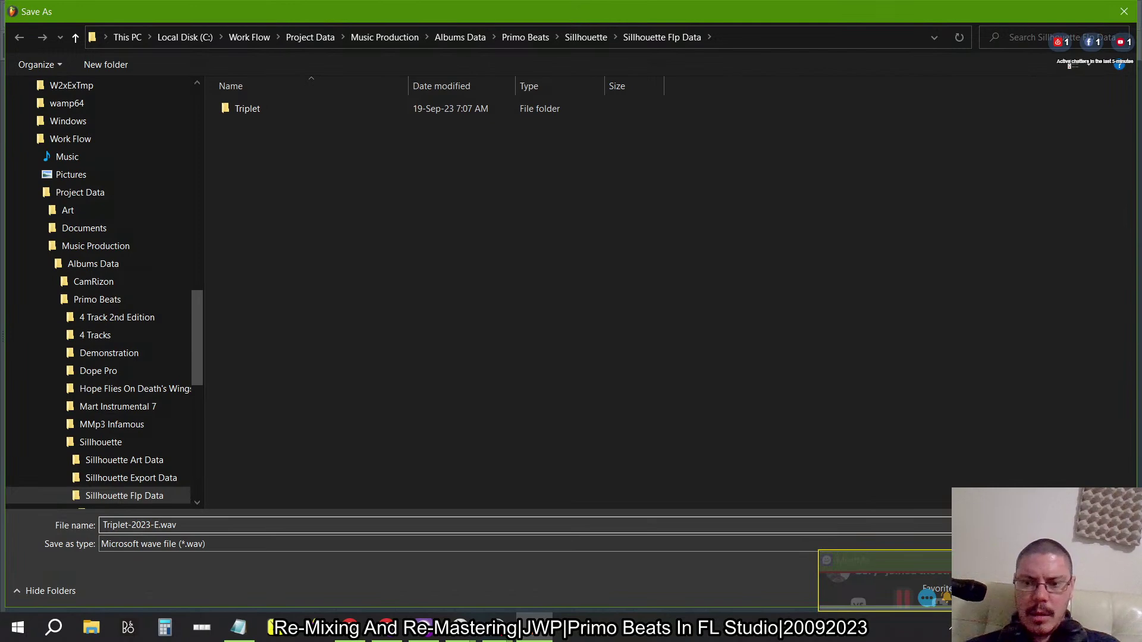
key("Return")
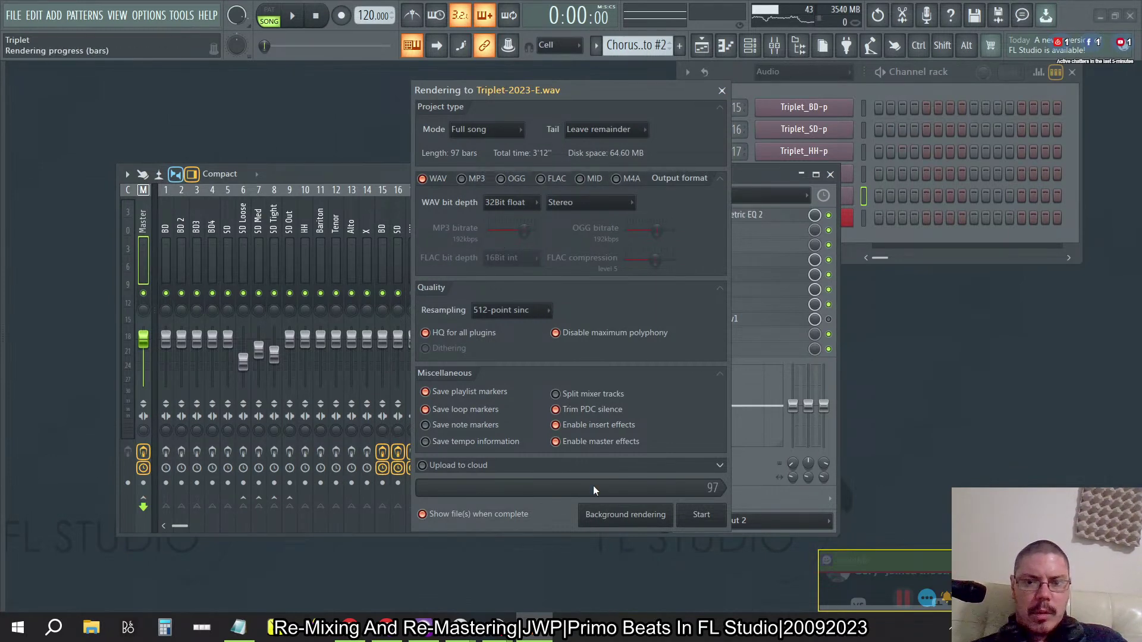
left_click(697, 518)
Switch to Firefox and search the web for "flstudio".
left_click(314, 628)
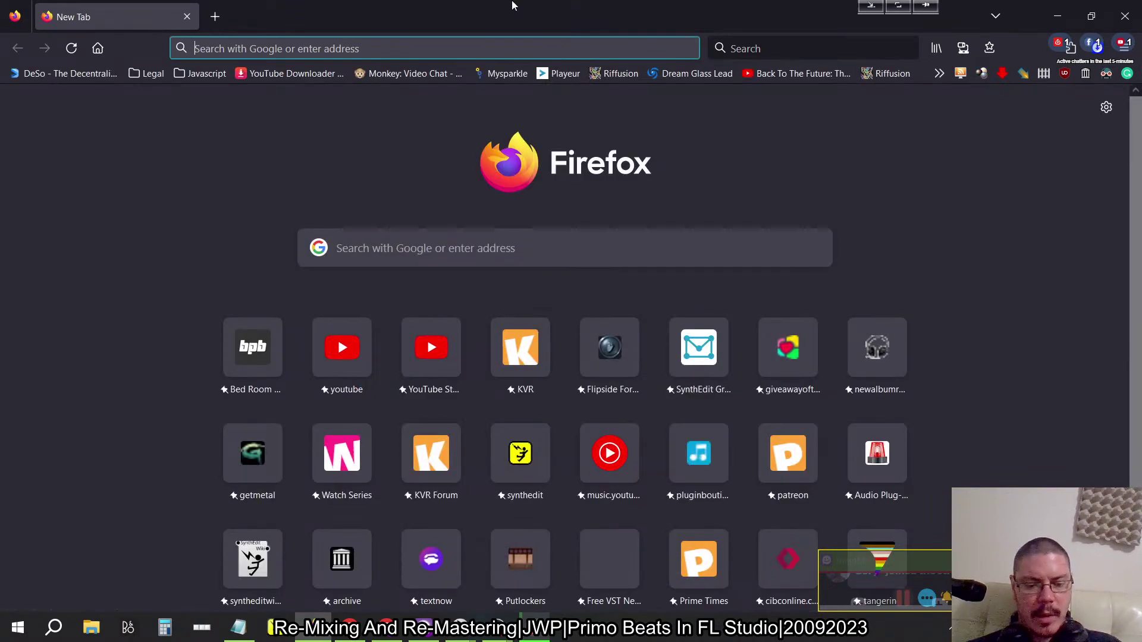
type("flstudio")
key("Return")
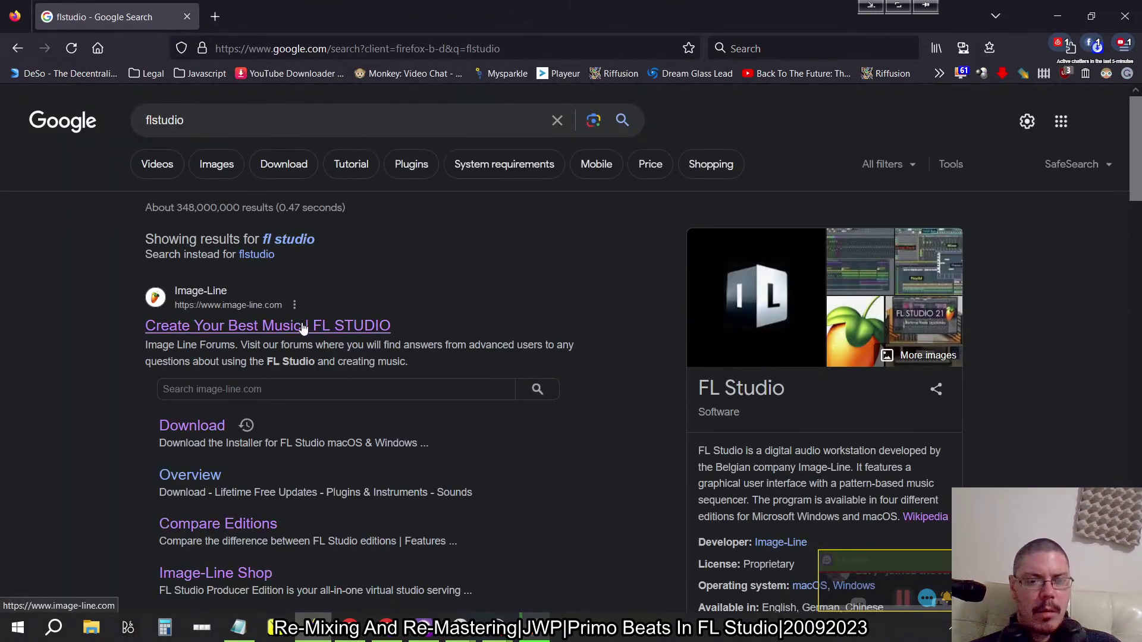
scroll(303, 327, "down", 5)
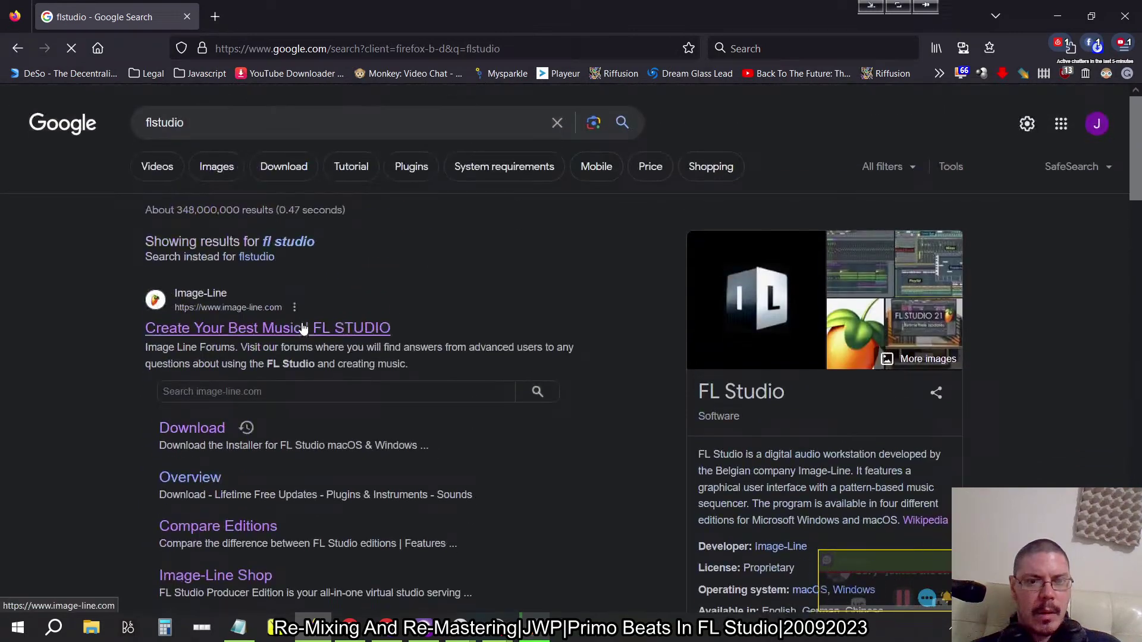
scroll(296, 306, "down", 2)
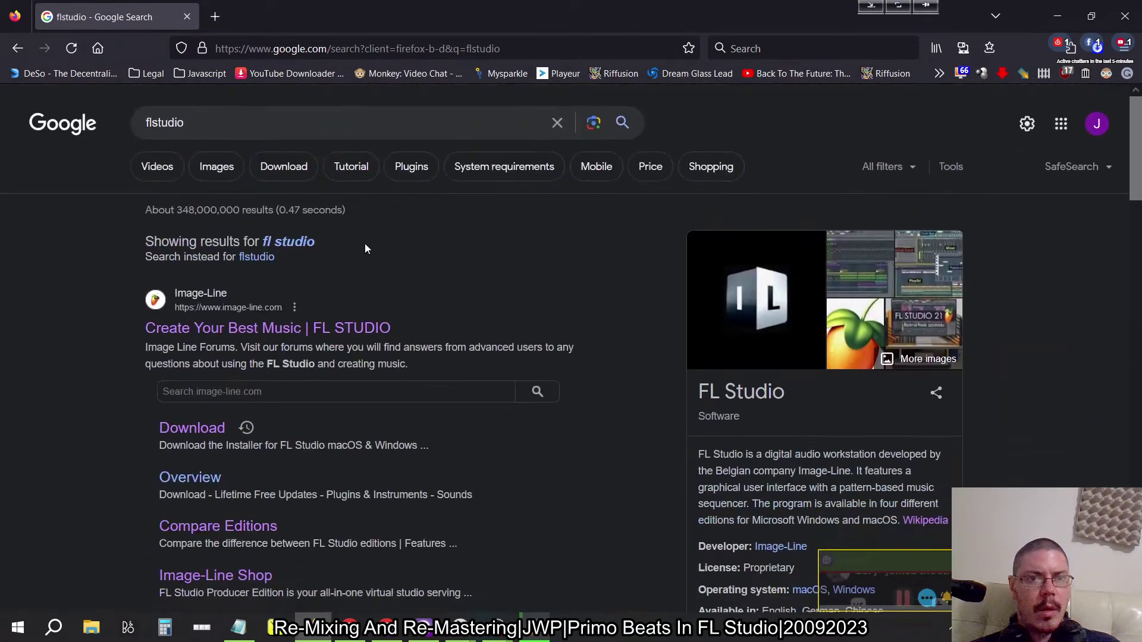
left_click(325, 130)
type("f")
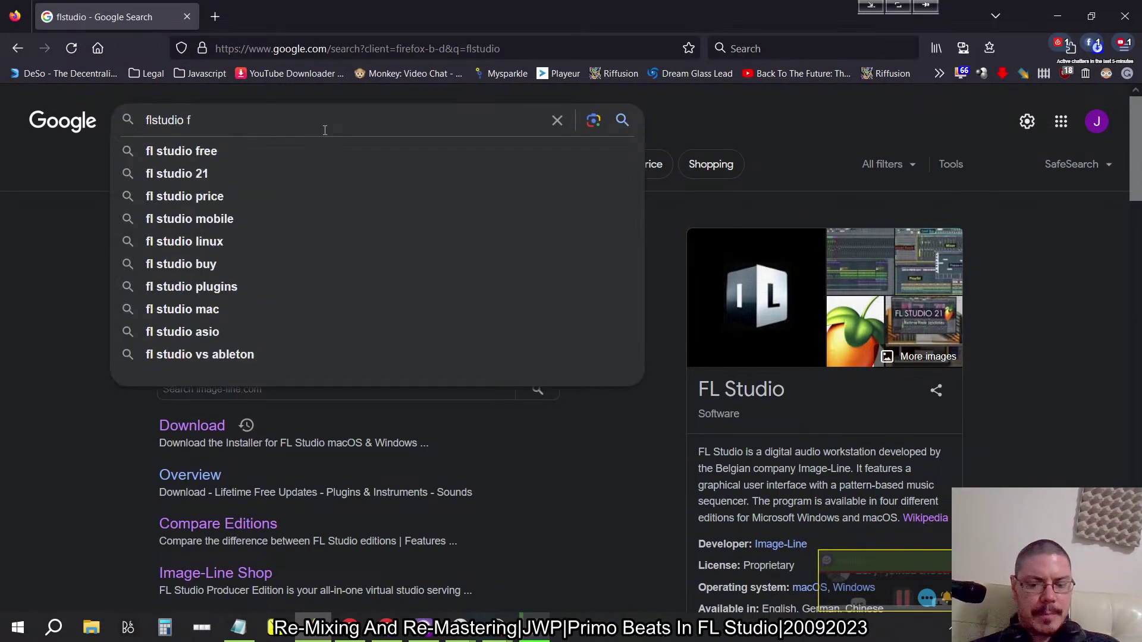
Go to forum.image-line.com in a new tab and open the "FL Studio 21.2 Beta 2 with FL Cloud" thread in the Looptalk forum.
left_click(227, 20)
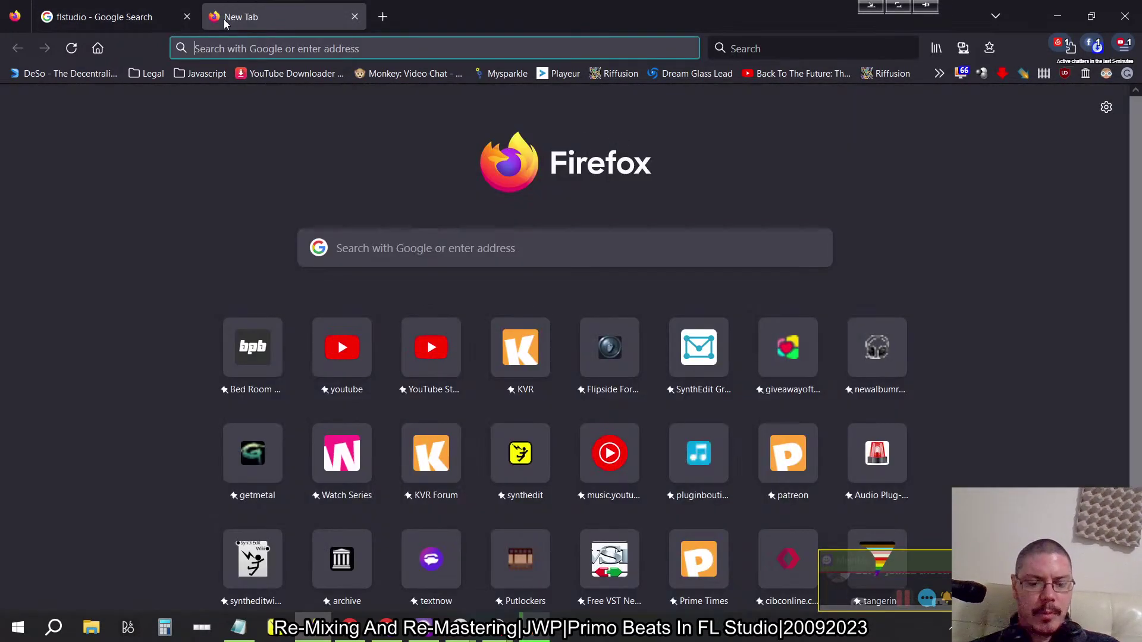
type("forum.image-line.com")
key("Return")
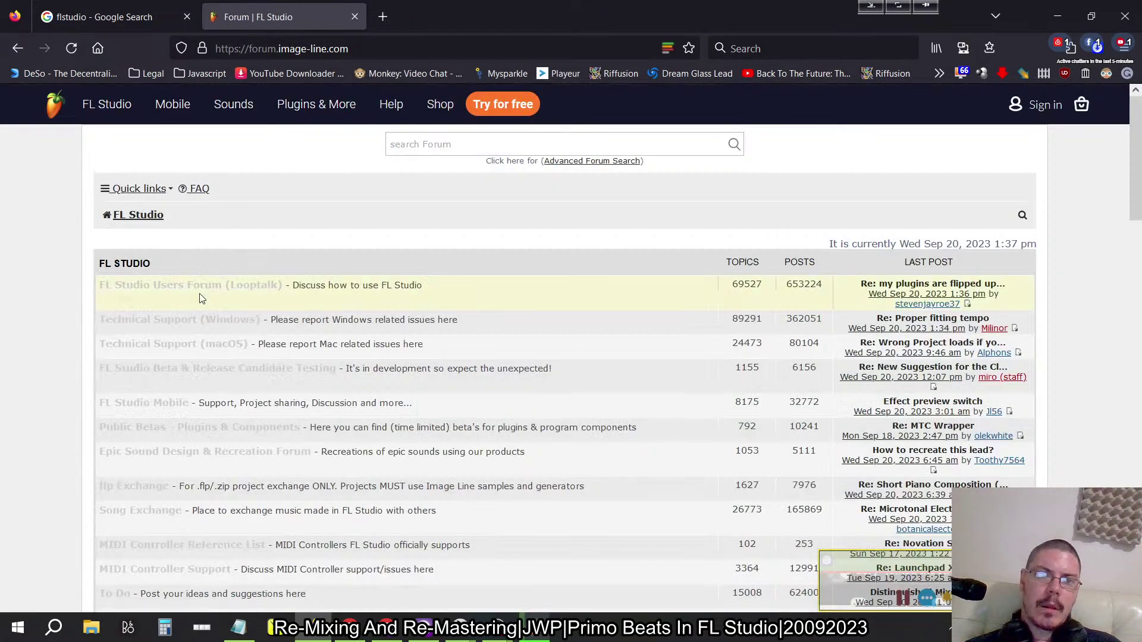
left_click(208, 287)
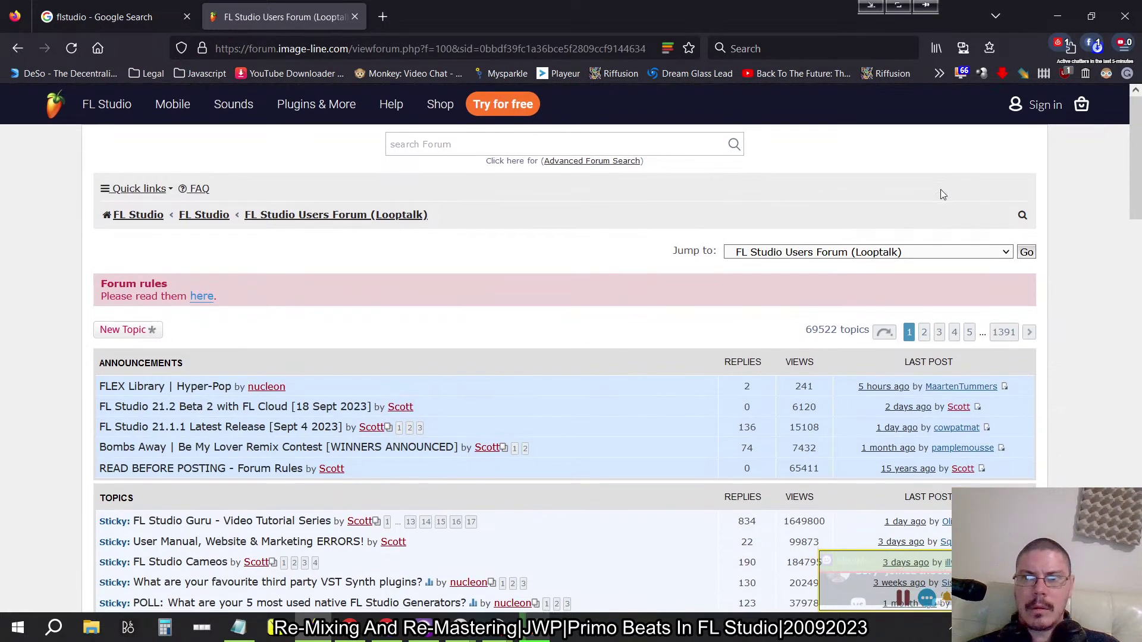
scroll(615, 326, "down", 3)
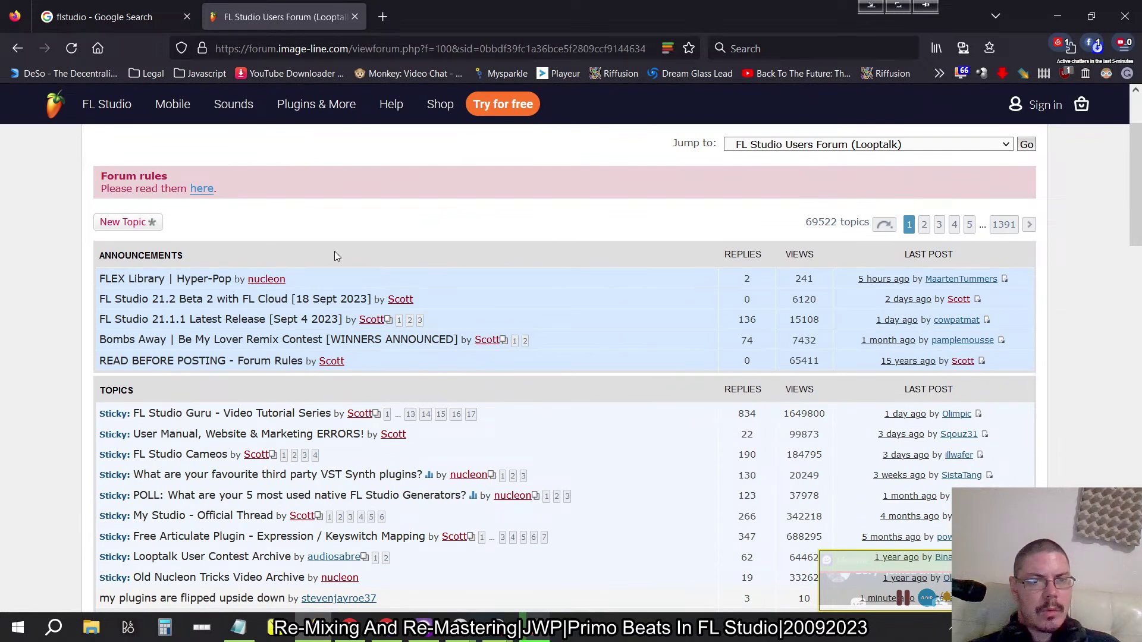
left_click(238, 300)
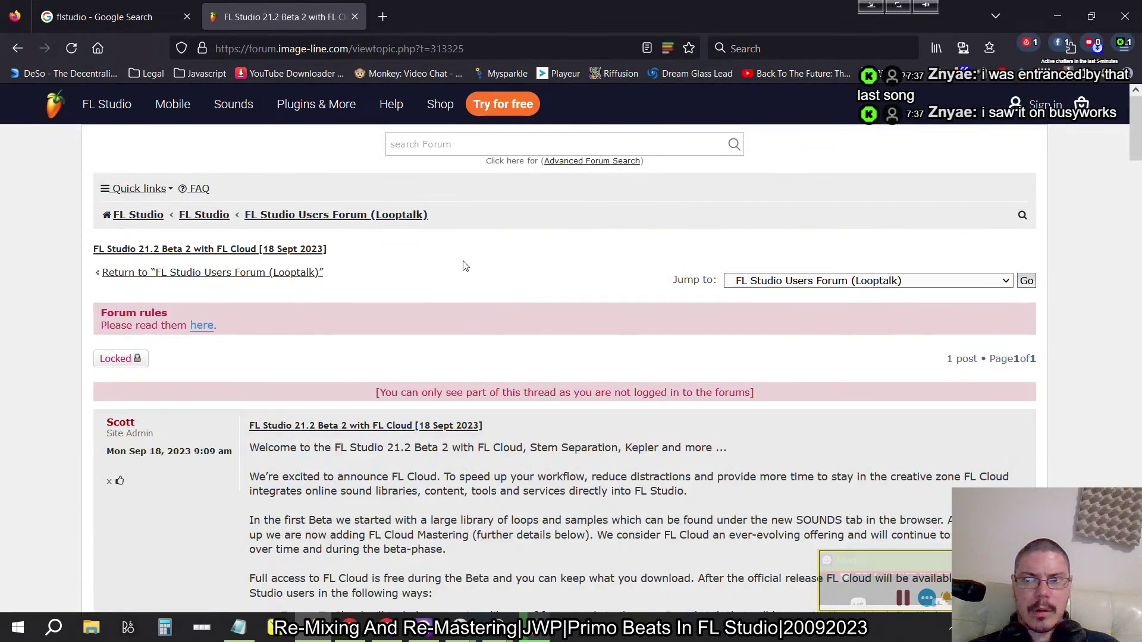
Read the 21.2 Beta 2 announcement from the FL Cloud introduction down to the key new features.
scroll(466, 266, "down", 3)
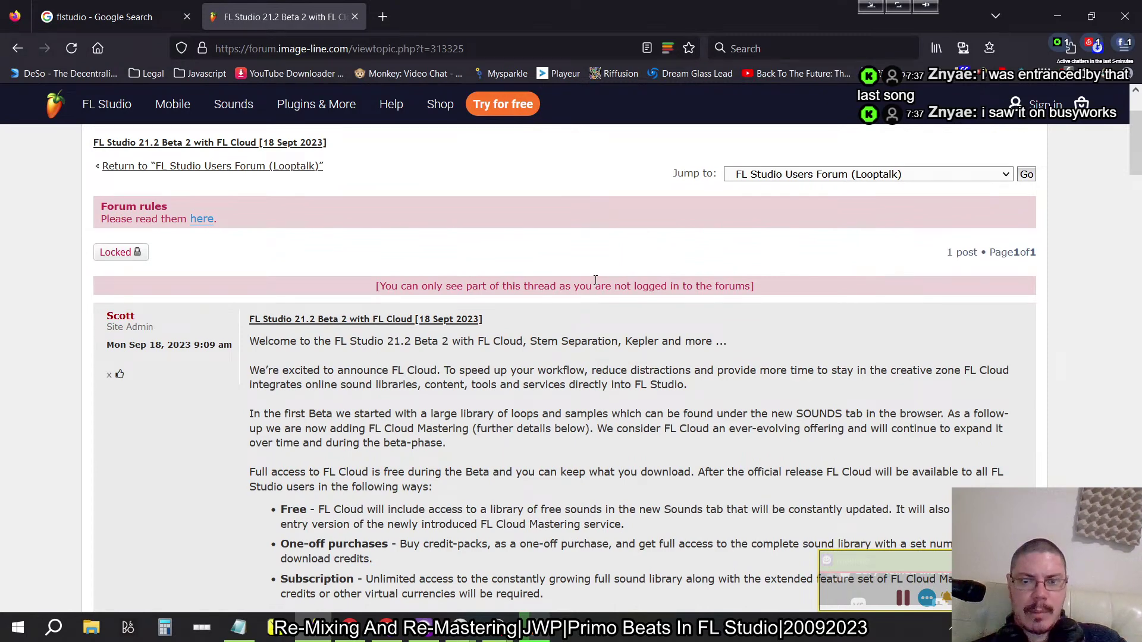
scroll(595, 279, "down", 3)
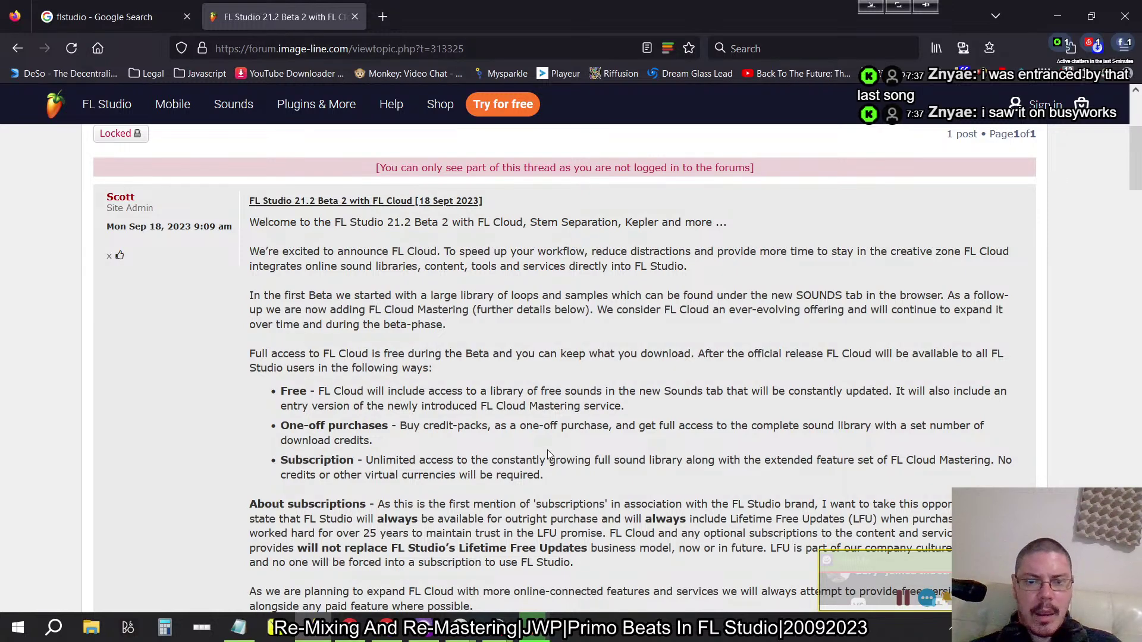
scroll(547, 449, "down", 2)
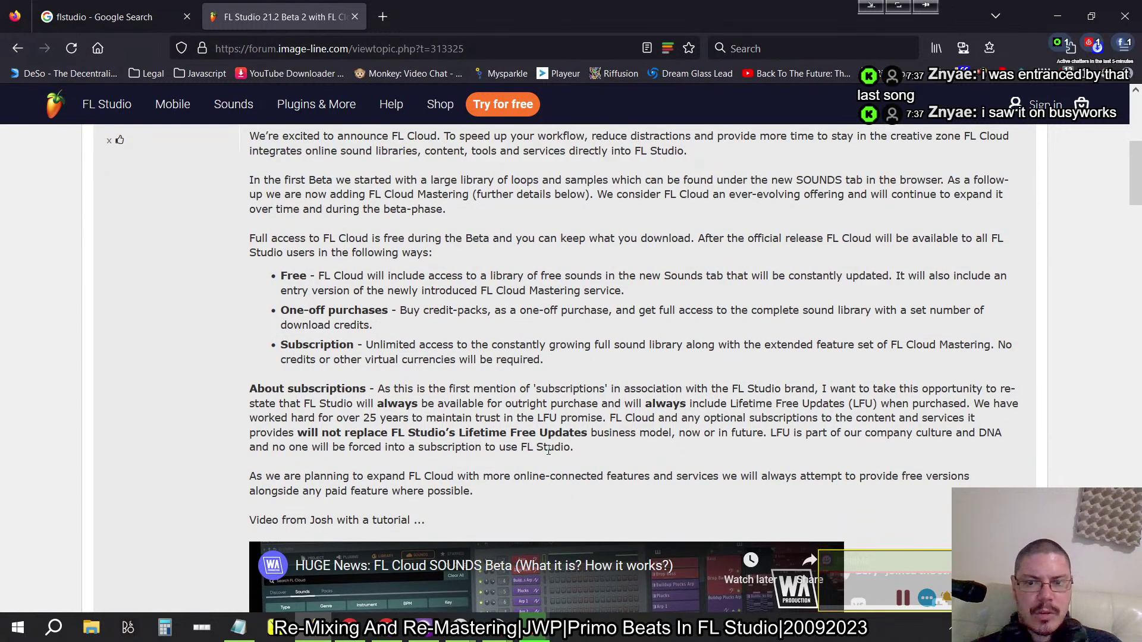
scroll(548, 450, "down", 2)
scroll(548, 450, "down", 3)
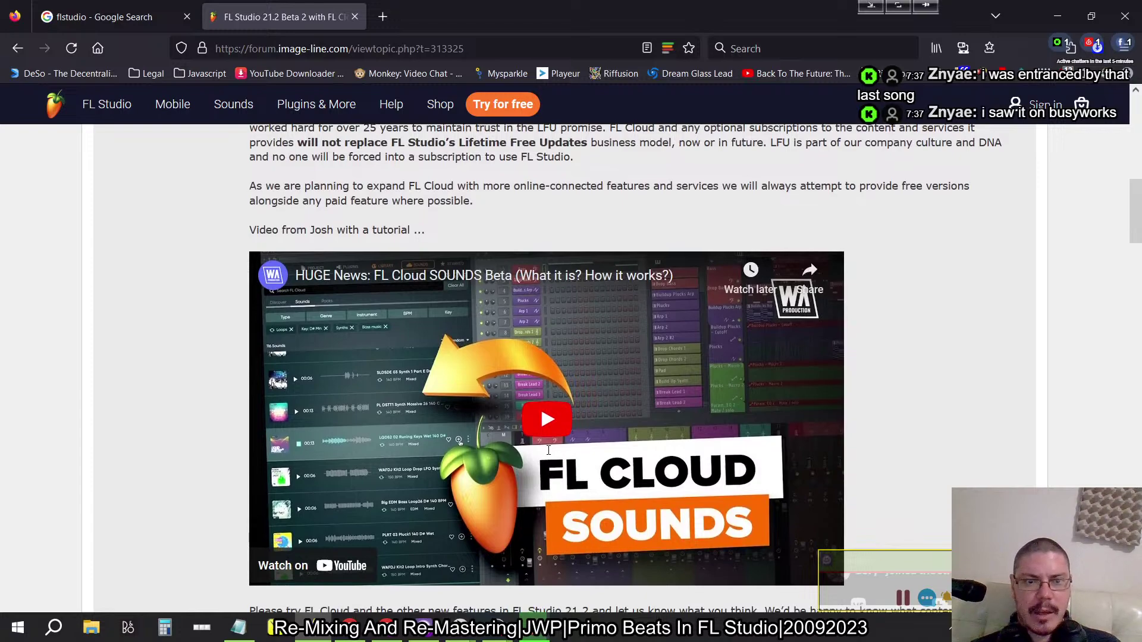
scroll(548, 450, "down", 5)
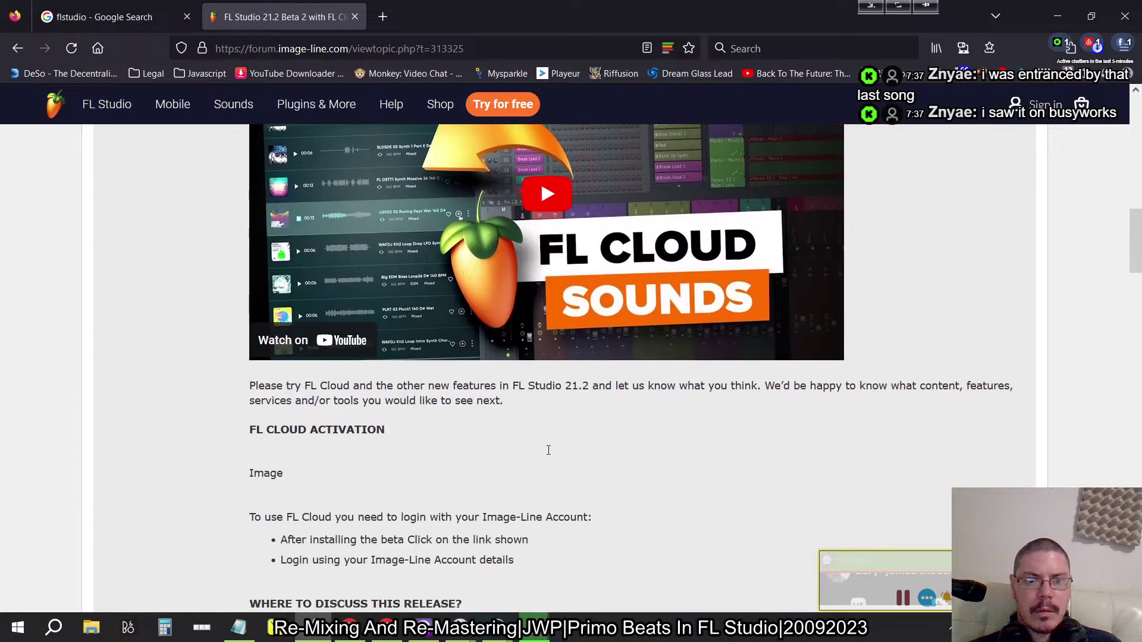
scroll(550, 455, "down", 2)
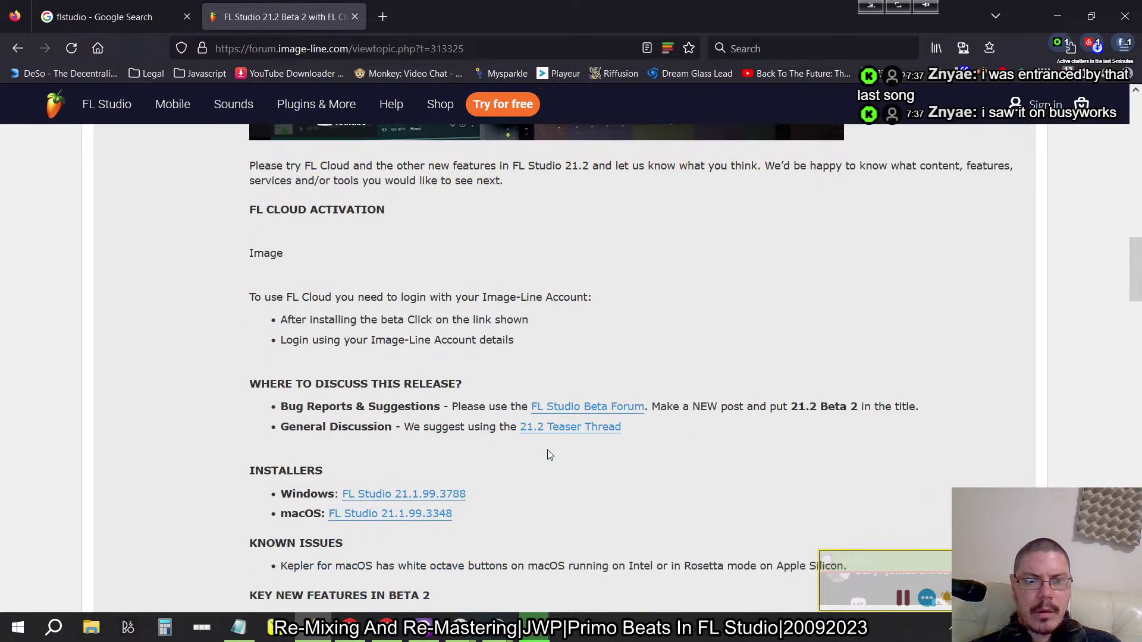
scroll(550, 455, "down", 4)
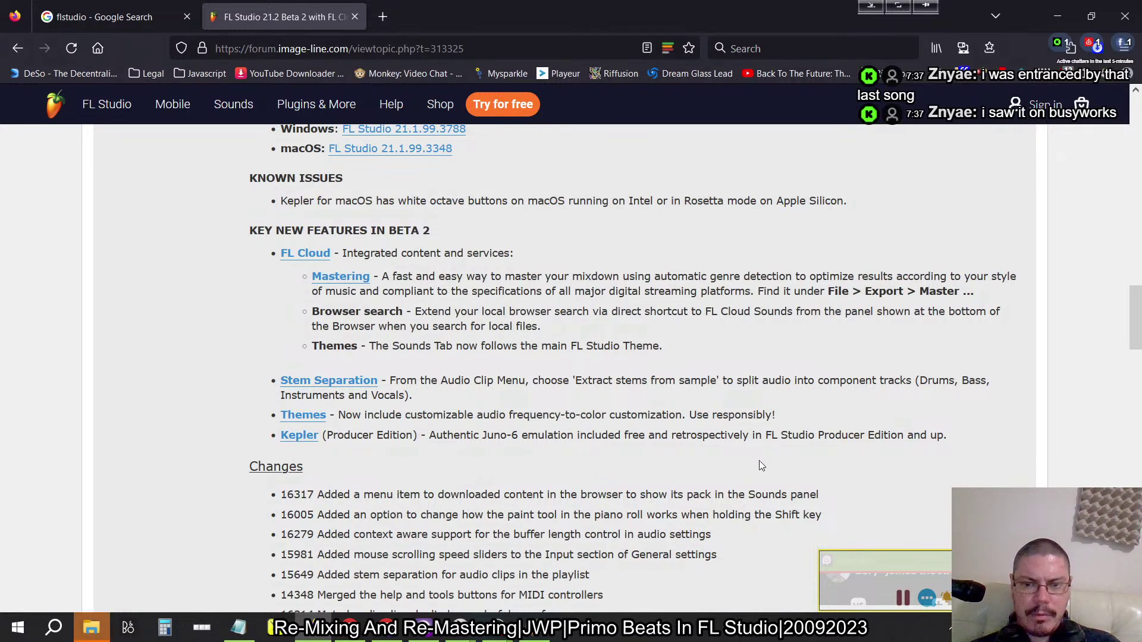
Open the Kepler link in a new background tab and review the thread's key features and installers sections.
middle_click(299, 436)
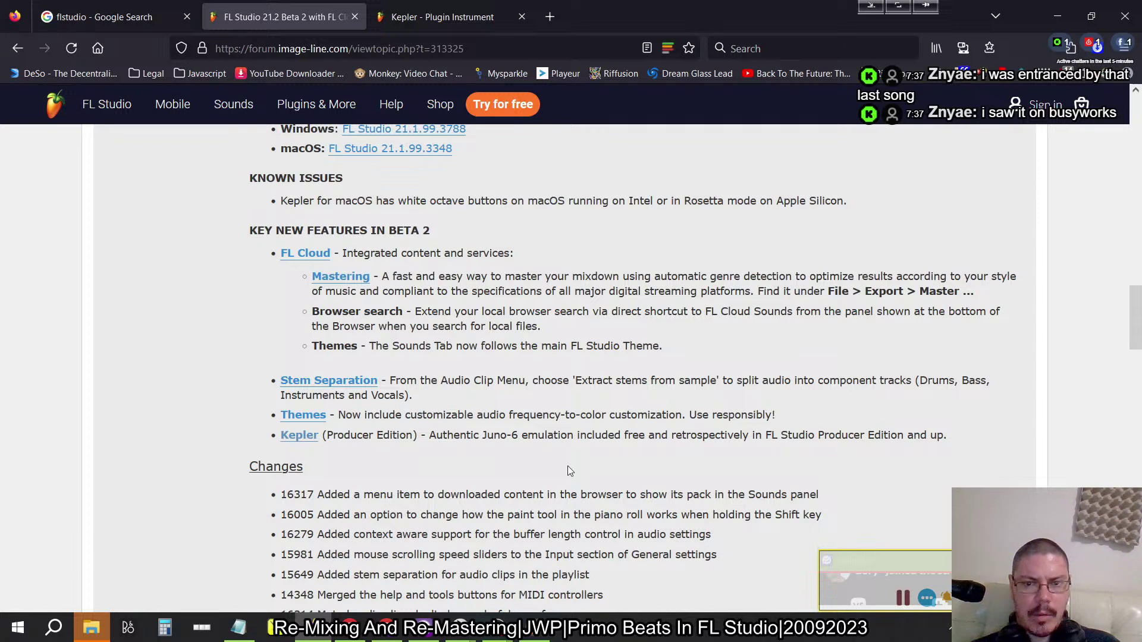
scroll(568, 470, "up", 1)
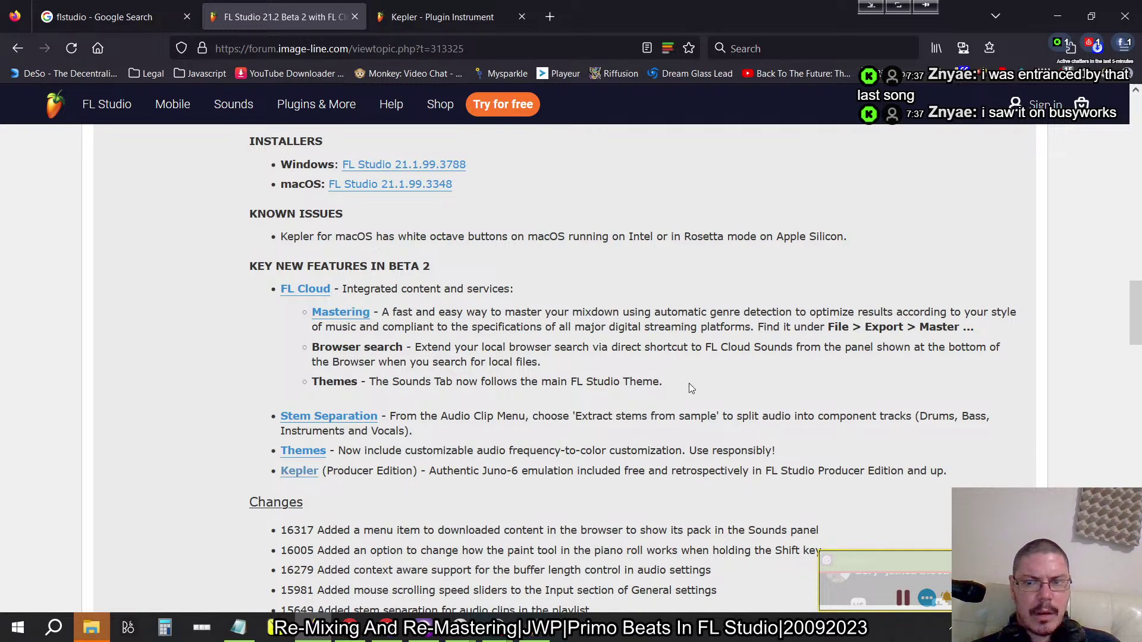
scroll(690, 387, "down", 4)
scroll(691, 388, "up", 3)
scroll(689, 388, "up", 2)
scroll(689, 389, "up", 2)
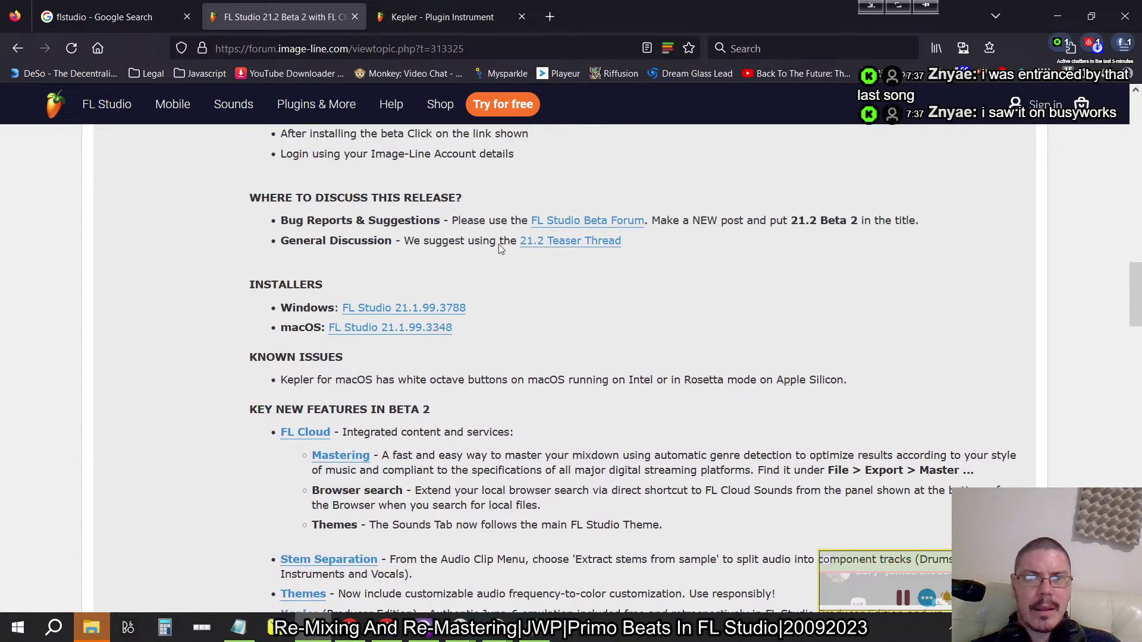
Read through the Kepler manual page, from its controls down to the plugin credits.
left_click(437, 23)
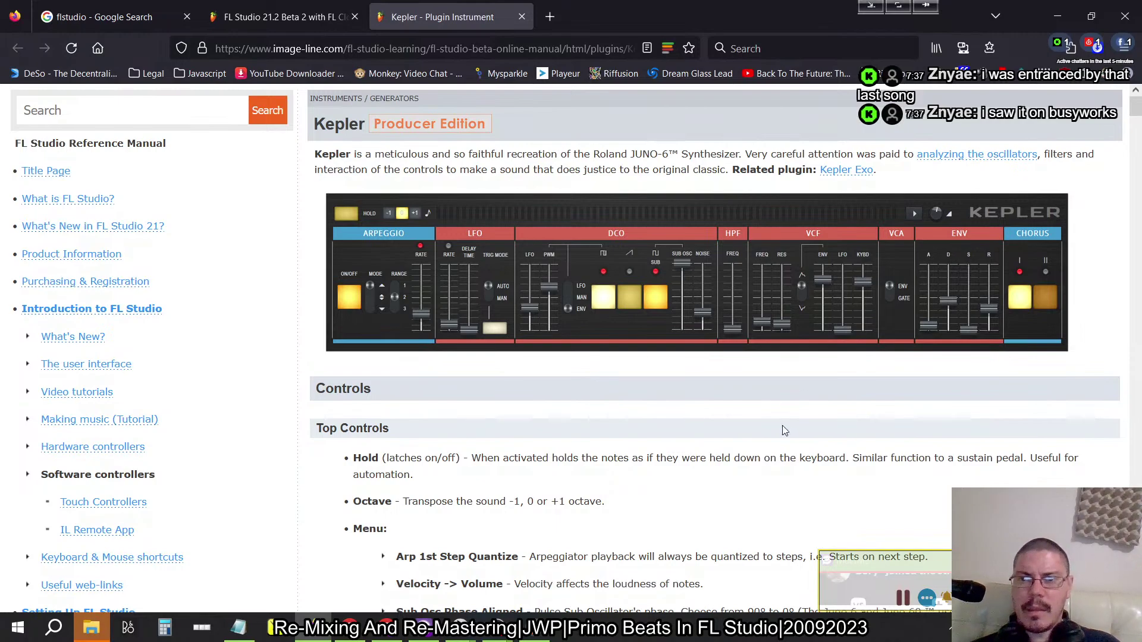
scroll(578, 445, "down", 20)
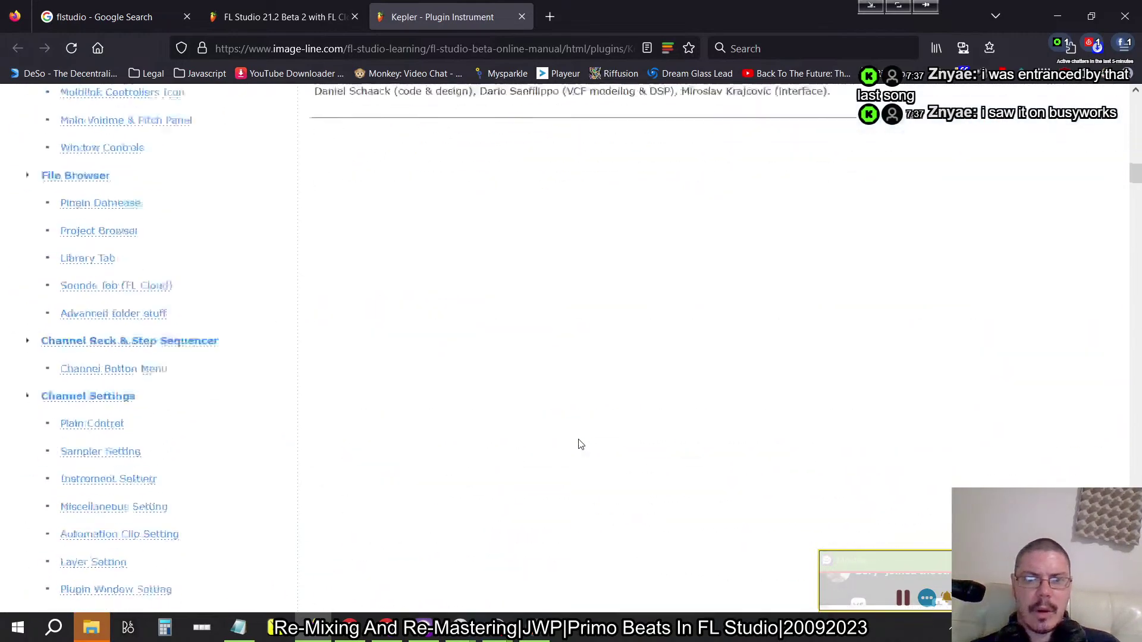
scroll(580, 445, "up", 5)
scroll(581, 445, "down", 1)
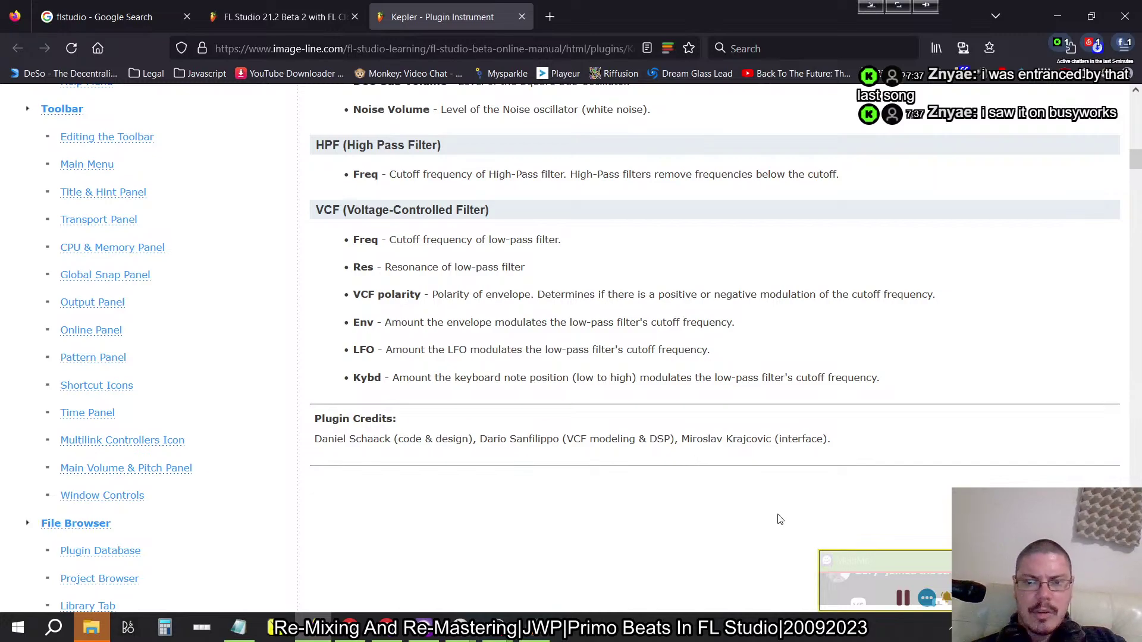
scroll(780, 519, "up", 15)
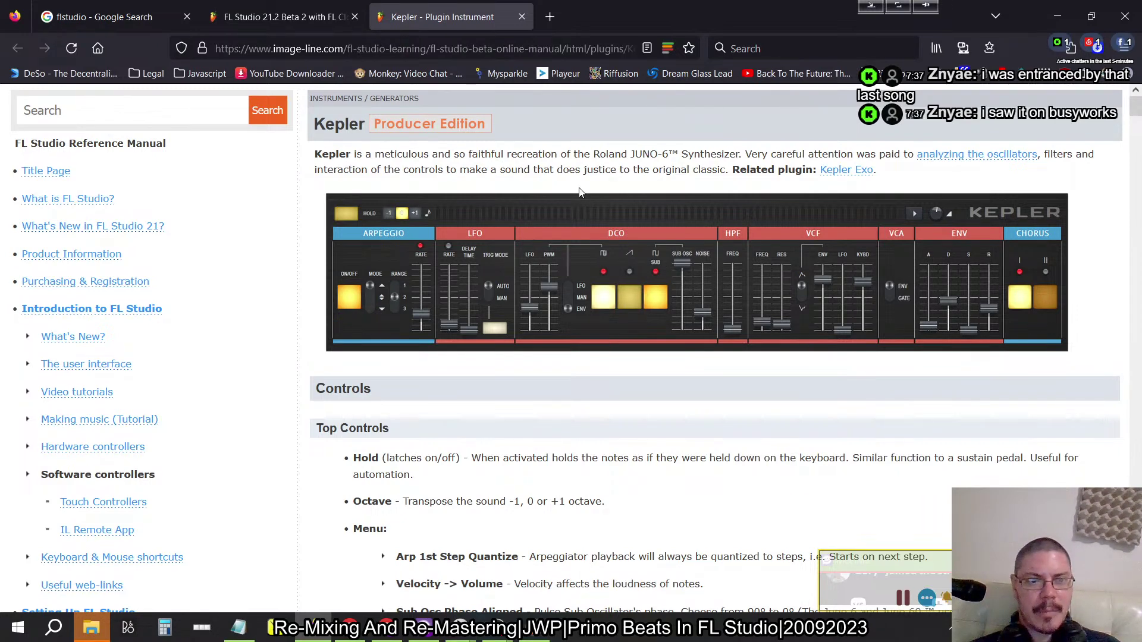
Search the FL Studio reference manual for "reverb".
left_click(173, 116)
type("reverb")
key("Return")
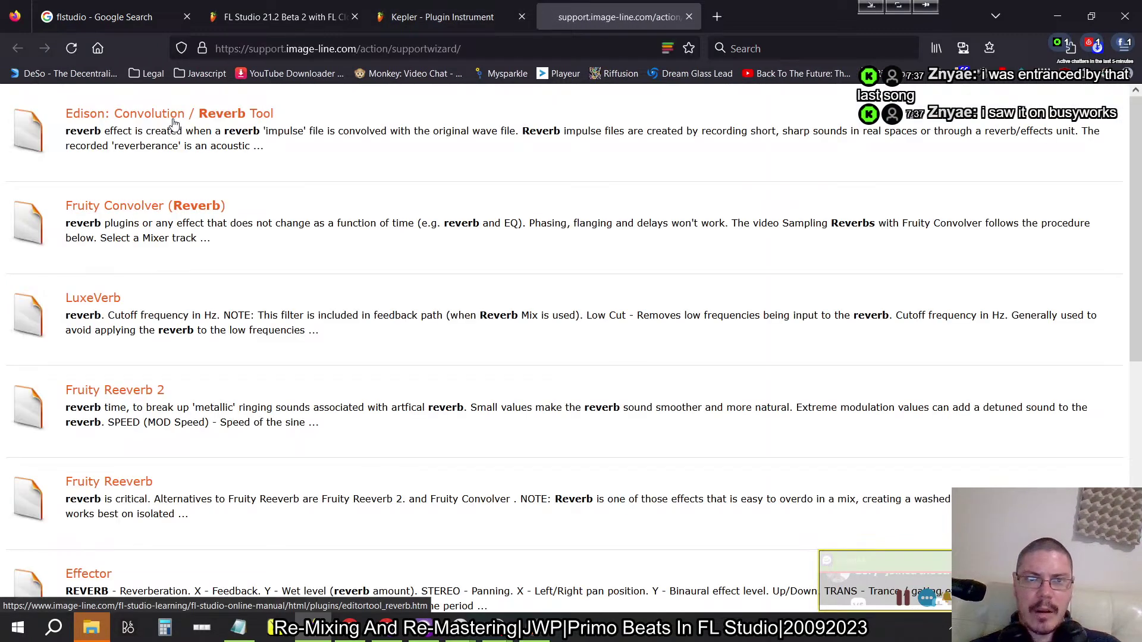
Open the Edison Convolution / Reverb Tool, LuxeVerb, Fruity Reeverb 2, Effector, Sytrus and Harmor results in background tabs.
middle_click(219, 118)
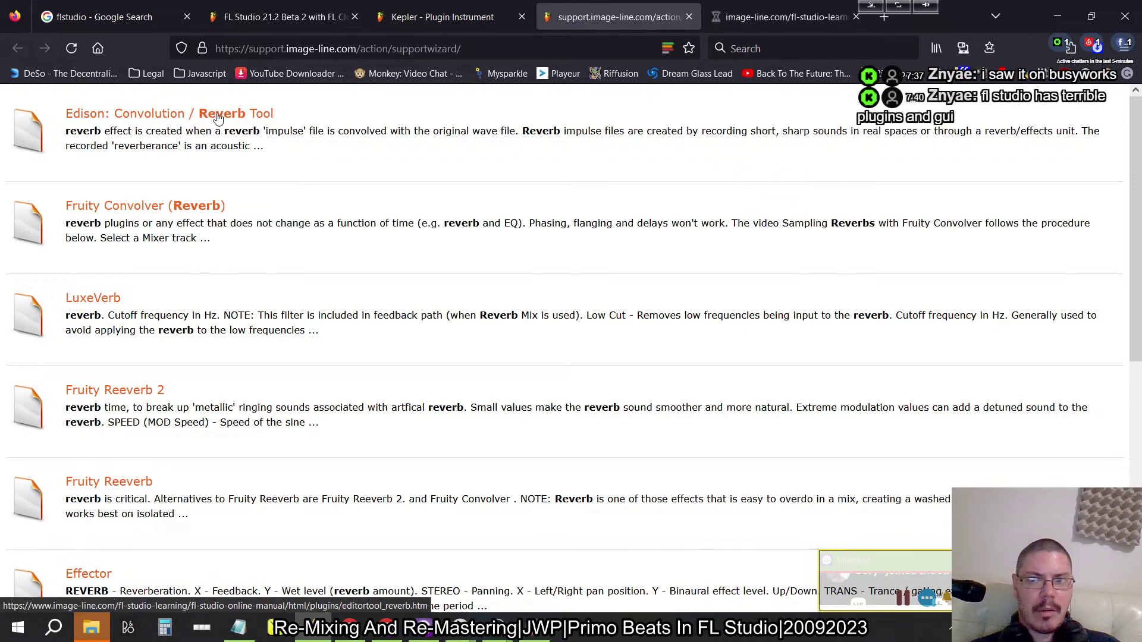
middle_click(94, 298)
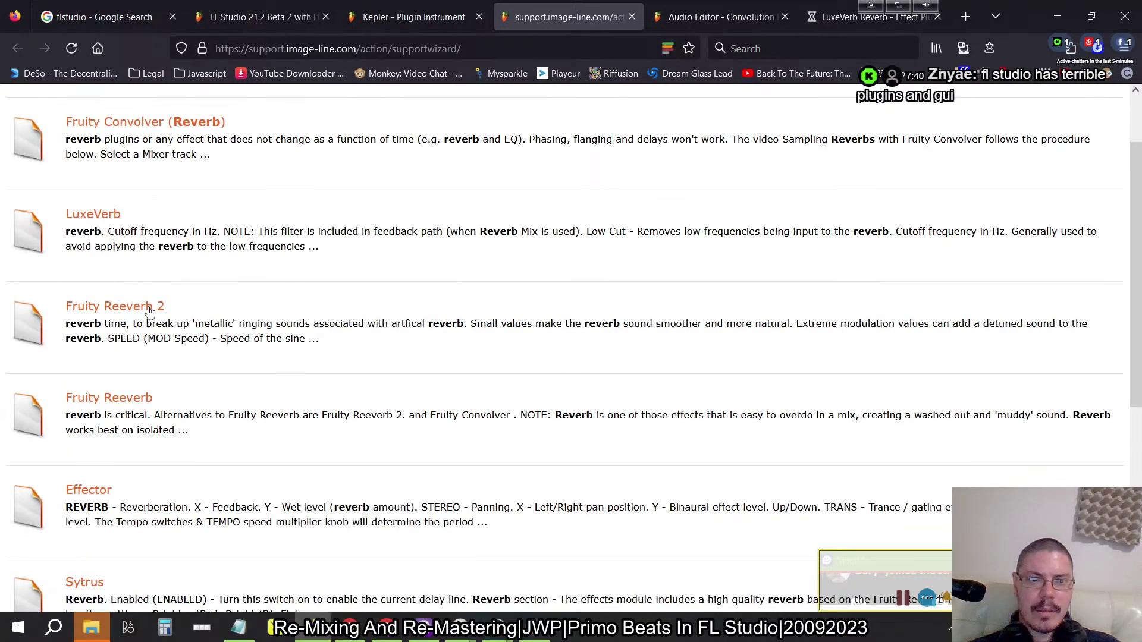
middle_click(156, 306)
scroll(130, 331, "down", 2)
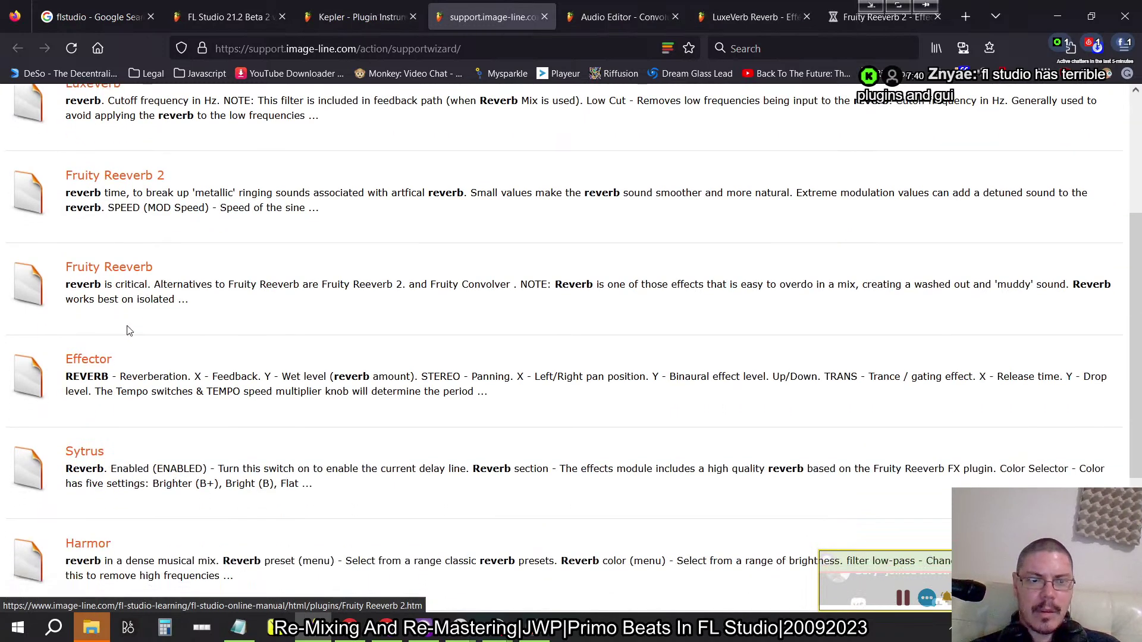
middle_click(91, 362)
scroll(89, 375, "down", 2)
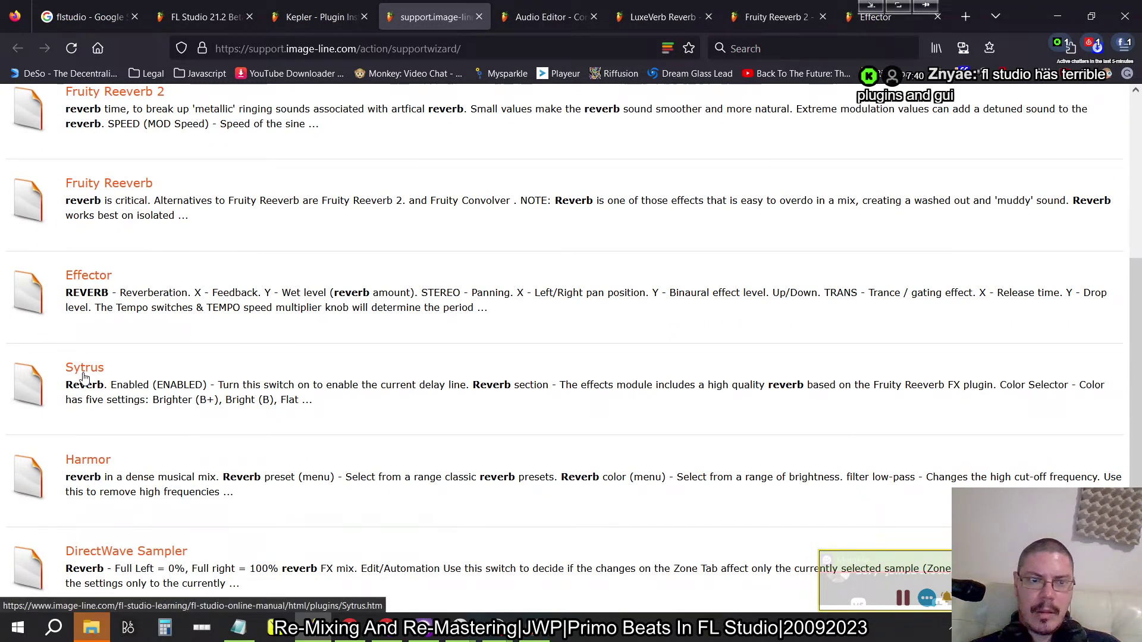
middle_click(85, 371)
middle_click(88, 464)
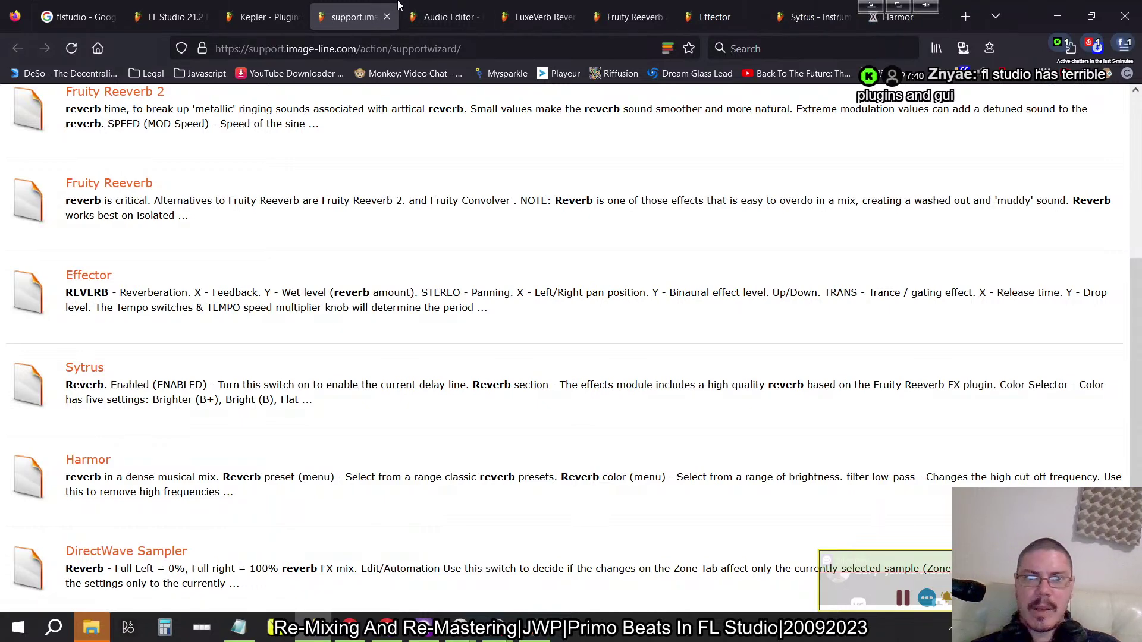
Review the opened manual pages in turn, from the Edison convolution tool and LuxeVerb through to Harmor.
left_click(445, 16)
left_click(522, 7)
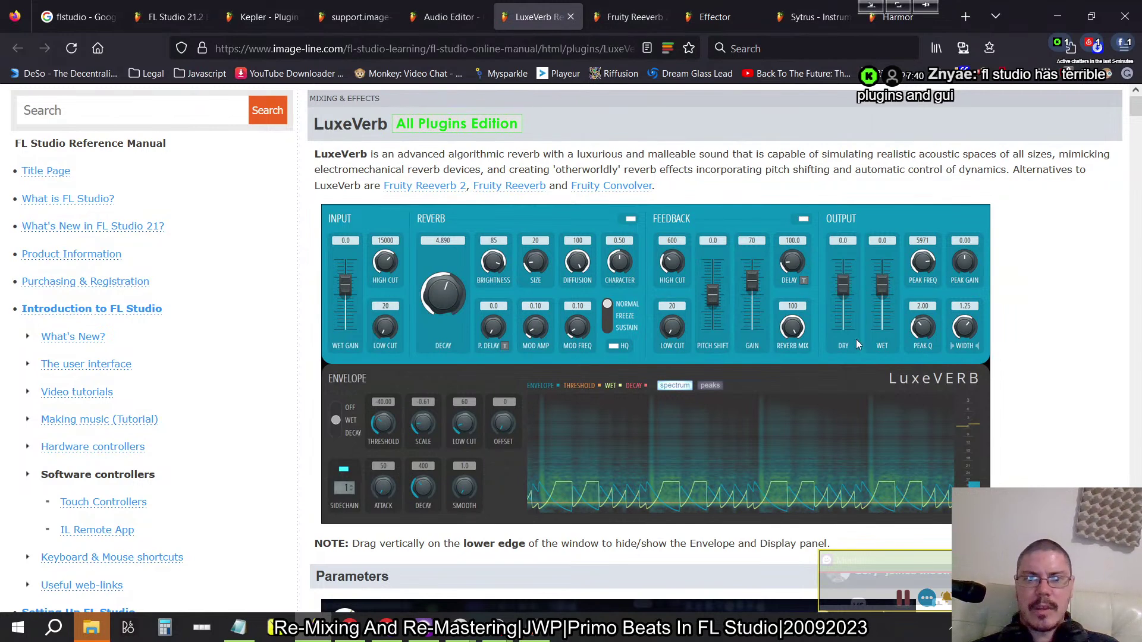
left_click(631, 17)
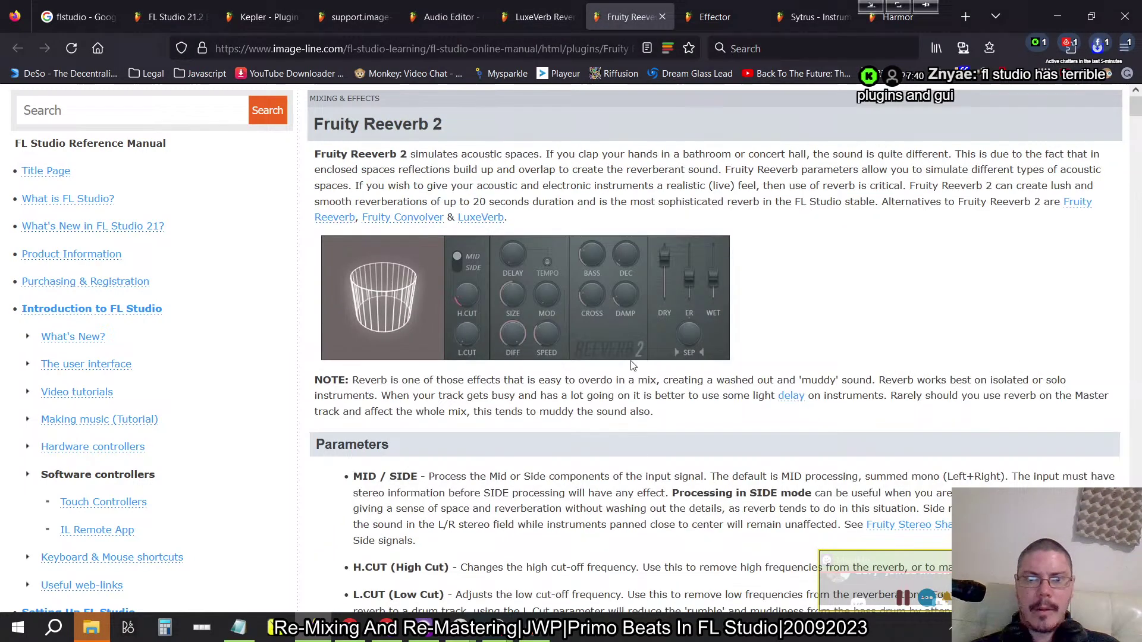
left_click(731, 6)
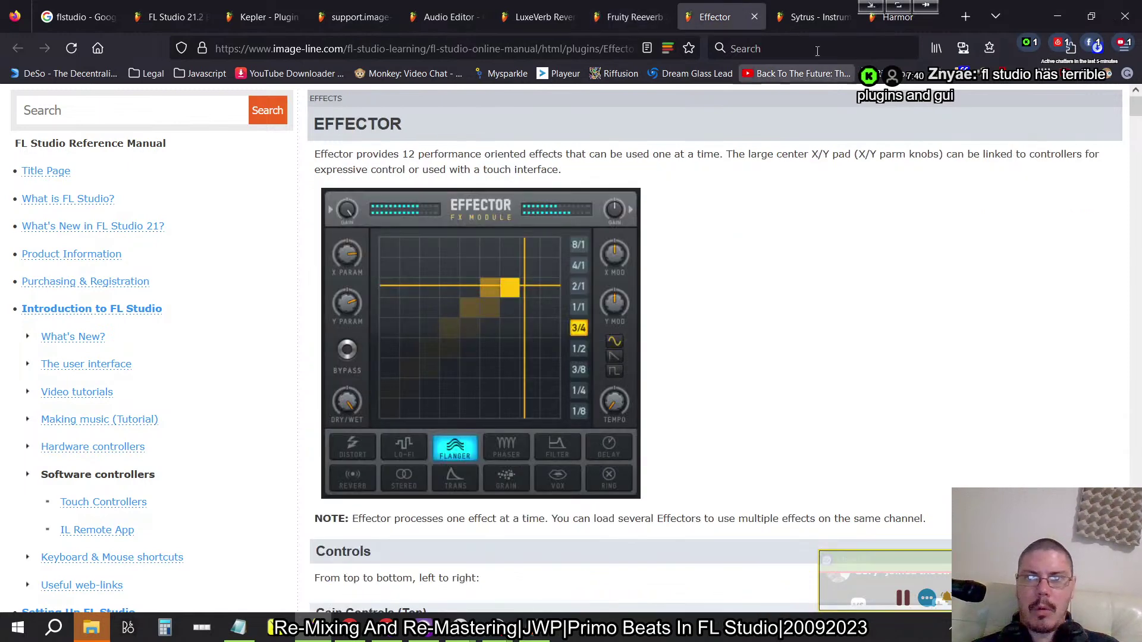
left_click(806, 18)
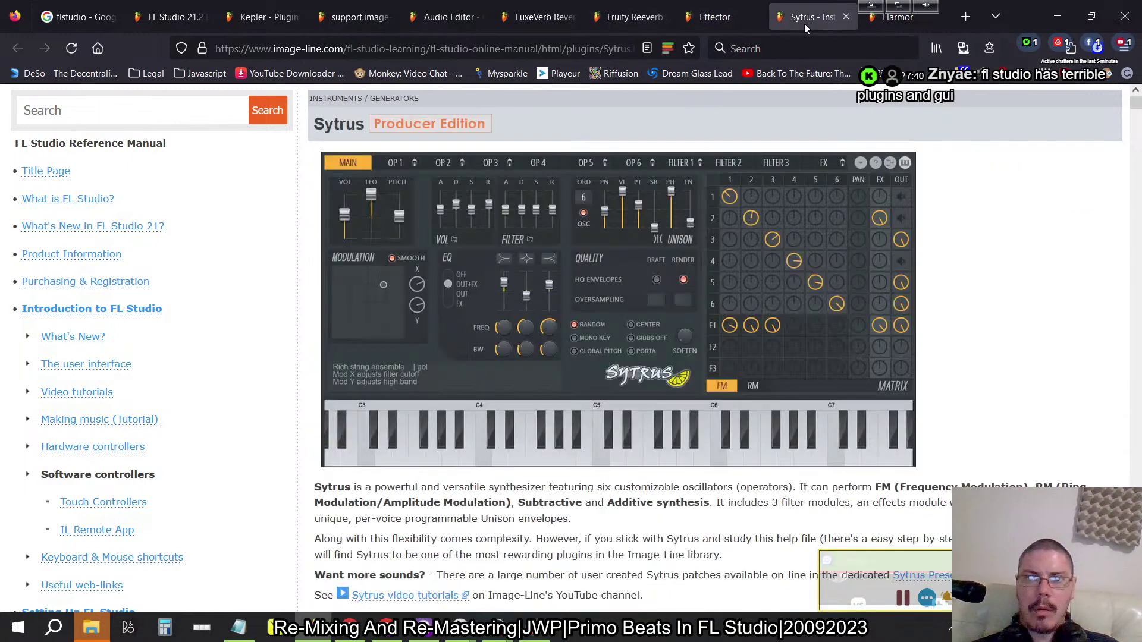
left_click(904, 21)
scroll(538, 285, "down", 3)
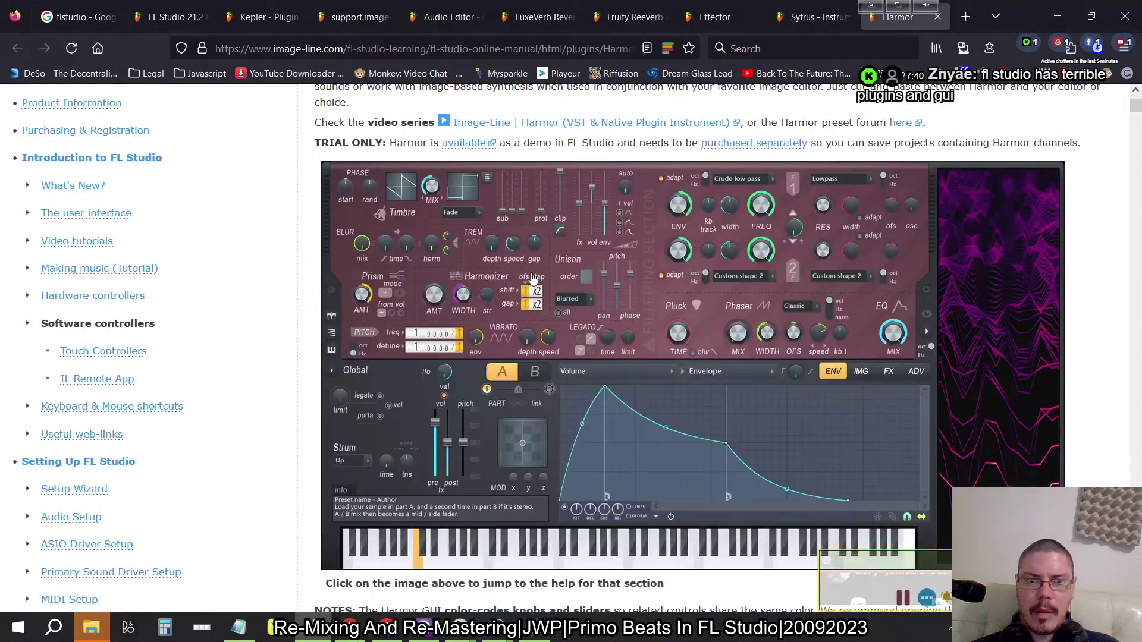
scroll(212, 298, "up", 3)
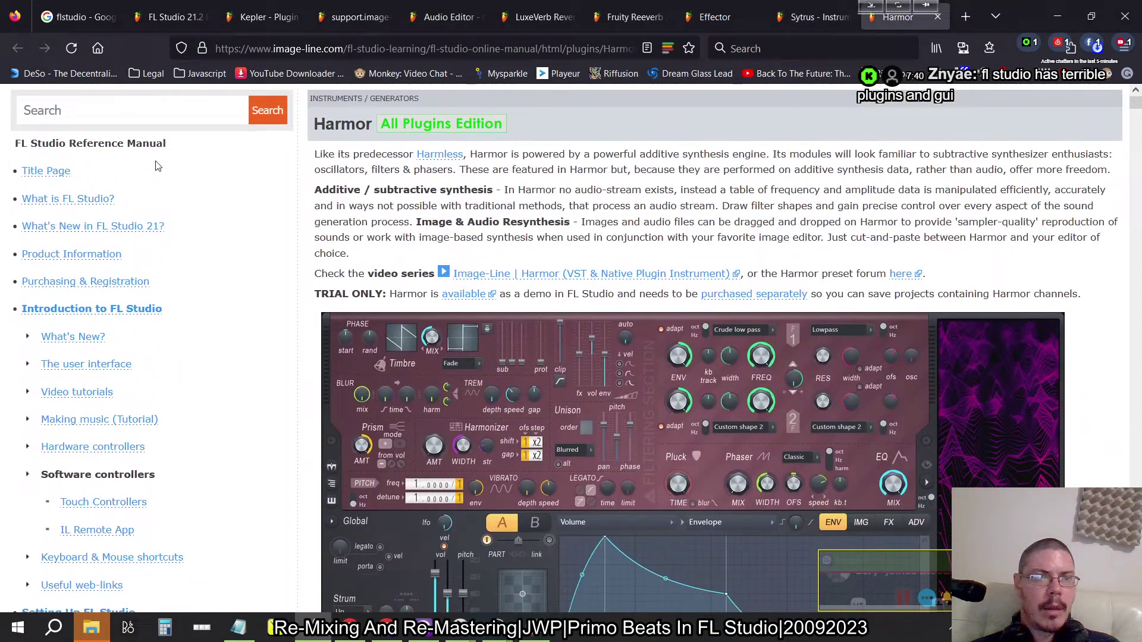
Search the reference manual for "delay" from the Harmor page and look through the results.
left_click(128, 118)
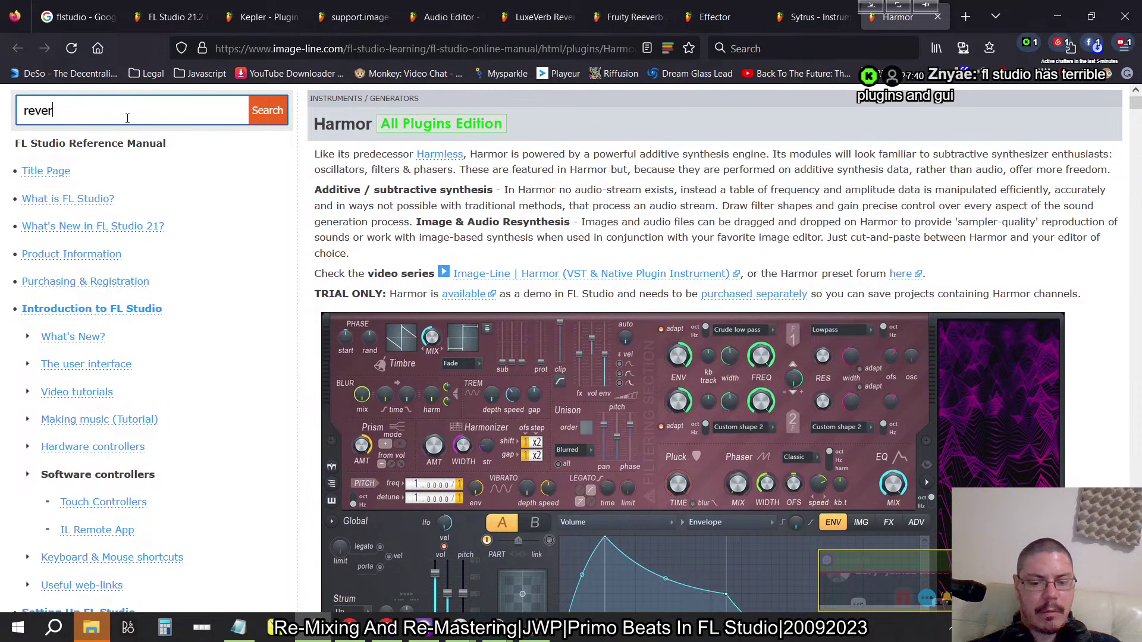
key("BackSpace")
key("BackSpace")
key("BackSpace")
key("BackSpace")
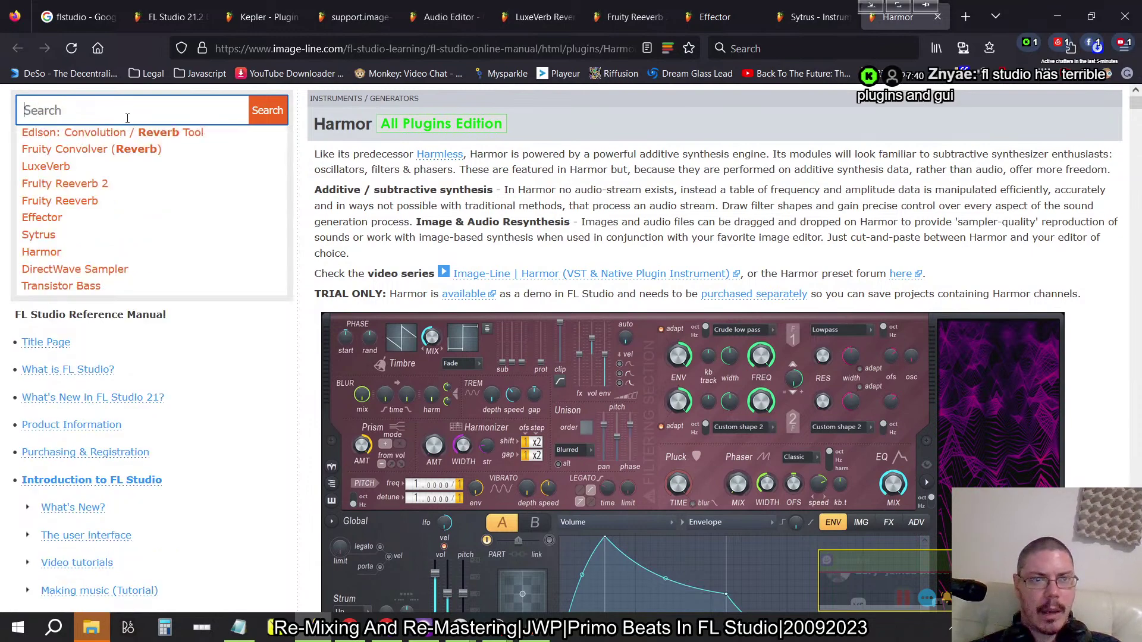
type("delay")
key("Return")
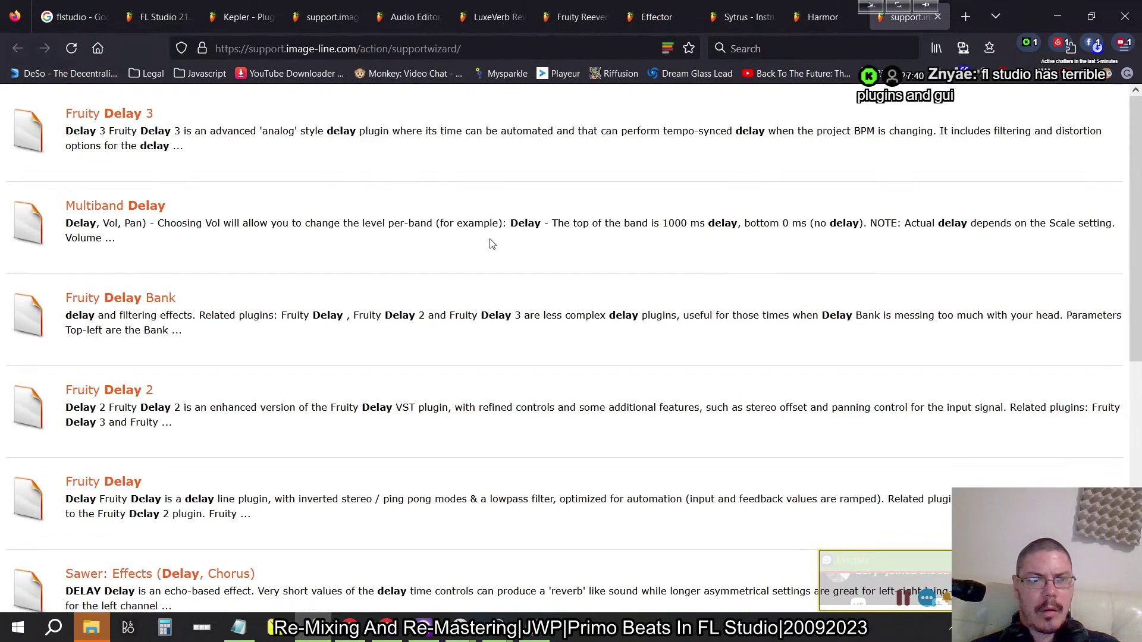
scroll(492, 244, "down", 7)
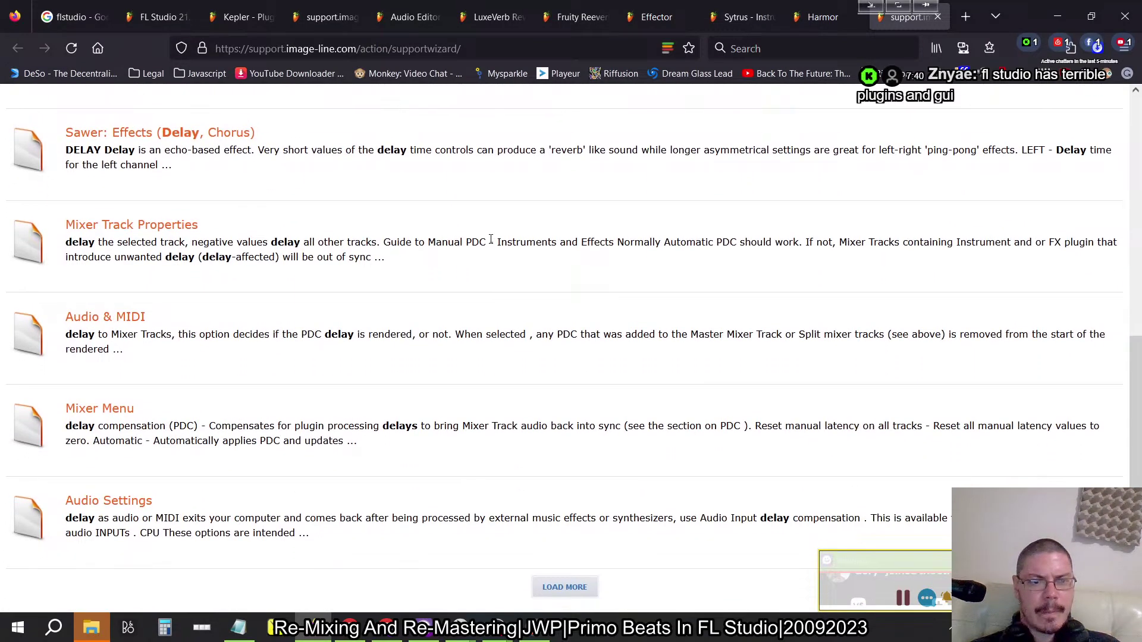
scroll(491, 239, "up", 7)
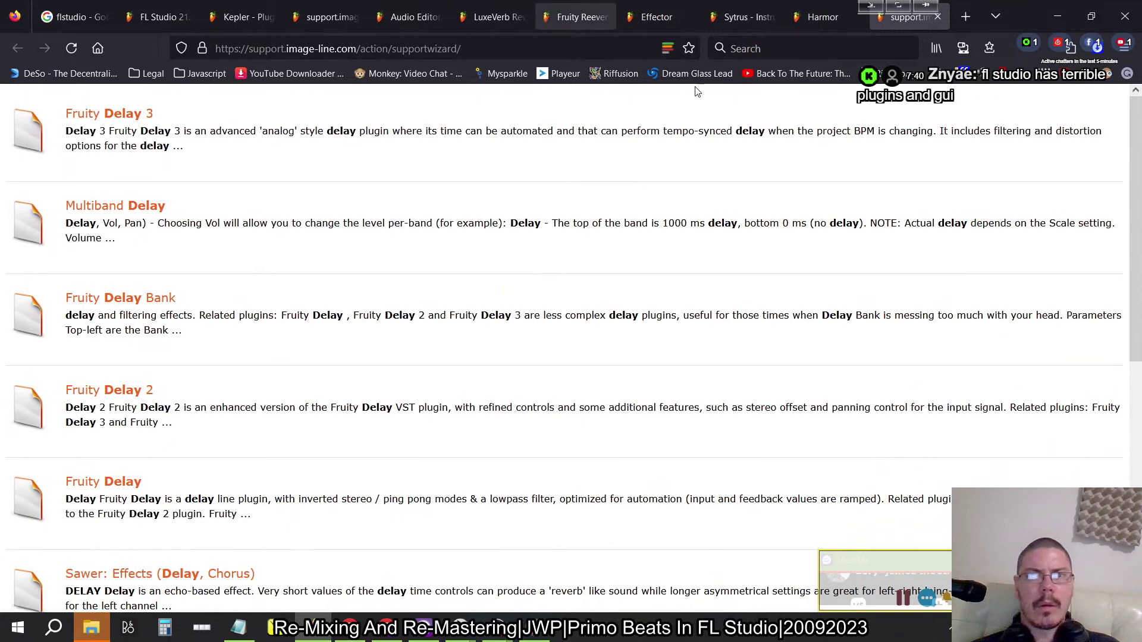
Search the manual for reverb again from the Harmor page, then load and look through a second batch of results.
left_click(823, 17)
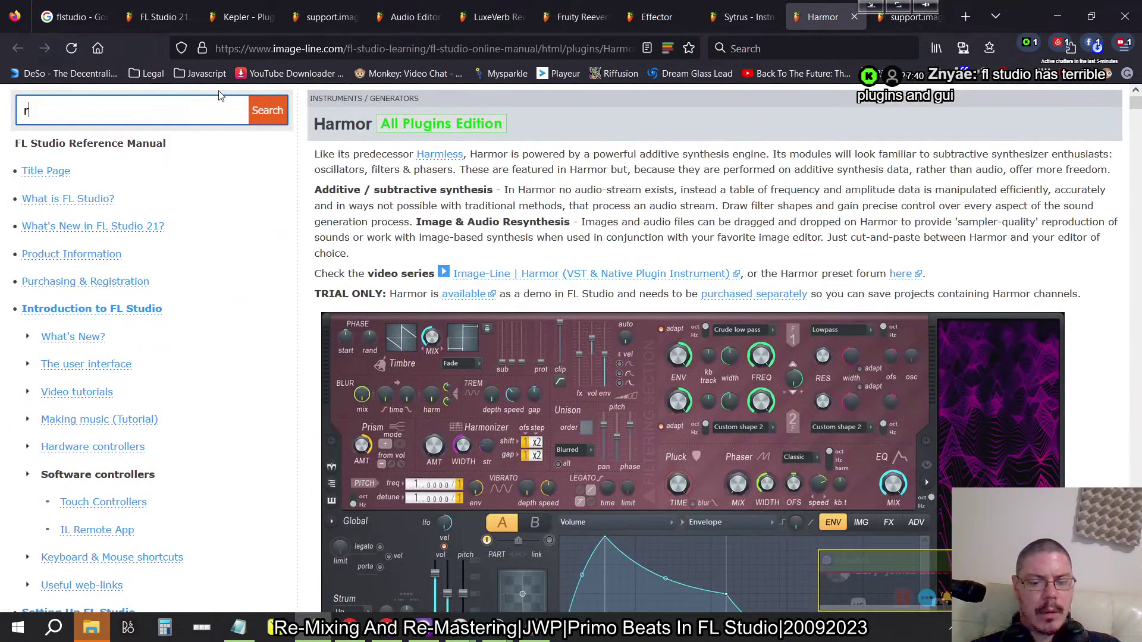
key("Return")
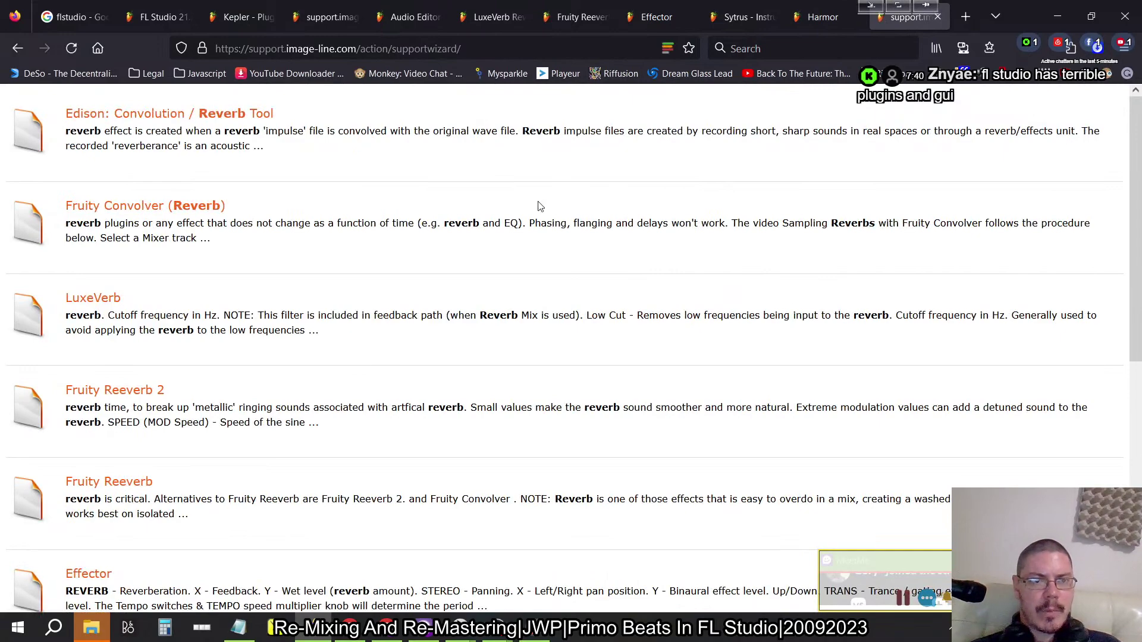
scroll(540, 207, "down", 7)
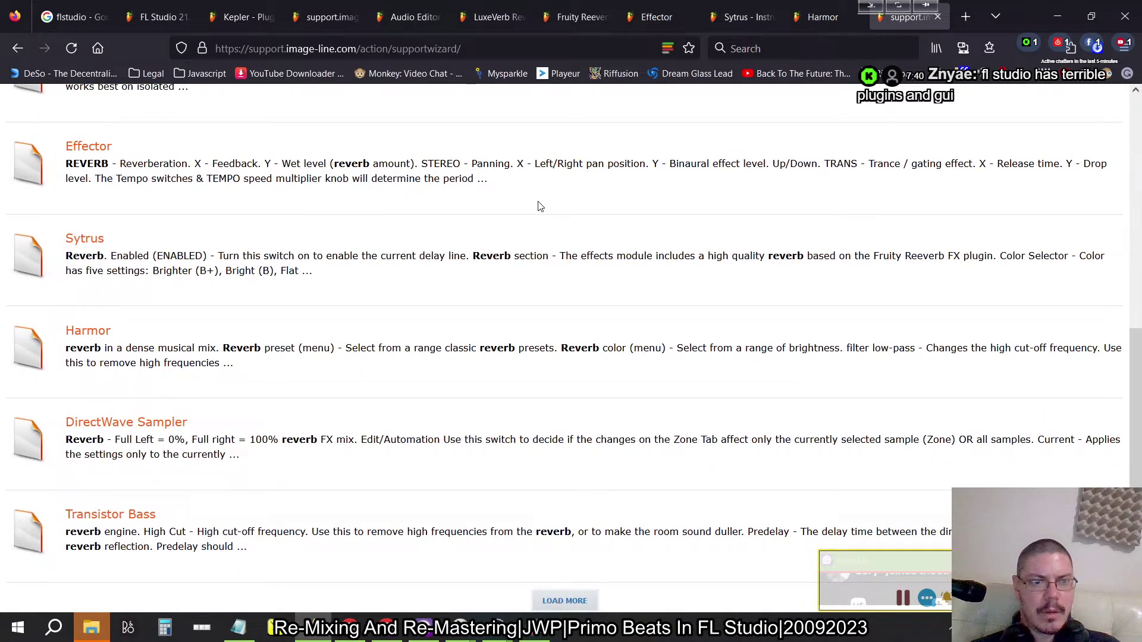
left_click(577, 589)
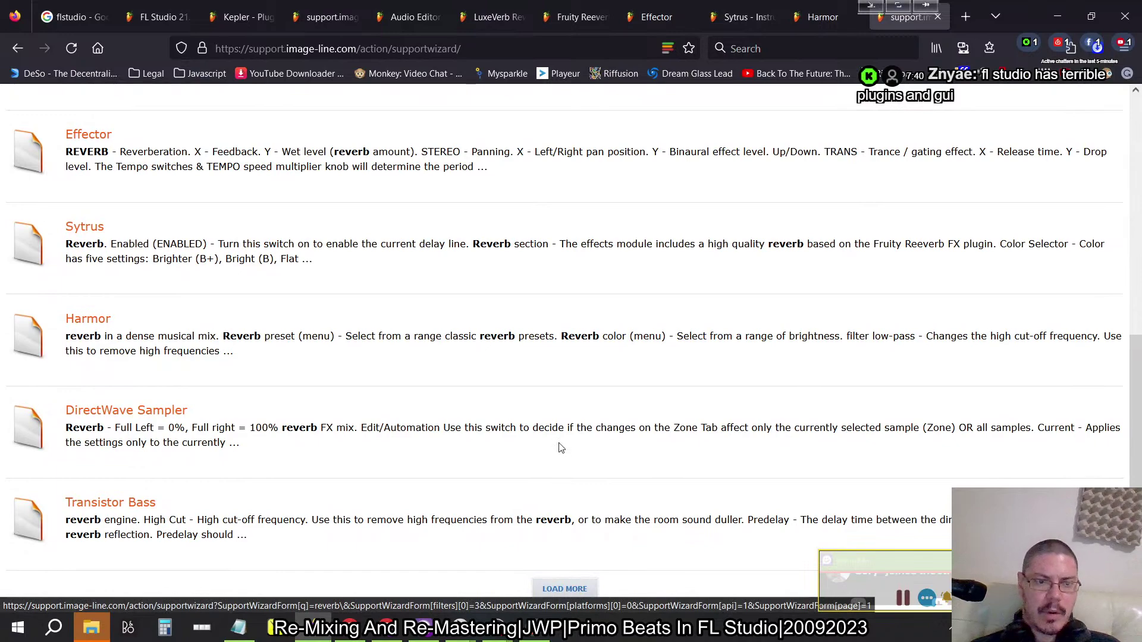
scroll(561, 448, "down", 3)
scroll(561, 448, "down", 8)
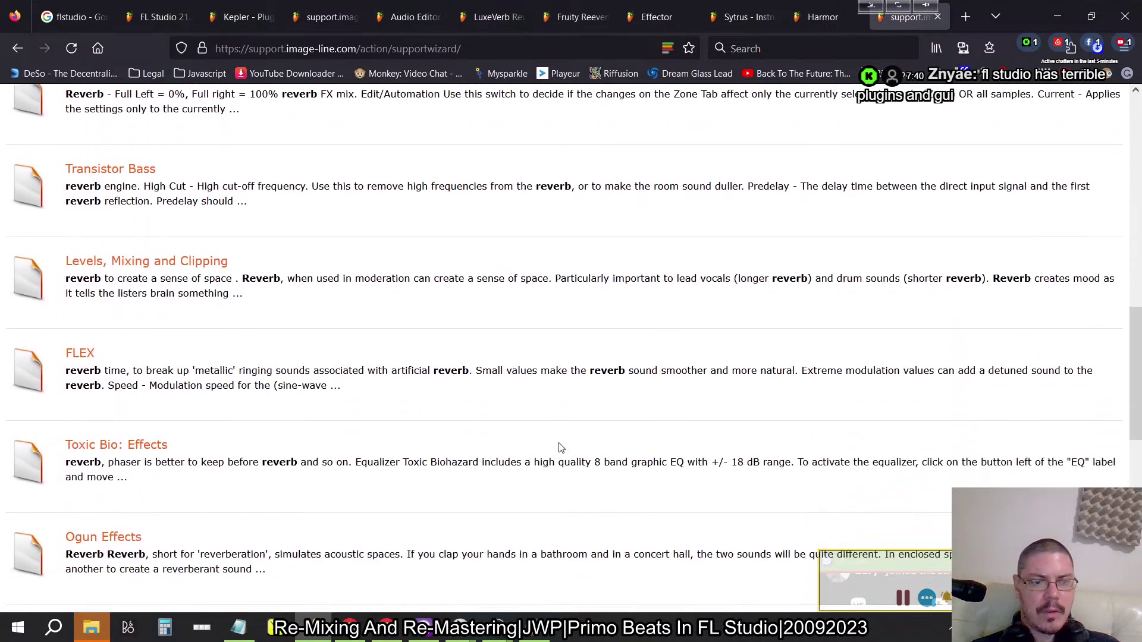
scroll(561, 448, "down", 4)
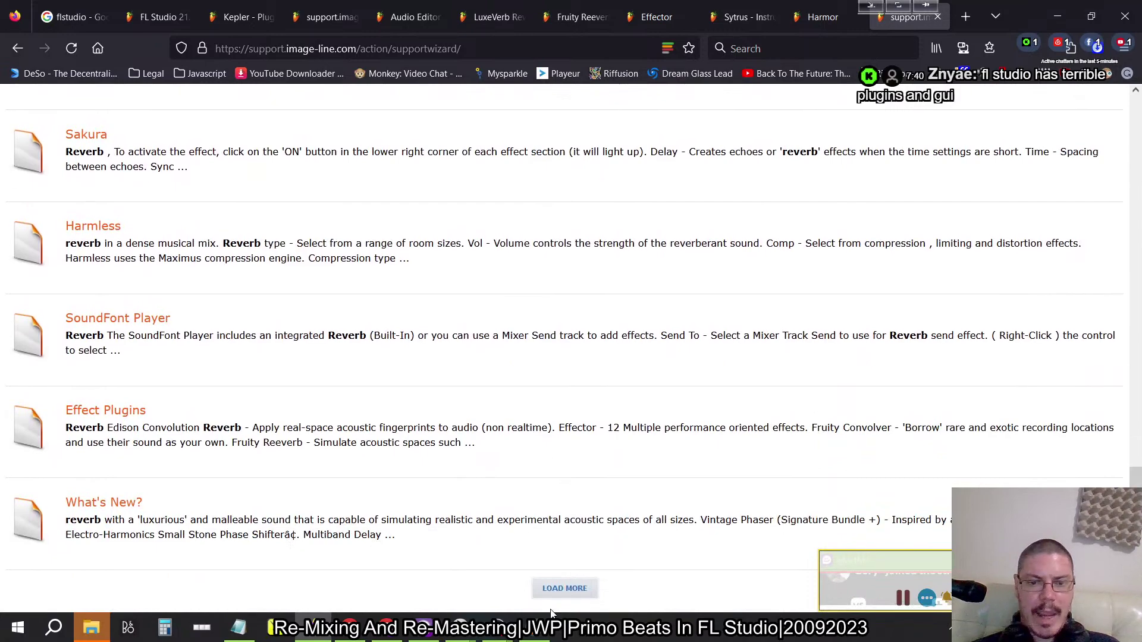
Load two further batches of reverb results and scan them for more reverb plugins.
left_click(559, 589)
scroll(586, 337, "down", 1)
scroll(586, 337, "down", 8)
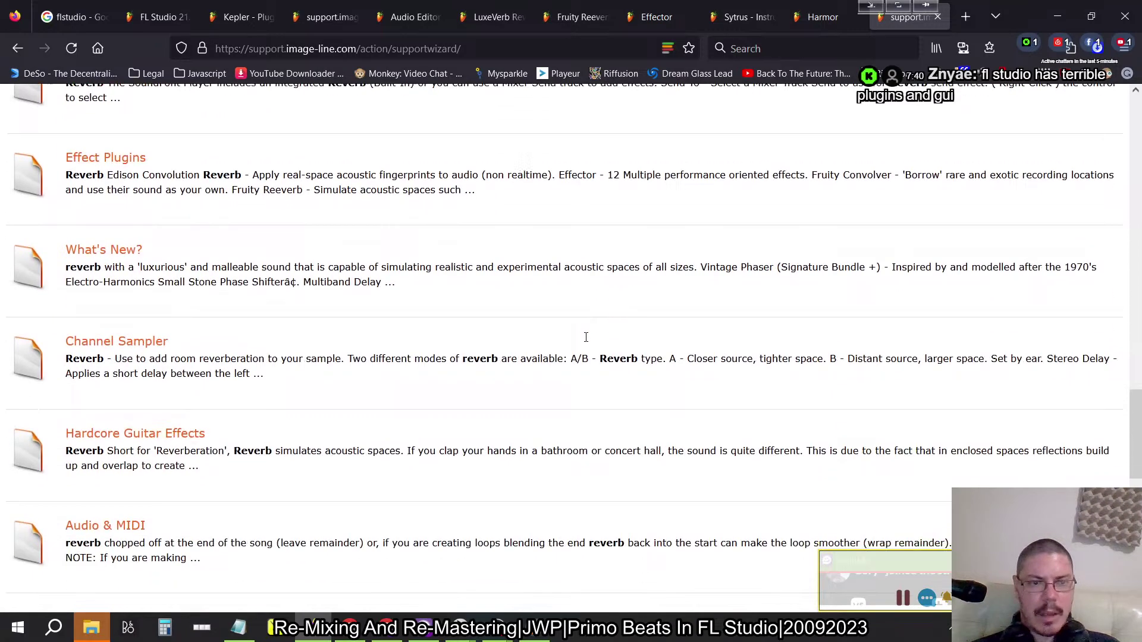
scroll(586, 337, "down", 5)
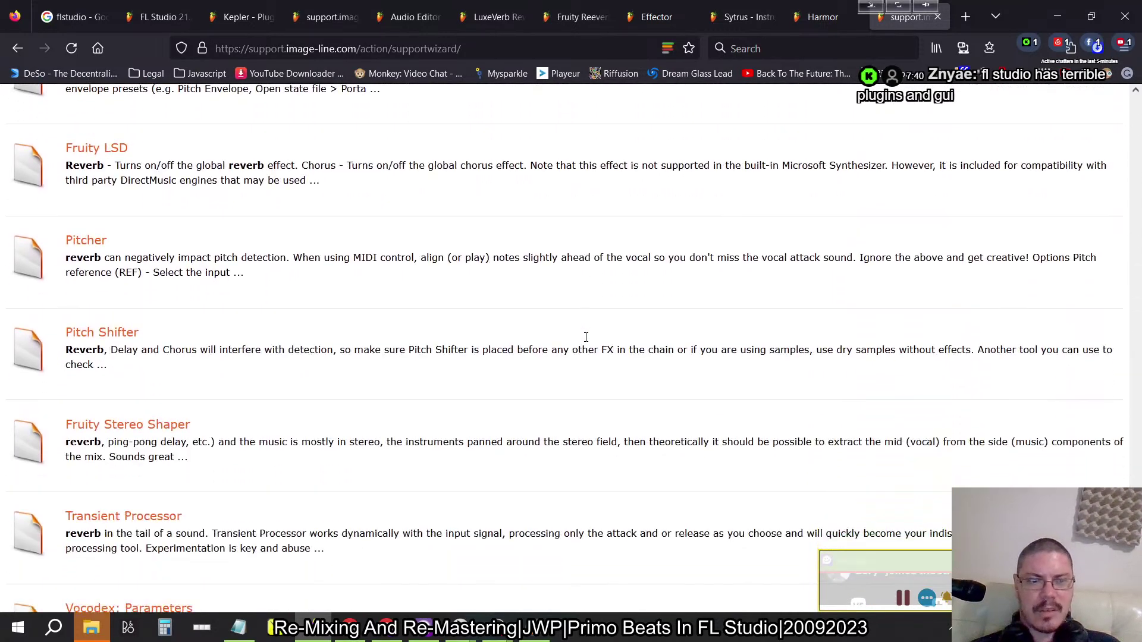
left_click(564, 589)
scroll(569, 449, "down", 2)
scroll(569, 449, "down", 8)
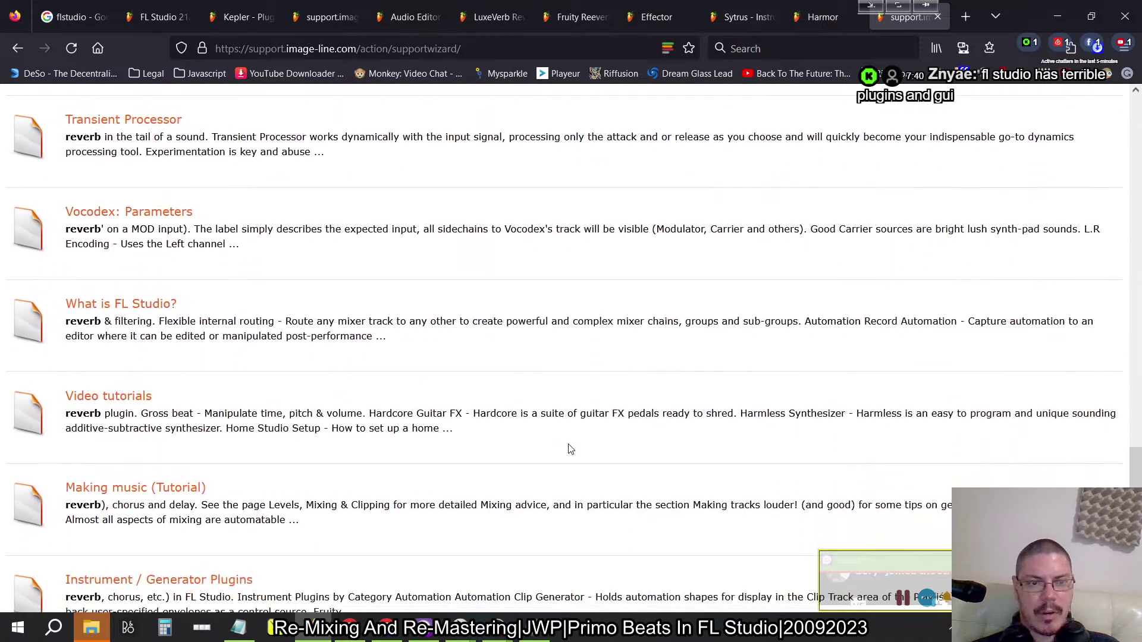
scroll(570, 449, "down", 6)
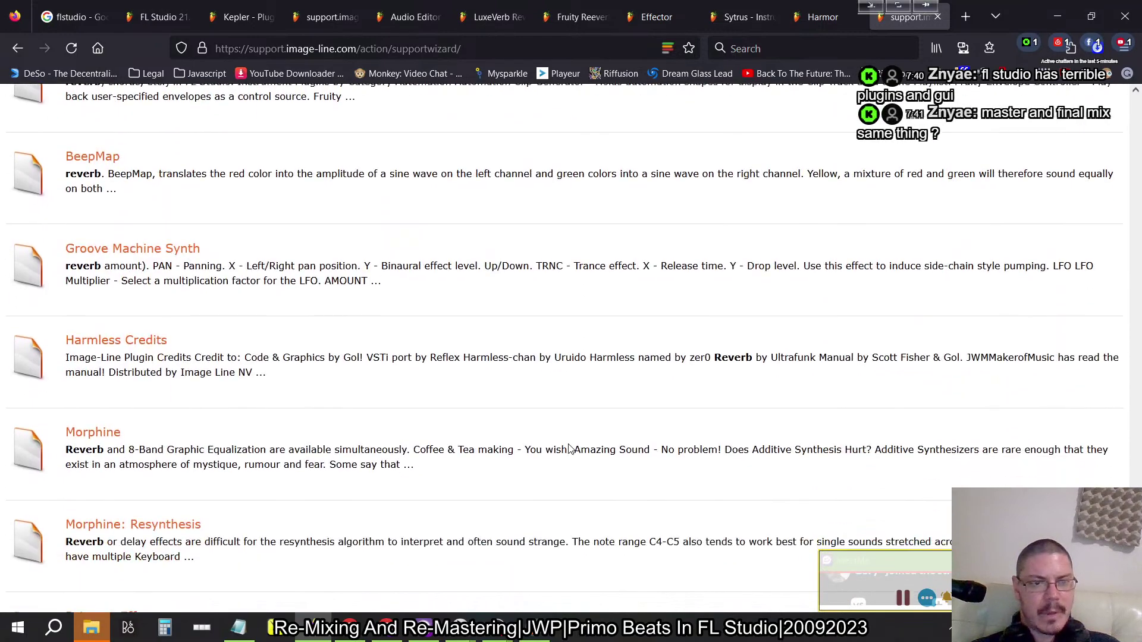
scroll(569, 370, "up", 5)
scroll(569, 370, "up", 2)
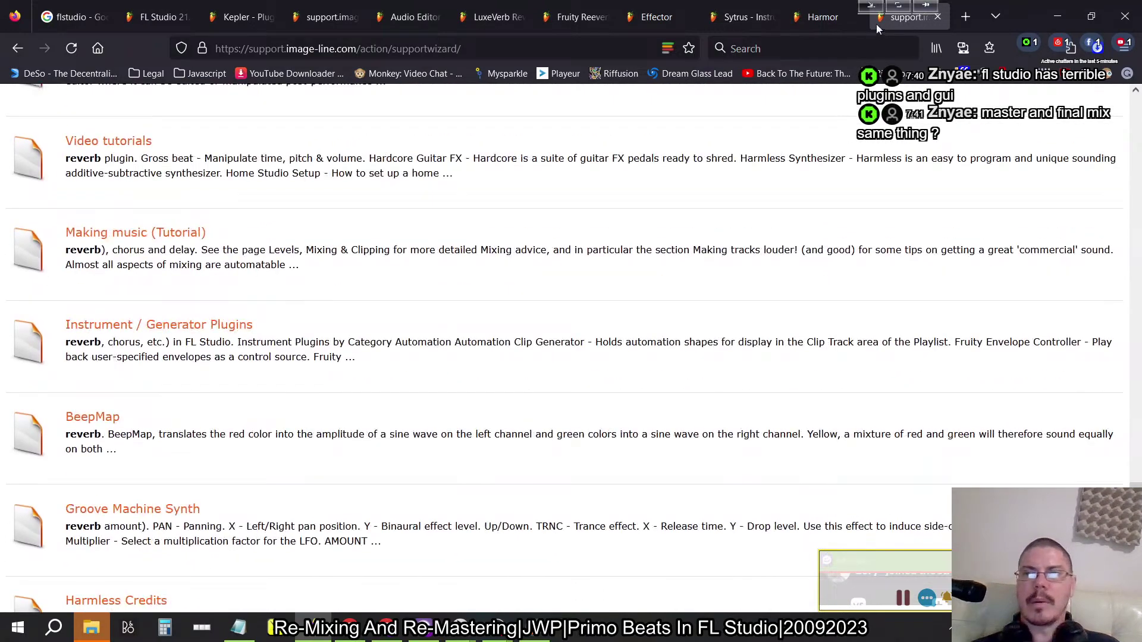
Search Google for "classic reverb fl studio" in a new tab.
left_click(965, 18)
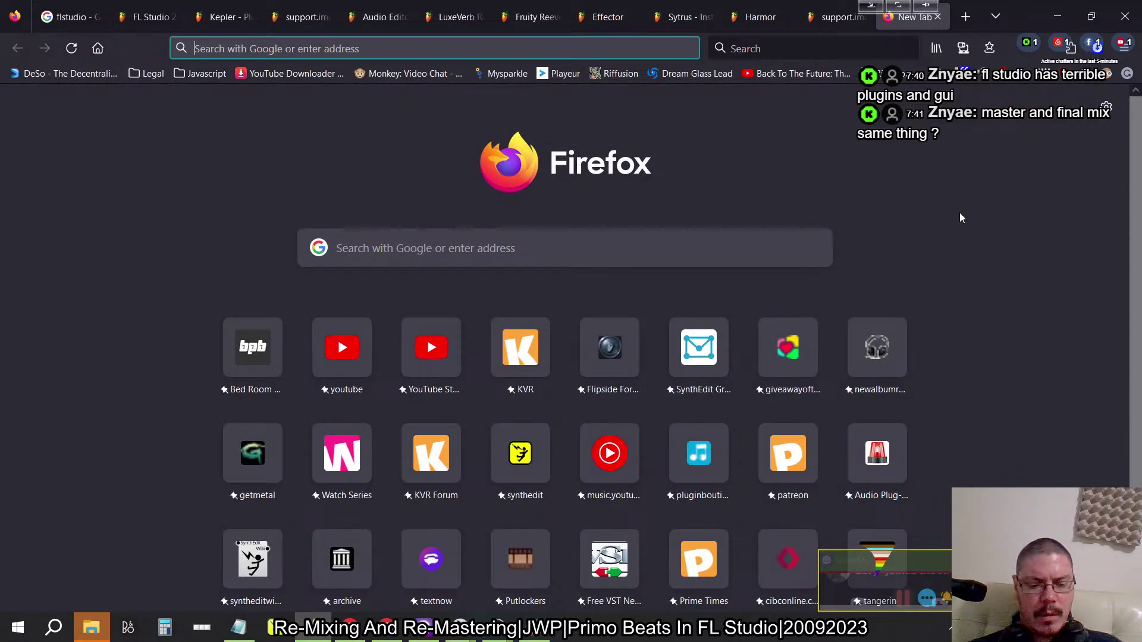
type("classi")
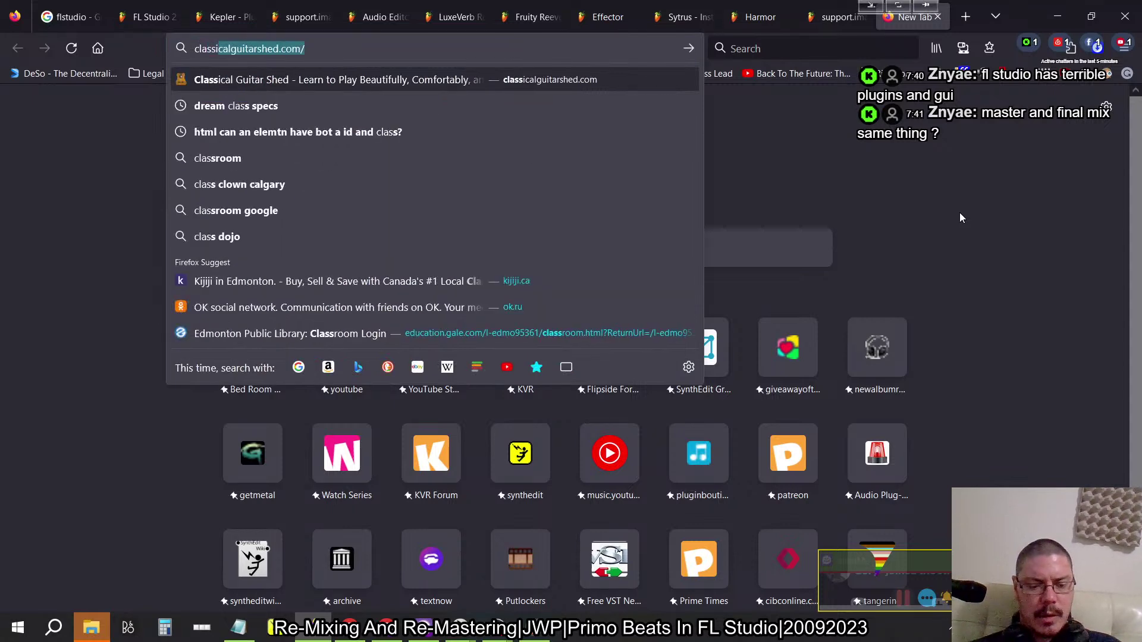
type("c reverb ")
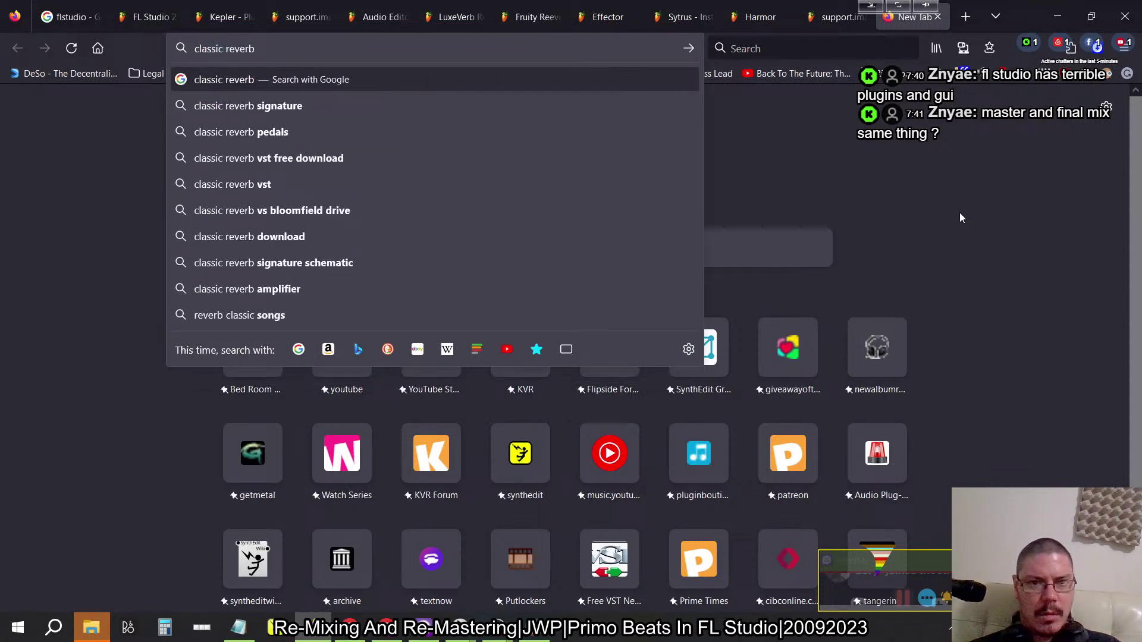
type("fl studio")
key("Return")
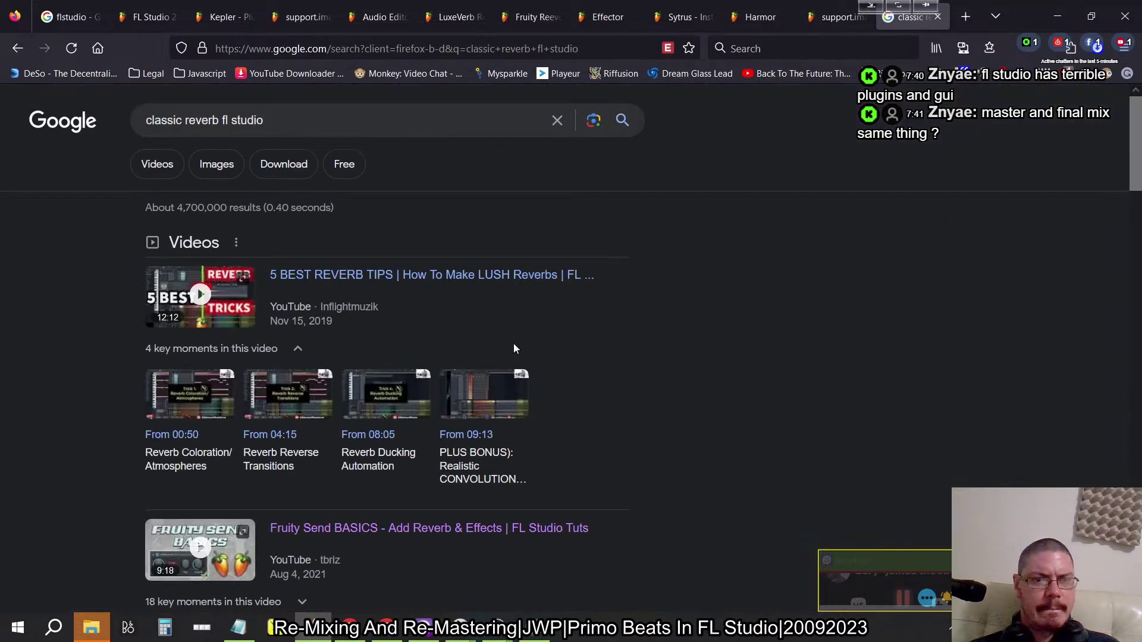
Switch the "classic reverb fl studio" search to image results and look through the pictured reverb plugins.
scroll(513, 344, "down", 4)
scroll(514, 345, "up", 4)
left_click(216, 165)
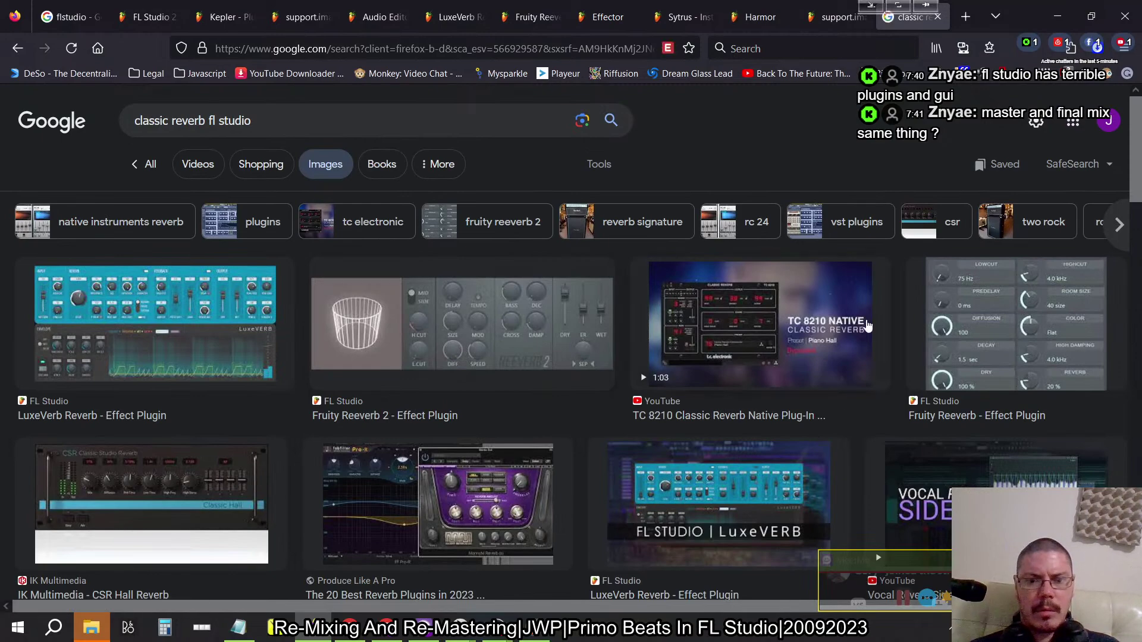
scroll(866, 324, "down", 5)
scroll(866, 324, "down", 6)
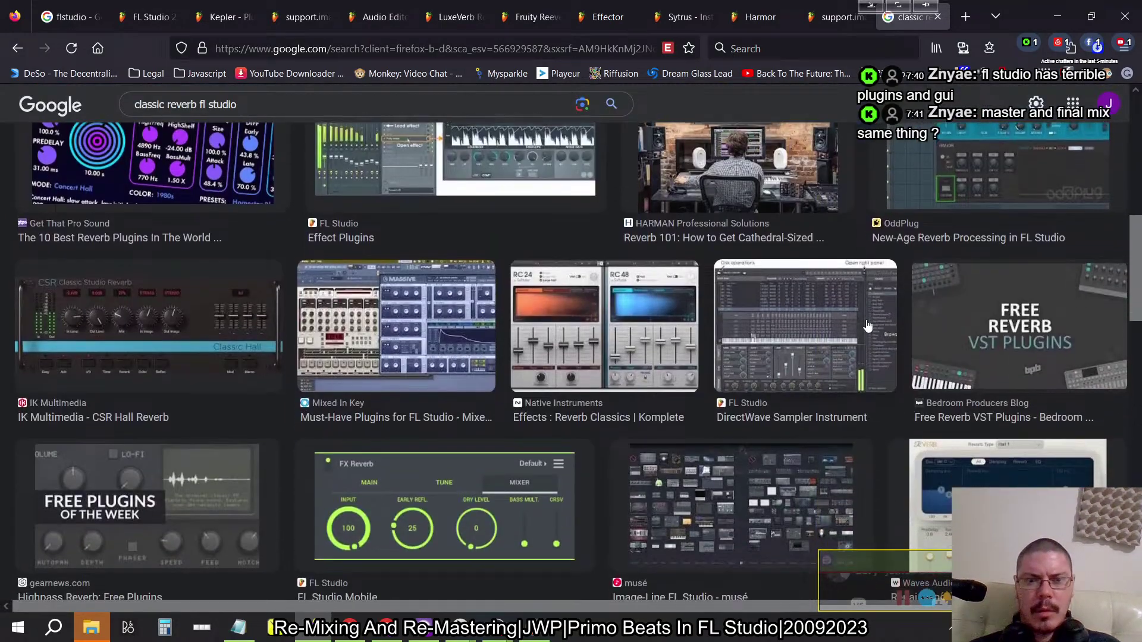
scroll(867, 325, "down", 5)
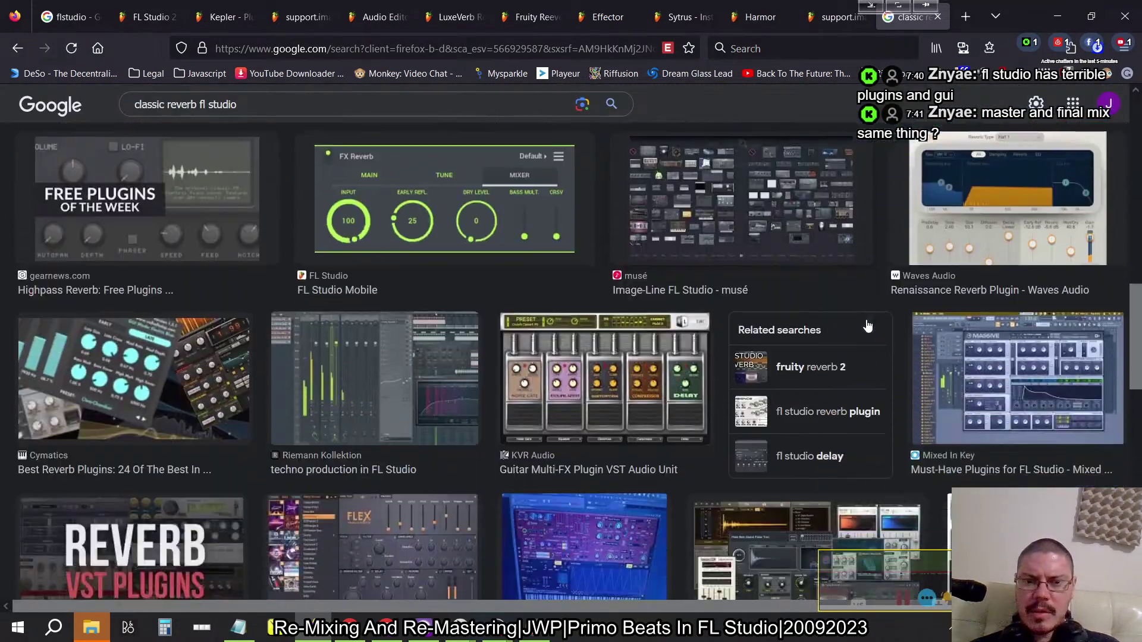
Scan further through the "classic reverb fl studio" image results for reverb plugins.
scroll(867, 325, "down", 7)
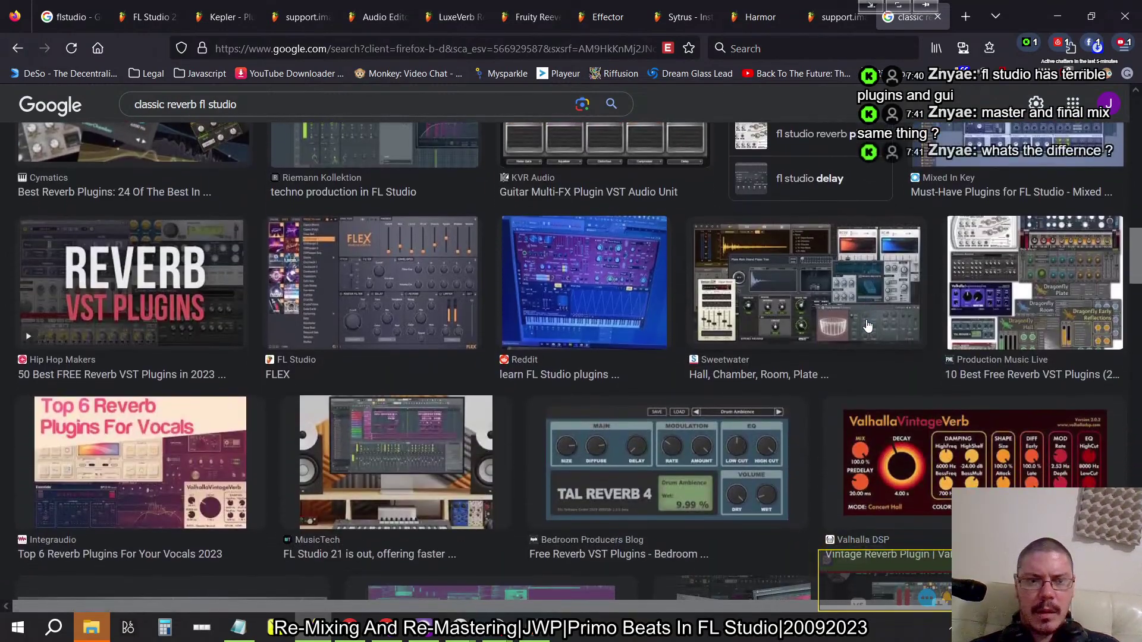
scroll(867, 325, "down", 8)
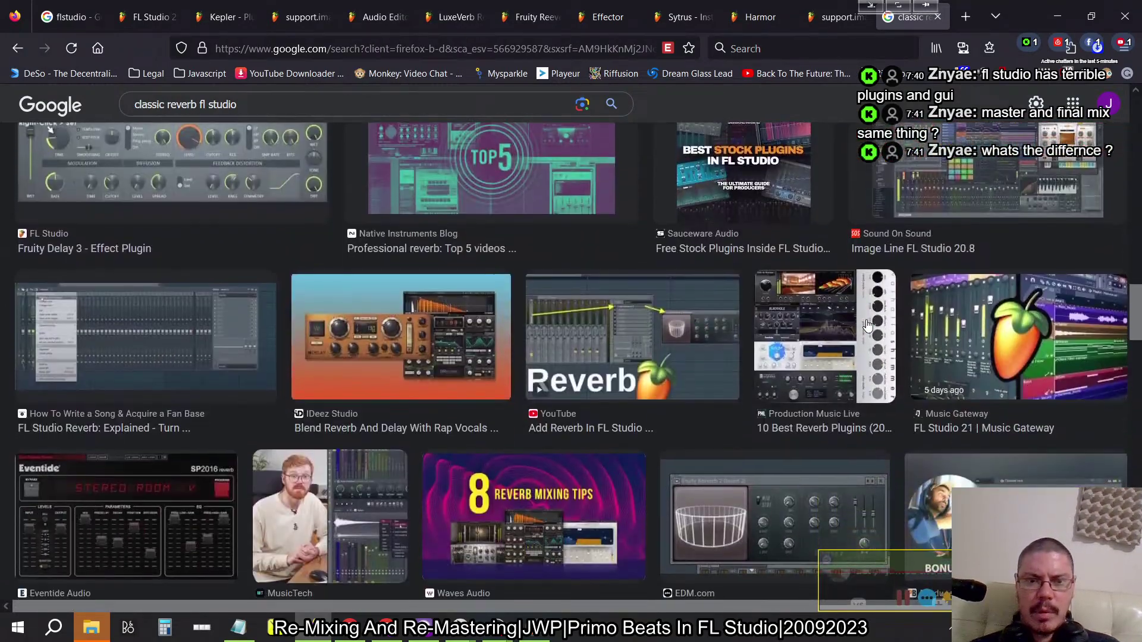
scroll(867, 325, "down", 5)
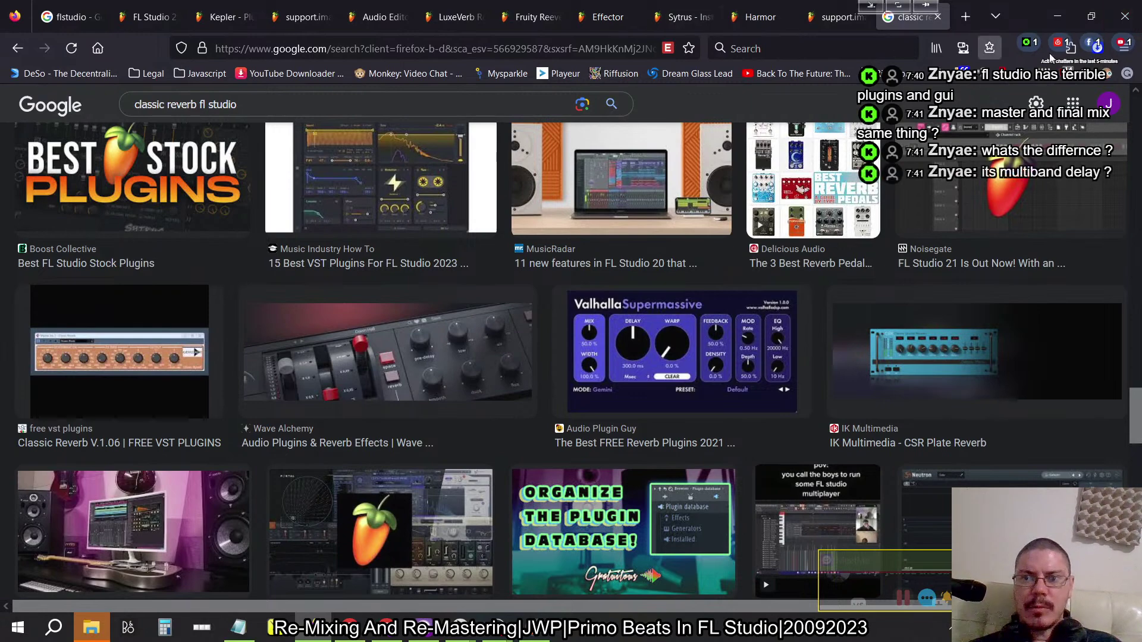
scroll(929, 458, "down", 7)
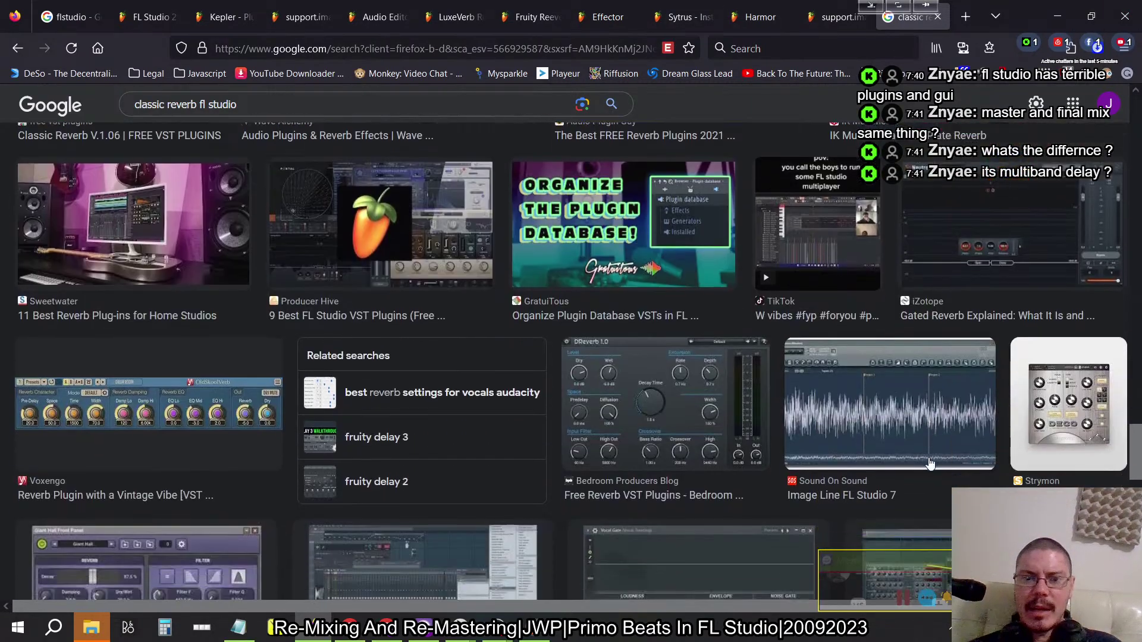
scroll(930, 464, "up", 10)
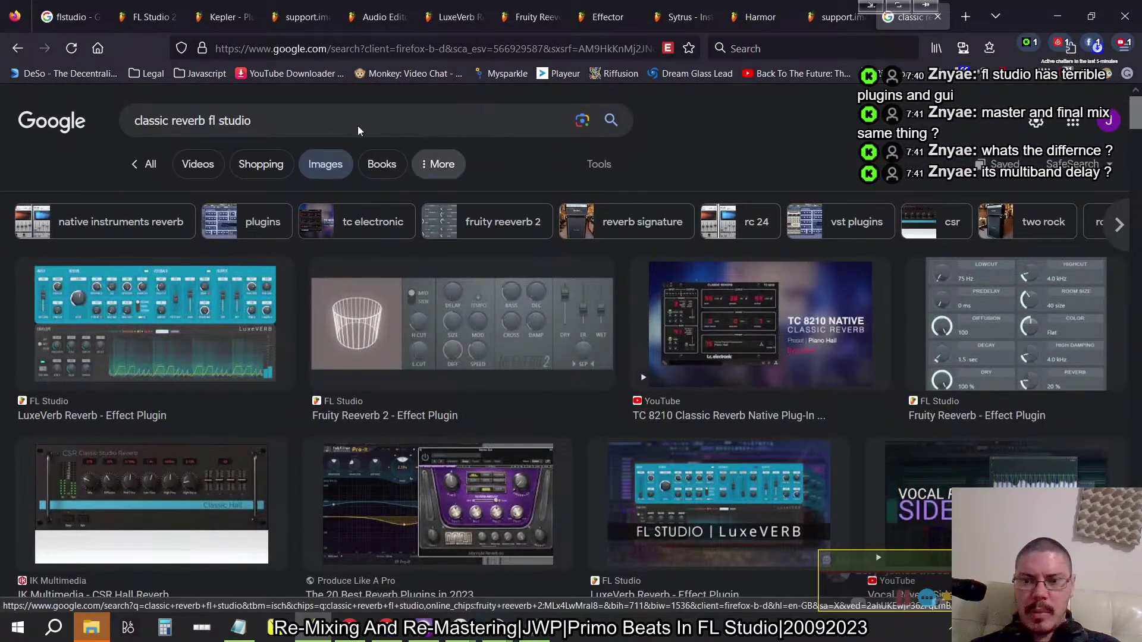
Return to the Kepler page of the beta manual and look at the synthesizer's interface picture.
key("alt+Tab")
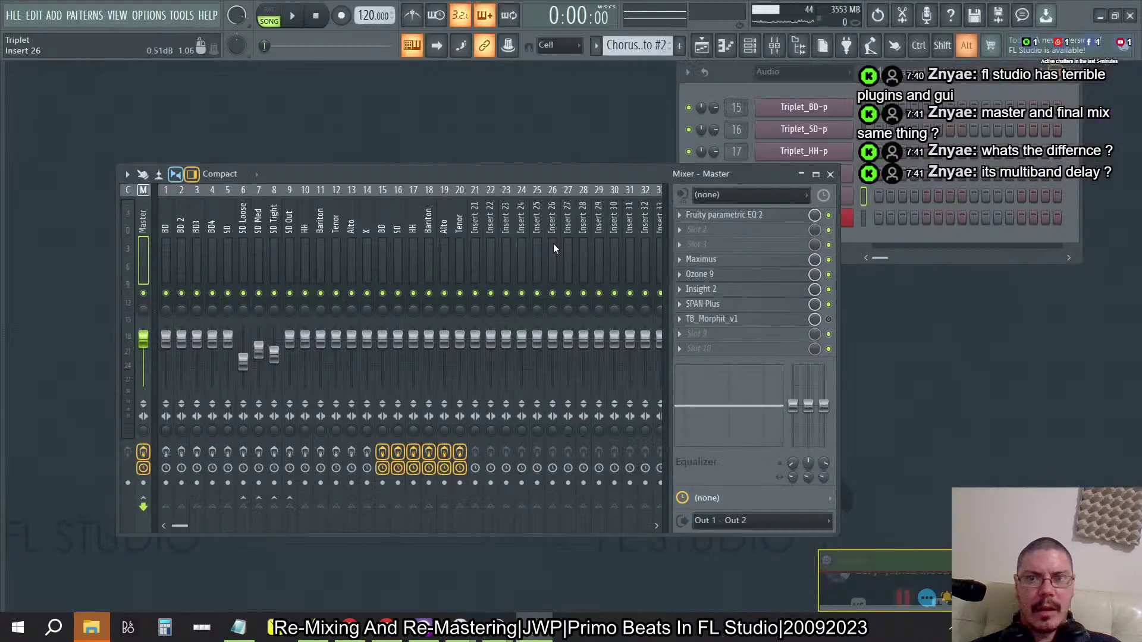
key("alt+Tab")
left_click(169, 5)
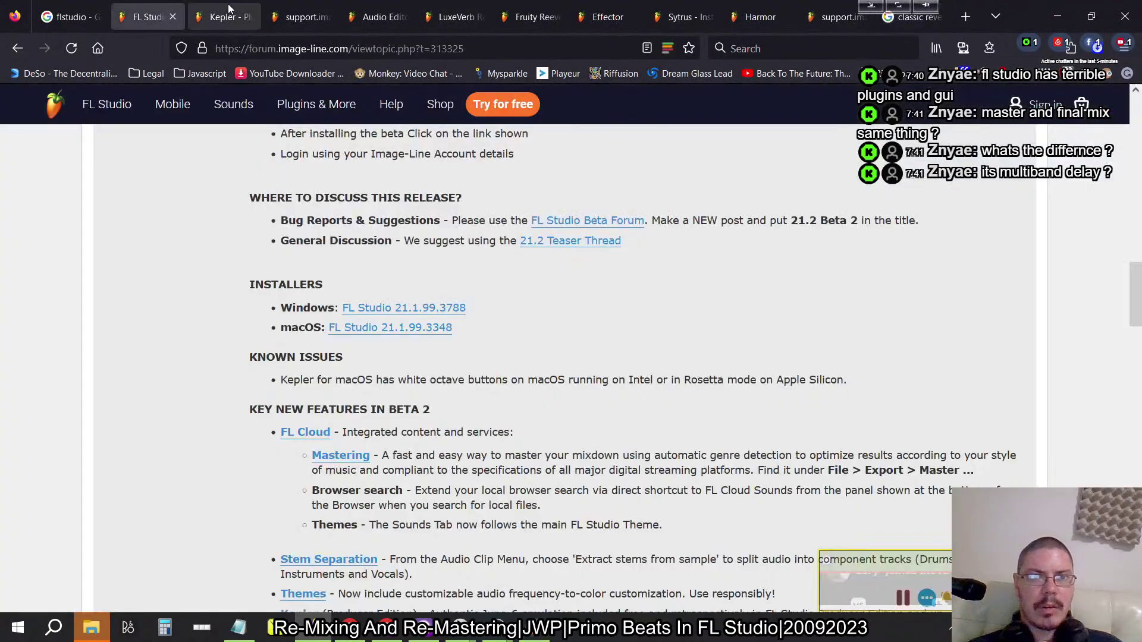
left_click(215, 13)
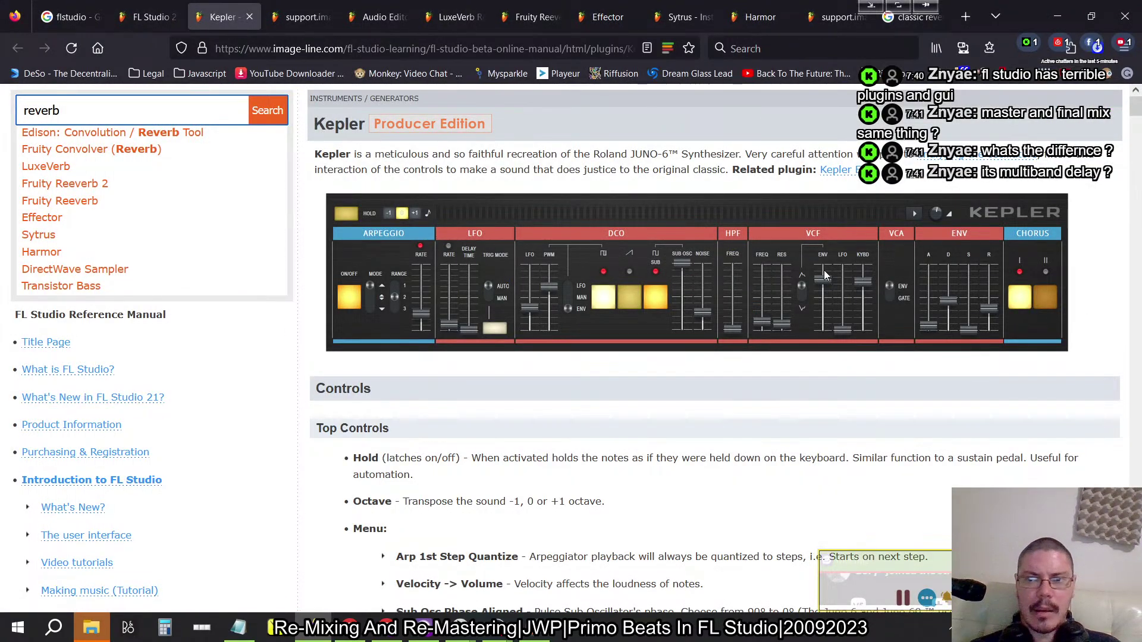
Search Google in a new tab for pictures of a "kids piano".
left_click(966, 23)
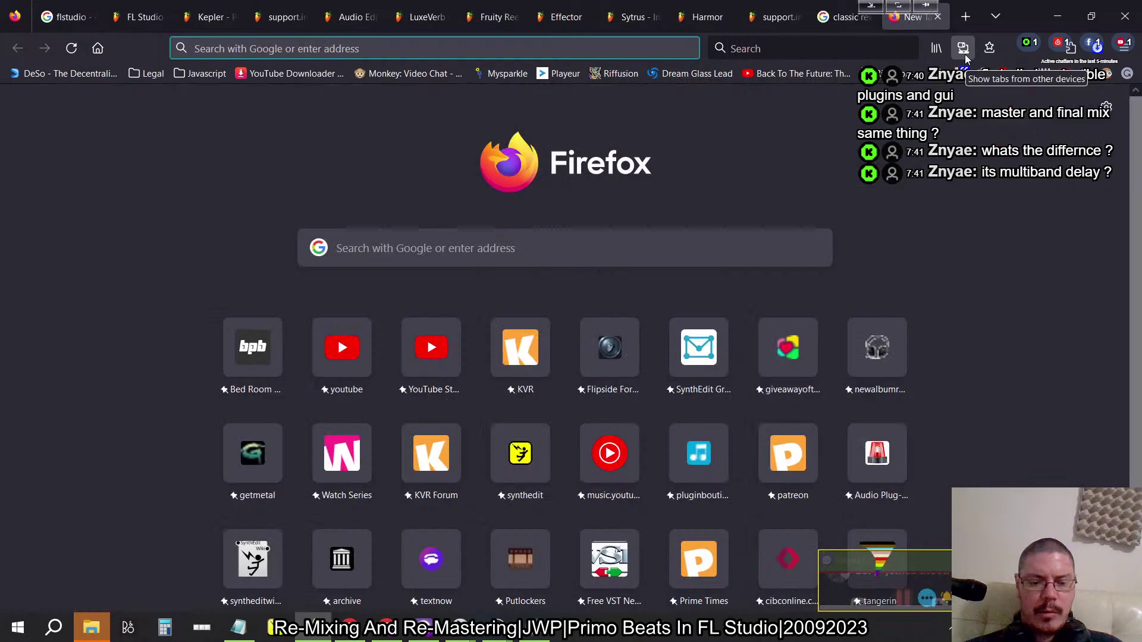
type("kds paino")
key("Return")
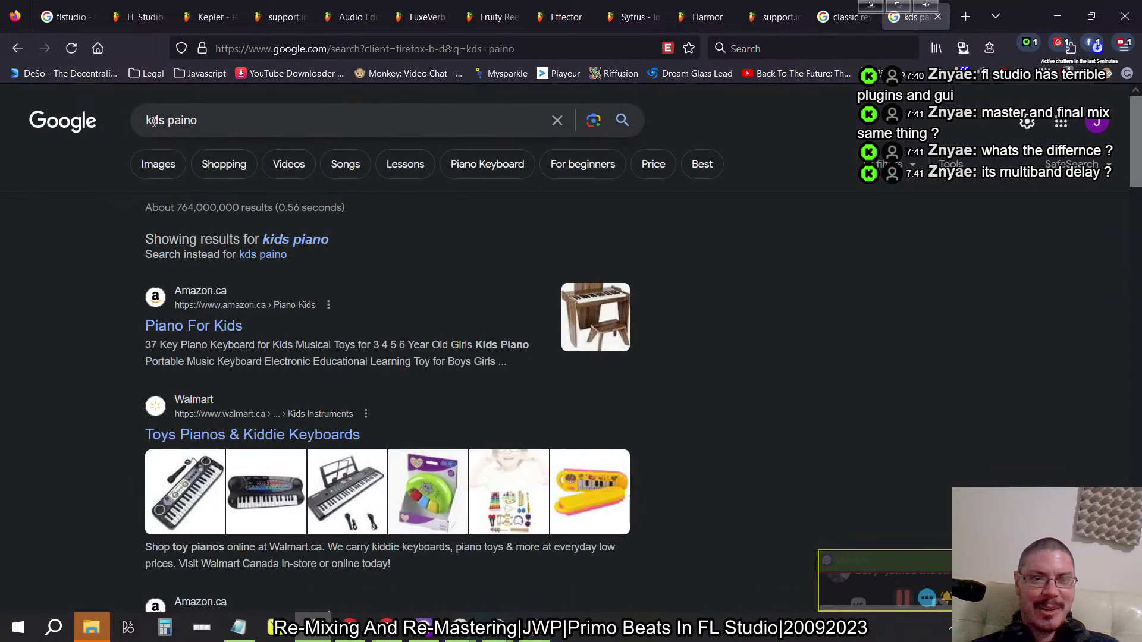
left_click(155, 121)
type("i")
key("Return")
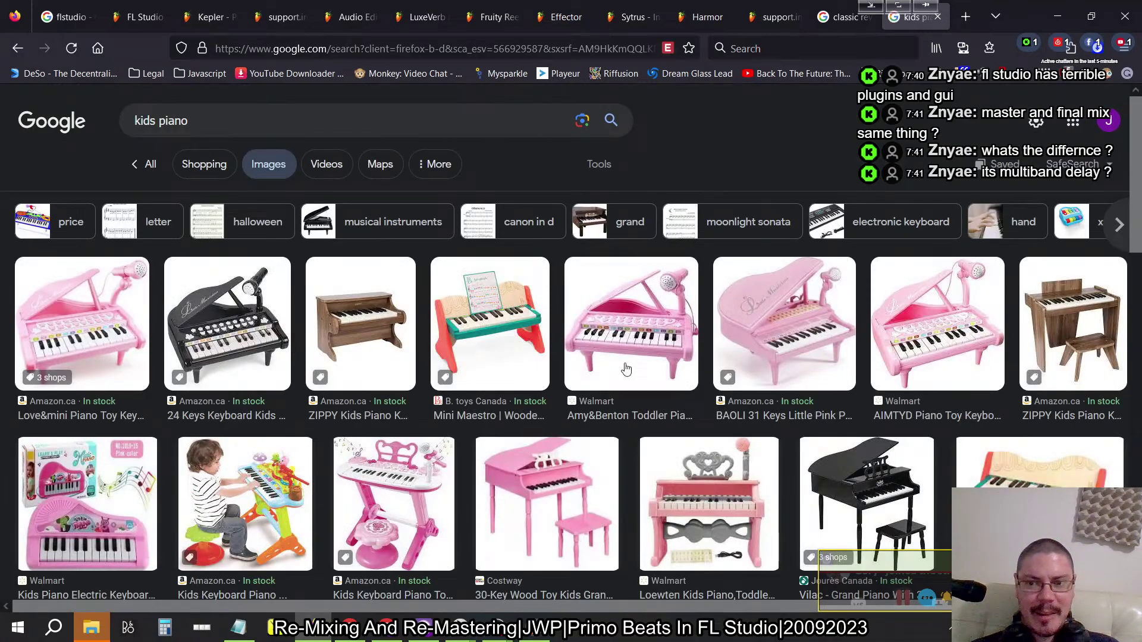
Look through the kids piano pictures, preview the black portable keyboard, and return to the Kepler page for comparison.
scroll(627, 369, "down", 15)
scroll(625, 363, "down", 5)
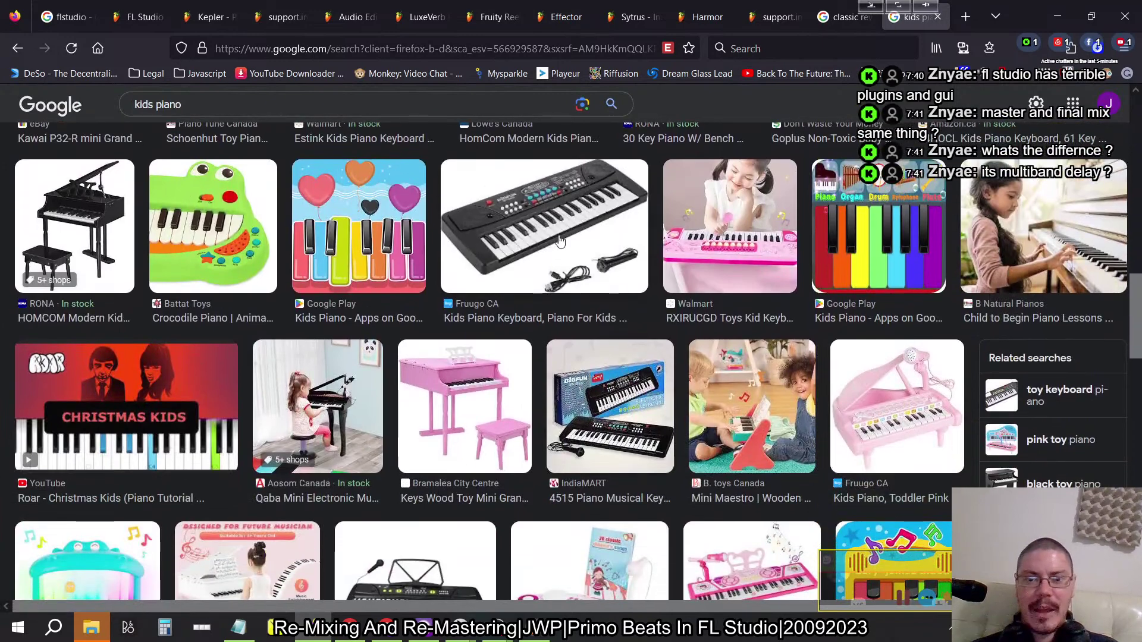
left_click(559, 240)
scroll(796, 338, "down", 4)
scroll(559, 208, "down", 6)
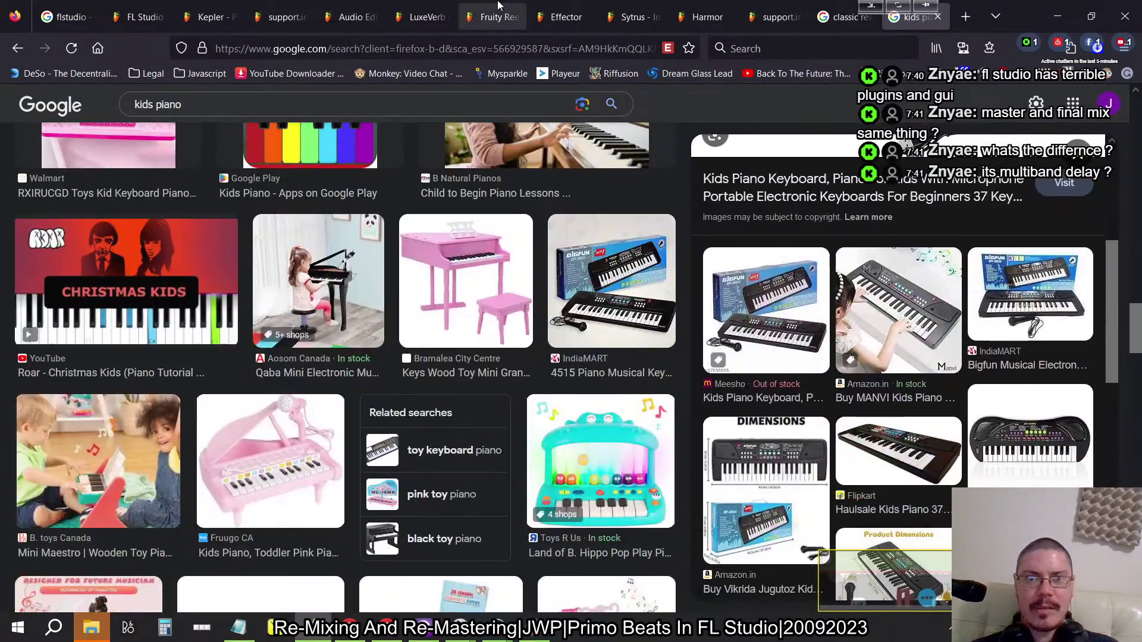
left_click(202, 8)
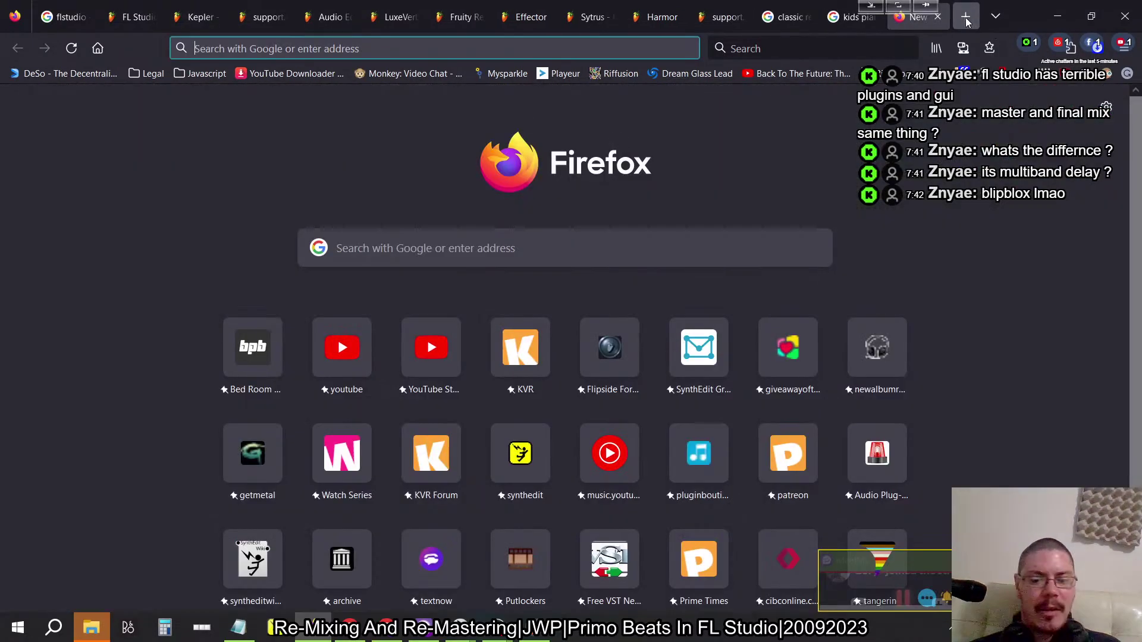
Search Google for "blipbox" images in a new tab and preview Amazon's white Blipblox synthesizer.
left_click(966, 16)
type("blipbox")
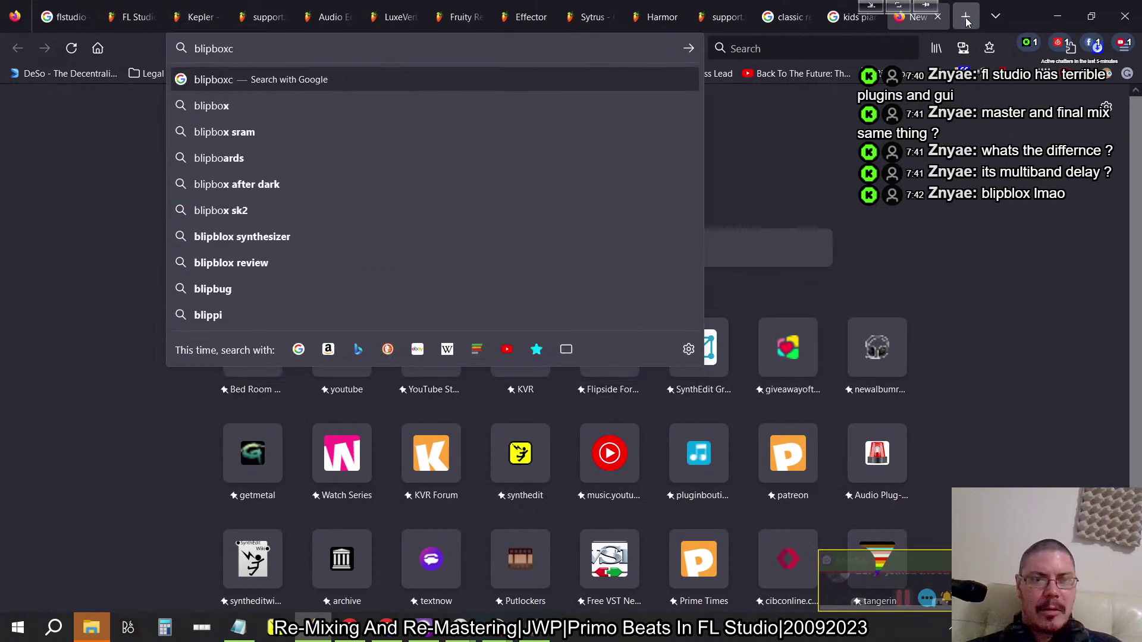
key("Return")
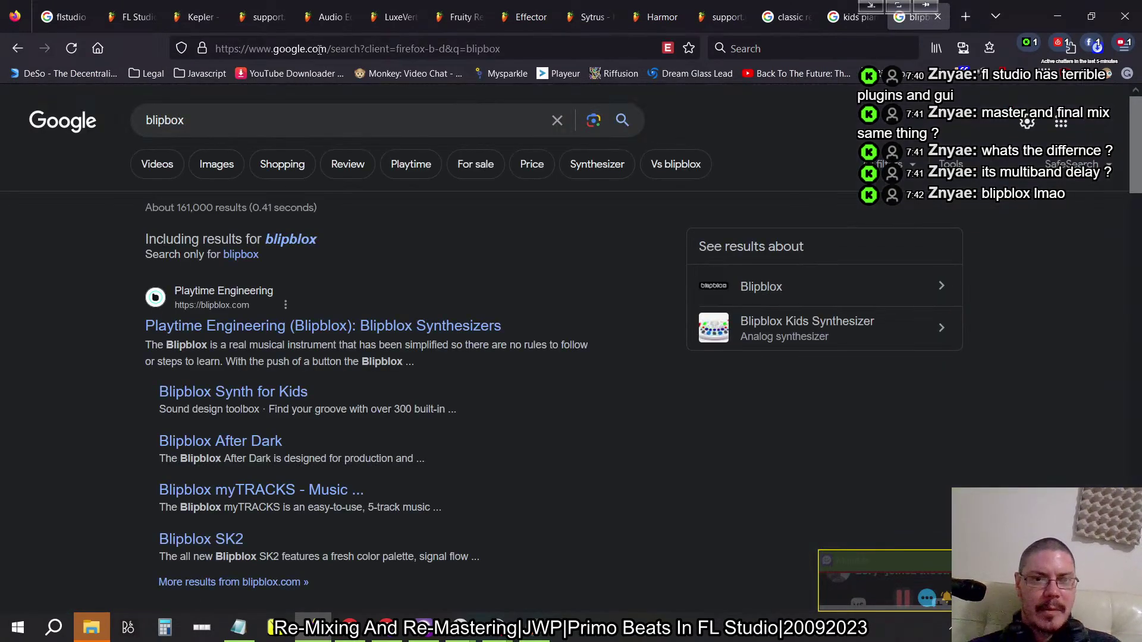
left_click(218, 162)
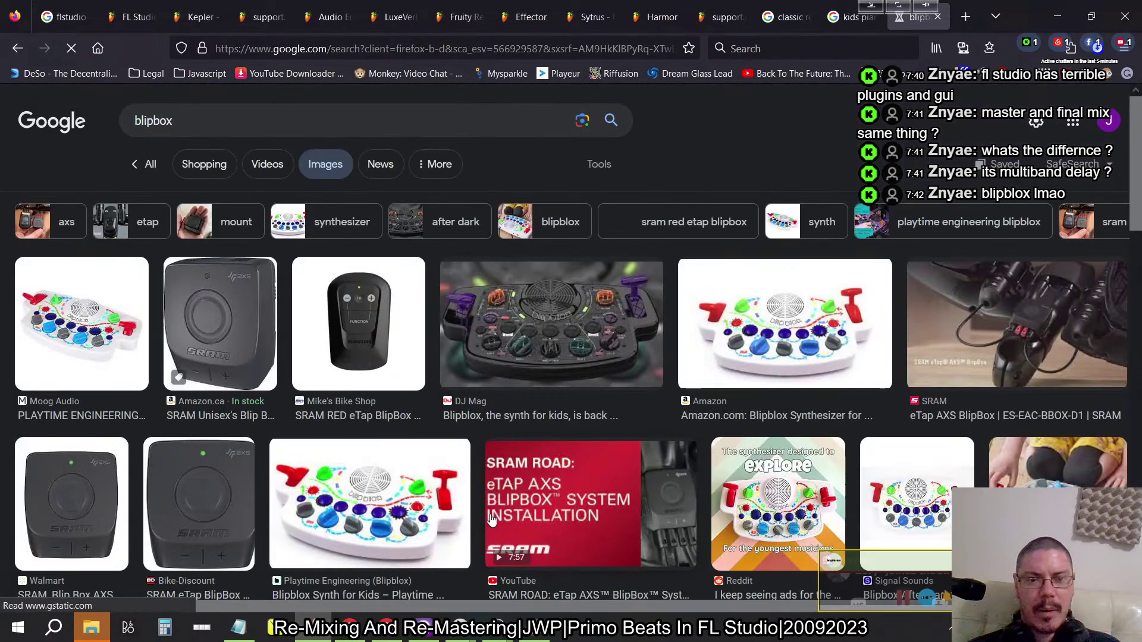
left_click(785, 333)
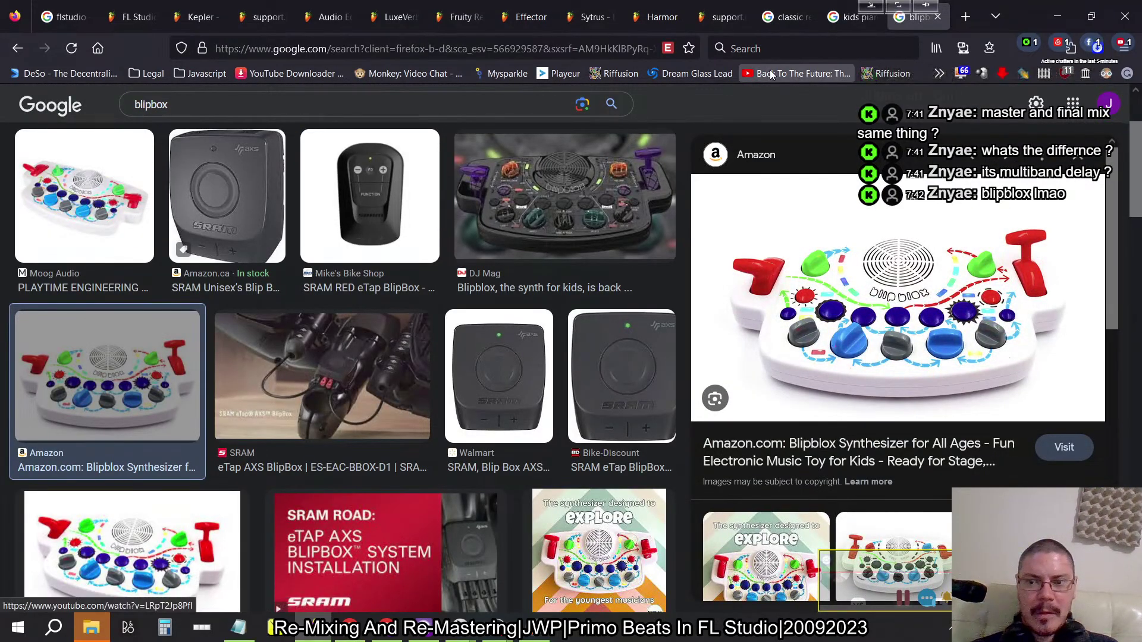
Search the manual for "retro" from the Kepler page, then go back to the reverb results.
left_click(197, 17)
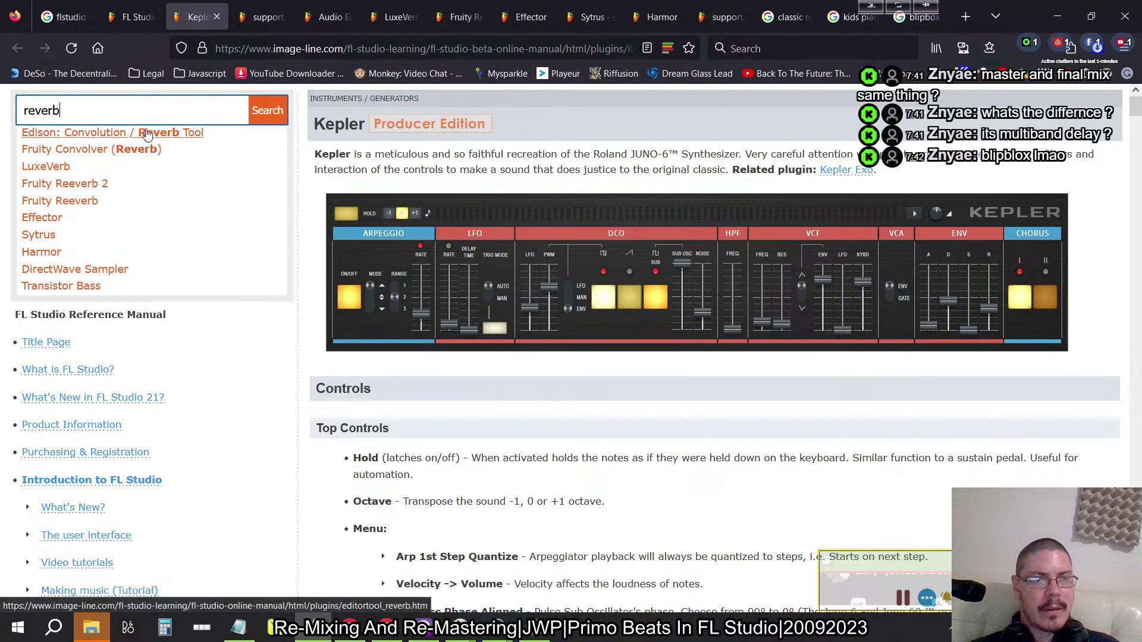
left_click_drag(85, 109, 2, 115)
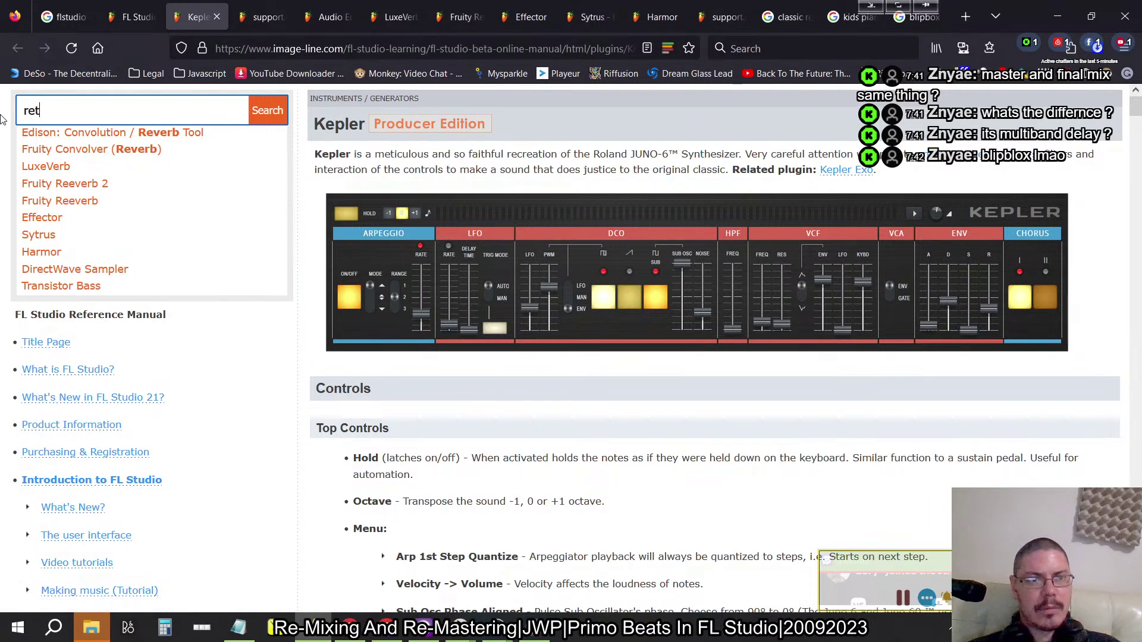
type("retrp")
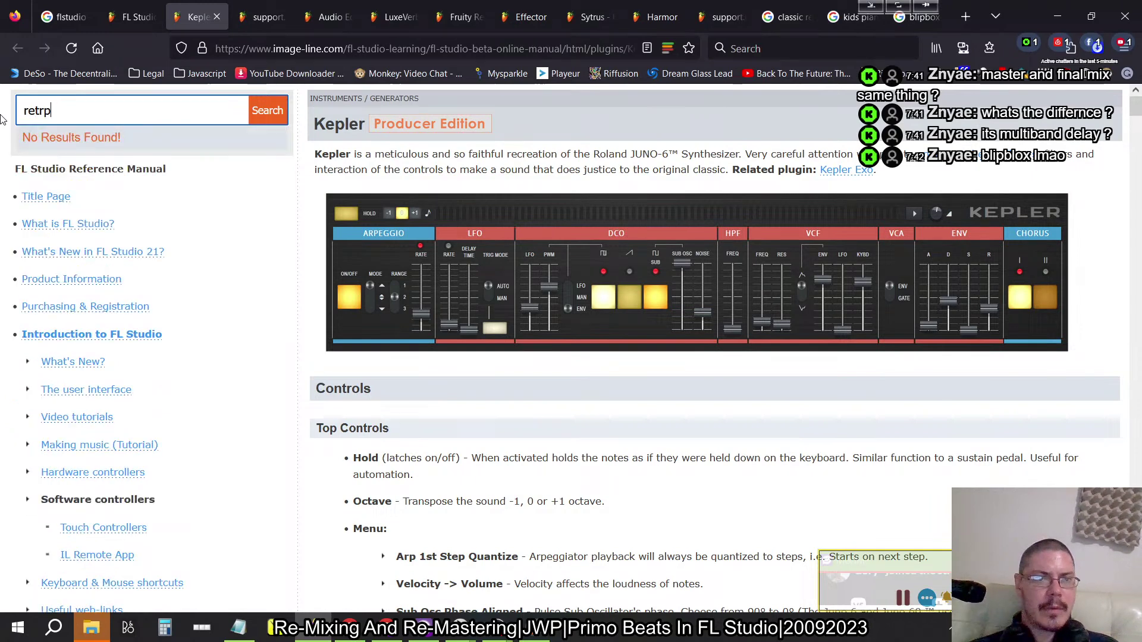
type("o")
key("Return")
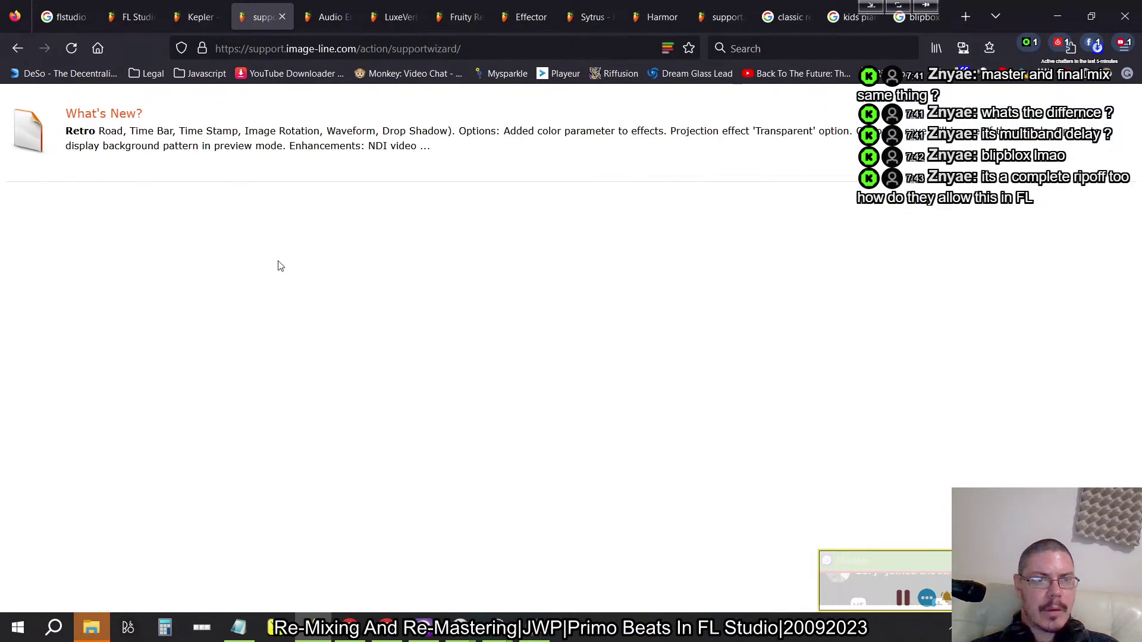
left_click(18, 48)
scroll(523, 306, "up", 5)
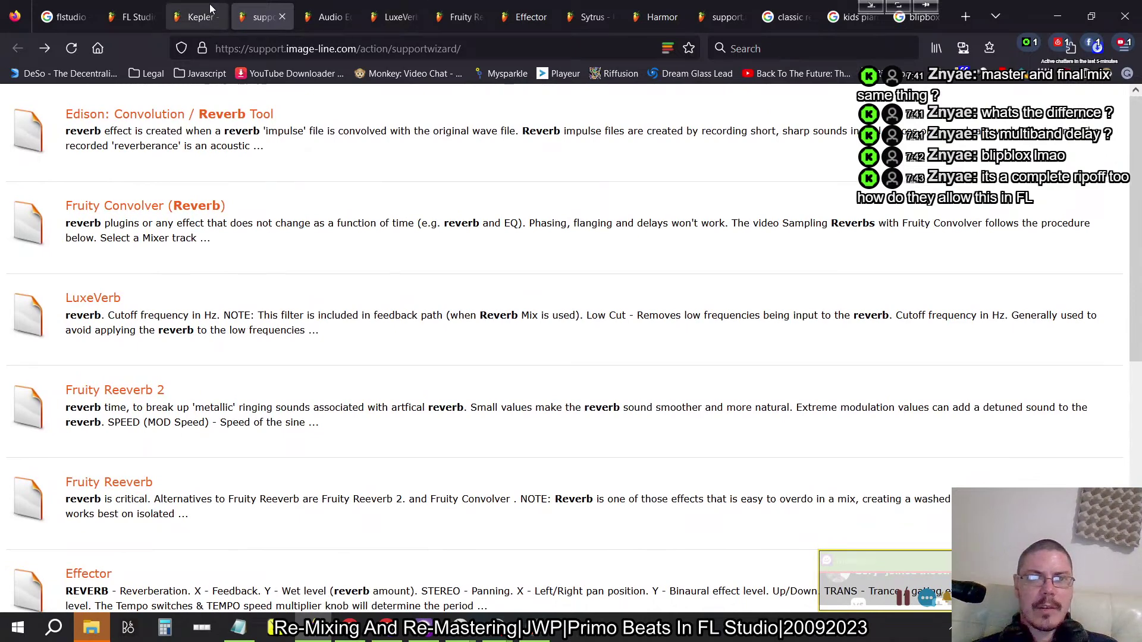
Read through the Kepler page's control descriptions down to the plugin credits.
left_click(201, 16)
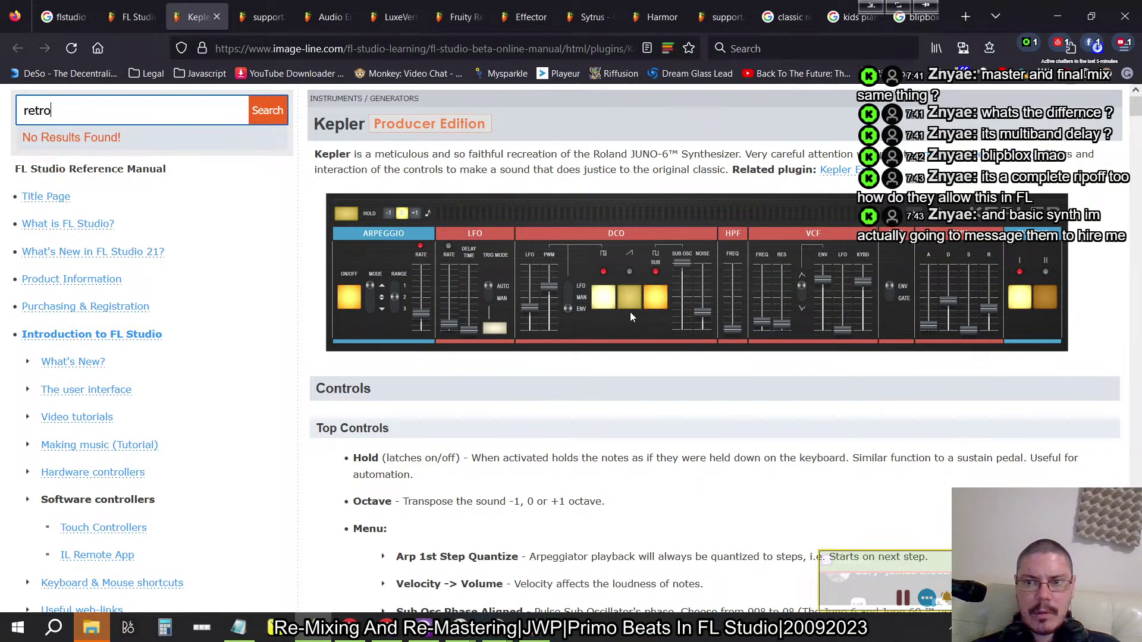
scroll(630, 311, "down", 10)
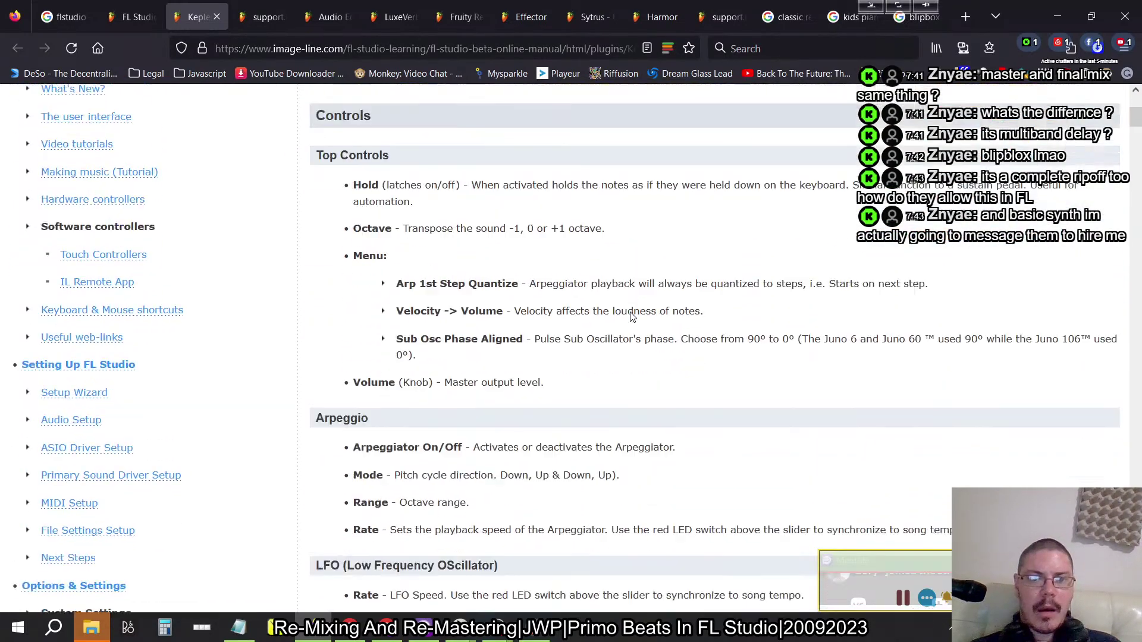
scroll(633, 316, "down", 10)
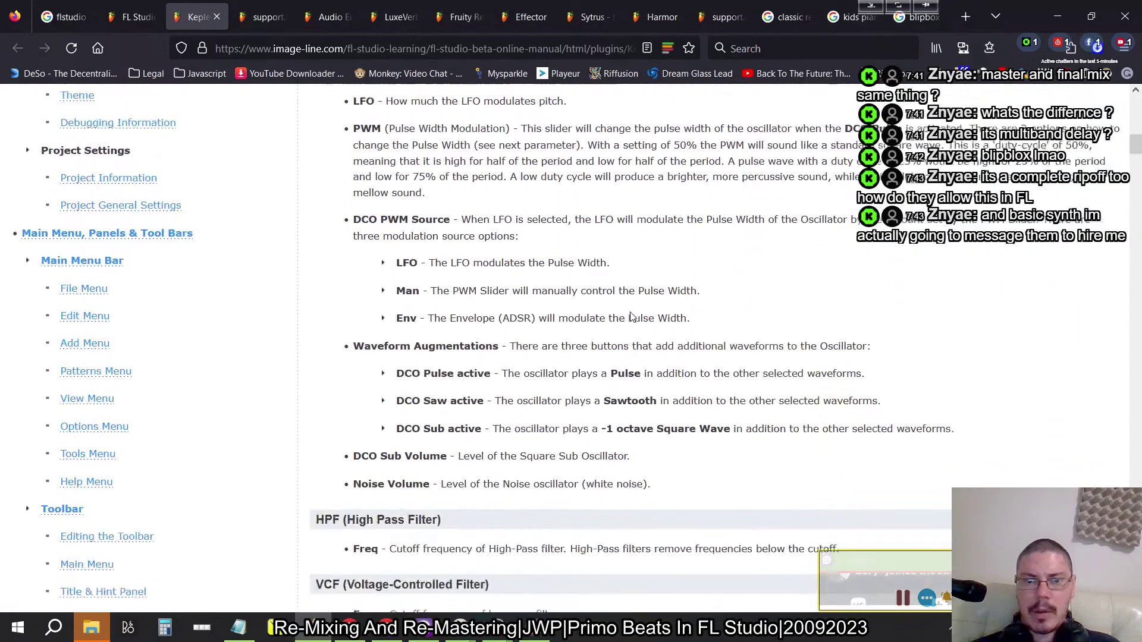
scroll(630, 316, "down", 3)
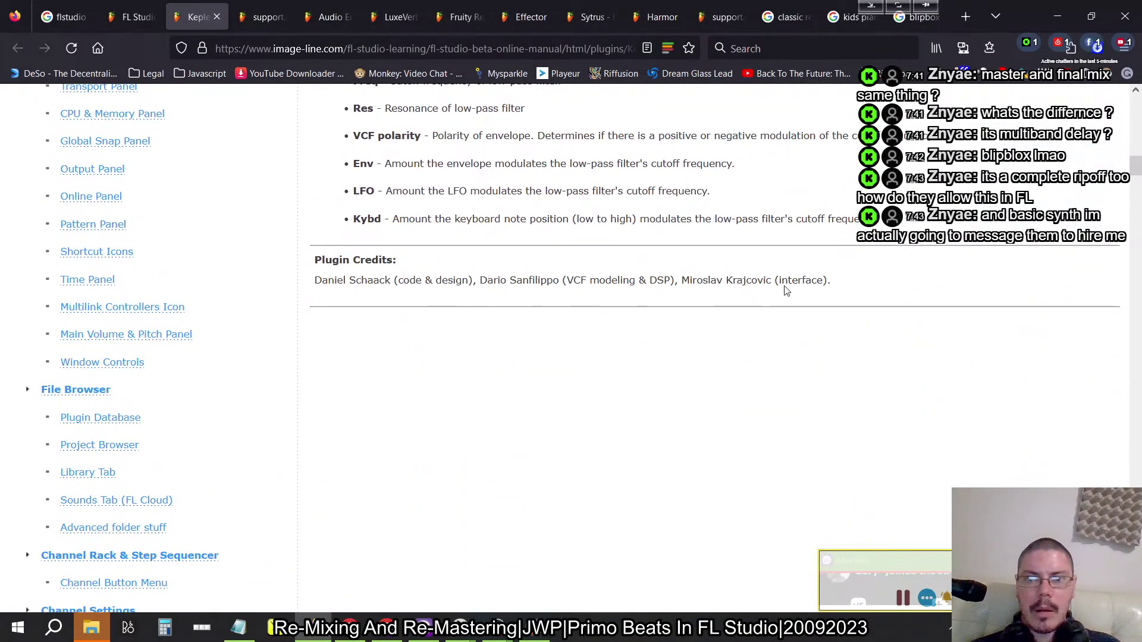
Search the manual for the credited Kepler interface designer's name, scan the matching plugins, and go back to the reverb results.
left_click_drag(775, 281, 766, 280)
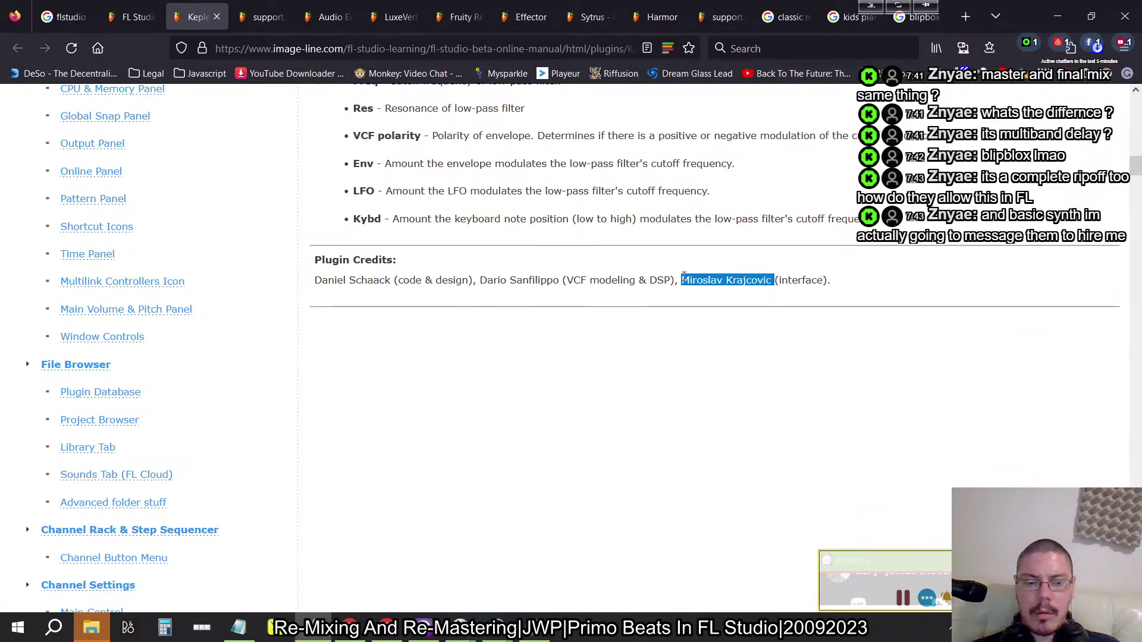
scroll(286, 345, "up", 20)
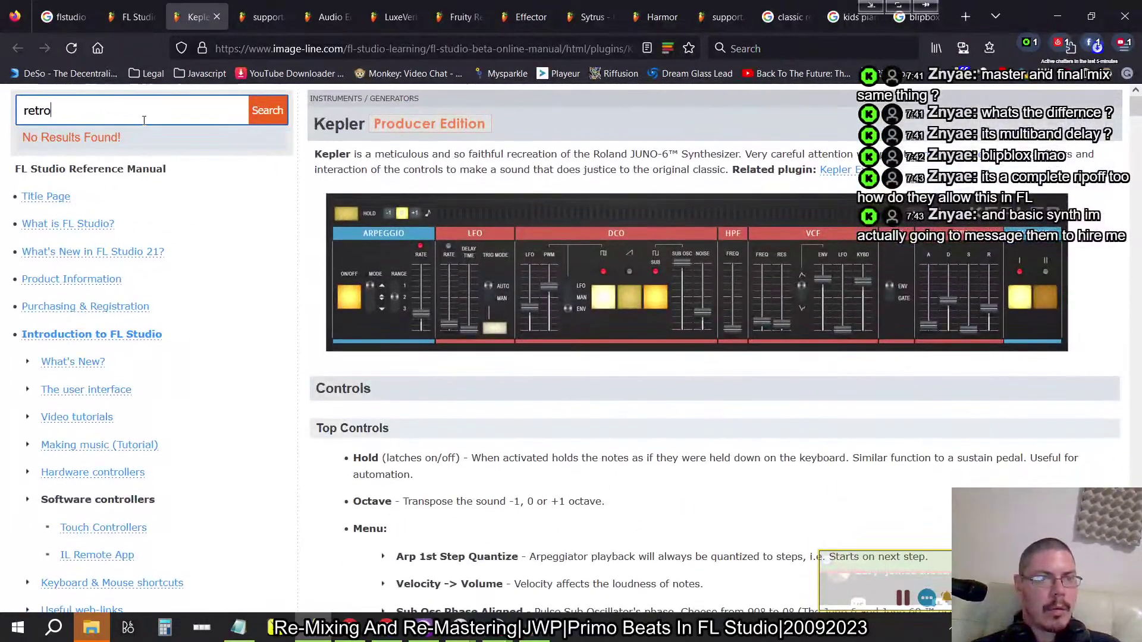
type("Miroslav Krajcovic")
key("Return")
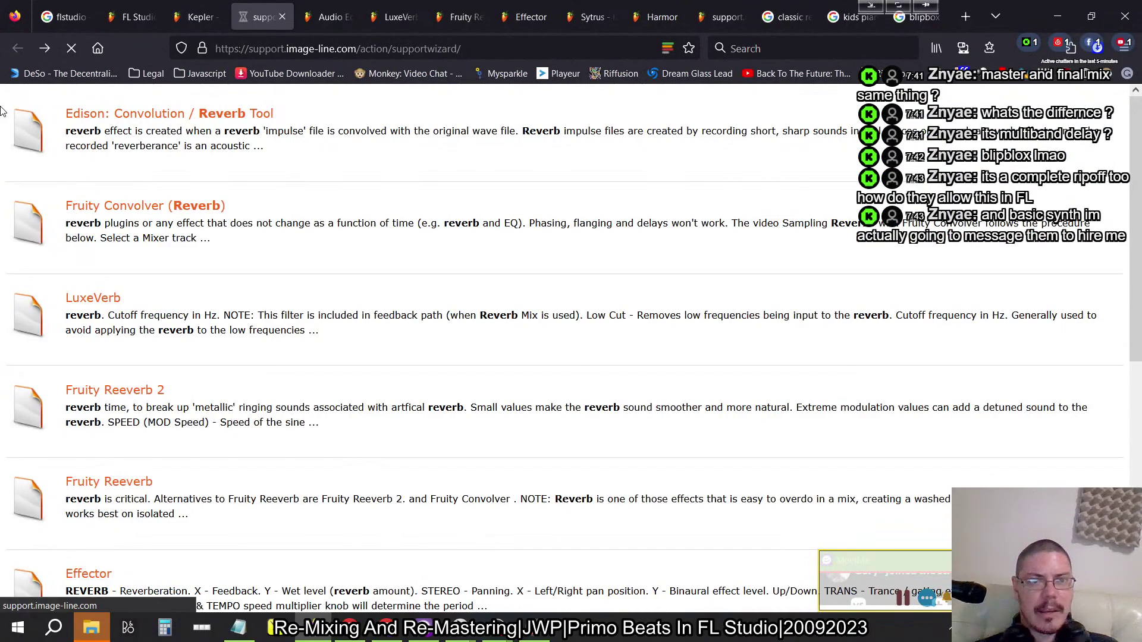
scroll(247, 285, "down", 7)
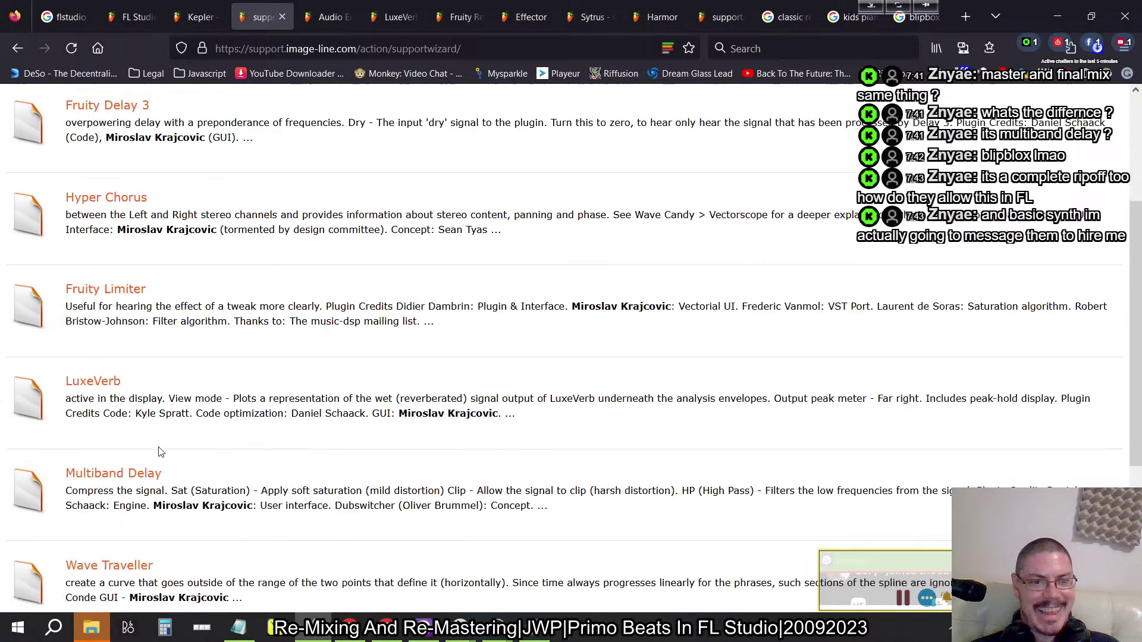
scroll(159, 447, "up", 7)
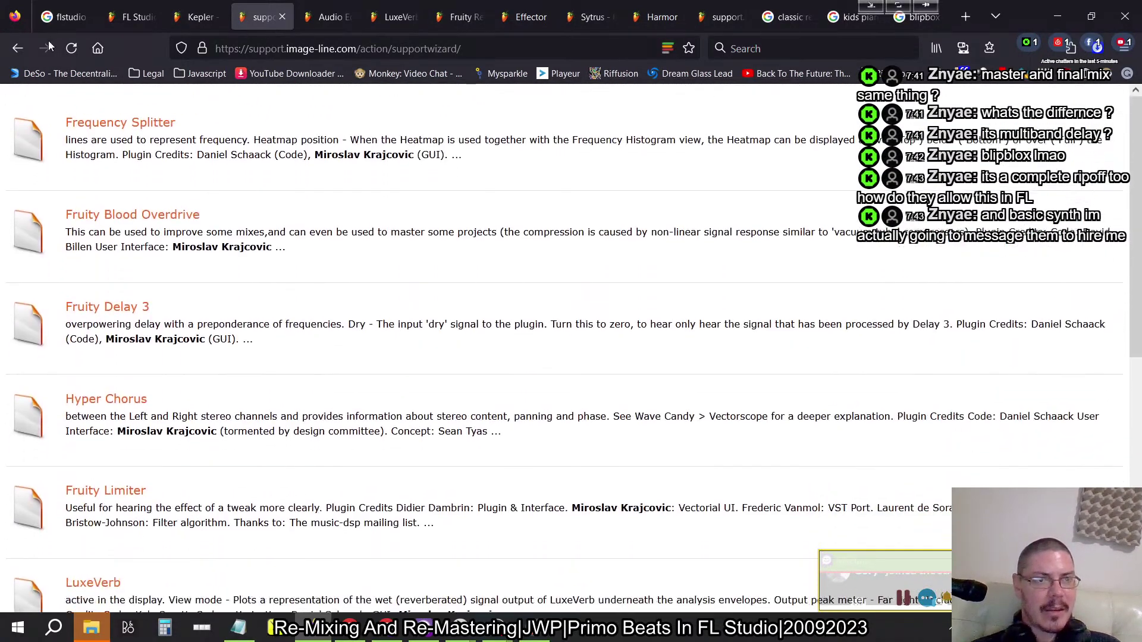
left_click(17, 48)
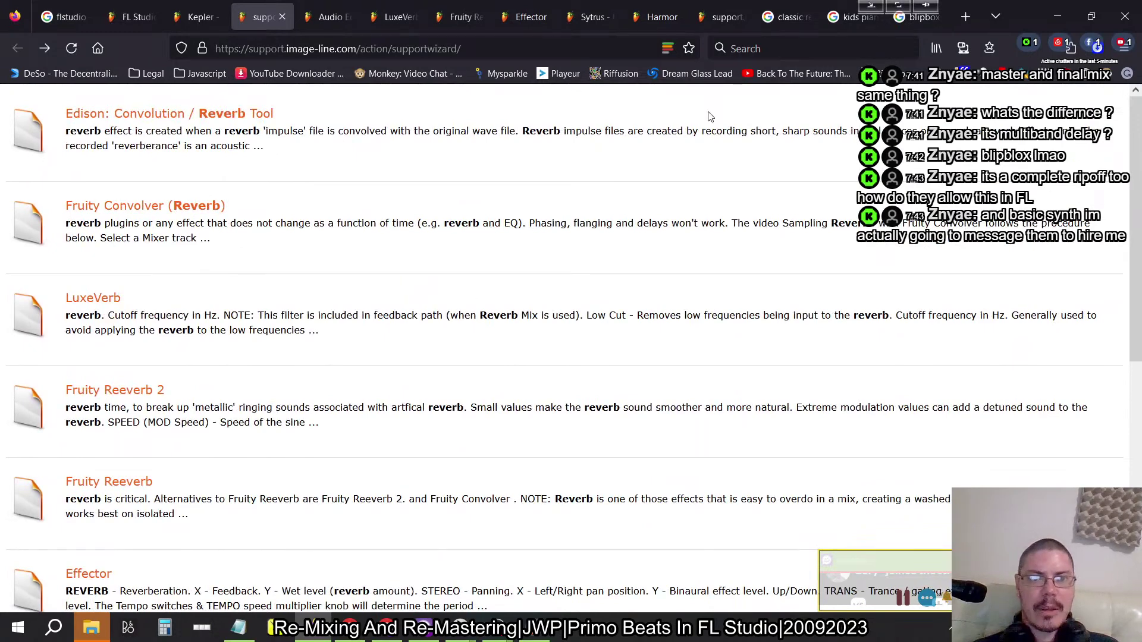
Switch to FL Studio and load Vintage Chorus into the Master track's second effect slot to view its interface.
key("alt+Tab")
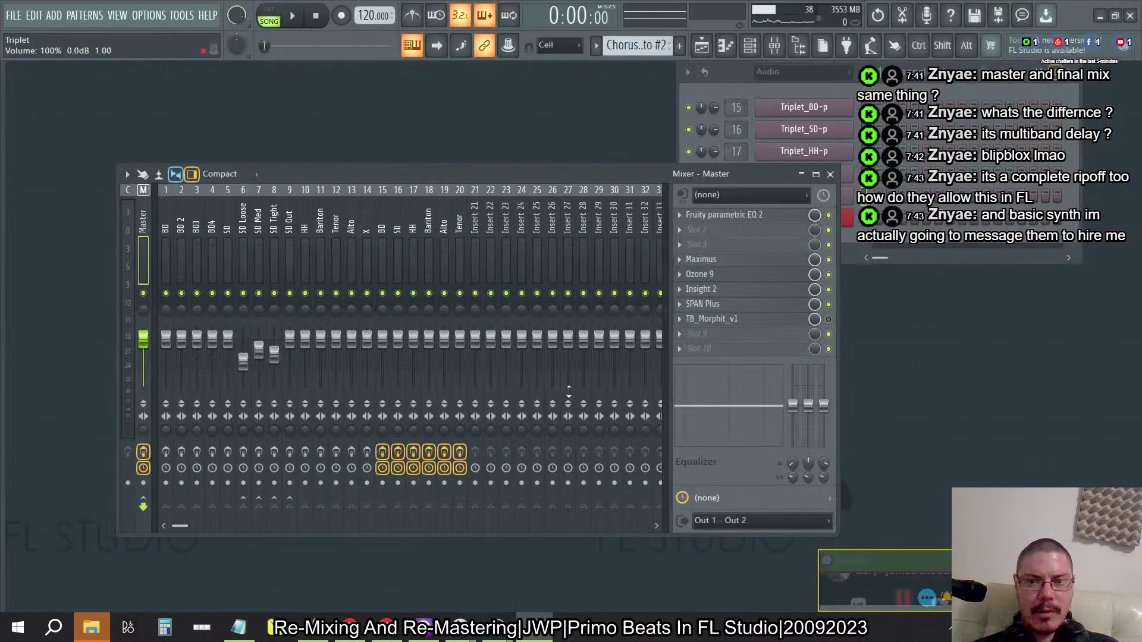
left_click(690, 229)
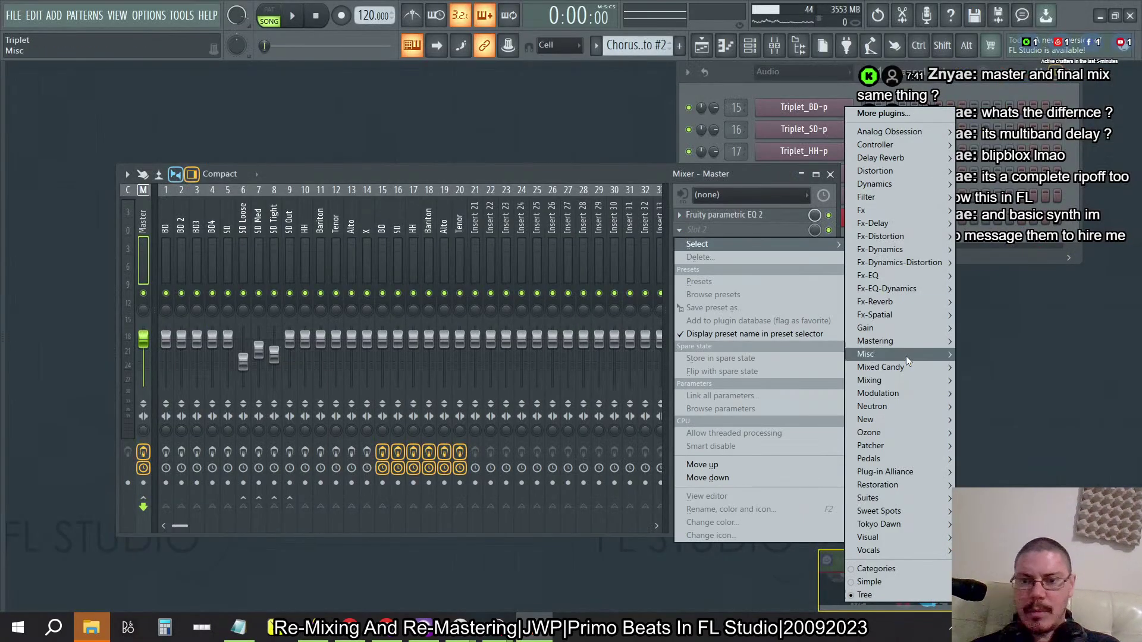
mouse_move(871, 422)
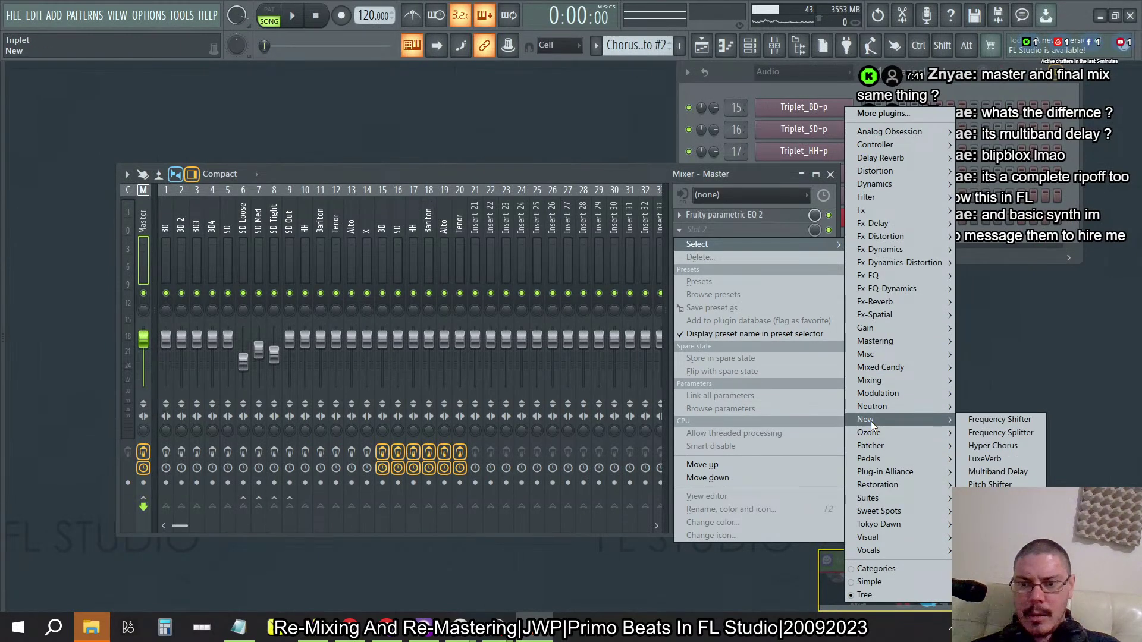
left_click(995, 498)
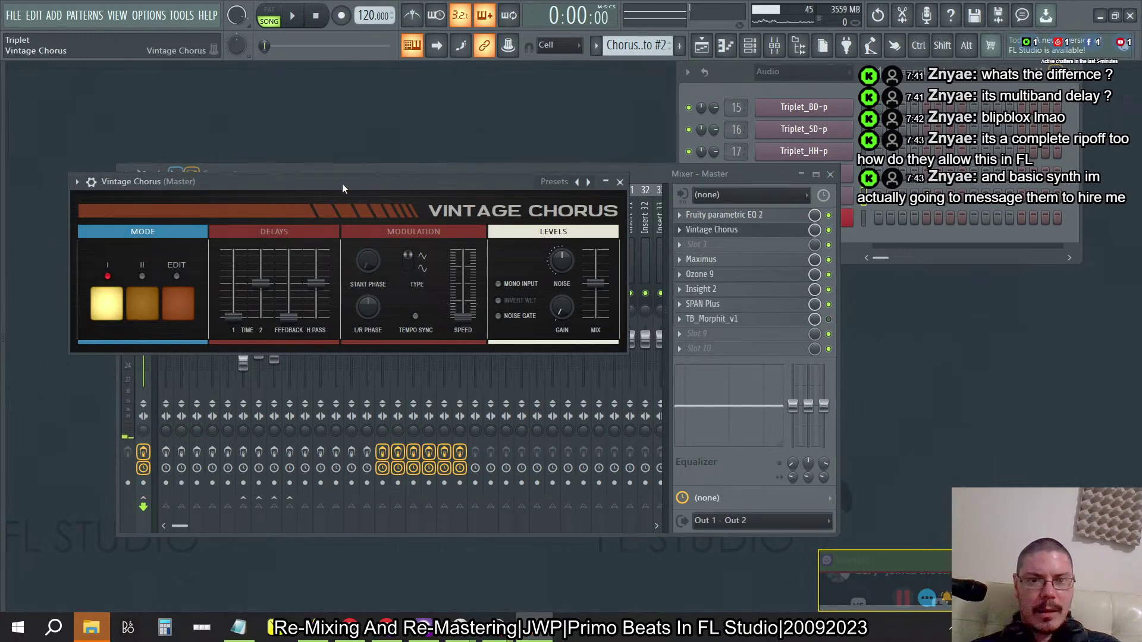
left_click_drag(343, 184, 549, 229)
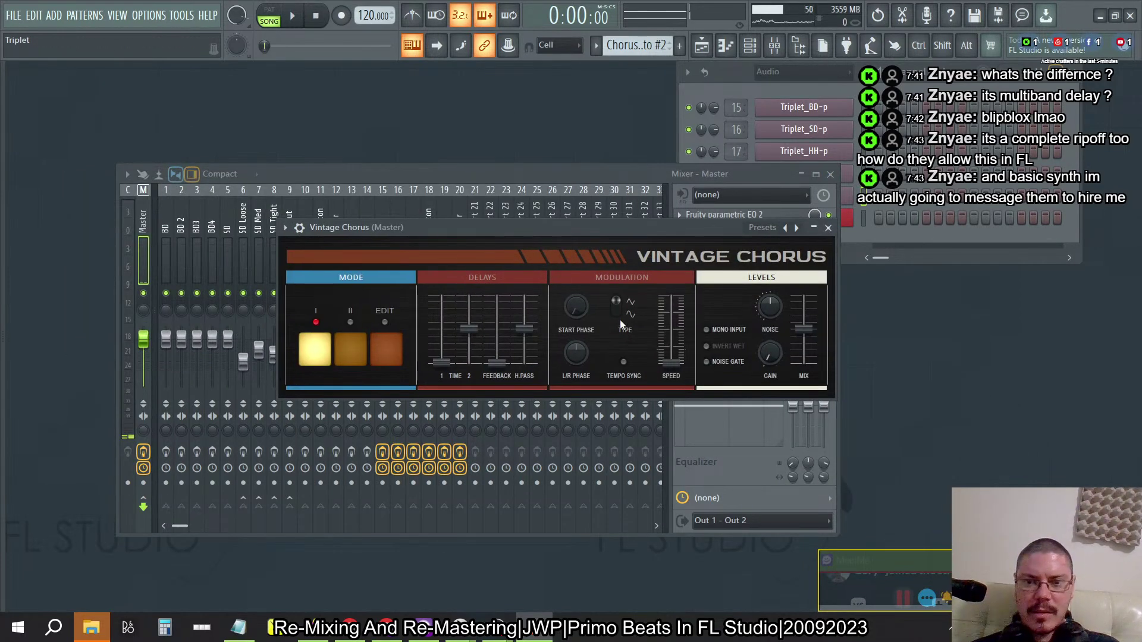
left_click(828, 227)
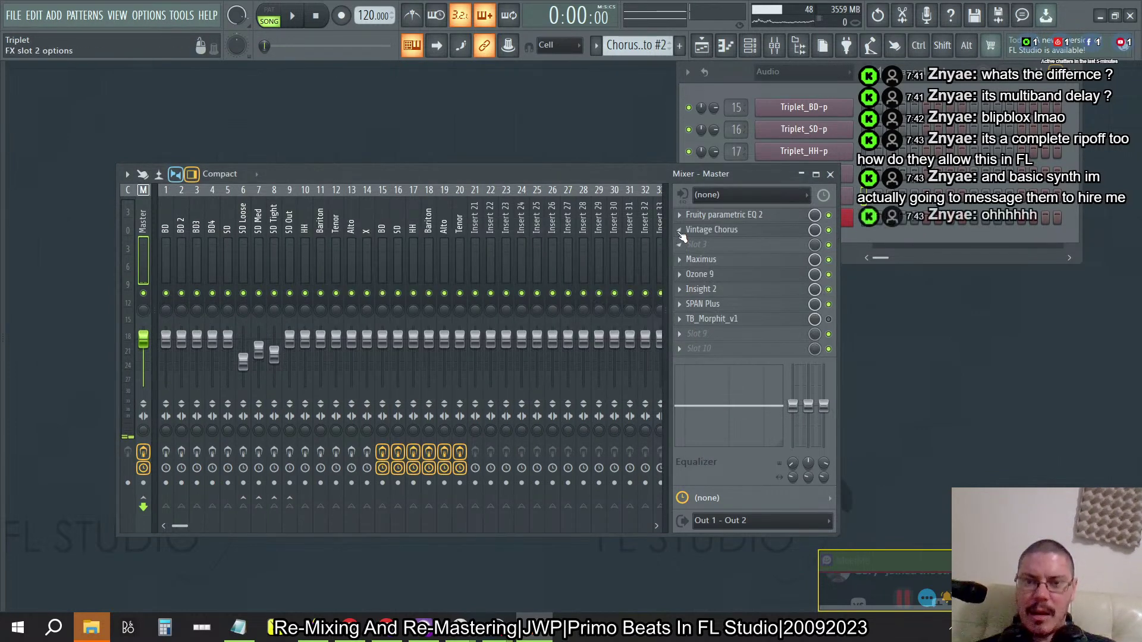
Remove Vintage Chorus from the Master track's effect chain.
left_click(680, 230)
left_click(700, 257)
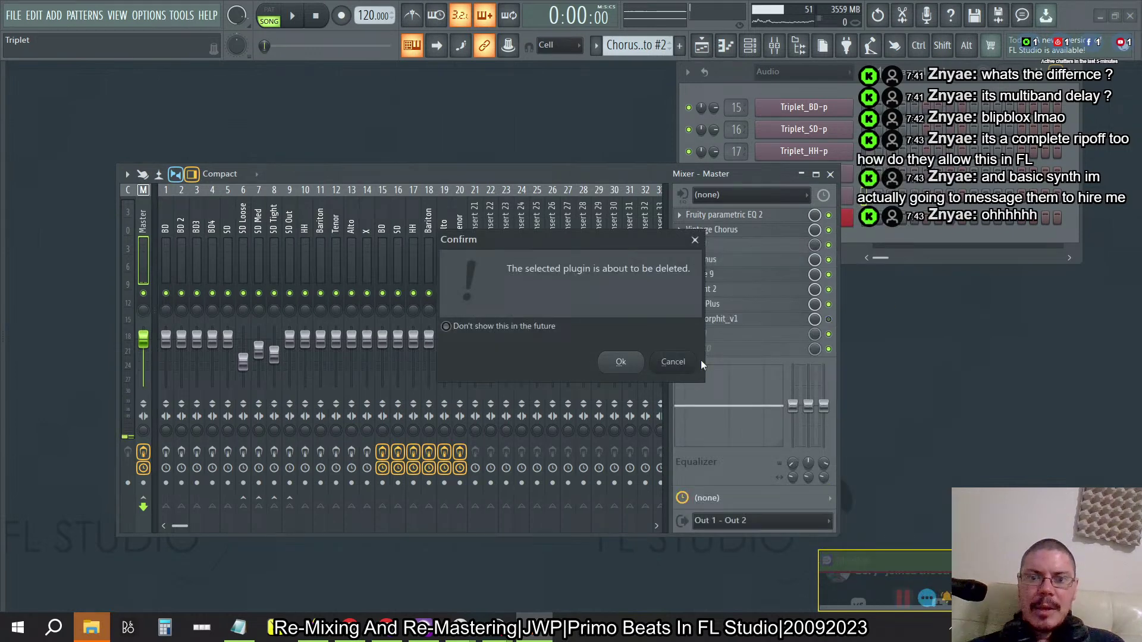
left_click(613, 364)
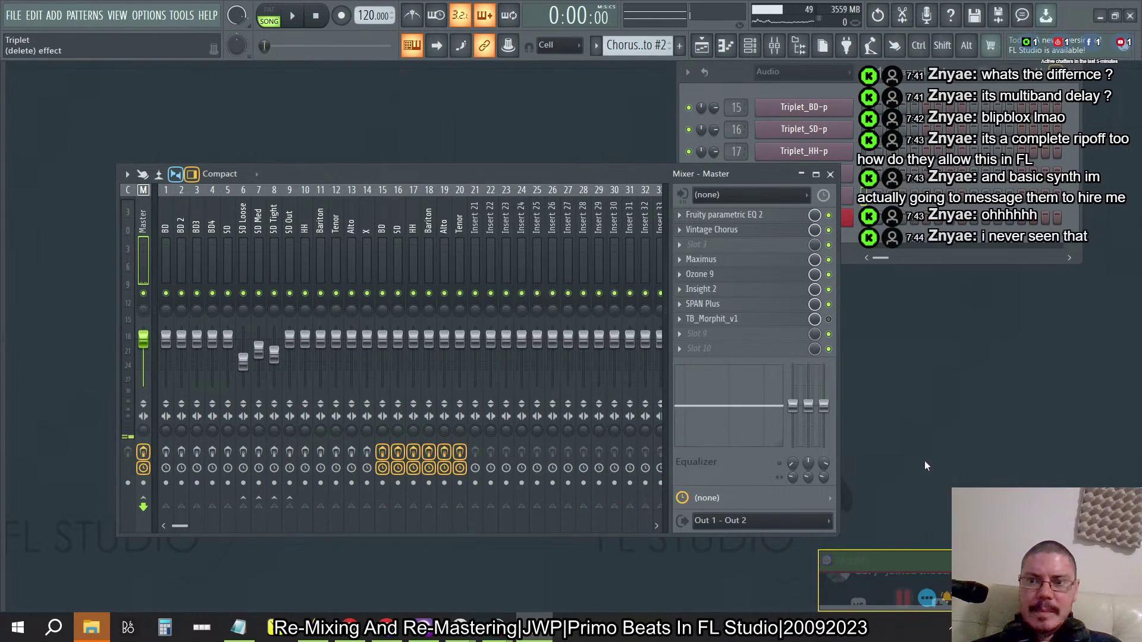
Load Vintage Phaser into the Master track's second effect slot and move its window clear of the effect list.
left_click(681, 232)
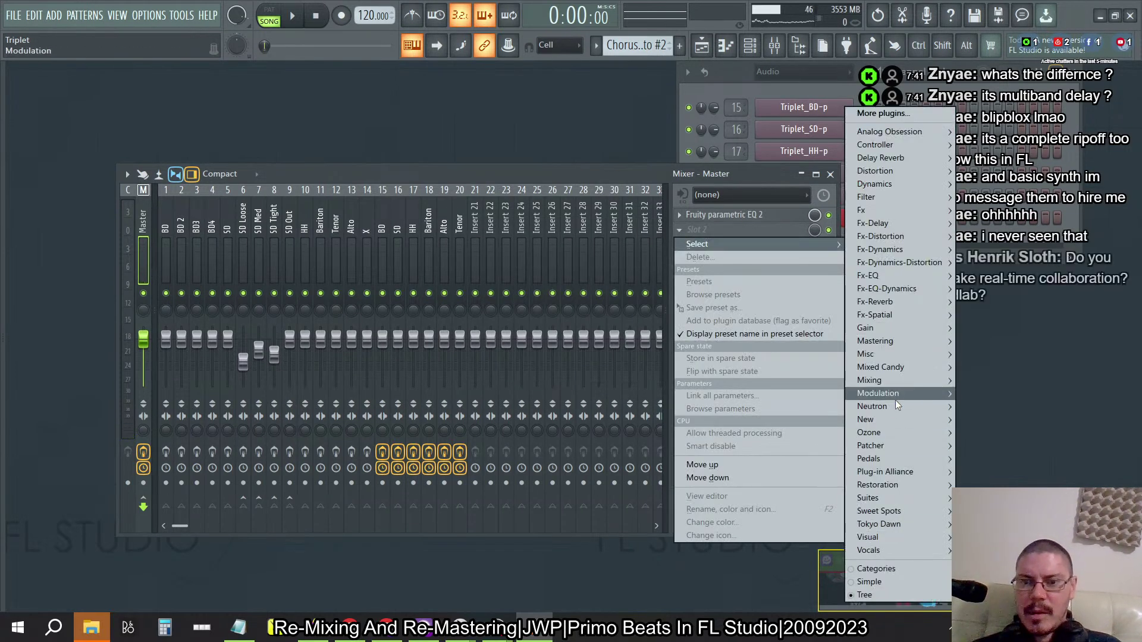
mouse_move(883, 420)
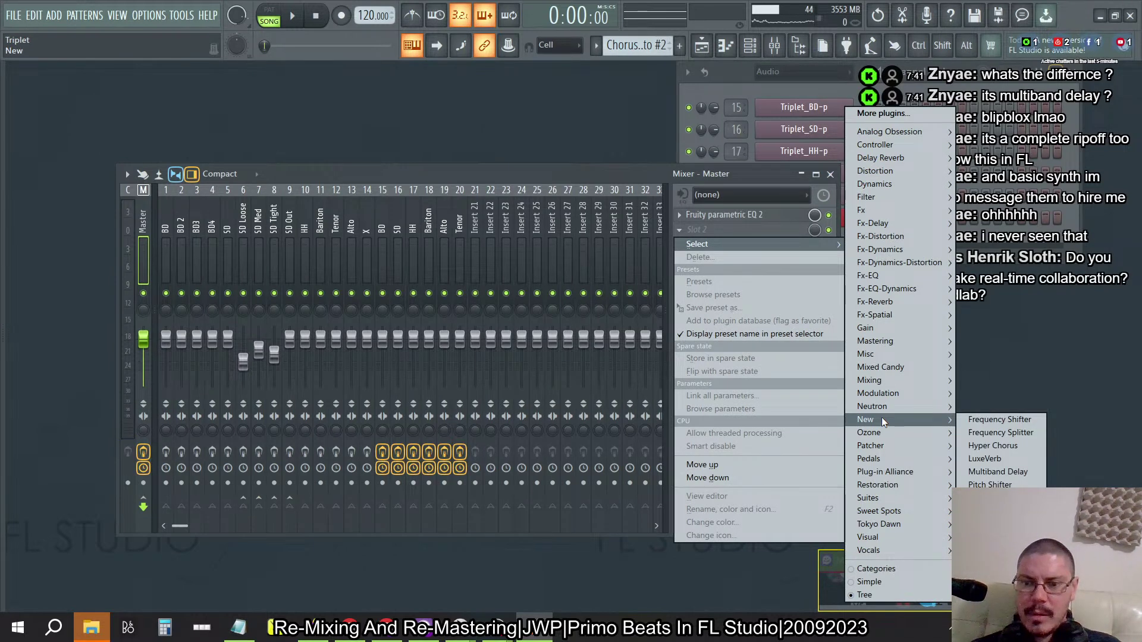
left_click(990, 511)
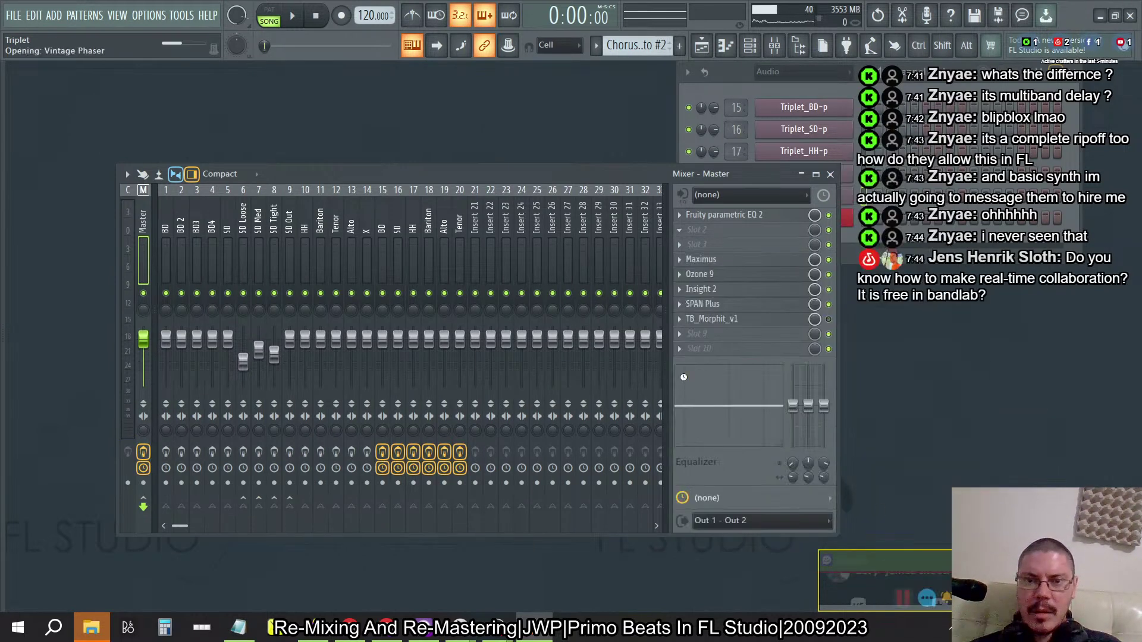
left_click_drag(670, 226, 459, 153)
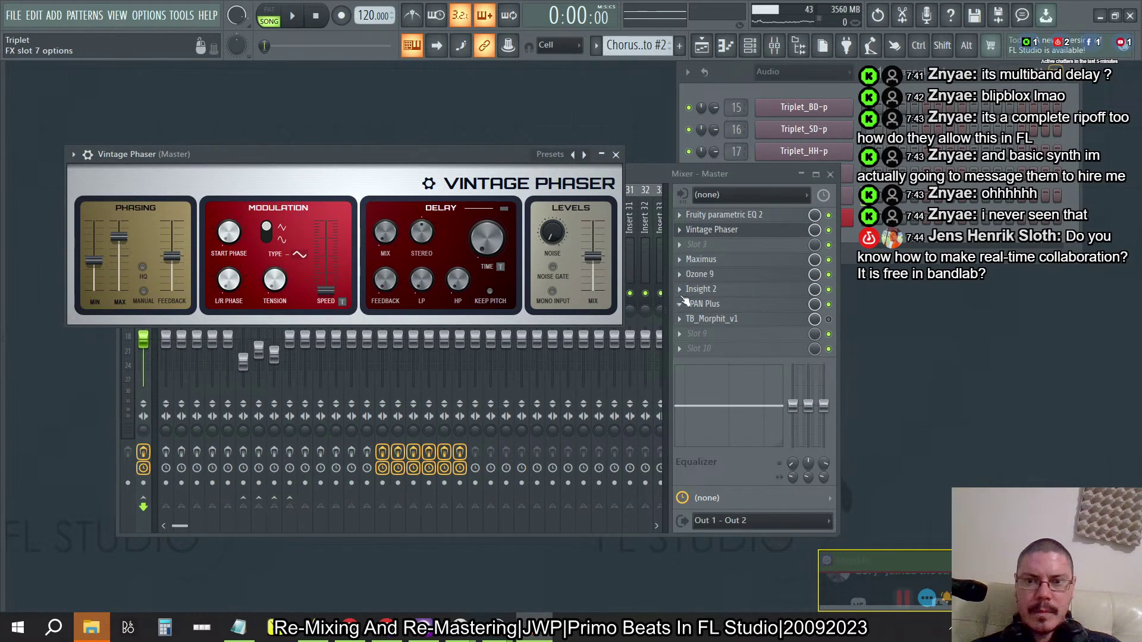
Delete Vintage Phaser from the Master track's second effect slot.
left_click(680, 230)
left_click(695, 257)
left_click(620, 360)
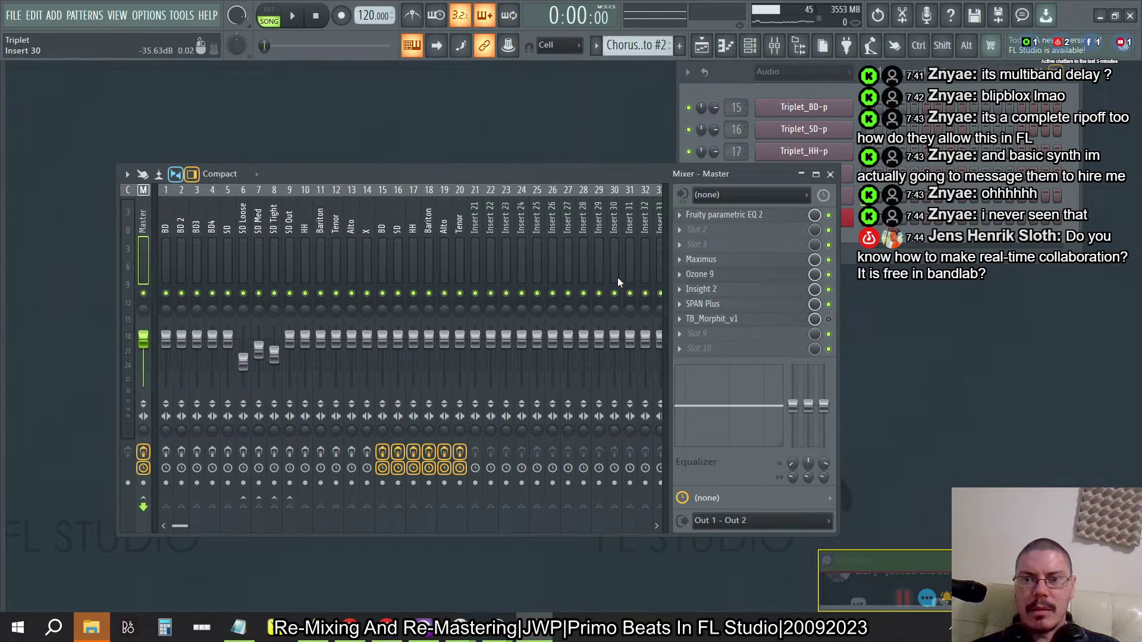
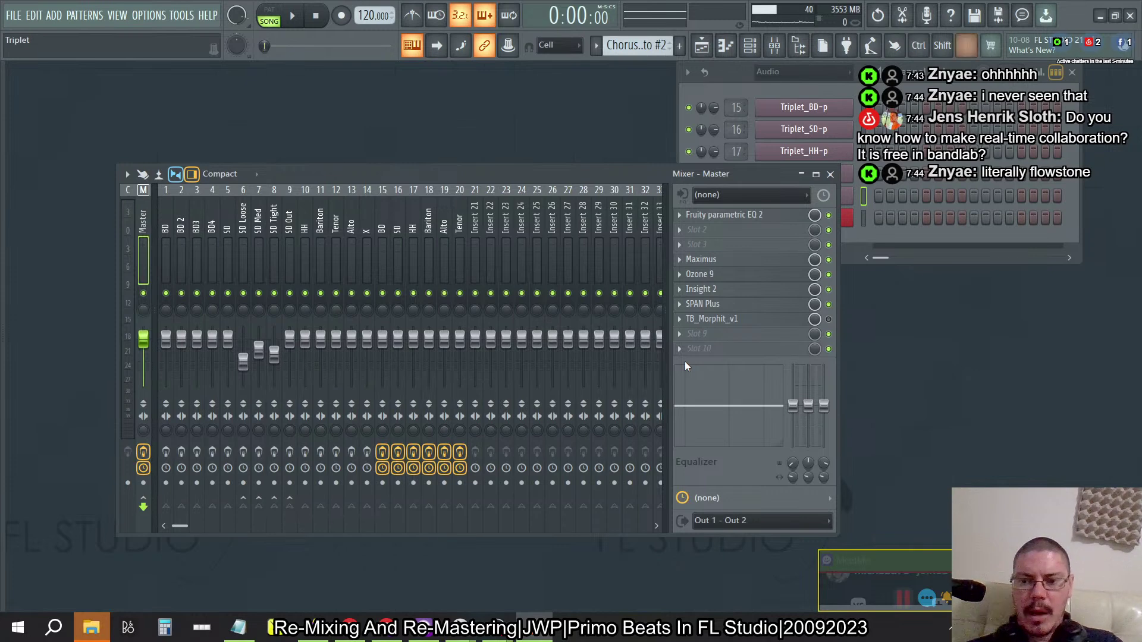
Switch to the Sillhouette Flp Data folder window in File Explorer.
key("alt+Tab")
key("Tab")
key("Tab")
key("Tab")
key("Tab")
key("Tab")
key("Tab")
key("Tab")
key("Tab")
key("Tab")
key("Tab")
key("Tab")
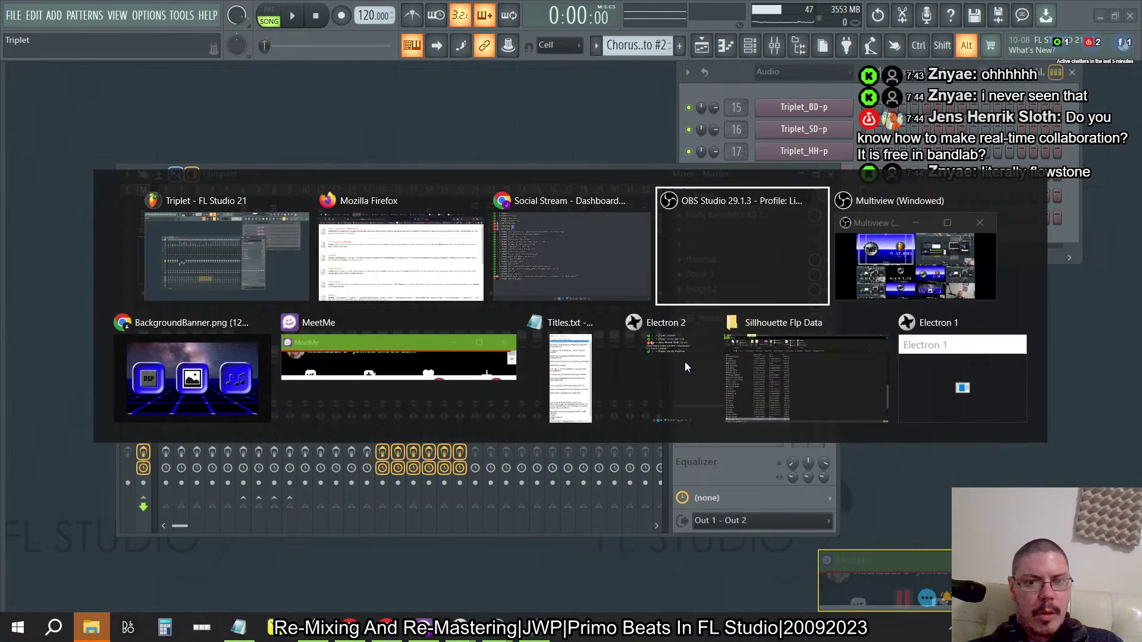
key("Tab")
key("Tab")
key("Tab")
key("Tab")
key("Tab")
key("Tab")
key("Tab")
key("Tab")
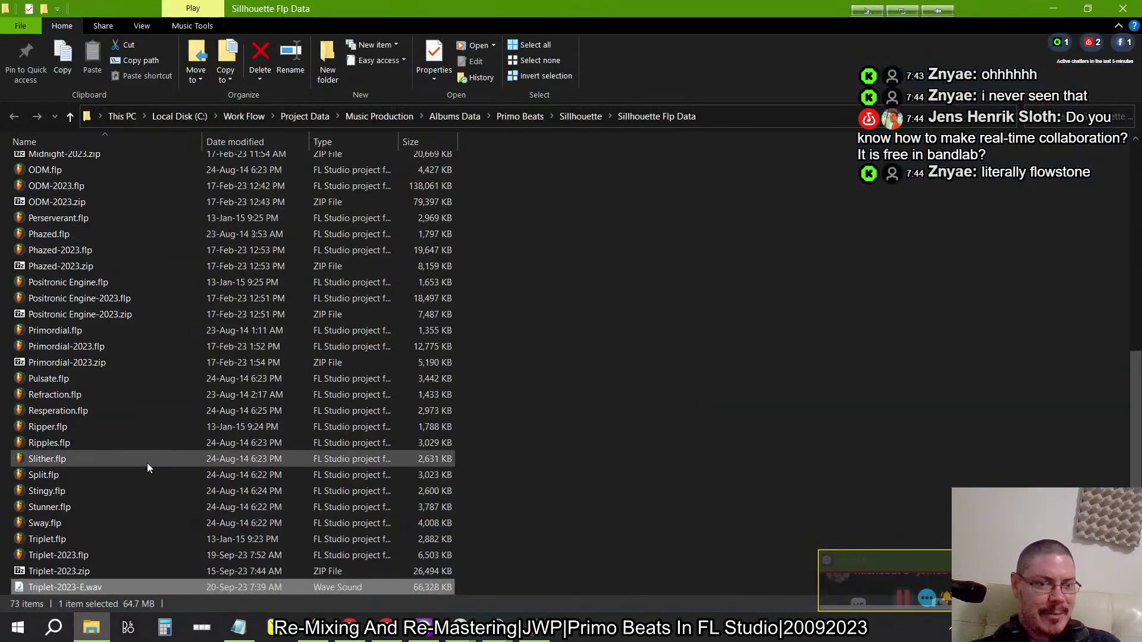
Browse up to the Primo Beats folder and back down through Sillhouette Flp Data into the Triplet folder.
scroll(147, 463, "up", 15)
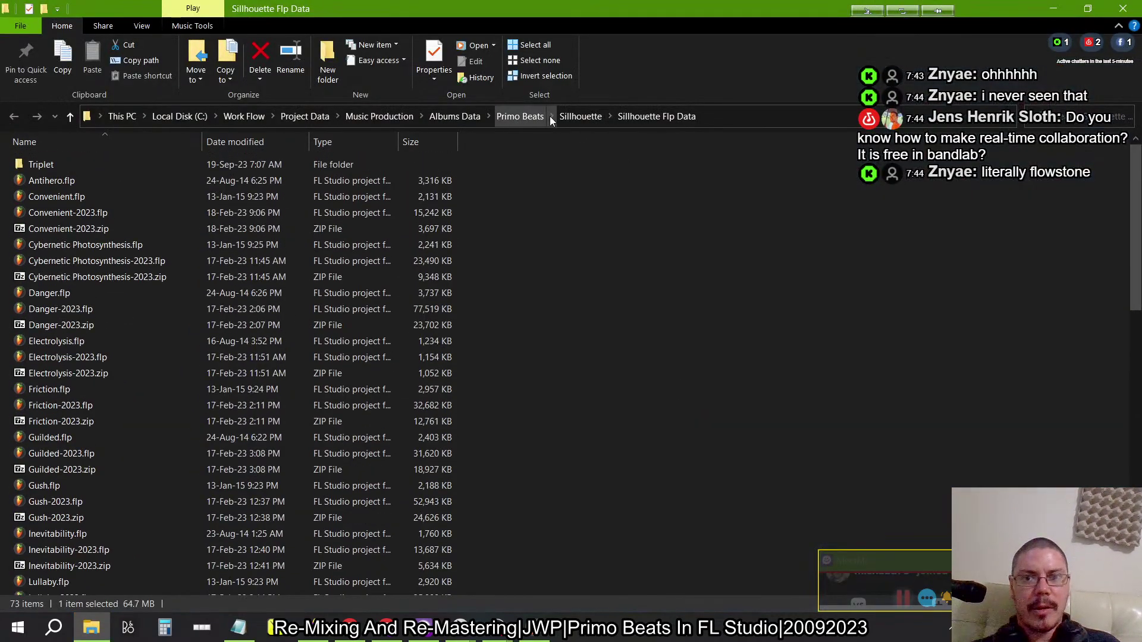
left_click(568, 116)
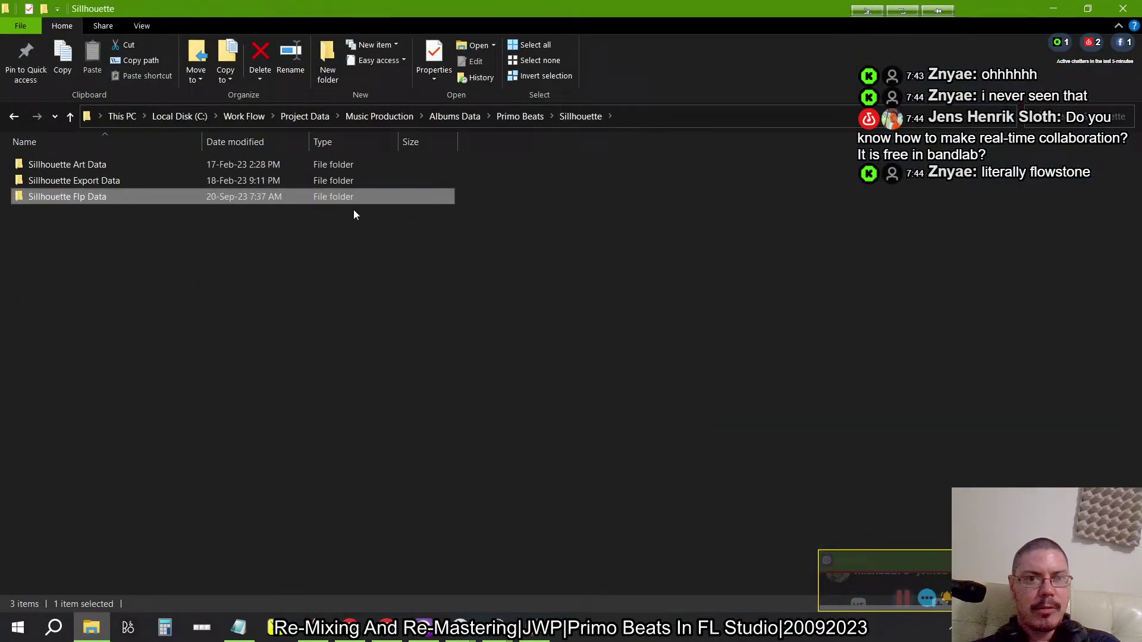
left_click(529, 120)
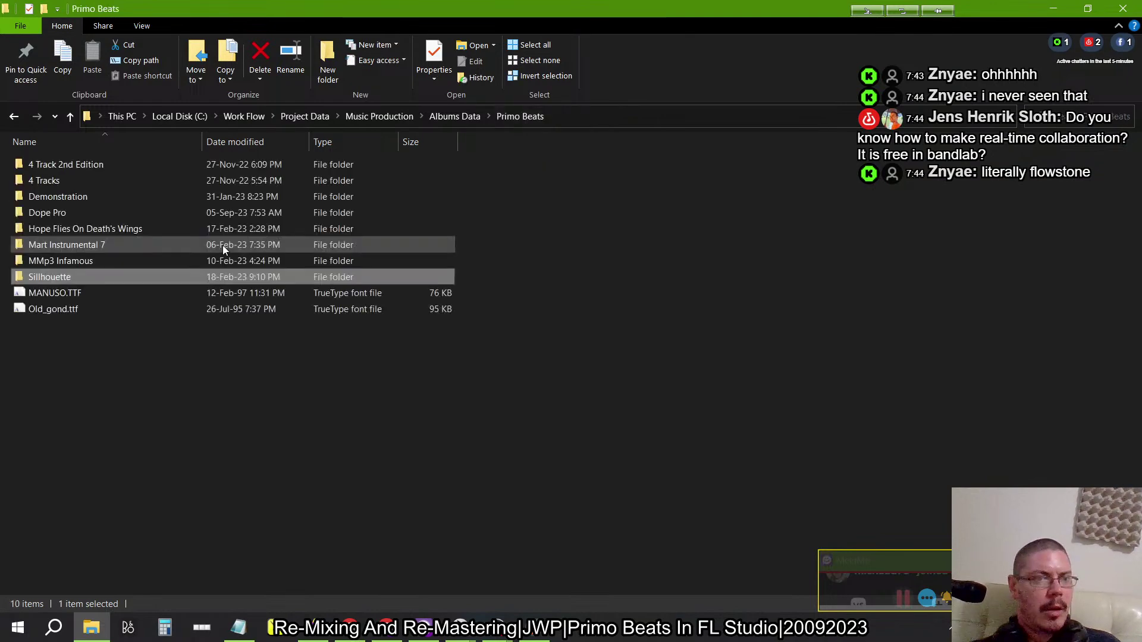
double_click(71, 277)
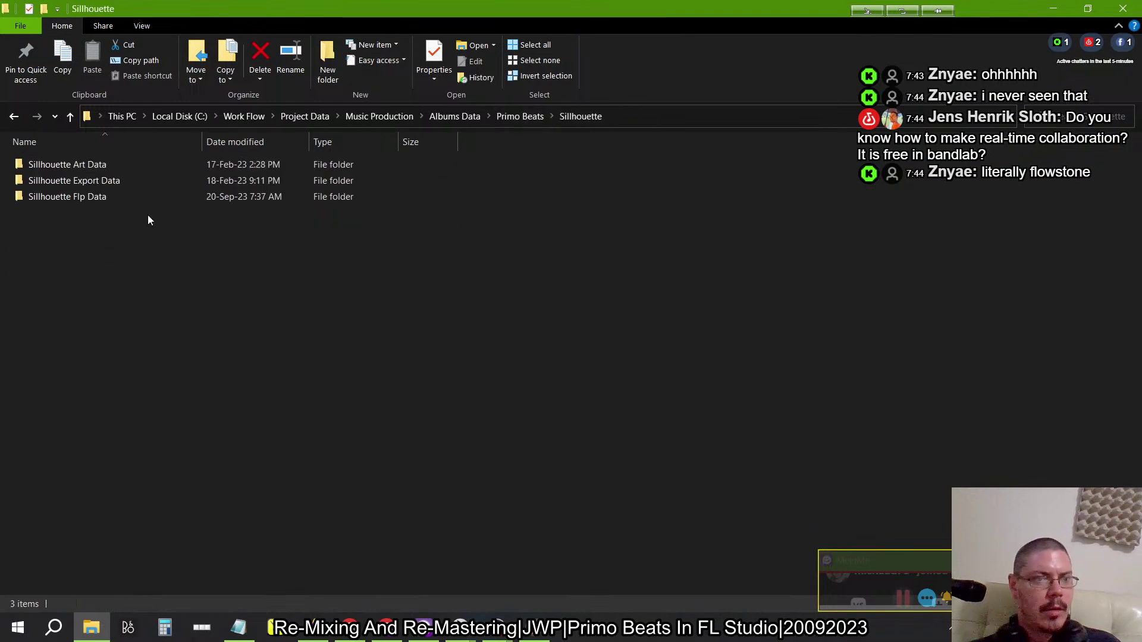
double_click(57, 196)
double_click(67, 164)
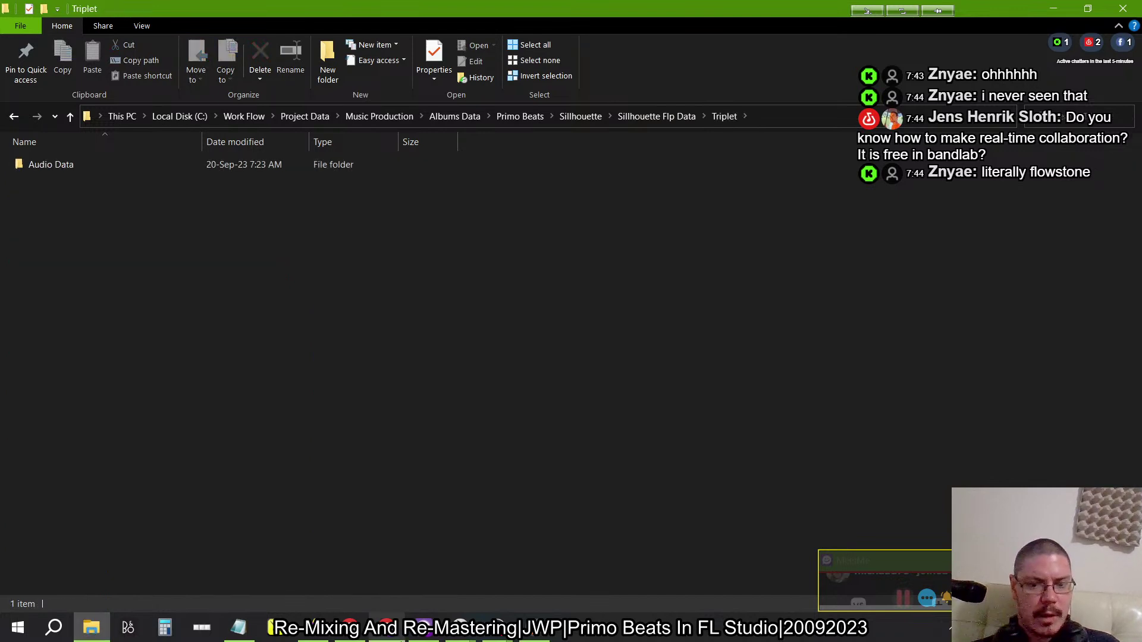
Search Windows for "rx" and launch iZotope RX 9 Audio Editor.
left_click(55, 629)
type("x")
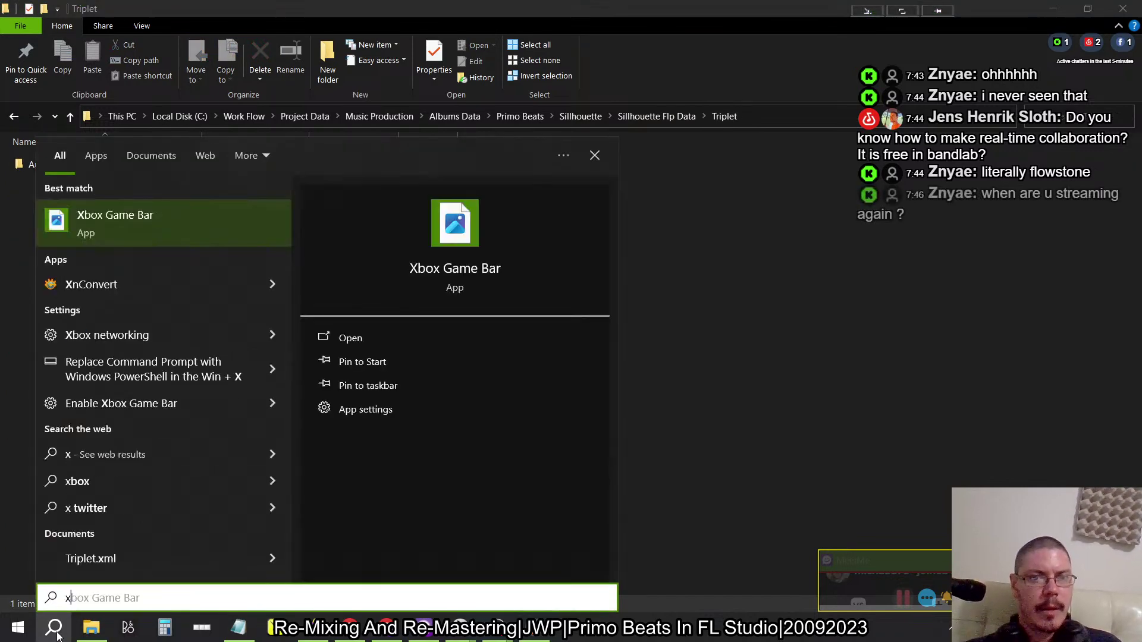
key("BackSpace")
type("rx")
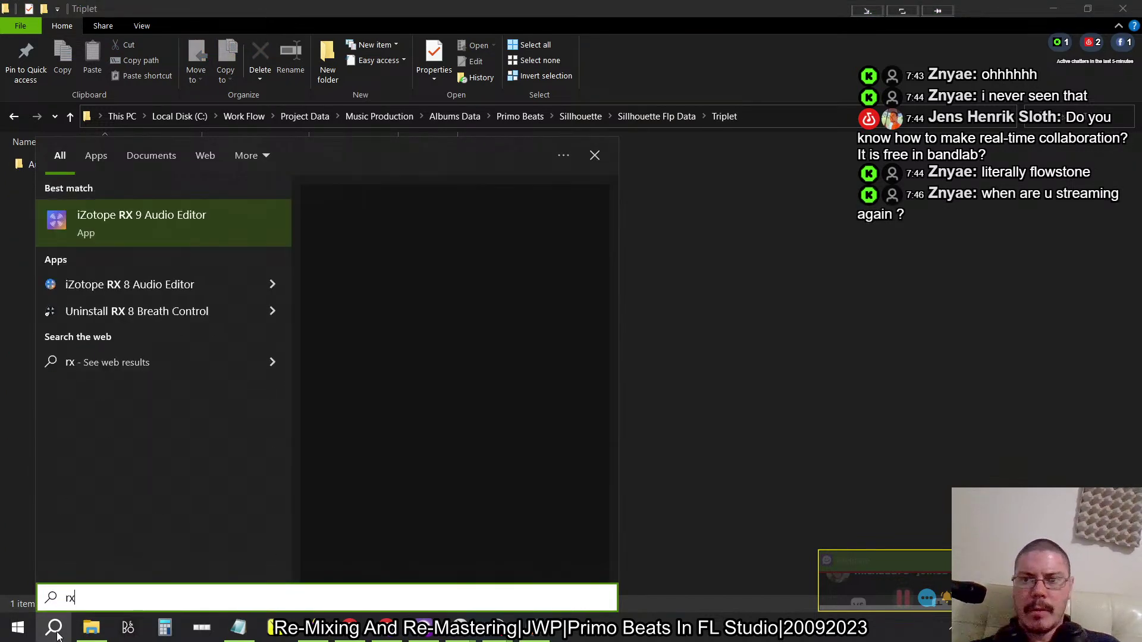
key("Return")
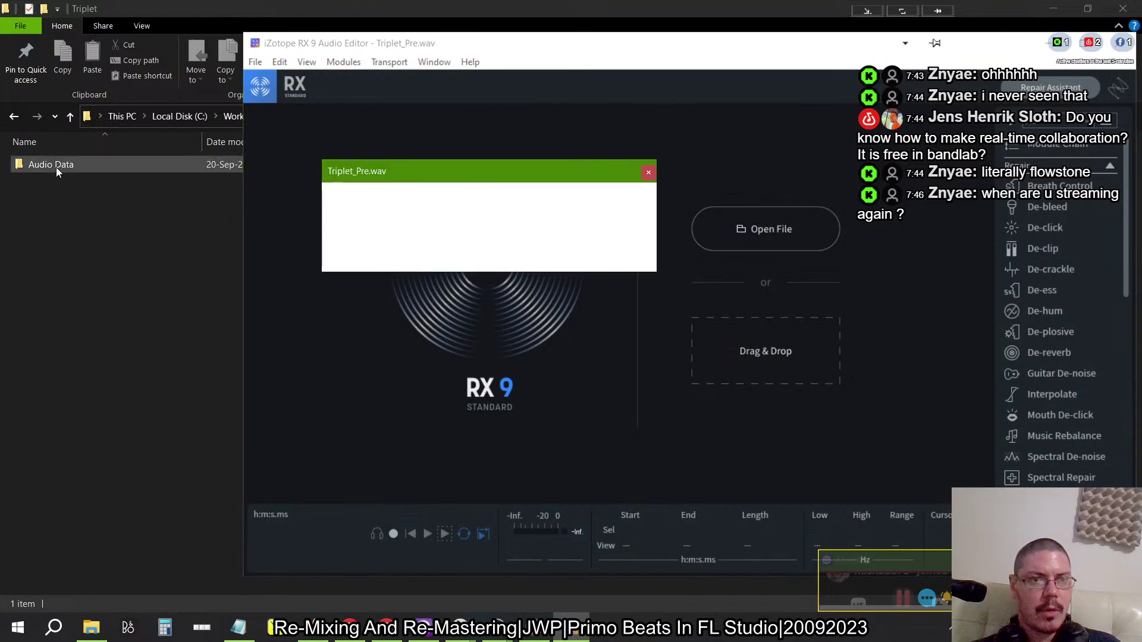
Open the Audio Data folder in File Explorer and close Triplet_Pre.wav in RX 9.
left_click(56, 165)
key("Return")
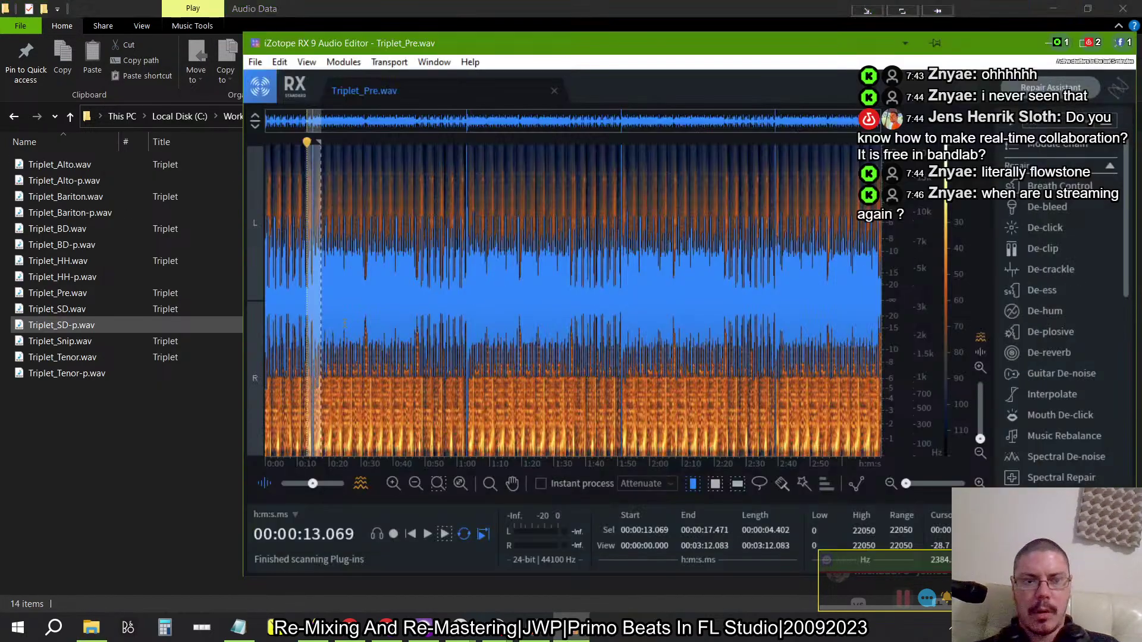
left_click(553, 91)
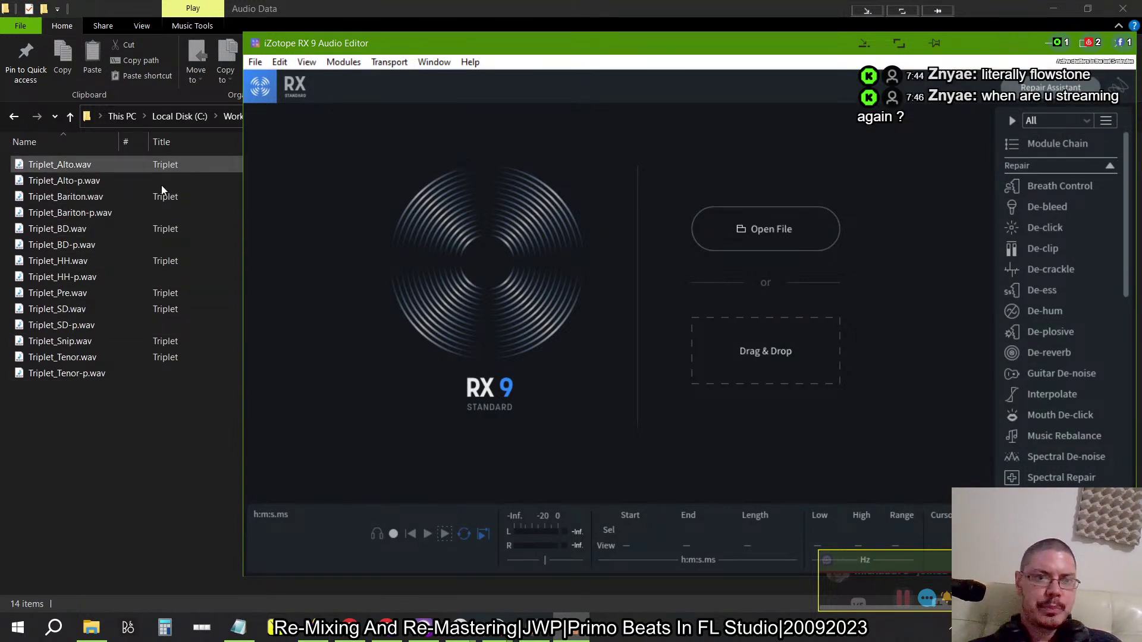
Return to File Explorer, check the parent Triplet folder, and reopen its Audio Data subfolder.
left_click(215, 411)
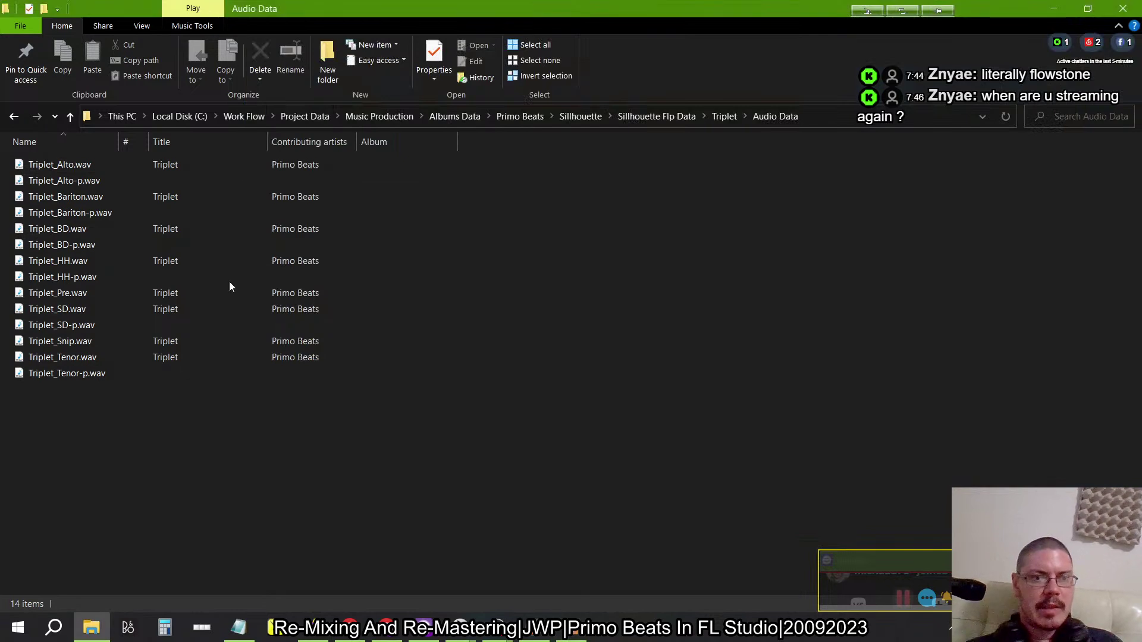
left_click(723, 117)
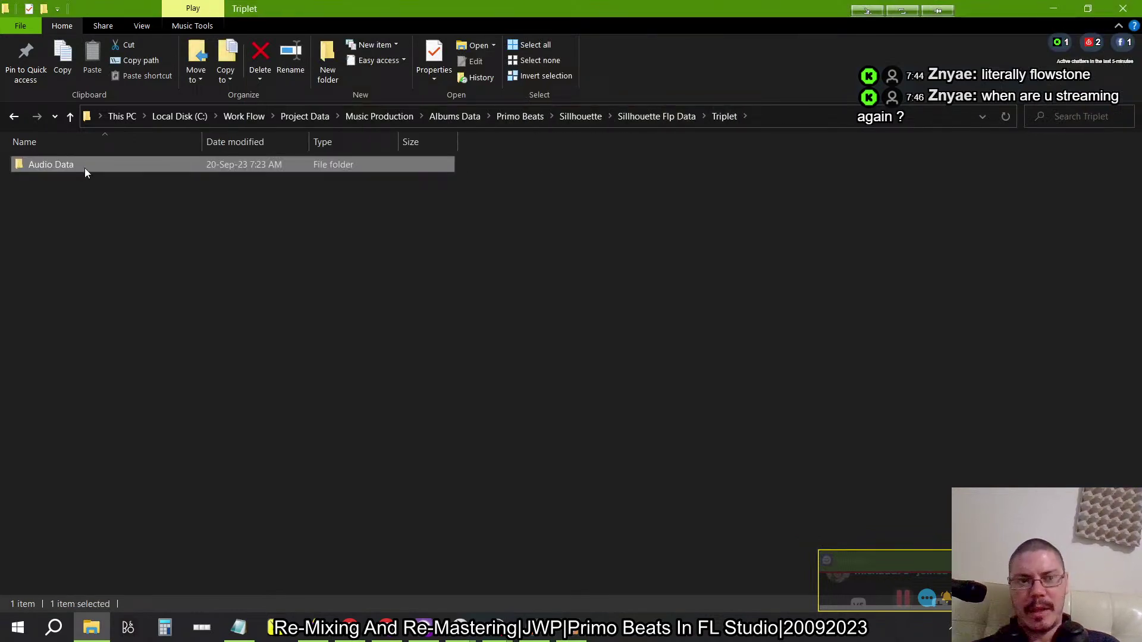
double_click(62, 164)
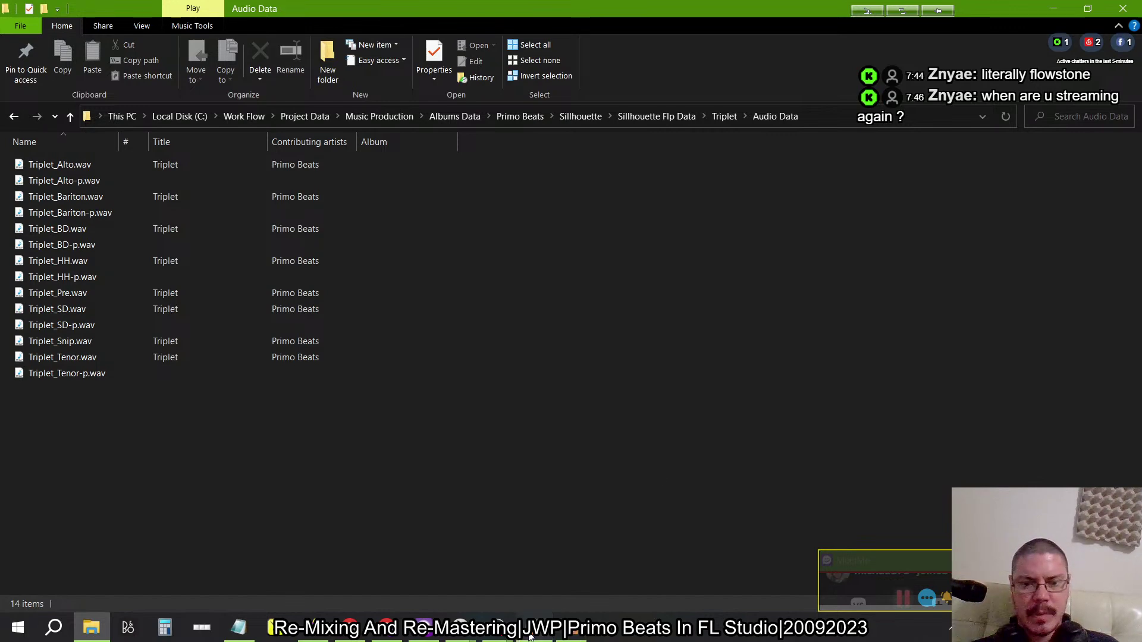
Switch to FL Studio and start exporting the project as a wave file, up to choosing where to save it.
left_click(552, 628)
left_click(13, 15)
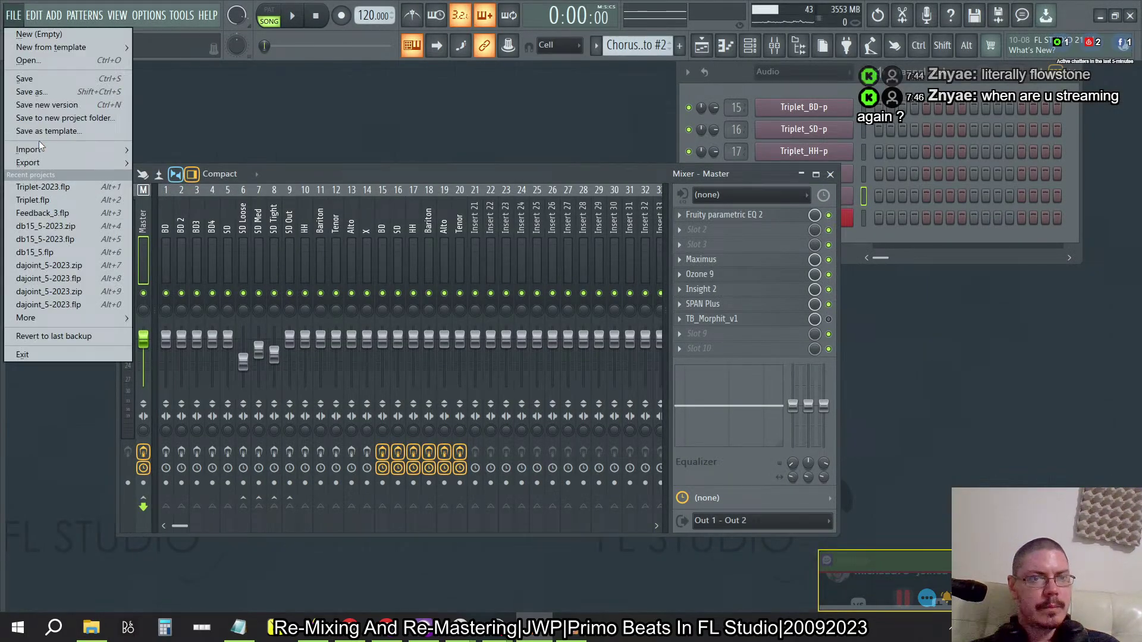
mouse_move(35, 158)
left_click(164, 172)
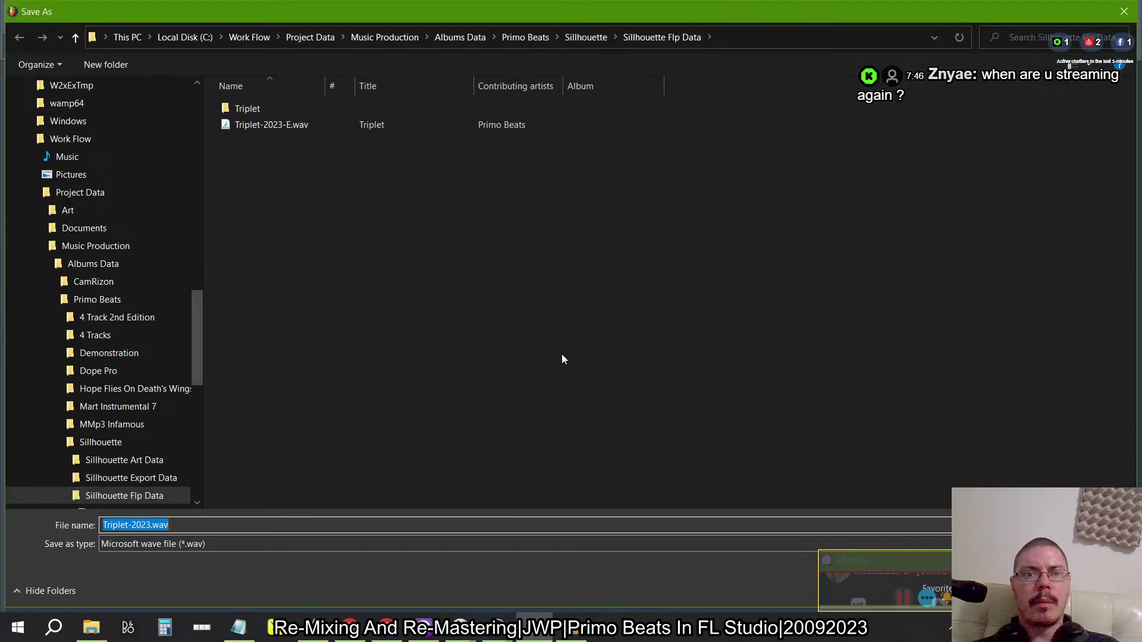
Check the Triplet and Sillhouette Flp Data folders in File Explorer, then return to FL Studio's export save dialog.
key("alt+Tab")
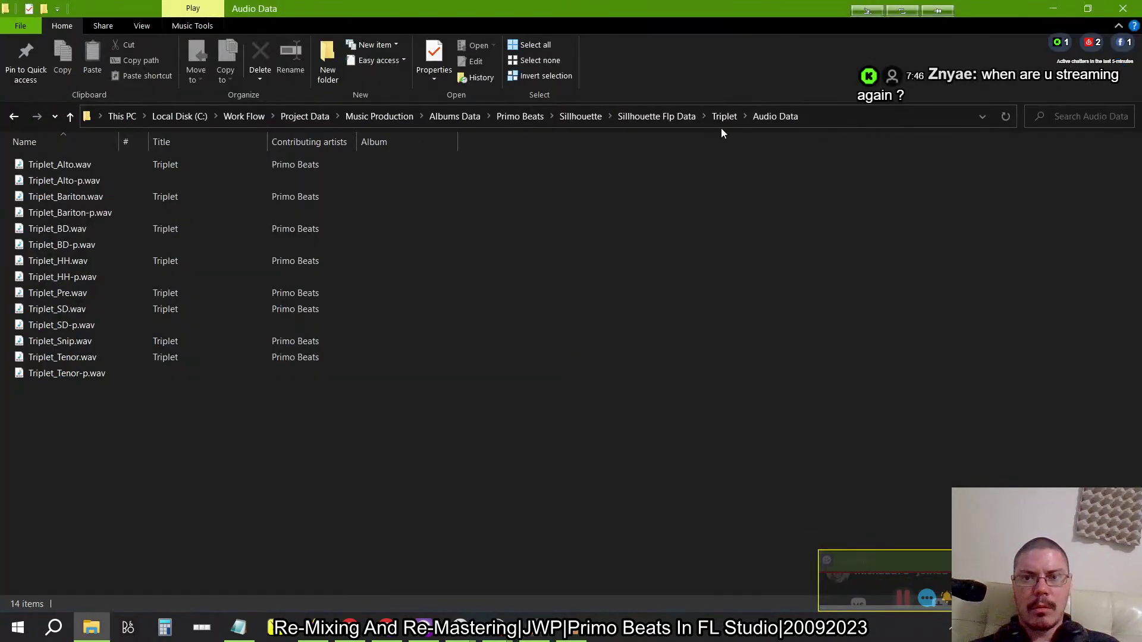
left_click(722, 117)
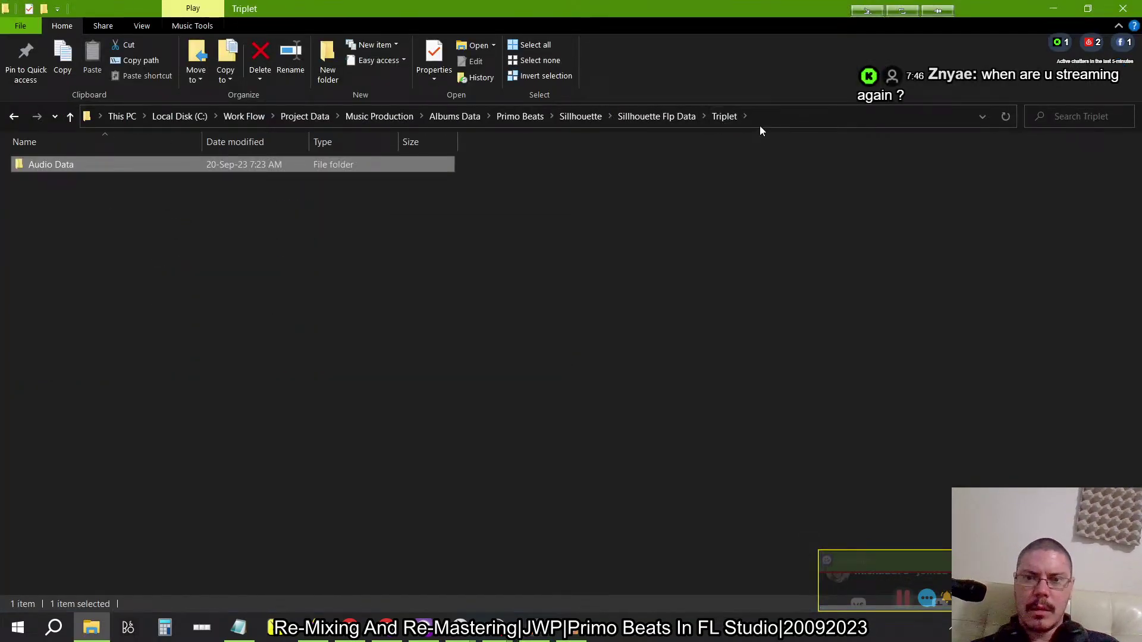
left_click(673, 120)
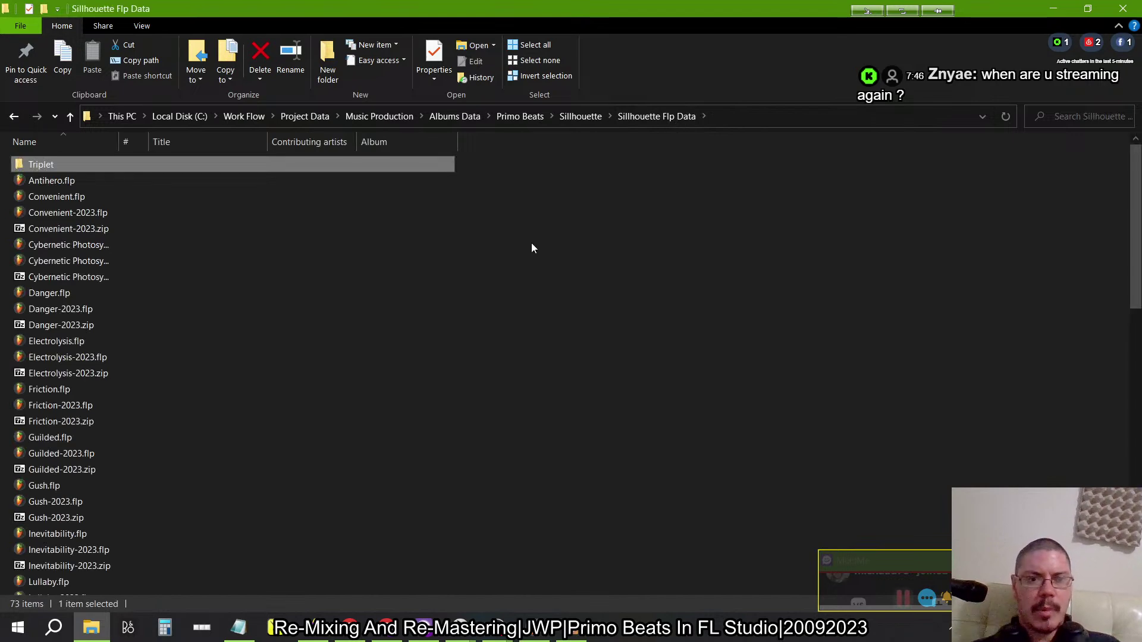
key("alt+Tab")
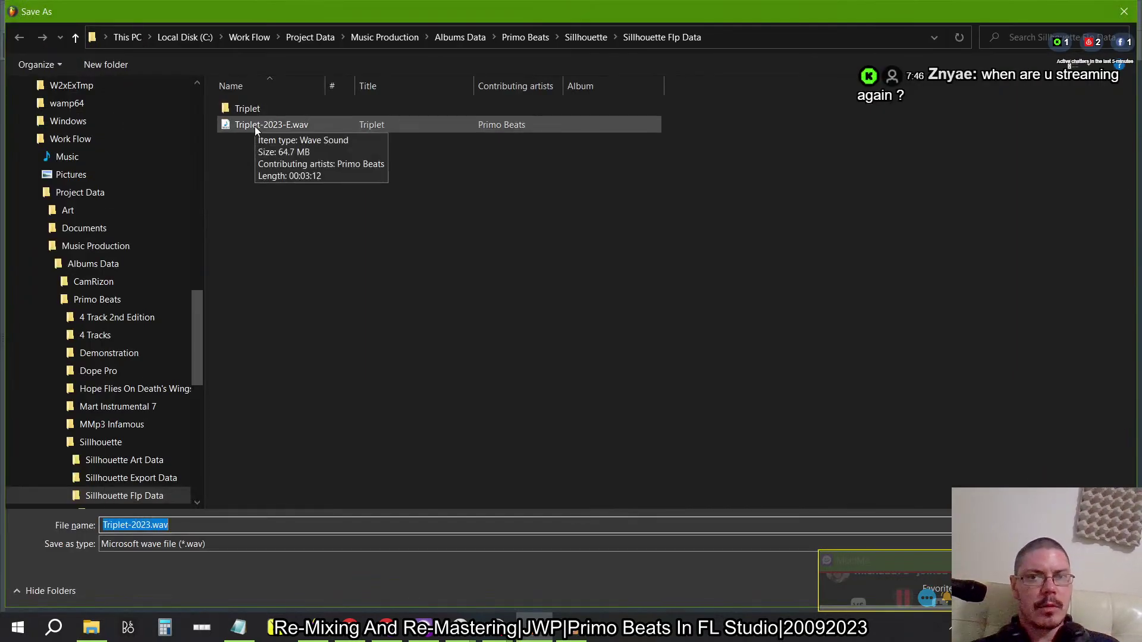
Move Triplet-2023-E.wav from the Sillhouette Flp Data folder into its Triplet subfolder using File Explorer.
left_click(254, 126)
right_click(255, 127)
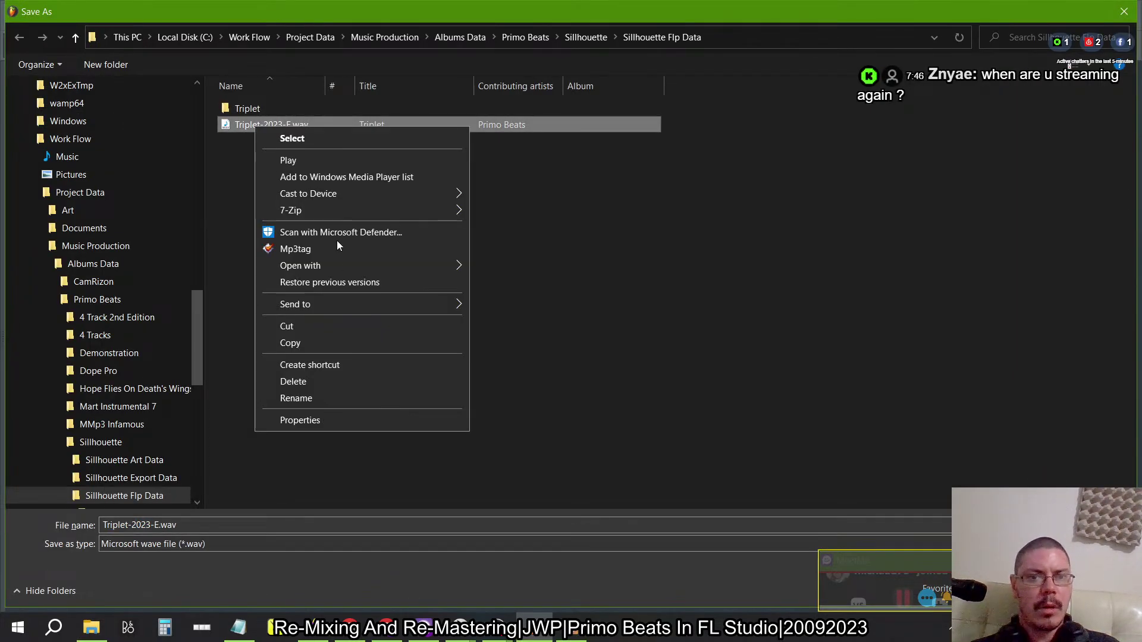
left_click(306, 326)
key("alt+Tab")
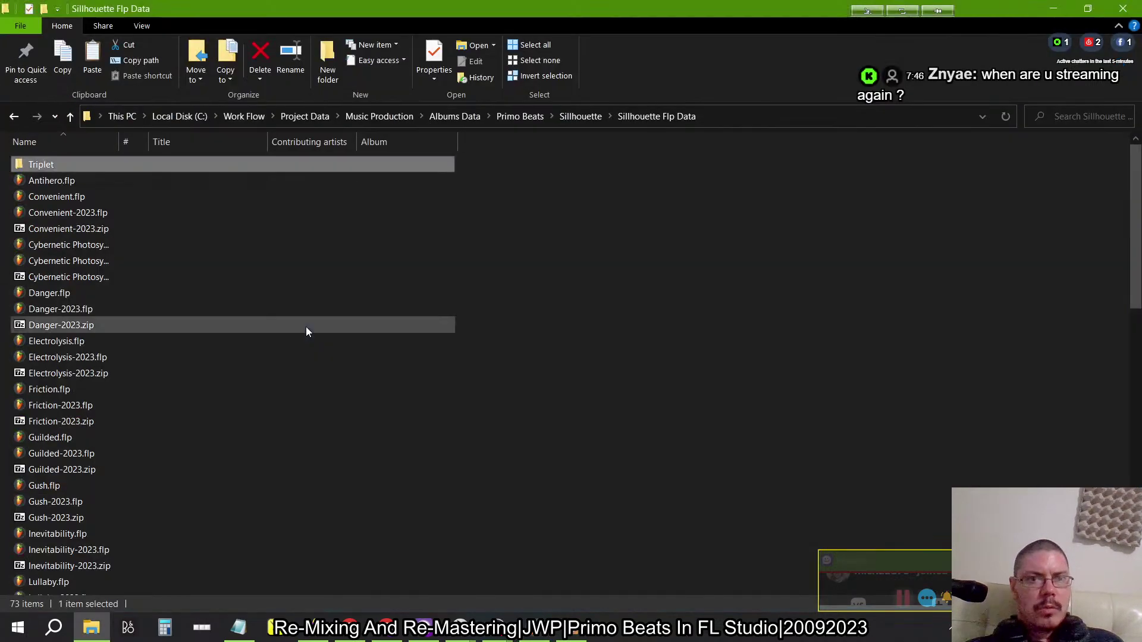
double_click(306, 166)
key("ctrl+v")
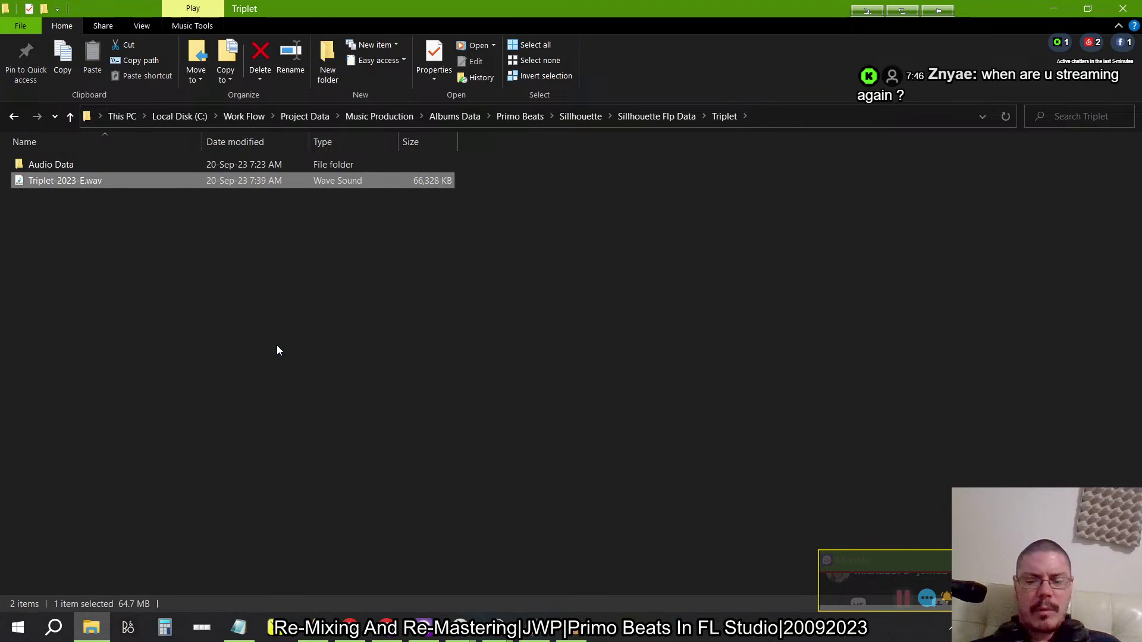
key("super+Left")
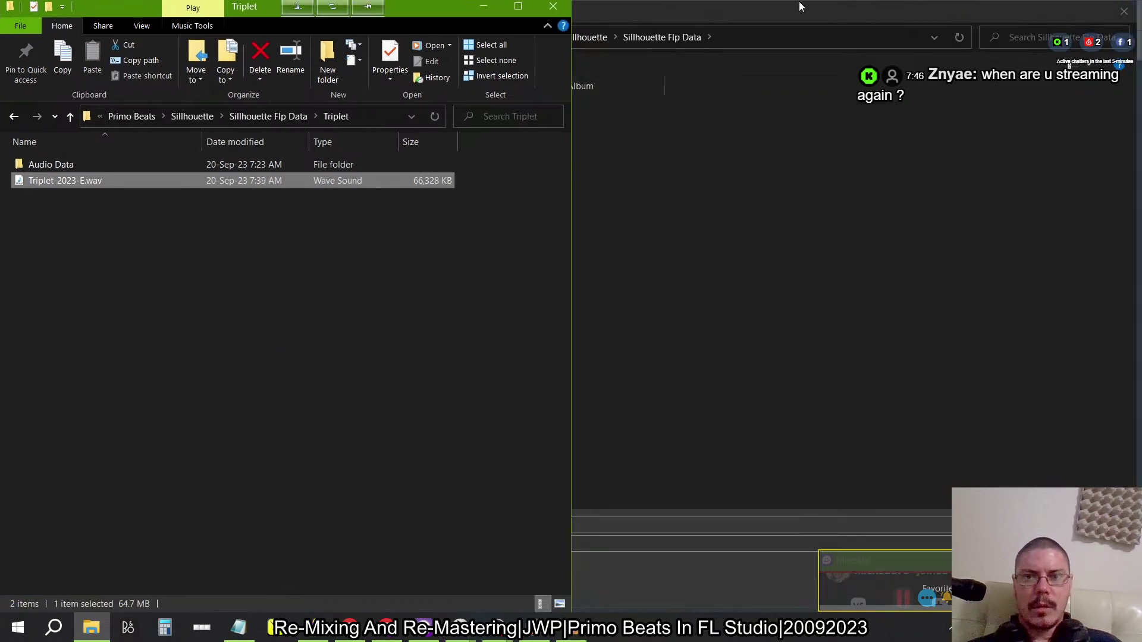
Cancel the export save dialog and close FL Studio, saving the Triplet project.
left_click(799, 3)
left_click(1131, 9)
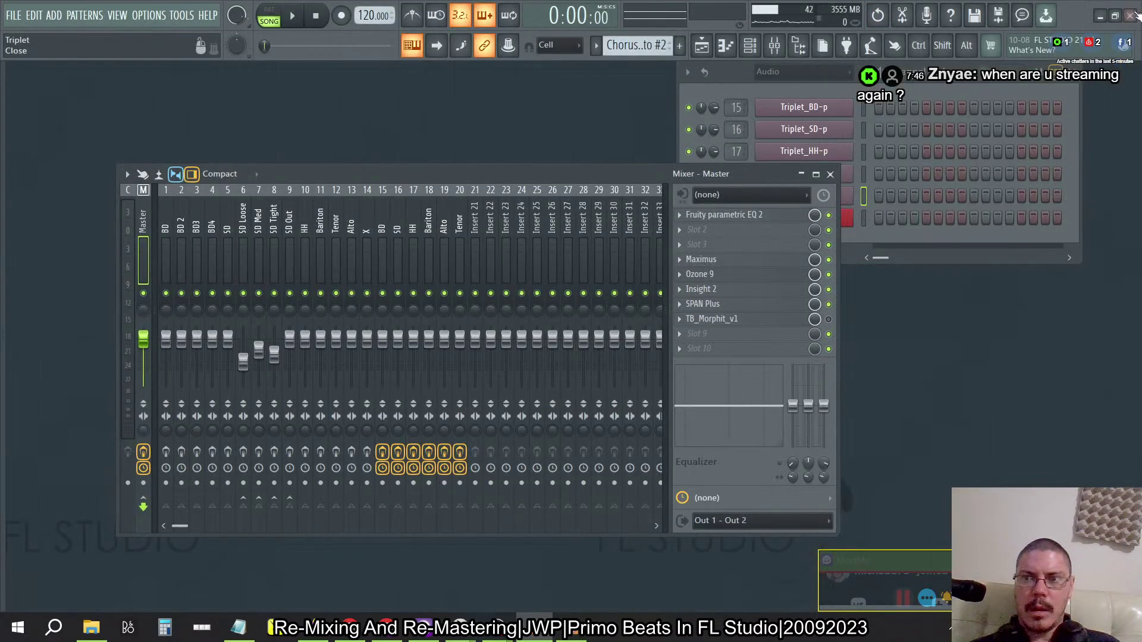
left_click(1131, 16)
left_click(548, 353)
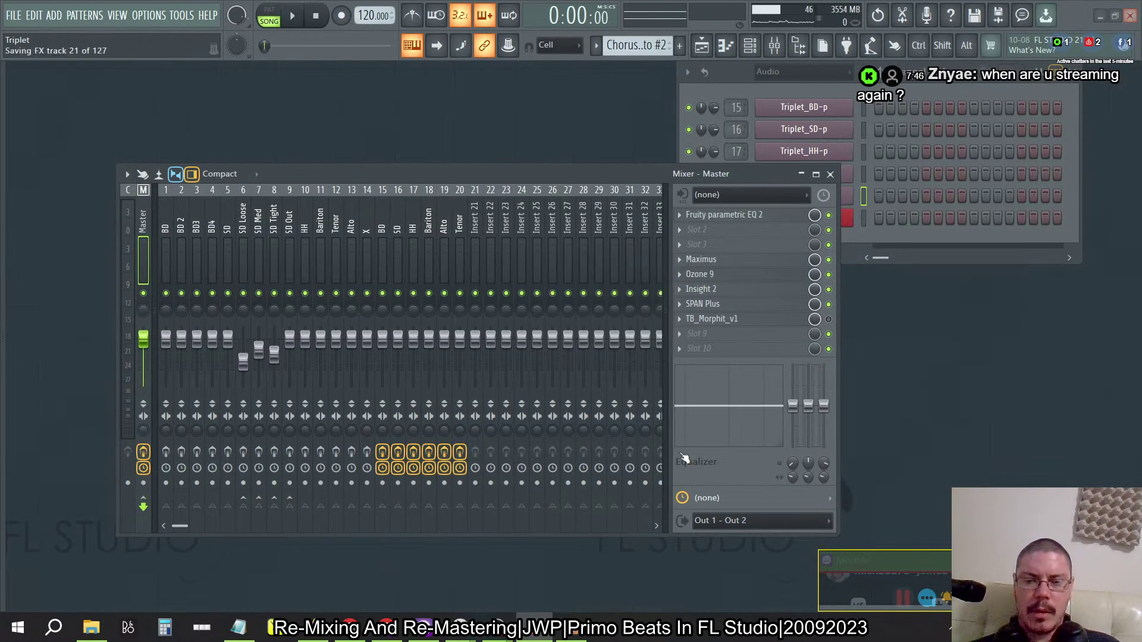
Load Triplet-2023-E.wav from the File Explorer Triplet folder into RX 9 and maximize the editor.
key("alt+Tab")
key("alt+Tab")
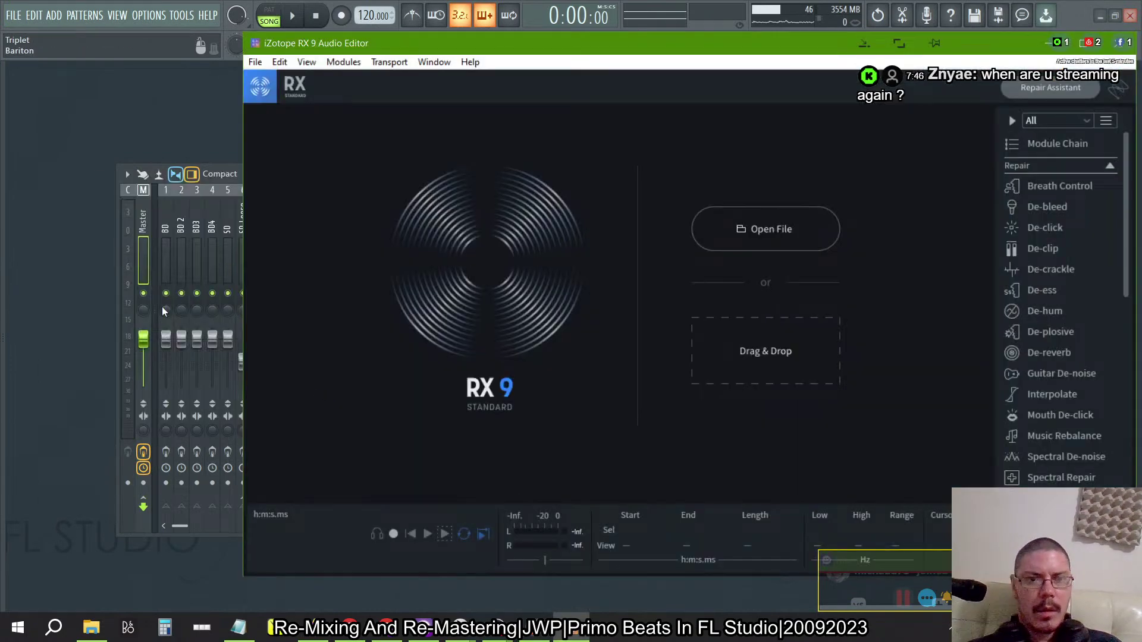
key("alt+Tab")
key("alt+Tab")
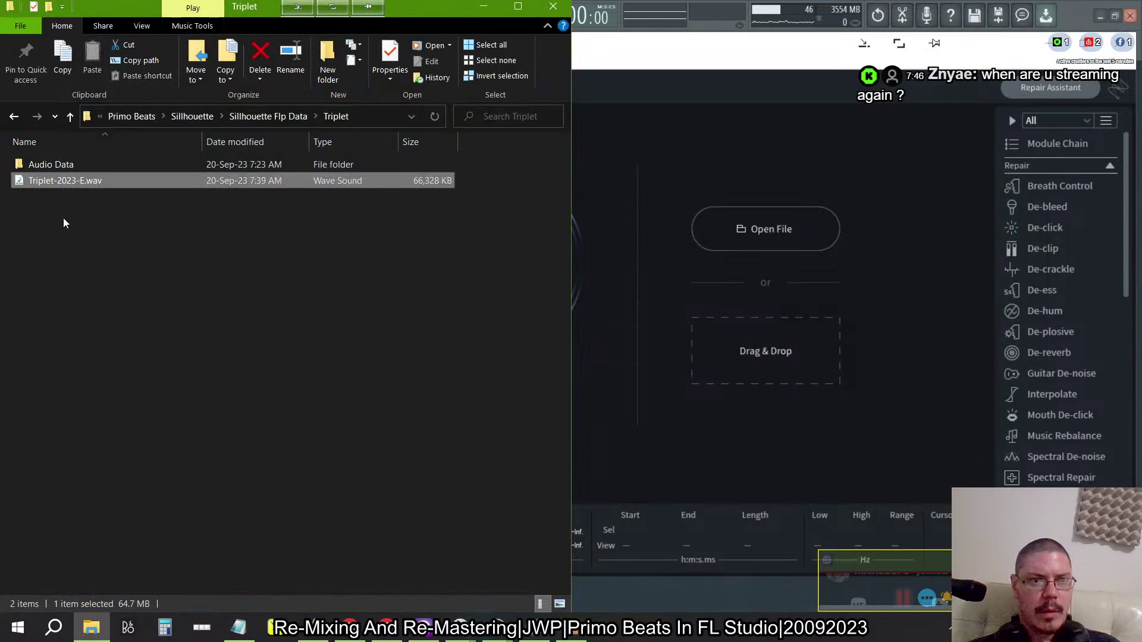
left_click_drag(83, 183, 677, 334)
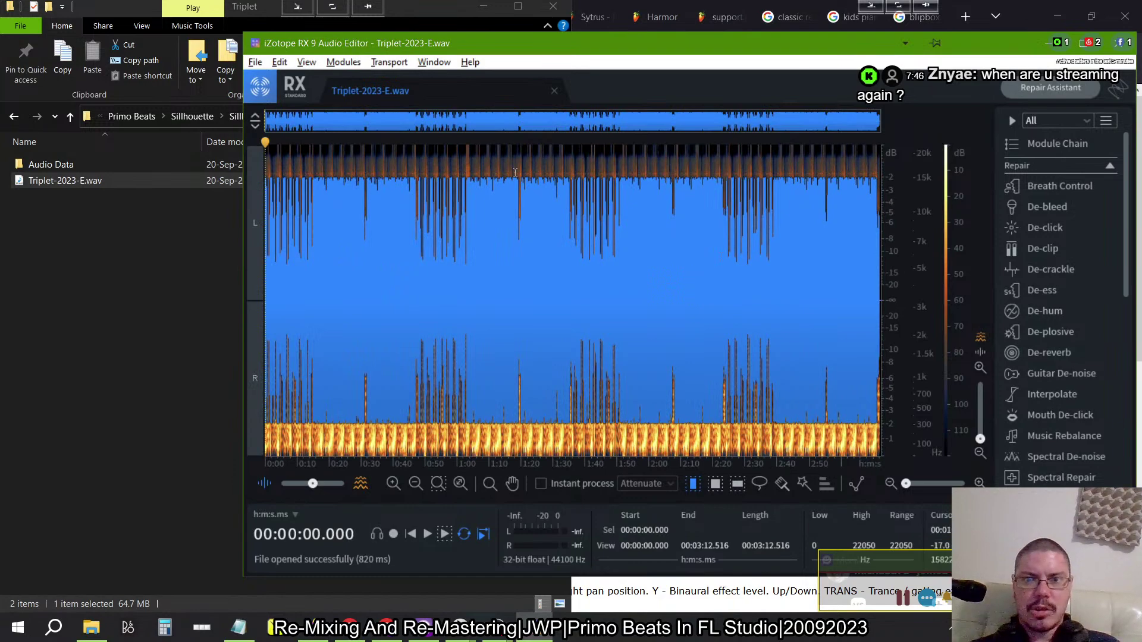
double_click(693, 50)
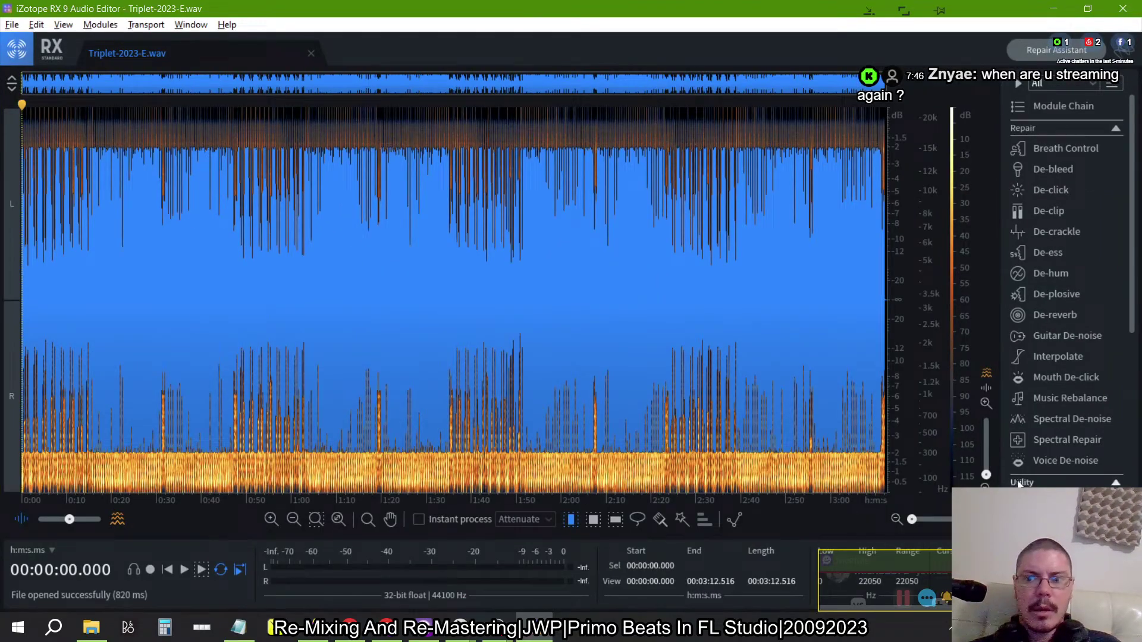
Review the peak, RMS and loudness values of Triplet-2023-E.wav in Waveform Statistics, and close the report.
scroll(1033, 414, "down", 5)
left_click(1042, 520)
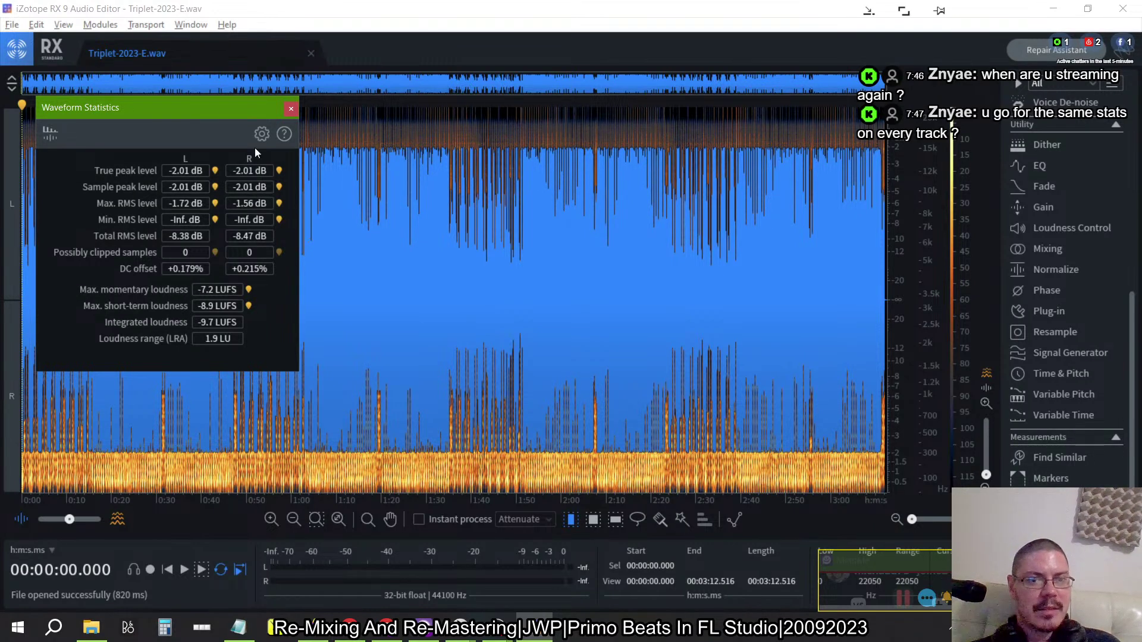
left_click(291, 109)
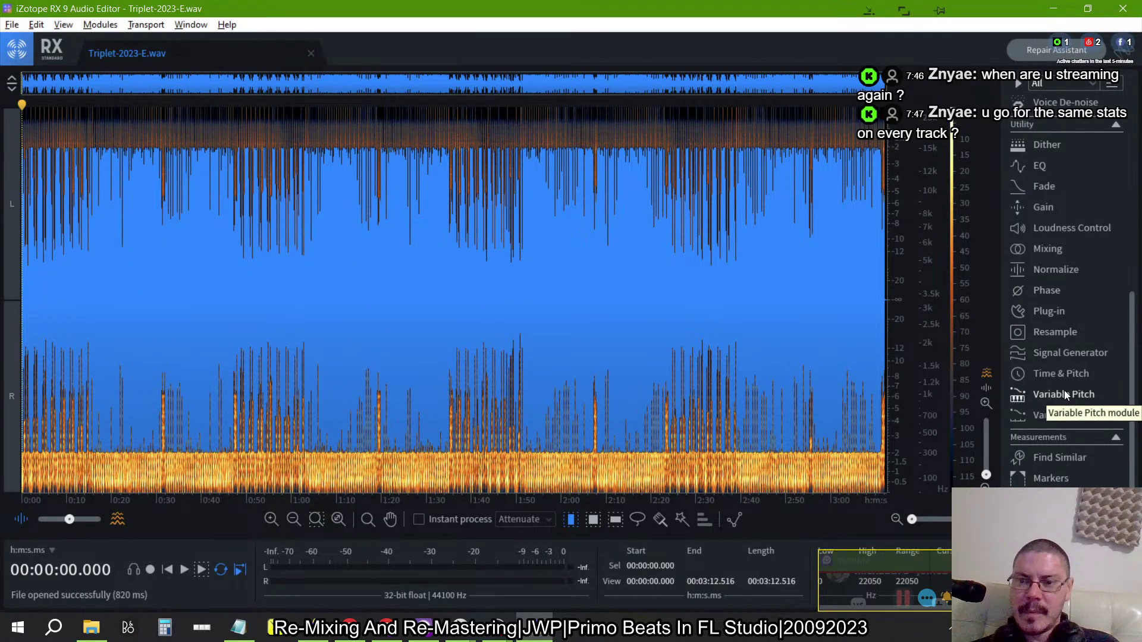
Render Loudness Control on the whole track with the video streaming preset, true peak -1.0 dB and integrated -14.0 LKFS, and close the module.
scroll(1065, 390, "up", 5)
scroll(1119, 347, "down", 3)
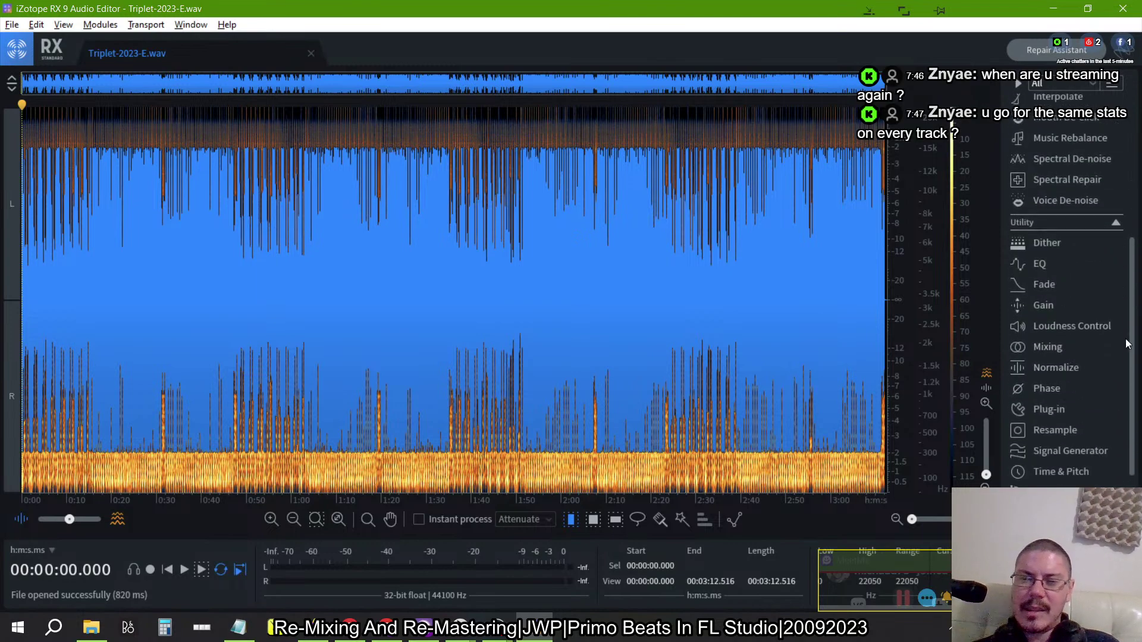
left_click(1078, 325)
left_click_drag(850, 162, 694, 73)
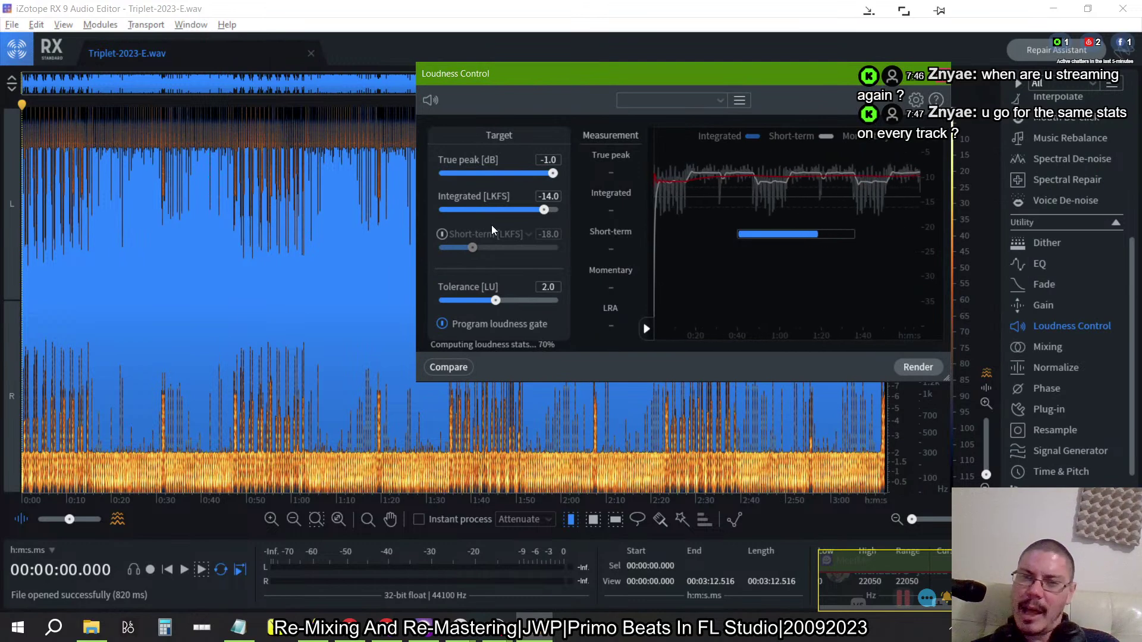
left_click(714, 101)
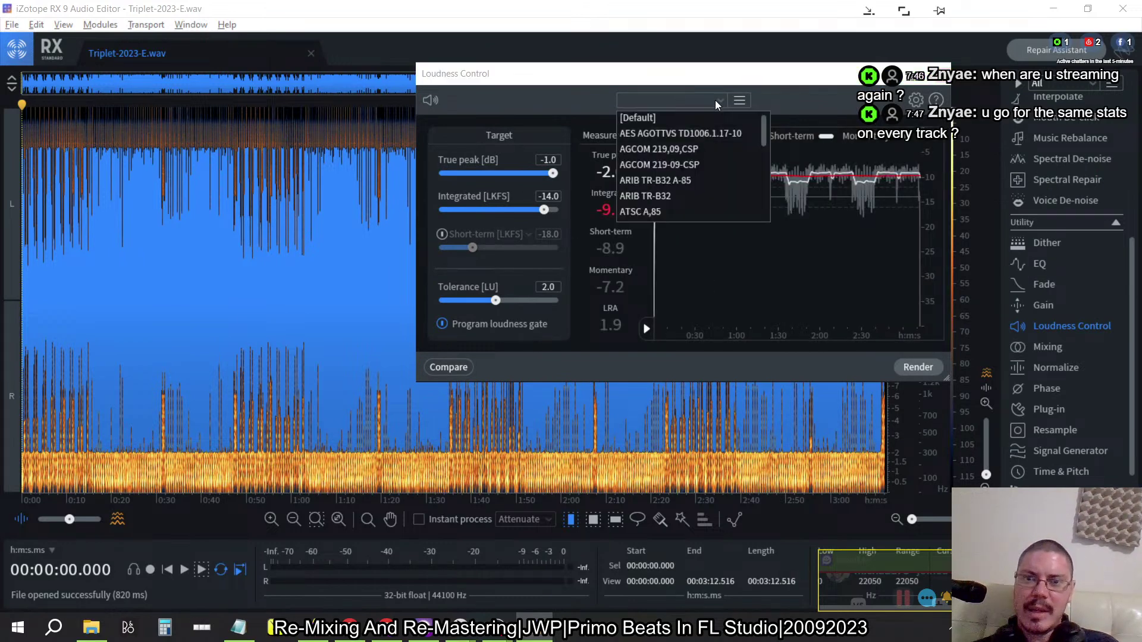
scroll(640, 213, "down", 5)
left_click(659, 215)
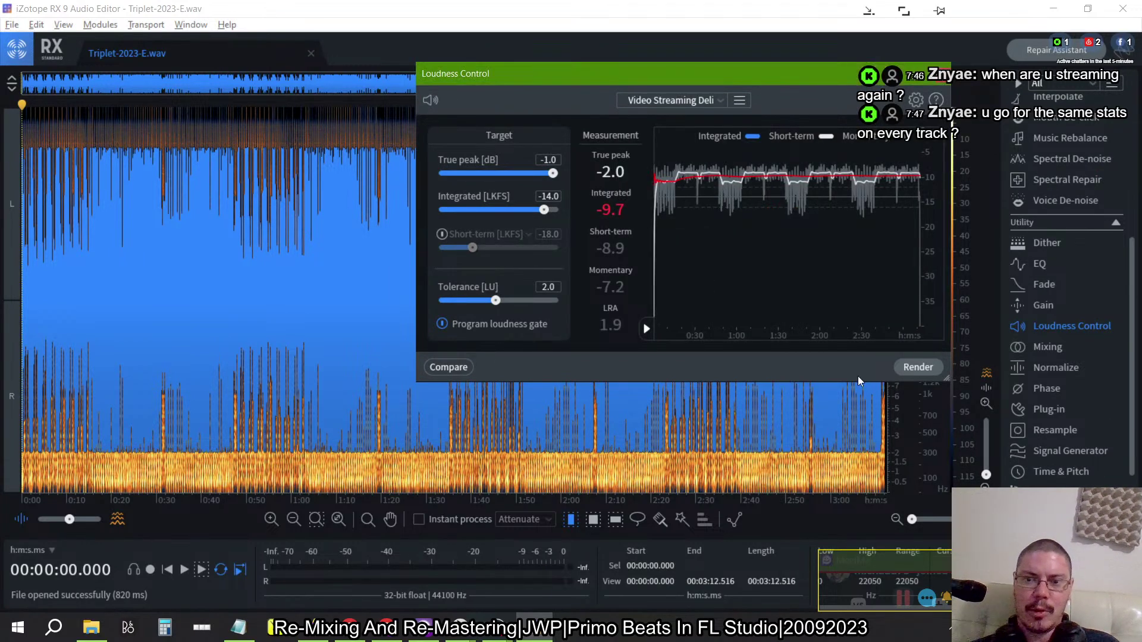
left_click(916, 367)
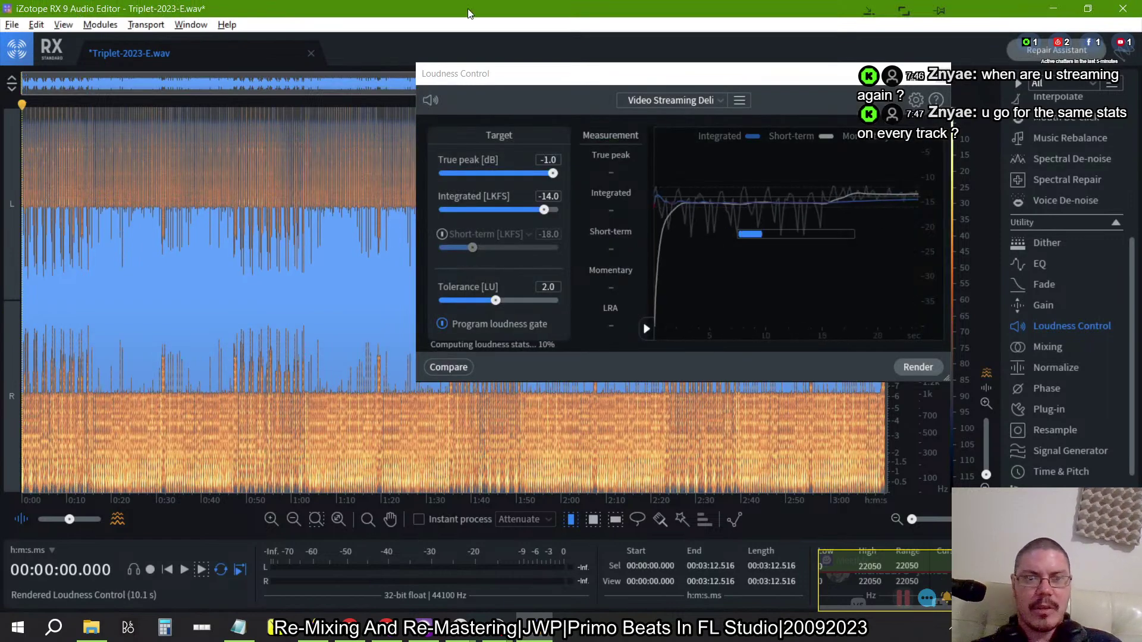
left_click(938, 74)
left_click(939, 74)
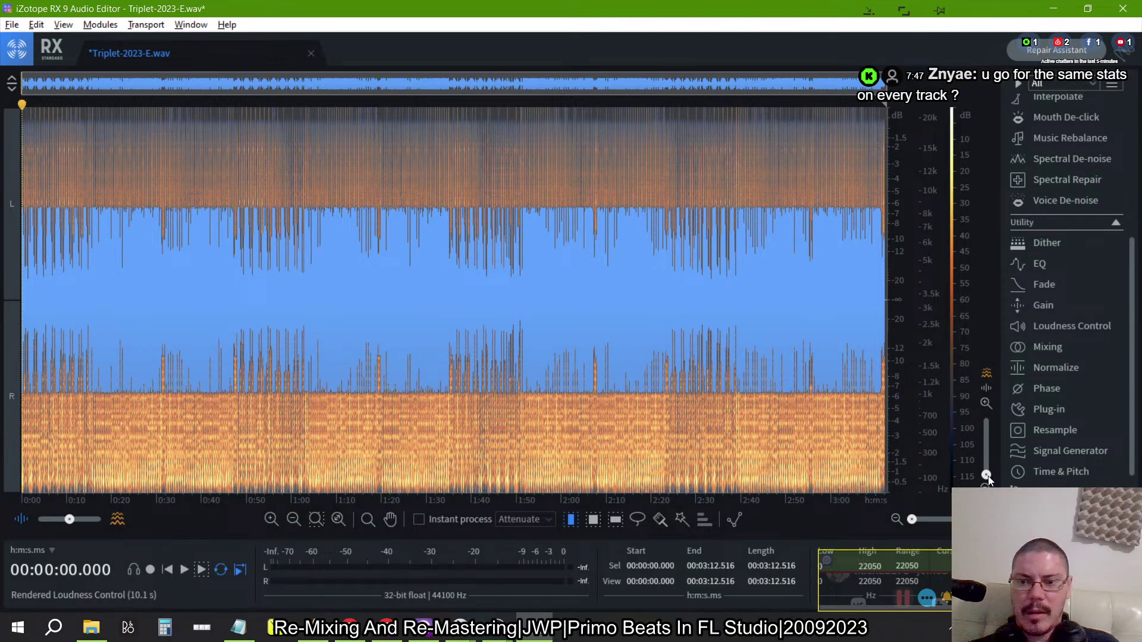
Adjust the waveform display, play the opening seconds of the loudness-adjusted track to check its levels, and close RX 9.
left_click(988, 387)
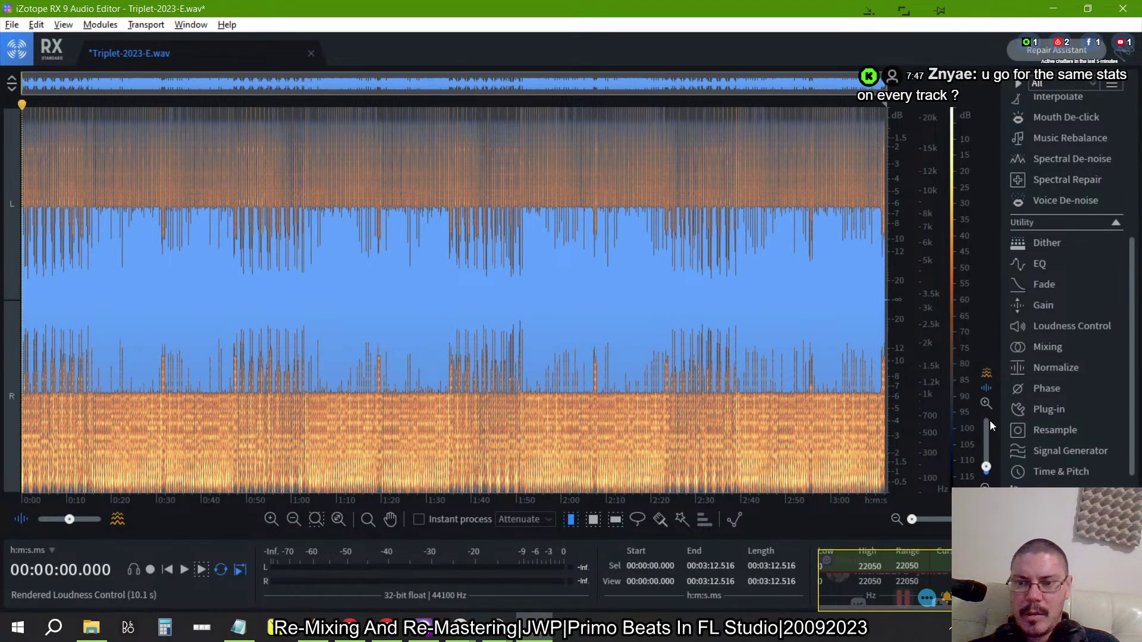
mouse_move(988, 468)
left_mouse_down()
mouse_move(988, 400)
mouse_move(987, 470)
left_mouse_up()
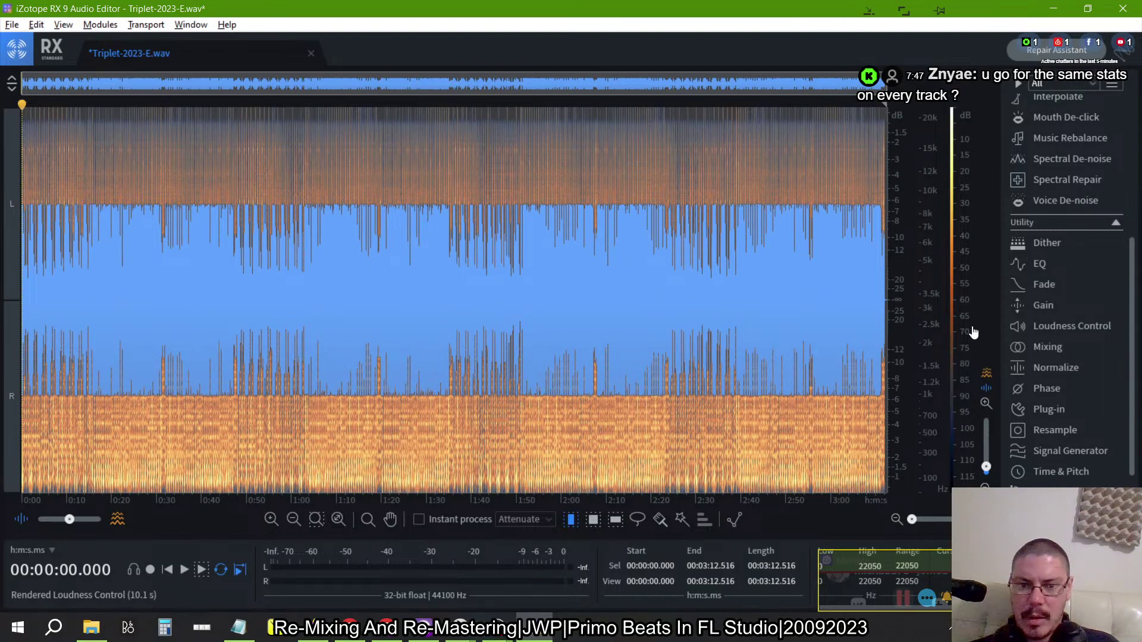
left_click_drag(69, 520, 2, 525)
left_click_drag(99, 519, 69, 521)
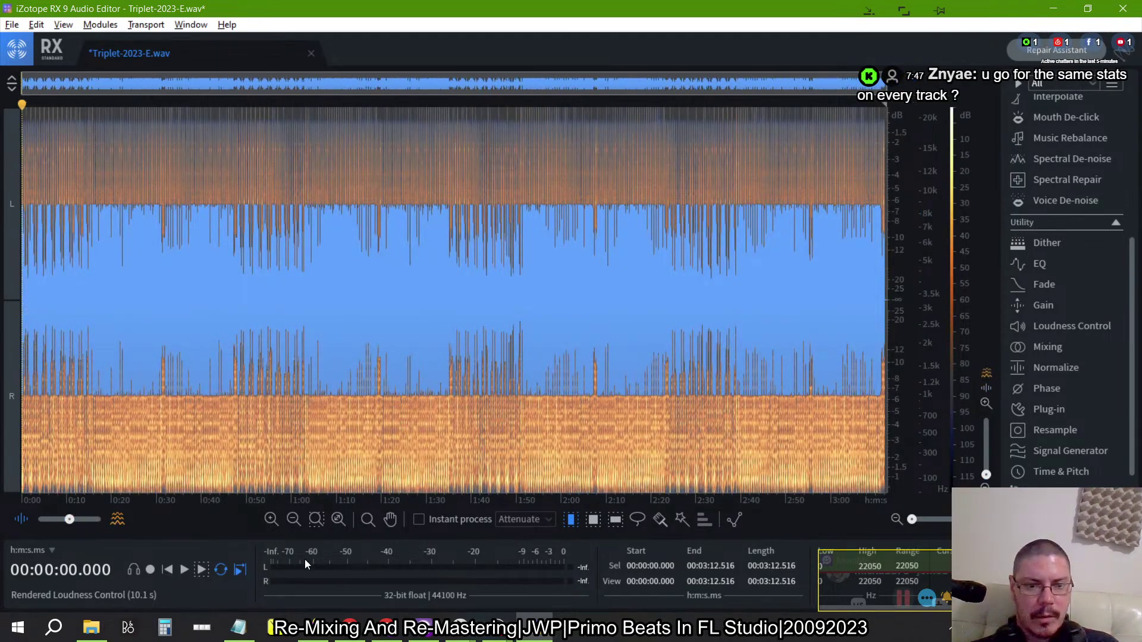
left_click(184, 571)
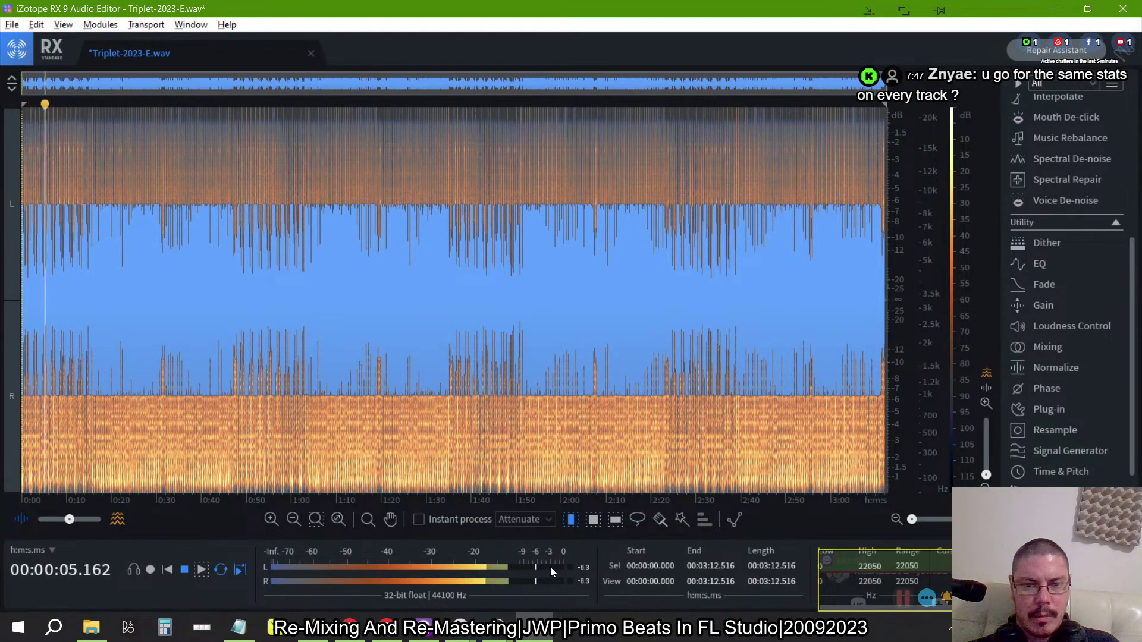
left_click(185, 570)
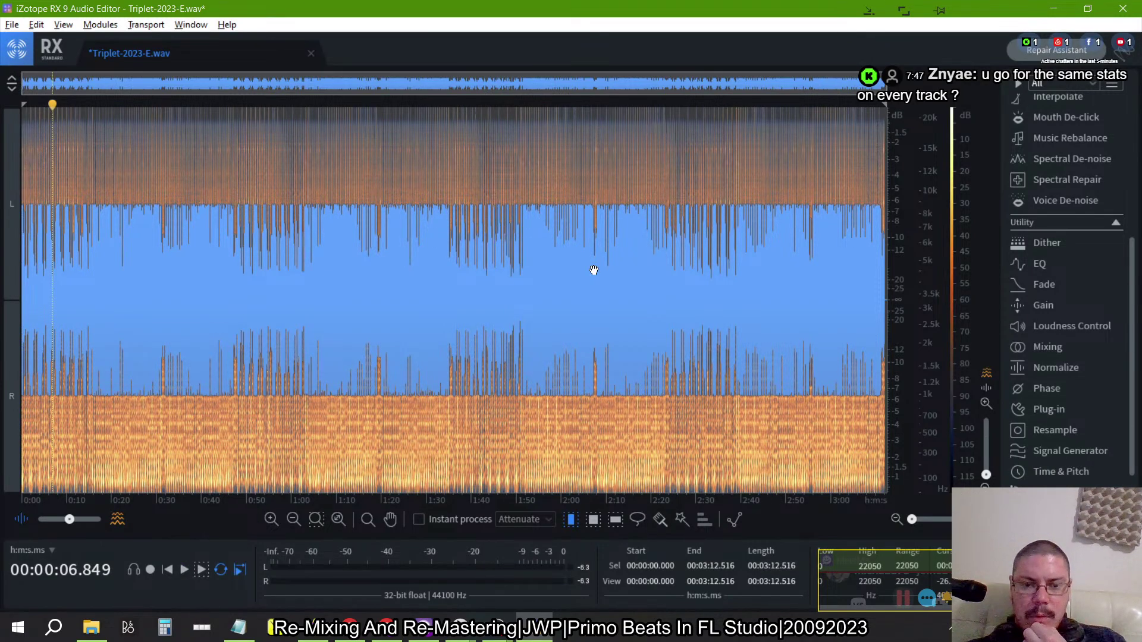
left_click(1122, 9)
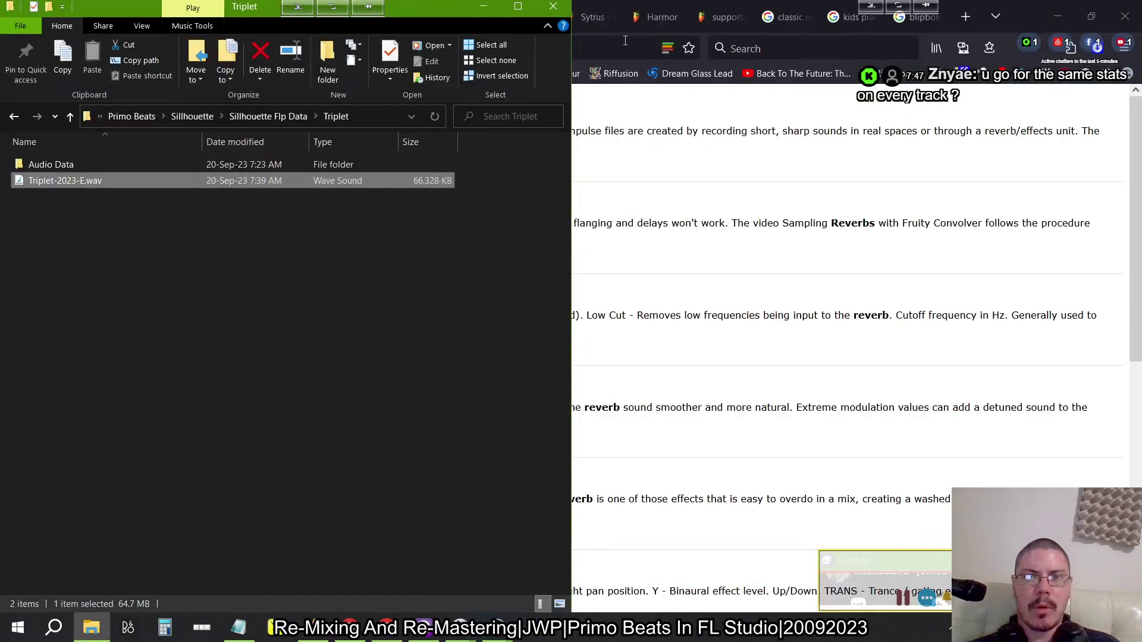
Switch to Firefox and look through the reverb search results on the Image-Line support page.
left_click(1027, 20)
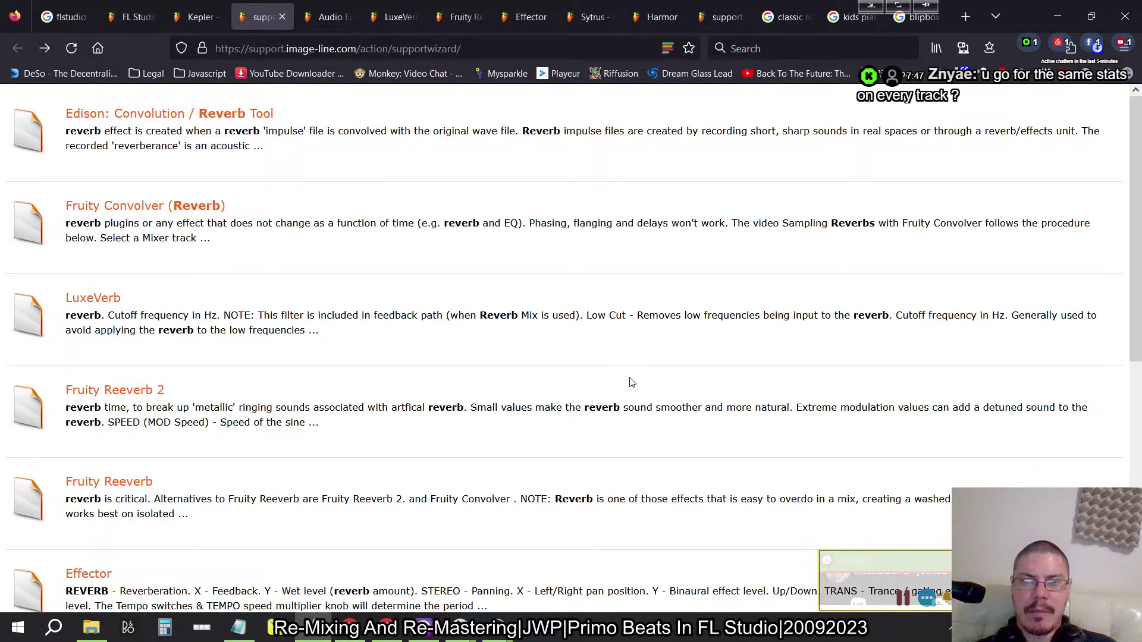
scroll(333, 383, "down", 7)
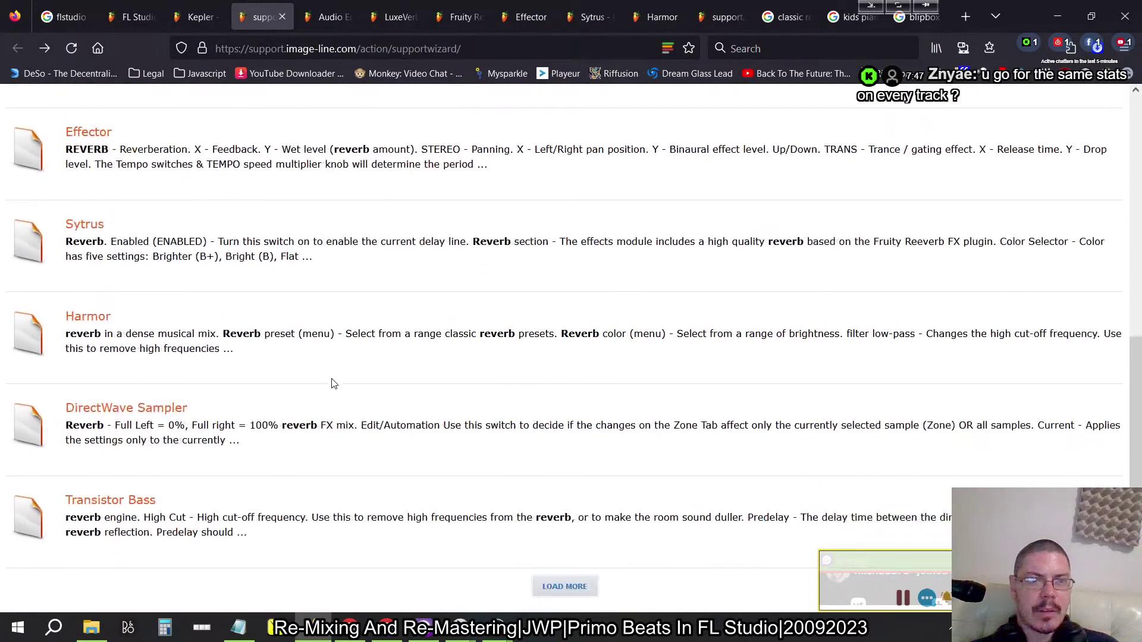
scroll(333, 384, "up", 7)
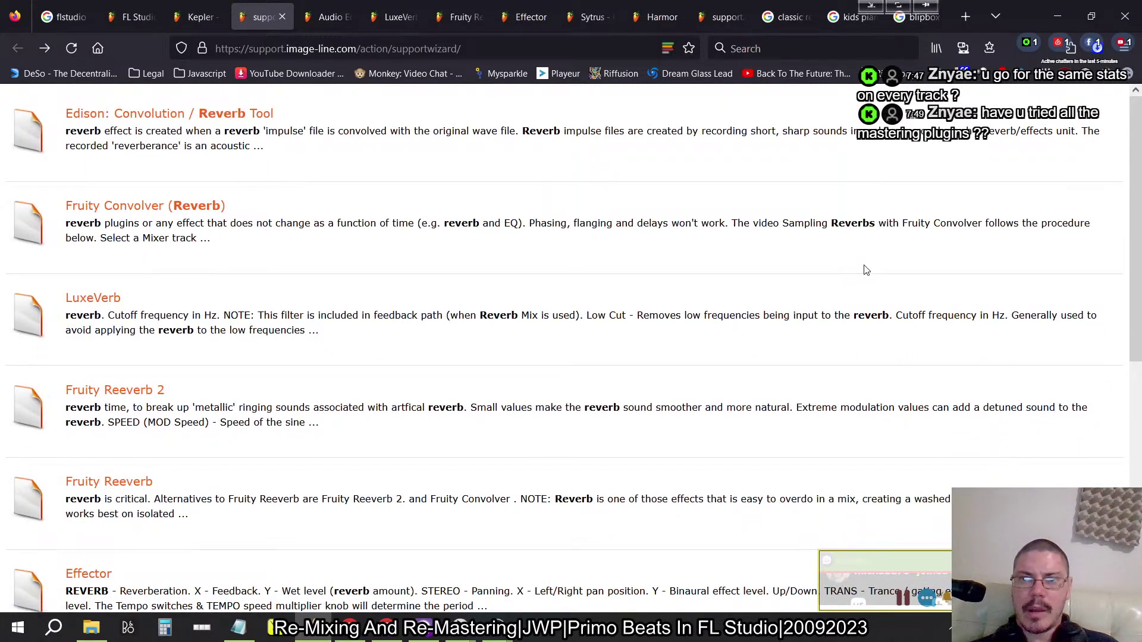
Close Firefox with all its tabs and the Triplet folder window, and switch among the remaining windows.
left_click(965, 12)
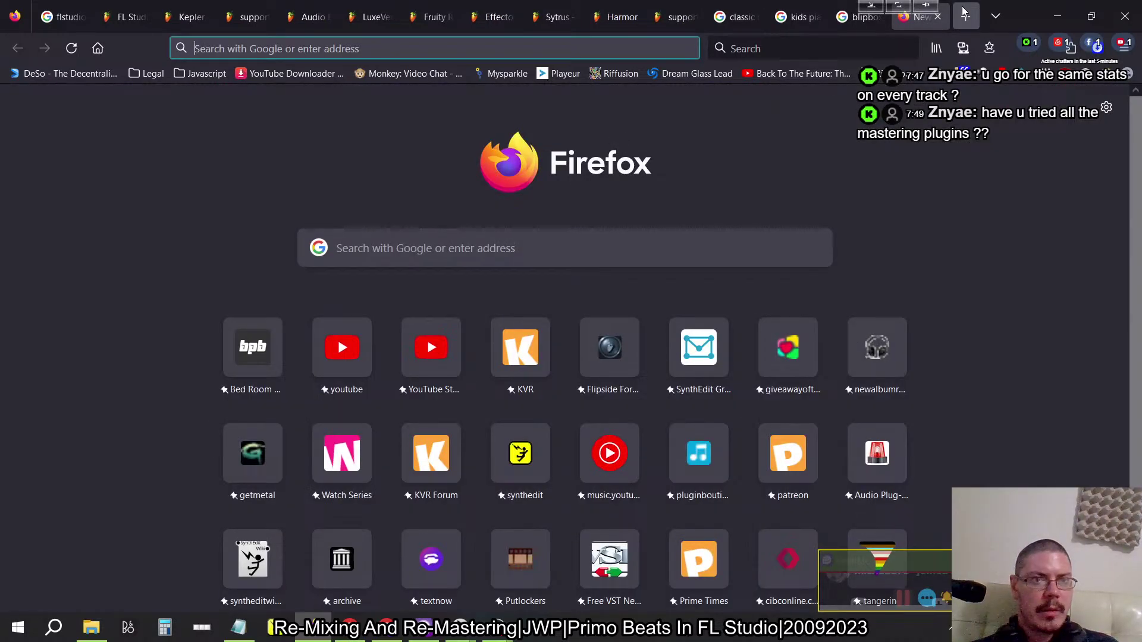
left_click(1134, 27)
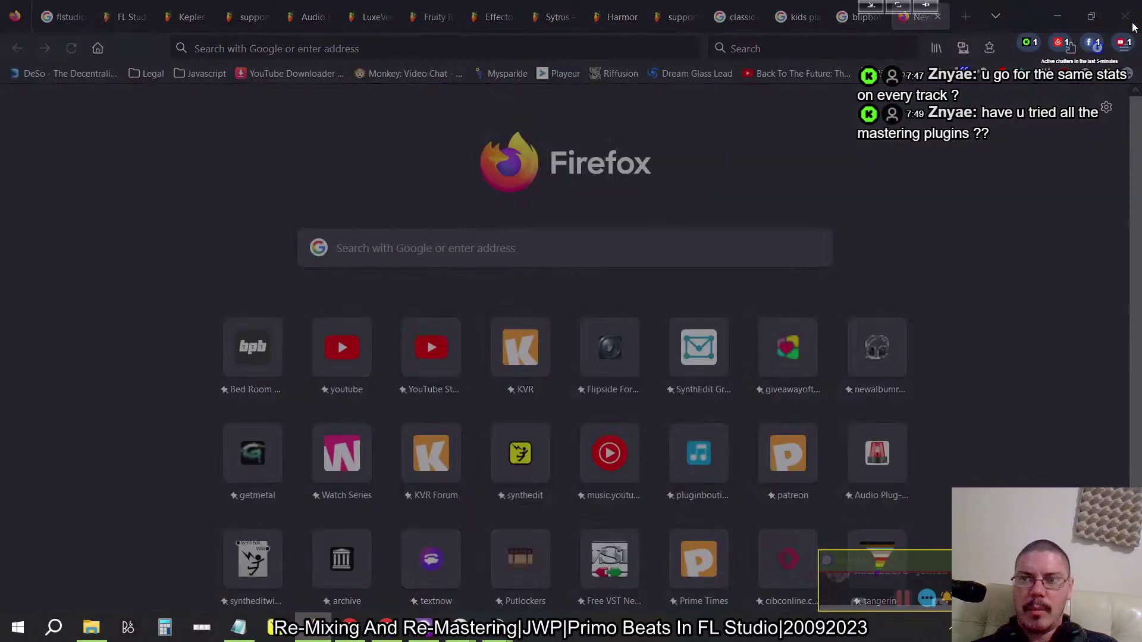
left_click(613, 158)
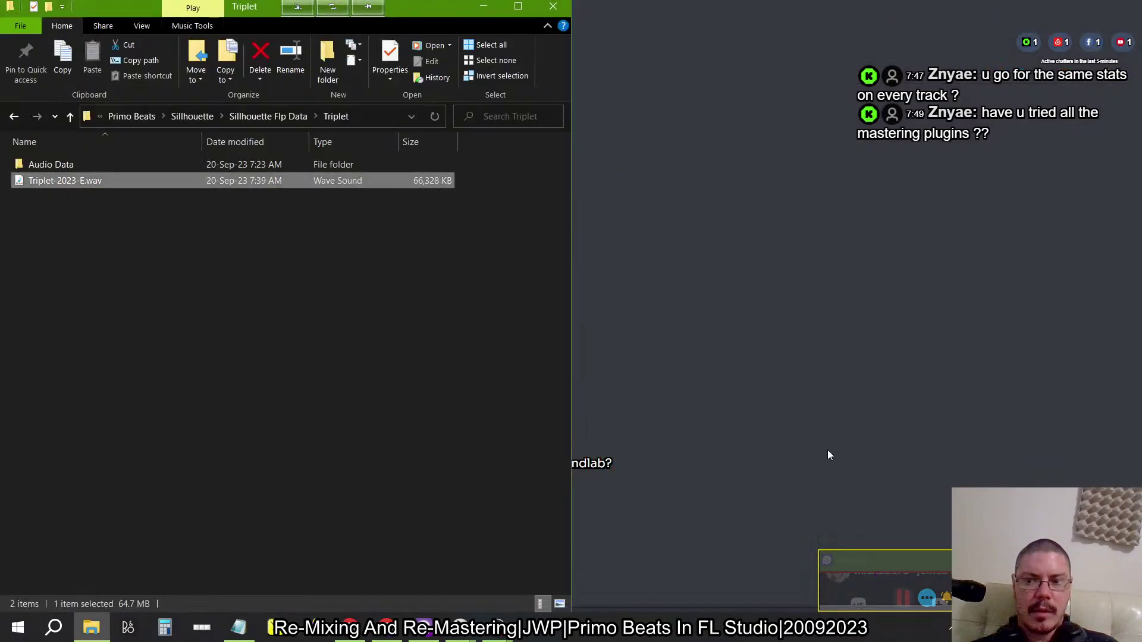
left_click(552, 6)
key("alt+Tab")
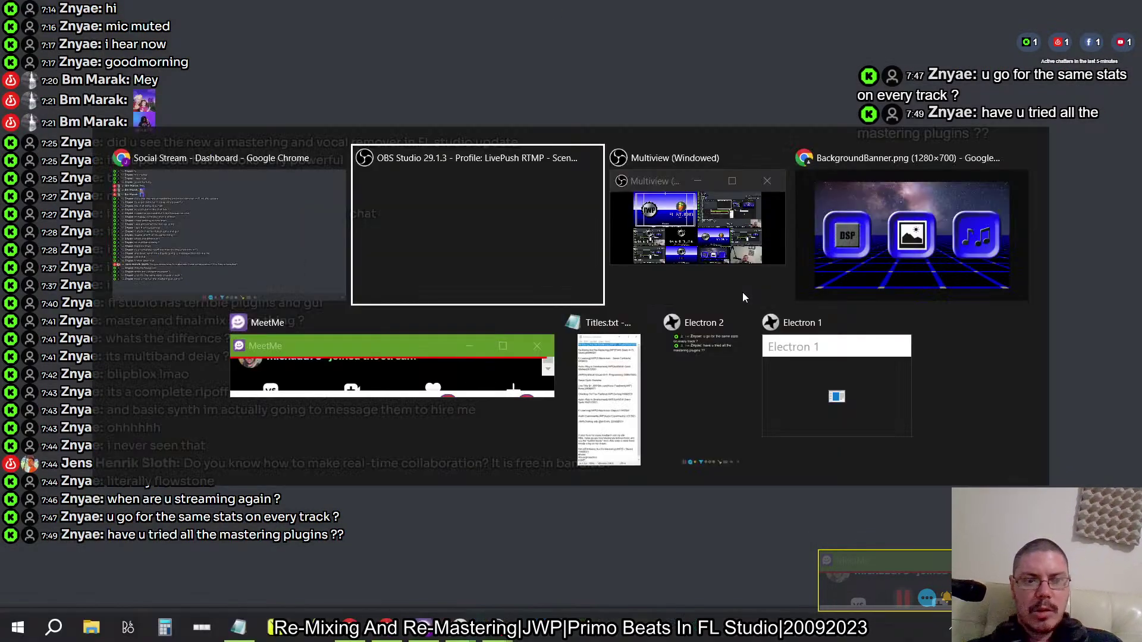